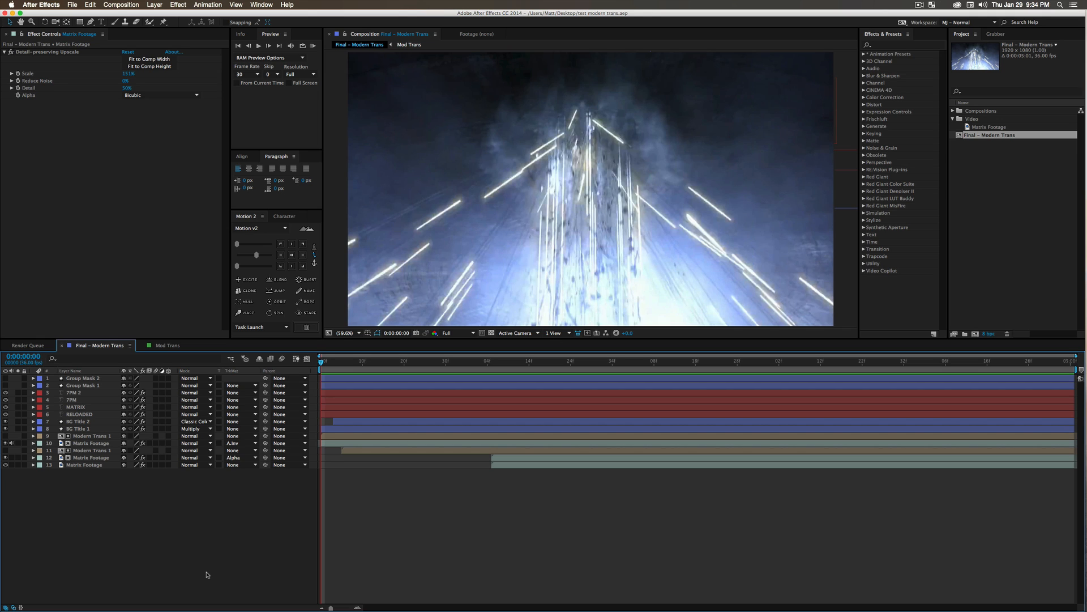
# - Play a preview of the Final – Modern Trans composition from its start
pyautogui.press('0')
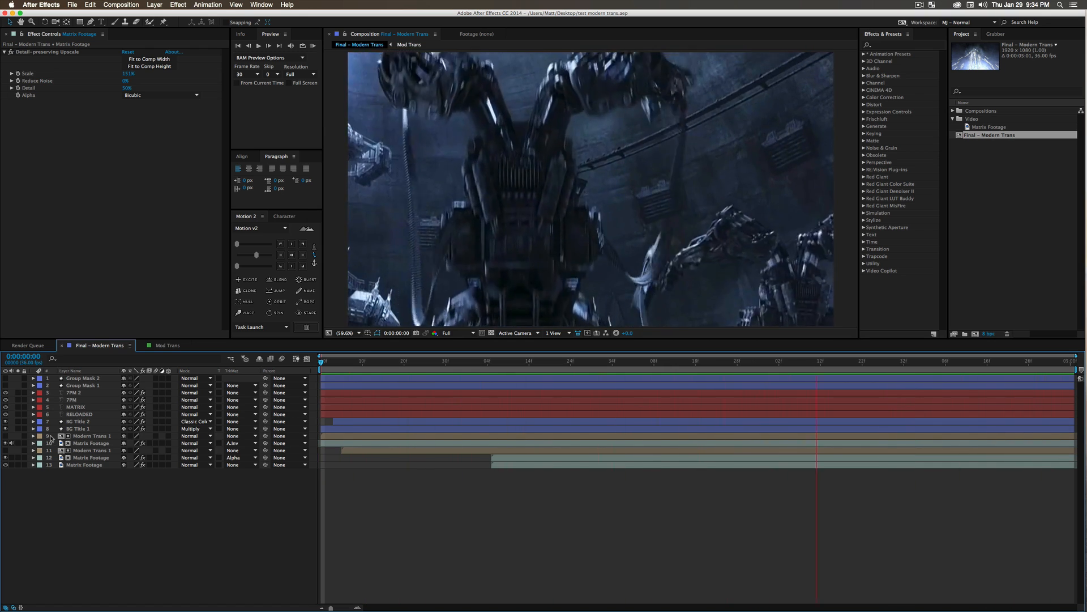
# - Start a new project and create a 1920 x 1080 composition lasting 12 seconds at 36 fps
pyautogui.click(79, 4)
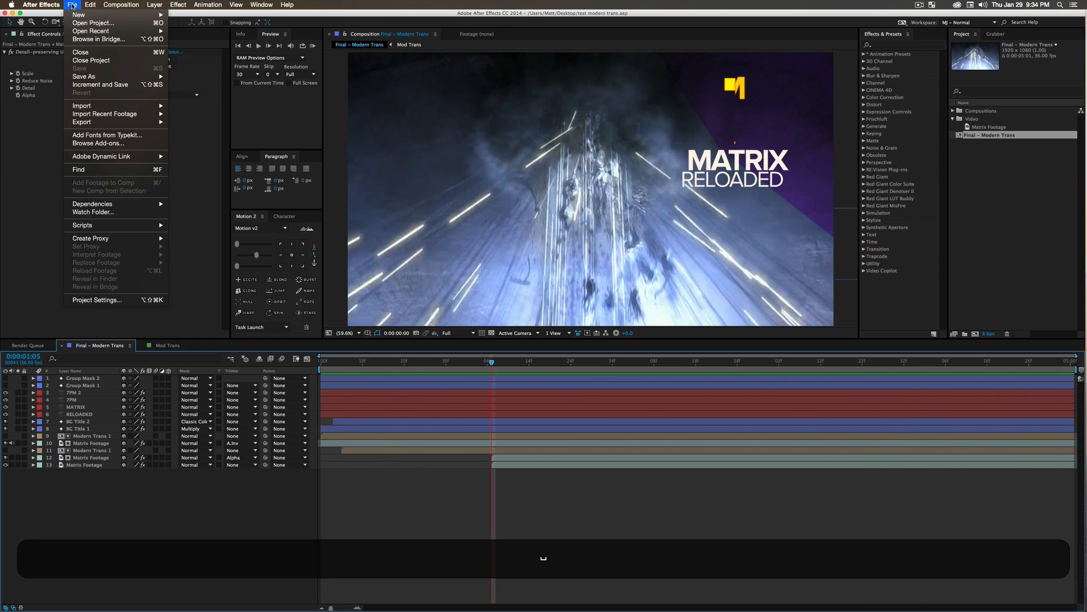
pyautogui.moveTo(81, 15)
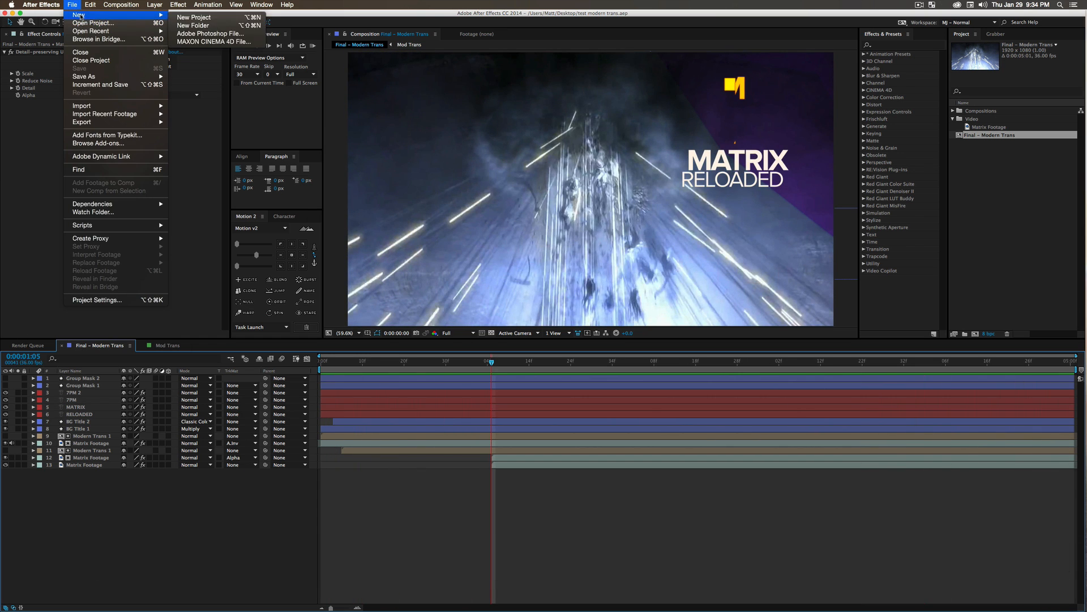
pyautogui.click(185, 19)
pyautogui.press('super+n')
pyautogui.press('super+Return')
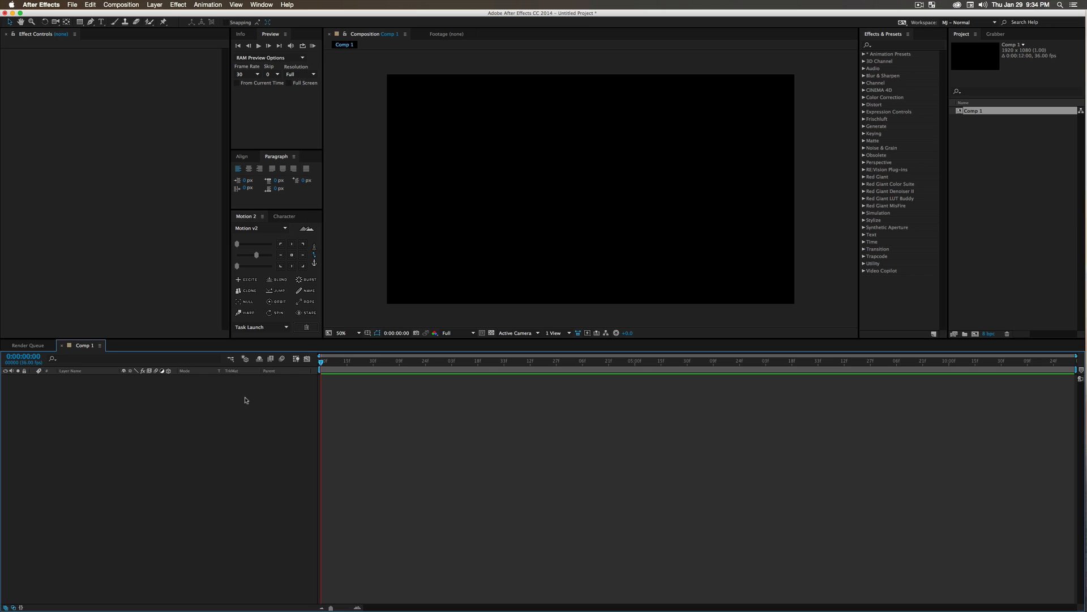
# - Draw a thin purple diagonal bar with the Pen tool across the composition's upper-left corner, with its ends outside the frame
pyautogui.click(90, 21)
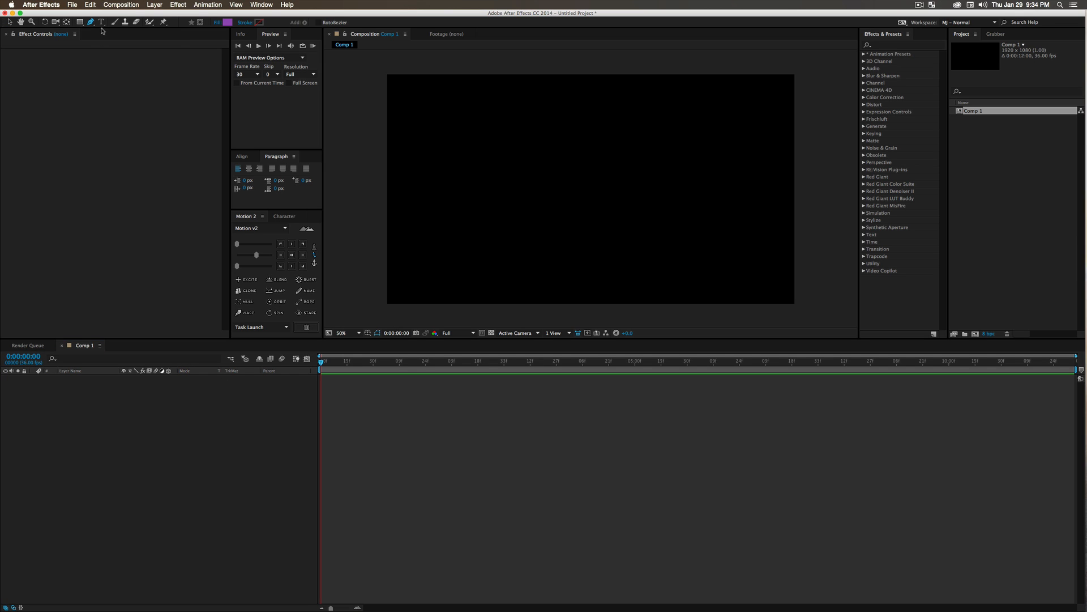
pyautogui.click(518, 57)
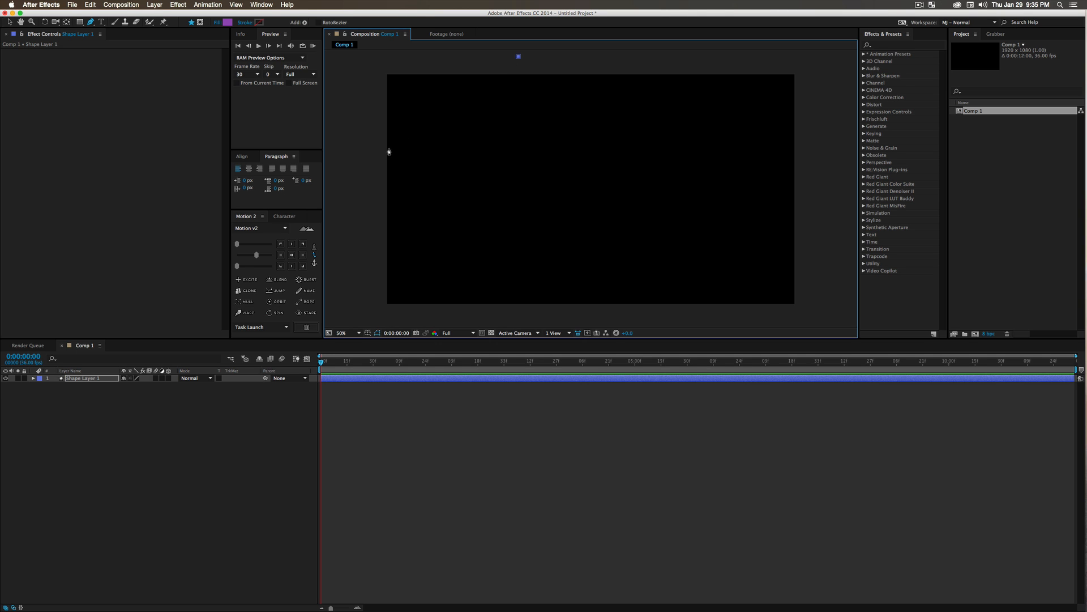
pyautogui.click(371, 228)
pyautogui.click(369, 235)
pyautogui.click(518, 57)
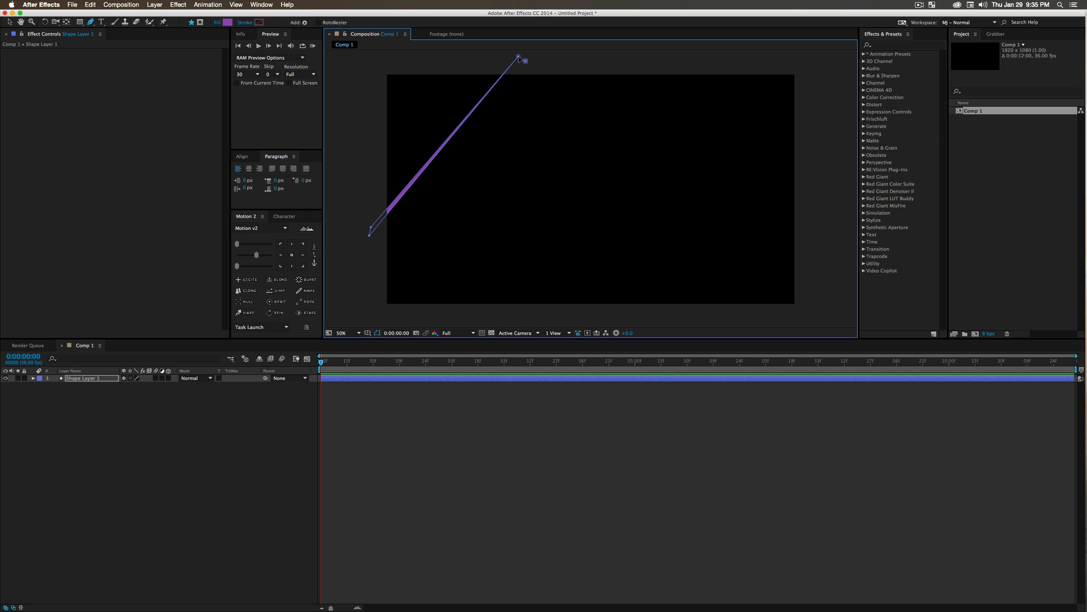
pyautogui.press('super+z')
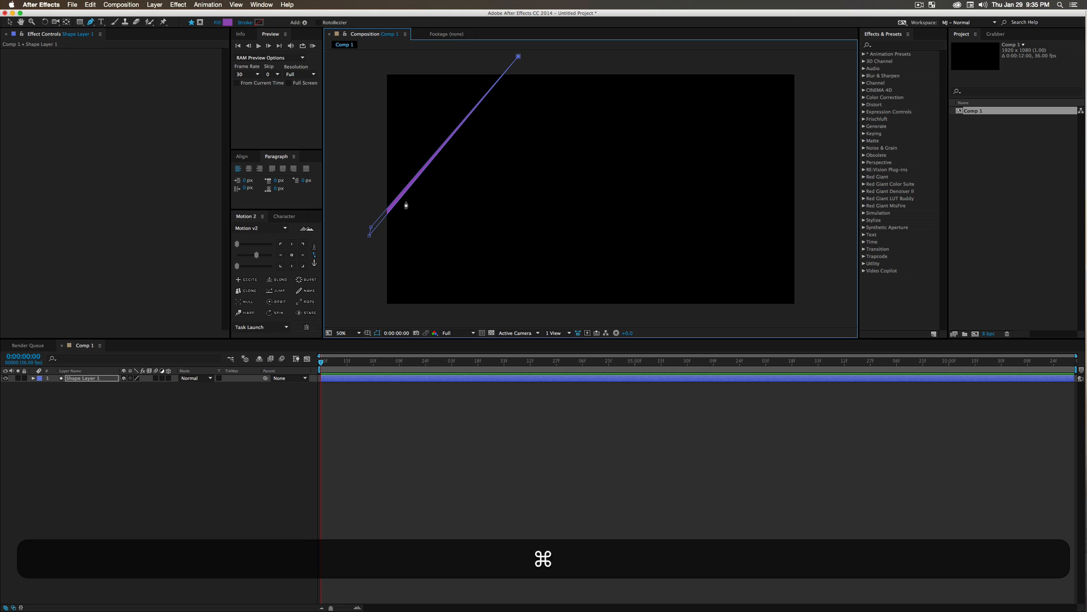
pyautogui.click(369, 235)
pyautogui.press('super+z')
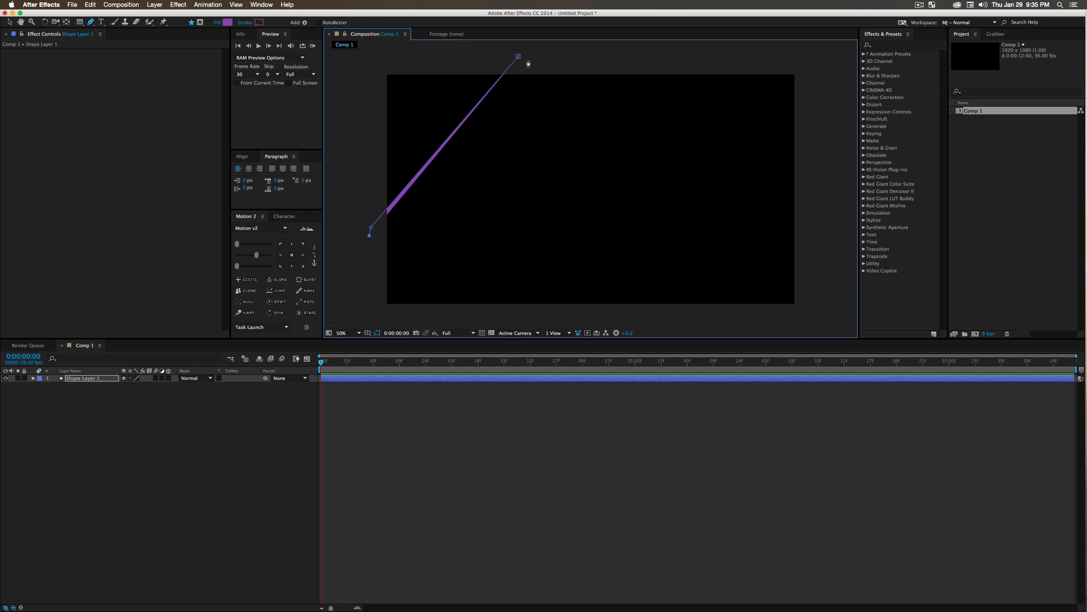
pyautogui.click(518, 57)
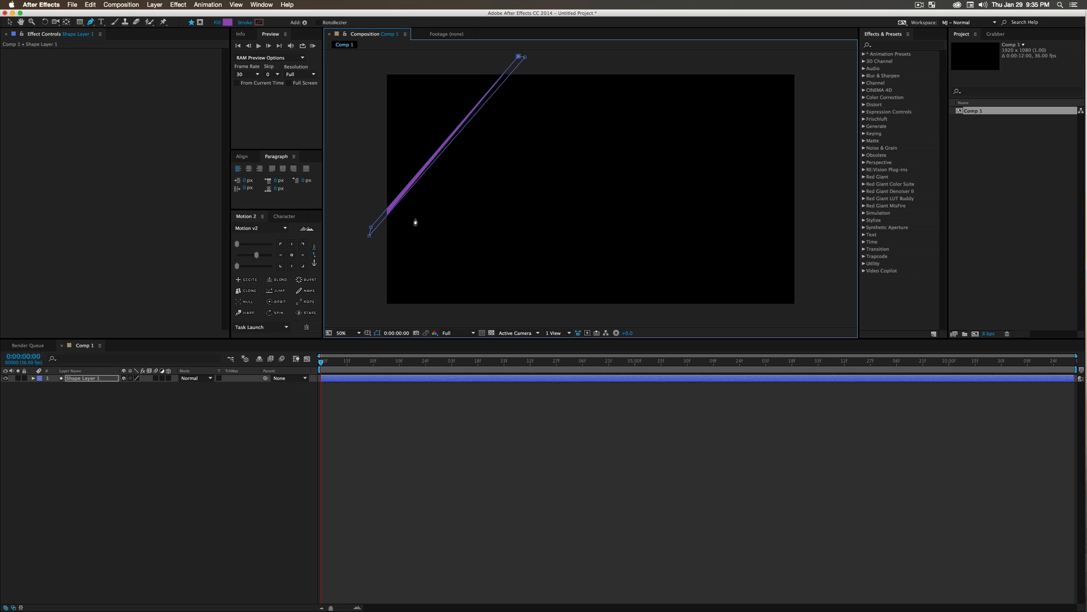
# - Rename the shape layer as Top Right Shape Guy
pyautogui.click(76, 381)
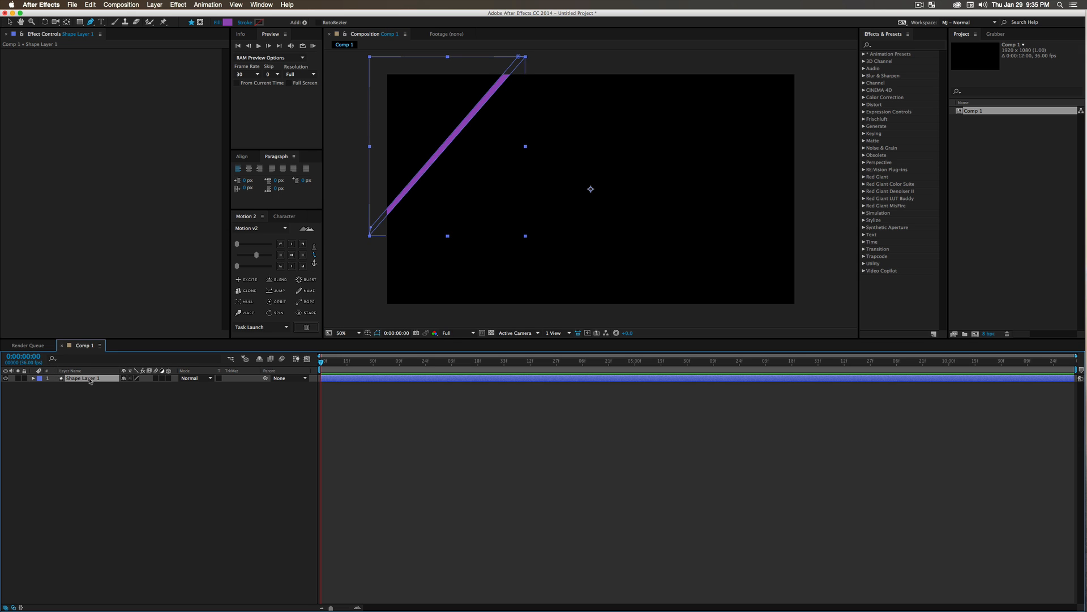
pyautogui.press('Return')
pyautogui.write('To')
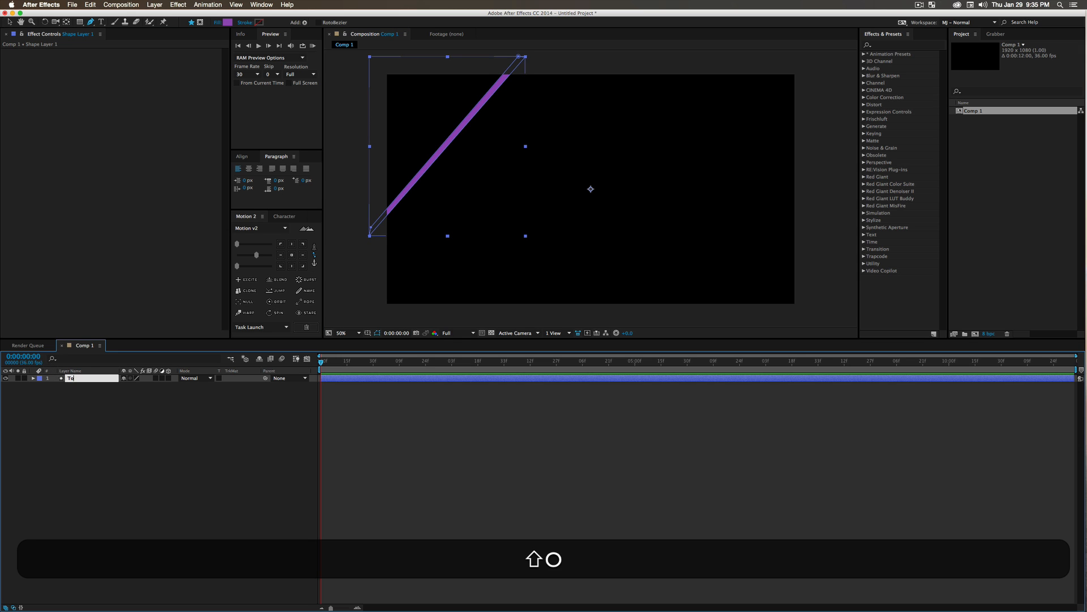
pyautogui.write('p Right Shape Guy')
pyautogui.press('Return')
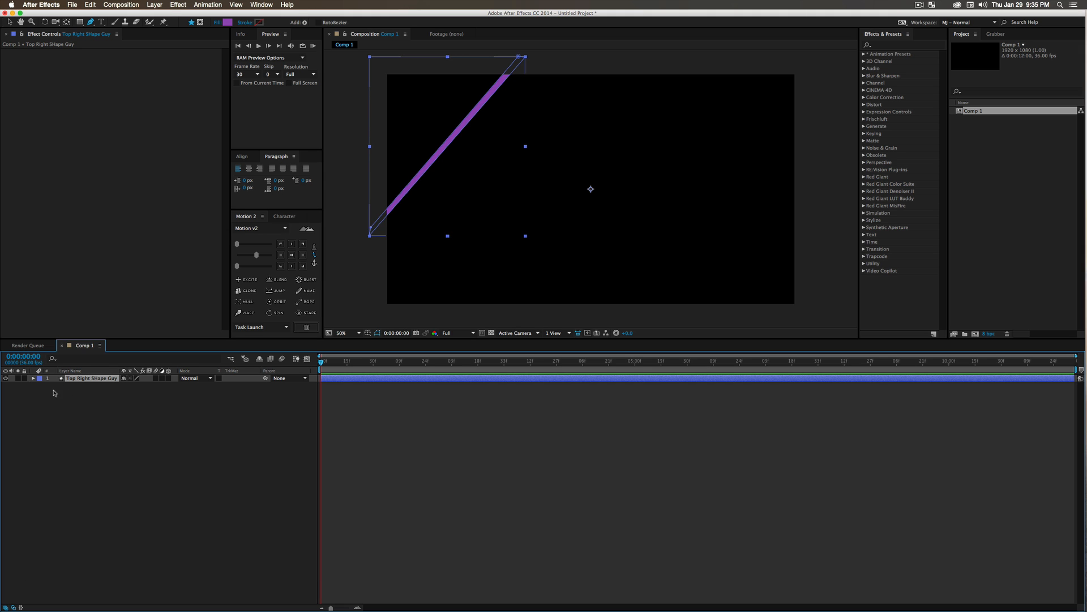
# - Set a path keyframe for the bar at the composition's start and show only the layer's keyframed properties
pyautogui.keyDown('super'); pyautogui.click(33, 378); pyautogui.keyUp('super')
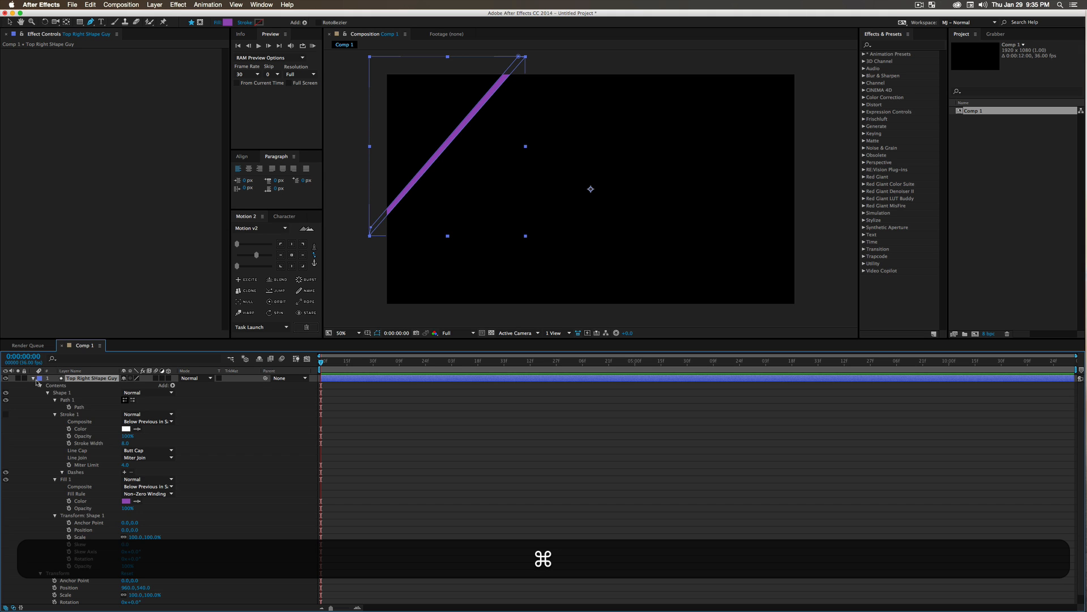
pyautogui.click(81, 399)
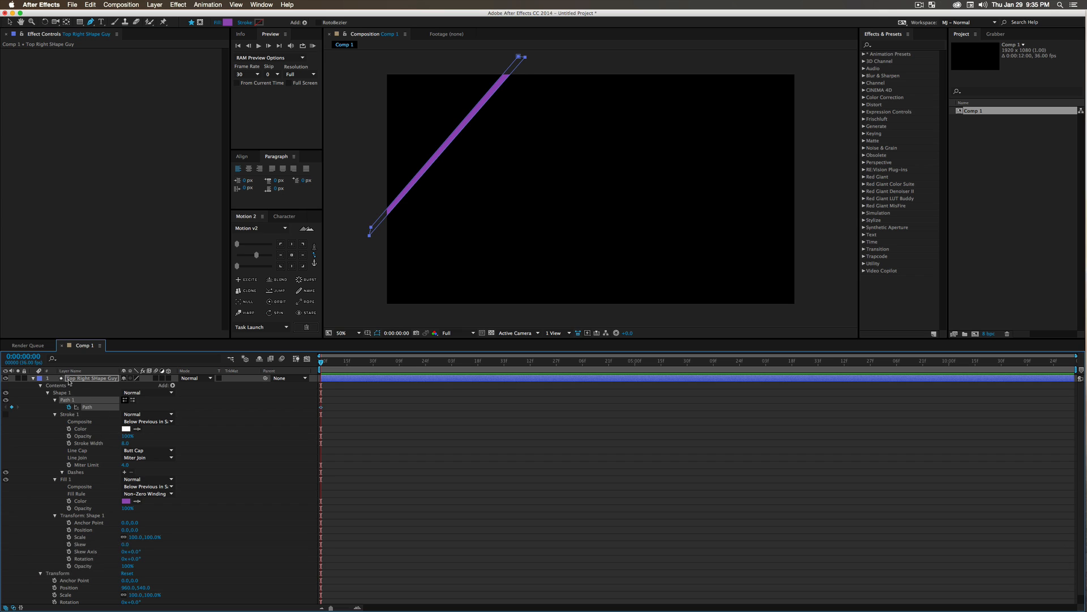
pyautogui.click(74, 379)
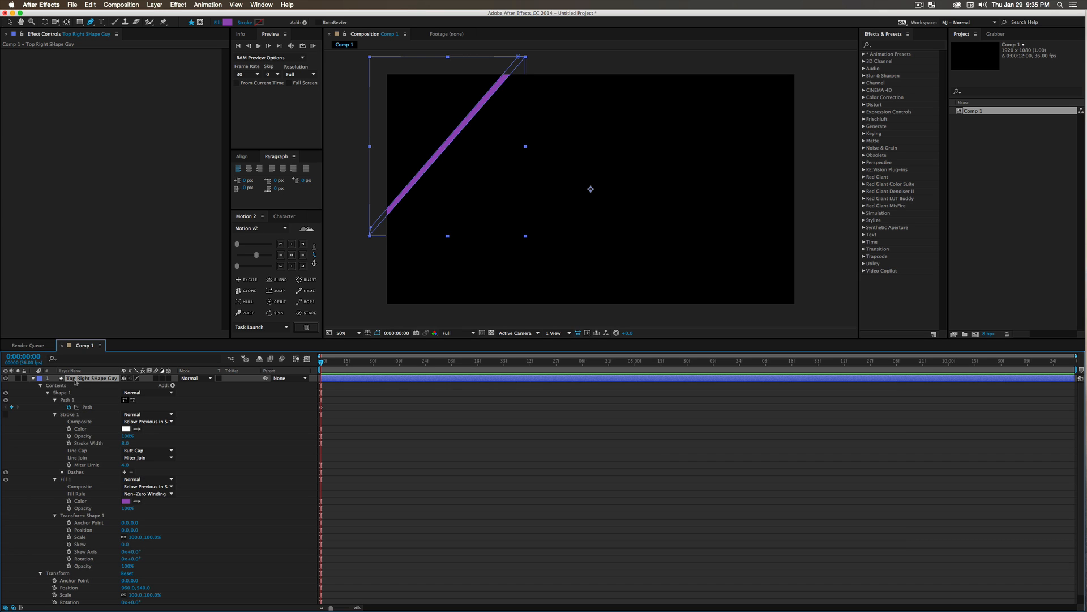
pyautogui.press('o')
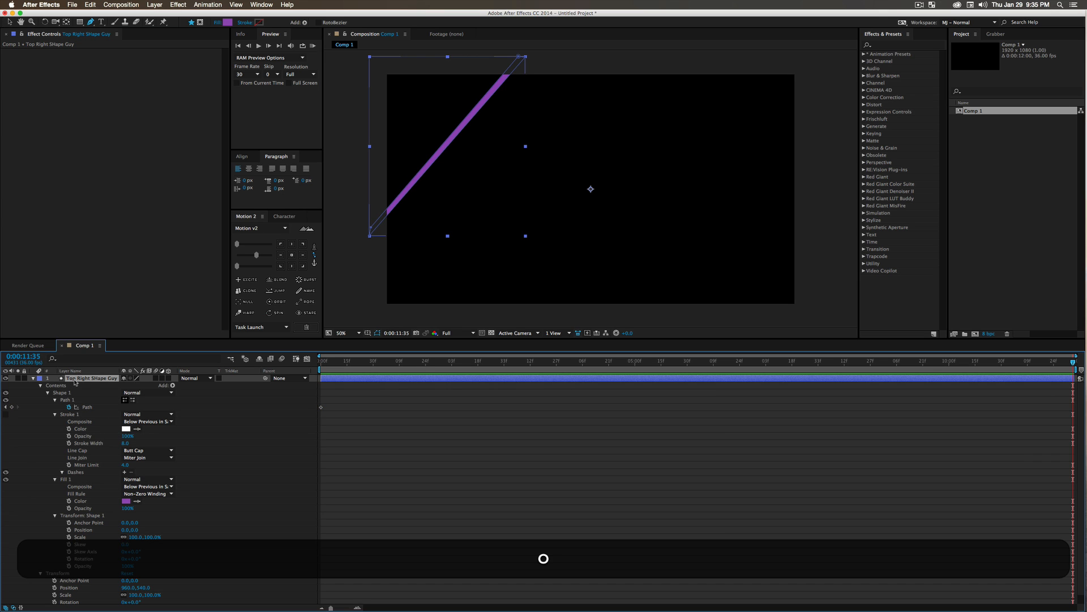
pyautogui.press('u')
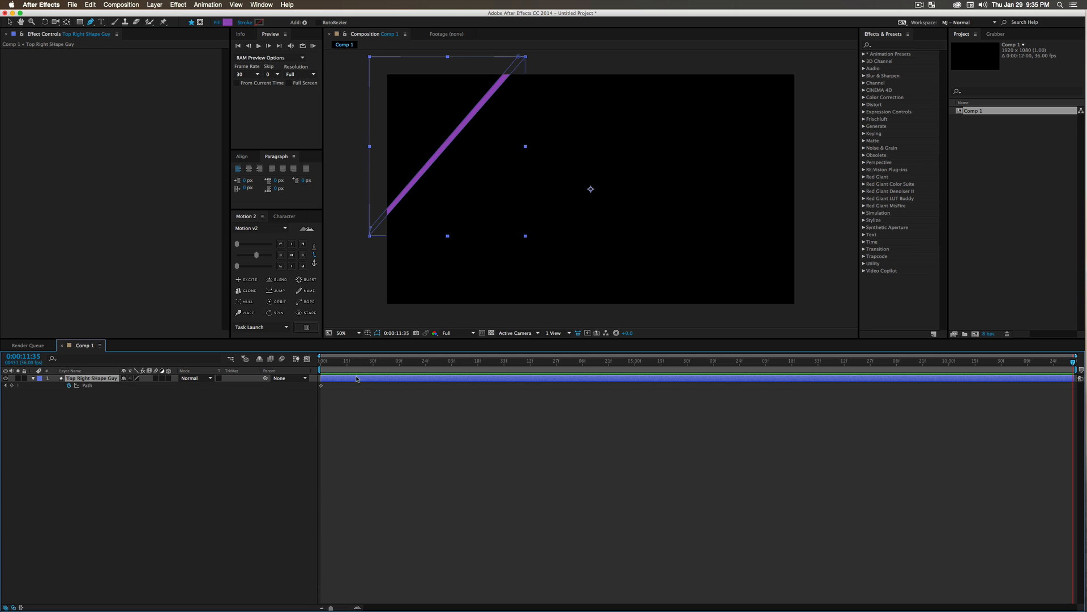
# - Move the bar's path keyframe to 0:00:01:17 in the timeline
pyautogui.press('space')
pyautogui.moveTo(474, 374); pyautogui.dragTo(430, 373)
pyautogui.moveTo(324, 388); pyautogui.dragTo(394, 389)
pyautogui.moveTo(330, 607); pyautogui.dragTo(339, 607)
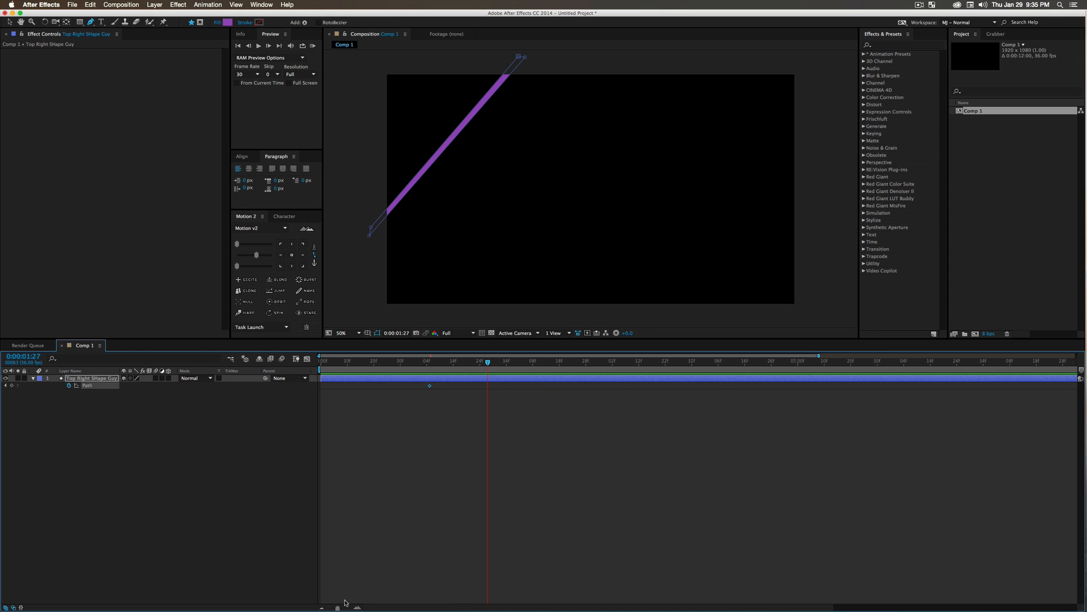
pyautogui.moveTo(429, 385); pyautogui.dragTo(462, 384)
pyautogui.click(465, 401)
# - Add the expression wiggle(2, 40) to the Position of the Top Right Shape Guy layer
pyautogui.click(76, 378)
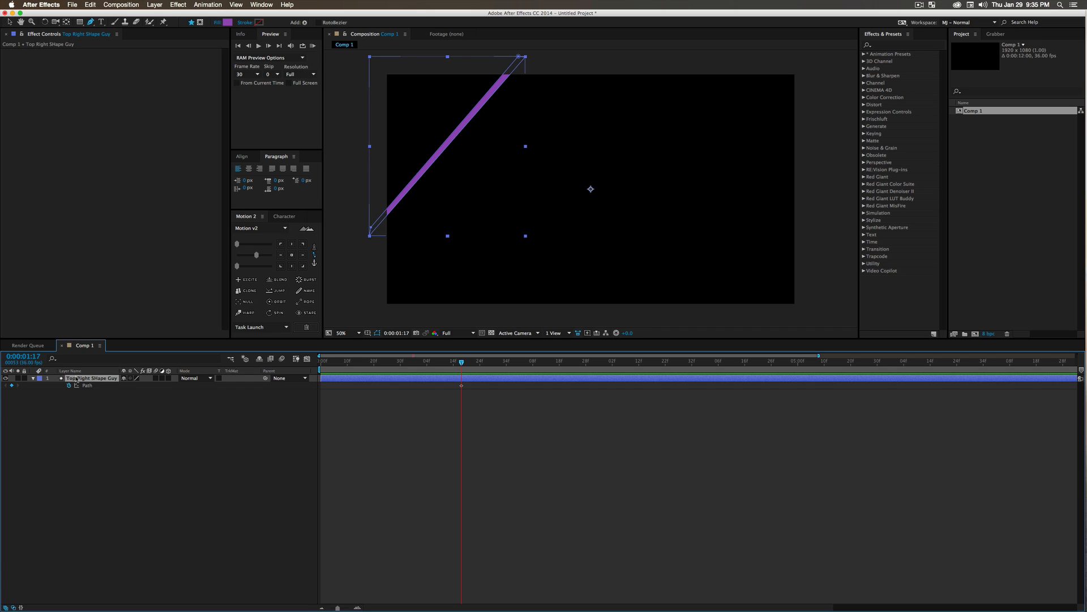
pyautogui.press('p')
pyautogui.press('alt')
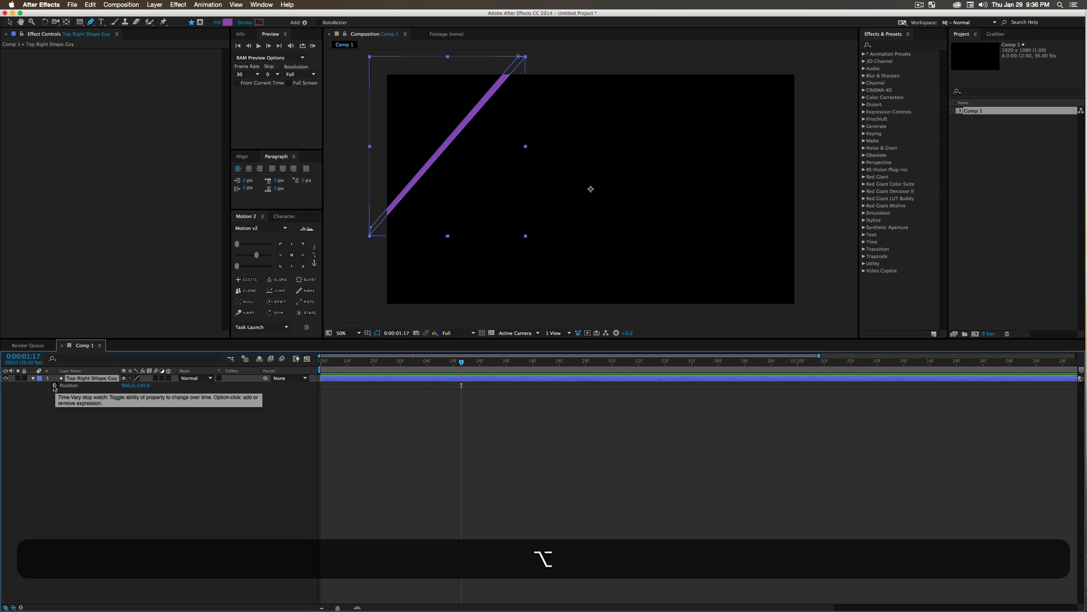
pyautogui.keyDown('alt'); pyautogui.click(55, 386); pyautogui.keyUp('alt')
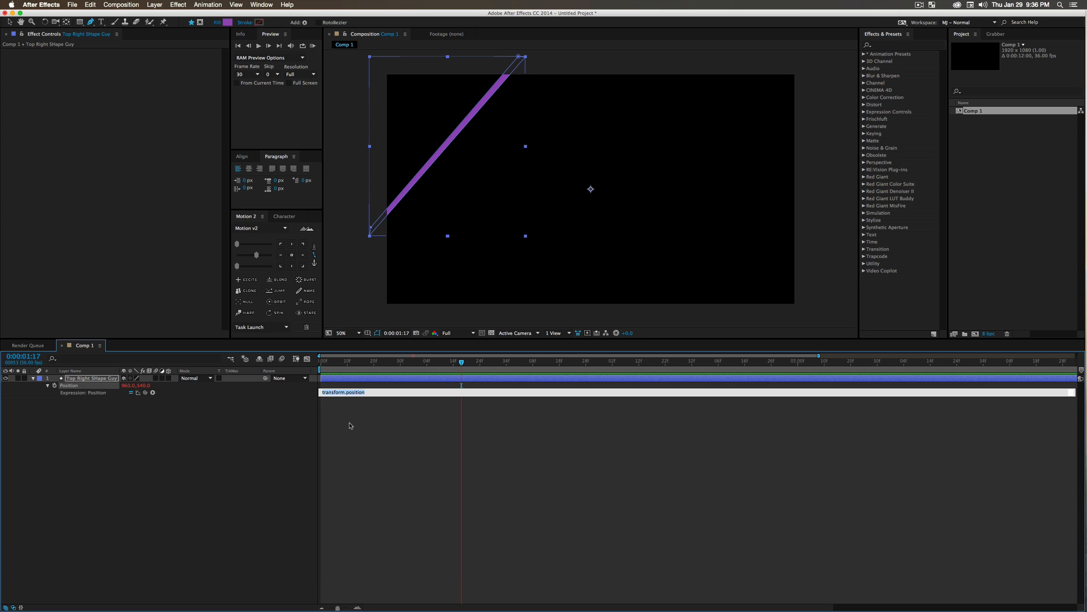
pyautogui.write('wiggle')
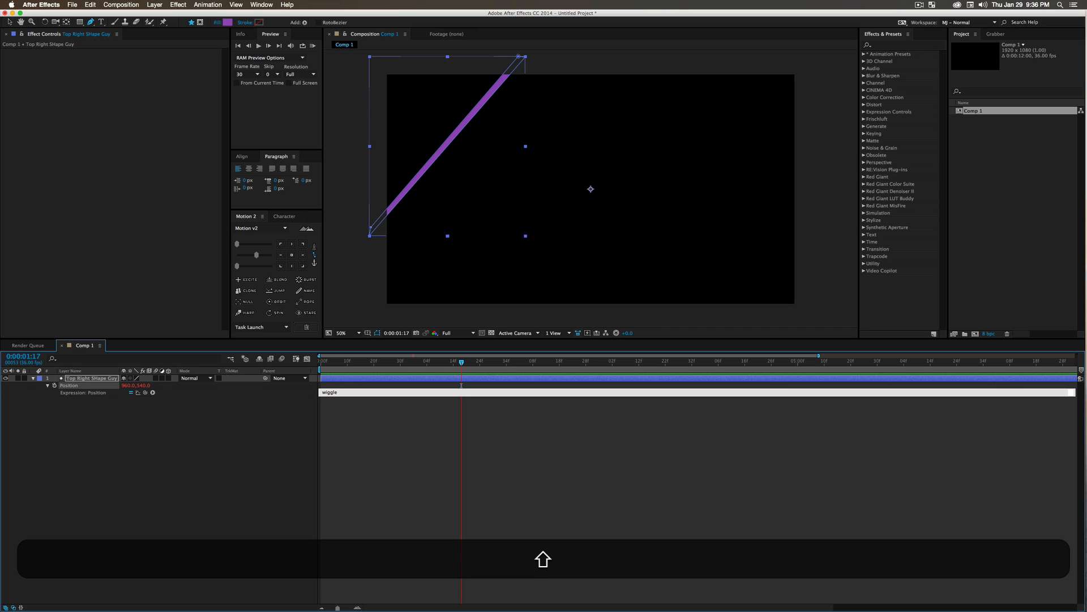
pyautogui.write('()')
pyautogui.press('Left')
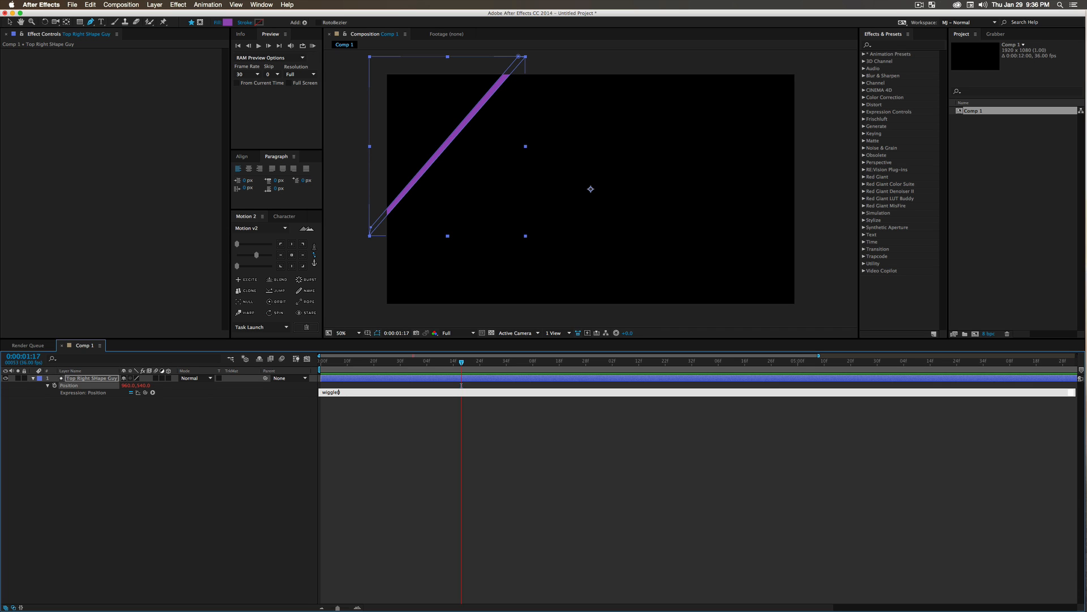
pyautogui.write('2, 40')
pyautogui.click(267, 466)
# - Play back the bar's wiggle motion from near the start of the timeline
pyautogui.moveTo(379, 363); pyautogui.dragTo(362, 364)
pyautogui.press('space')
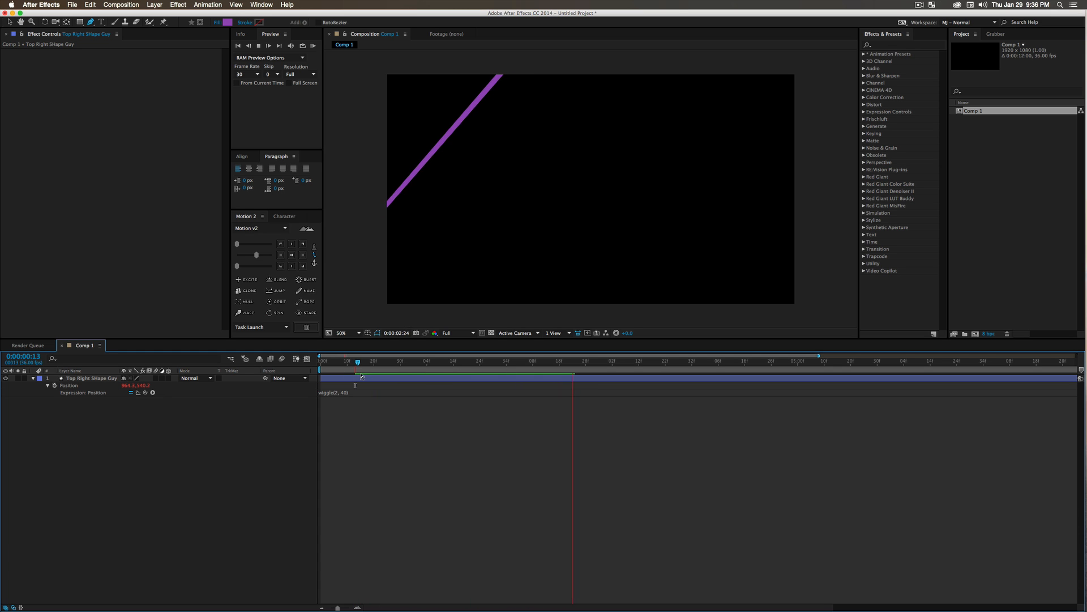
pyautogui.press('space')
# - Try a wiggle amplitude of 4000 in the layer's position expression
pyautogui.click(346, 392)
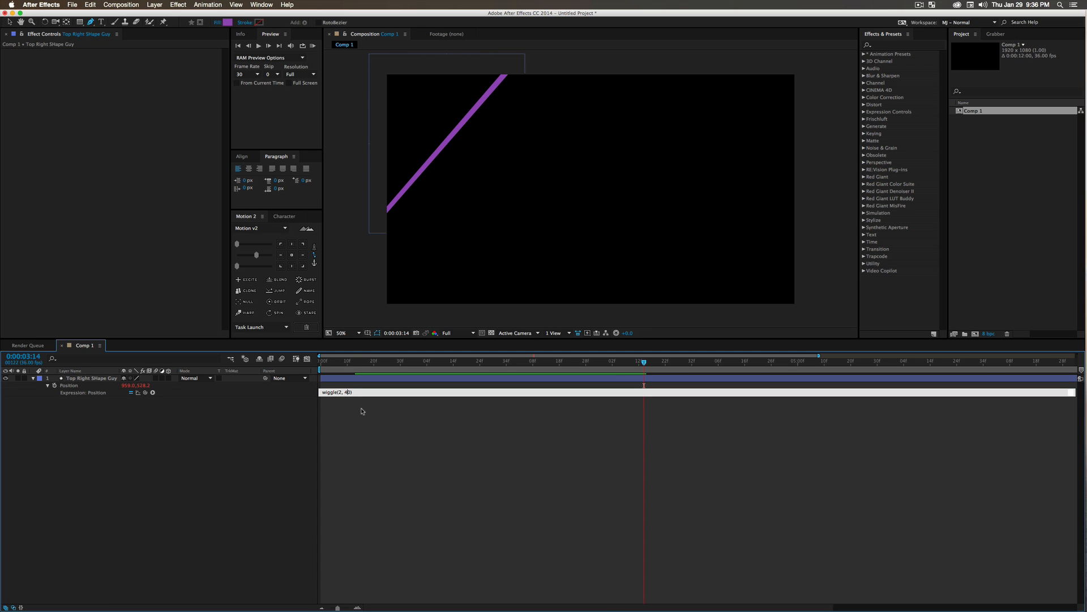
pyautogui.write('00')
pyautogui.click(260, 437)
# - Play back the exaggerated wiggle with the area far around the composition in view and the shape layer selected
pyautogui.hotkey('alt', 'z')
pyautogui.keyDown('alt'); pyautogui.click(602, 232); pyautogui.keyUp('alt')
pyautogui.keyDown('alt'); pyautogui.click(602, 232); pyautogui.keyUp('alt')
pyautogui.keyDown('alt'); pyautogui.click(602, 231); pyautogui.keyUp('alt')
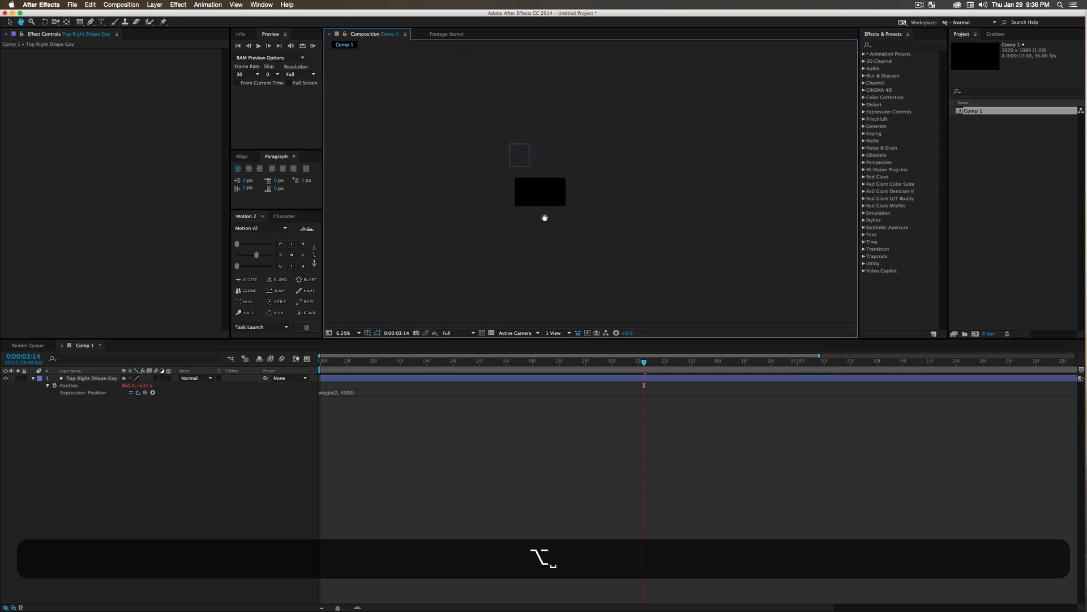
pyautogui.press('v')
pyautogui.press('space')
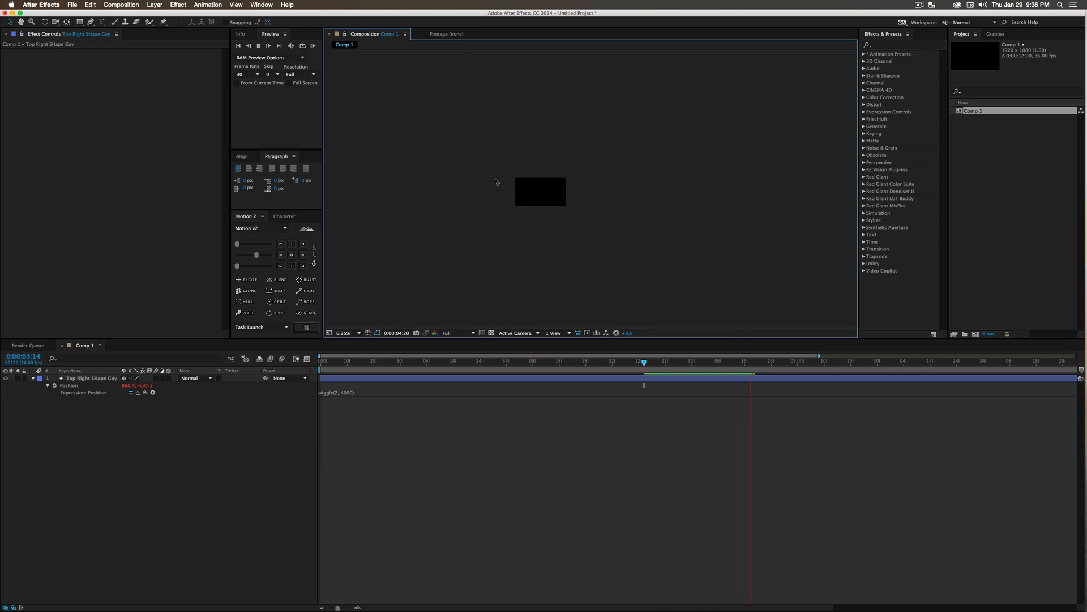
pyautogui.press('space')
pyautogui.click(79, 380)
pyautogui.press('space')
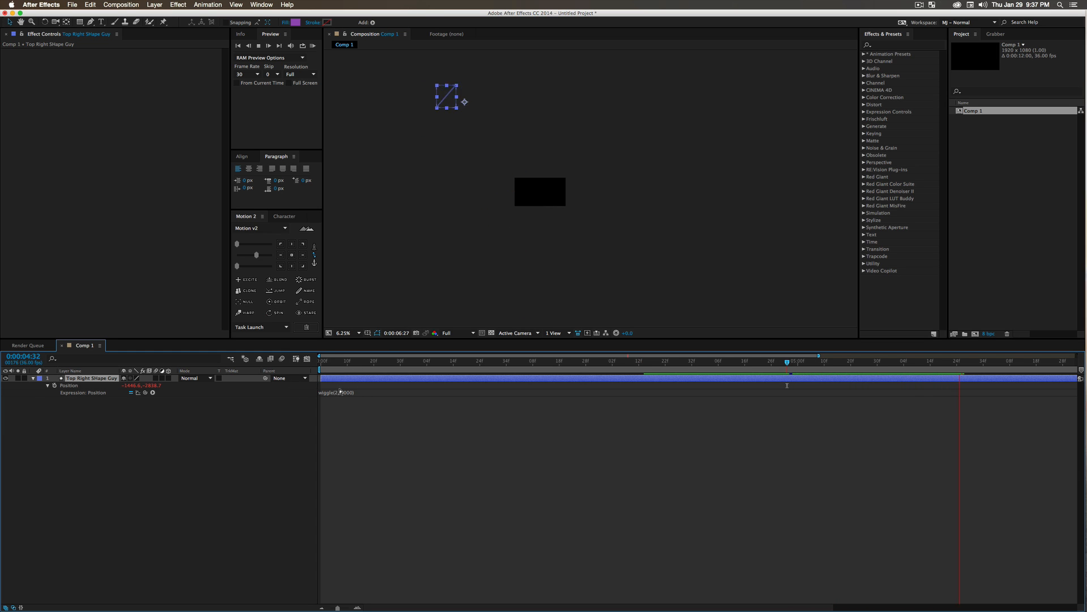
pyautogui.press('space')
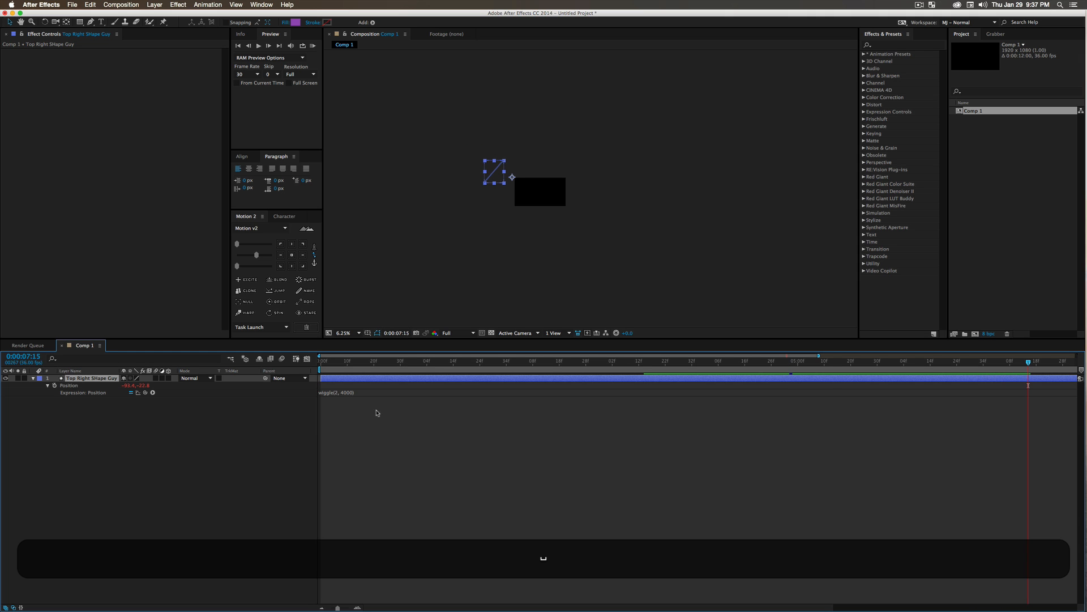
# - Undo the wiggle amplitude change and return to 0:00:00:14 with the composition shown at 25% zoom
pyautogui.press('super+z')
pyautogui.moveTo(644, 362); pyautogui.dragTo(359, 379)
pyautogui.hotkey('shift', '/')
pyautogui.hotkey('shift', 'z')
pyautogui.keyDown('alt'); pyautogui.click(498, 148); pyautogui.keyUp('alt')
pyautogui.keyDown('alt'); pyautogui.click(497, 148); pyautogui.keyUp('alt')
pyautogui.hotkey('alt', 'space')
pyautogui.moveTo(624, 177); pyautogui.dragTo(458, 151)
pyautogui.press('space')
pyautogui.moveTo(517, 191); pyautogui.dragTo(521, 179)
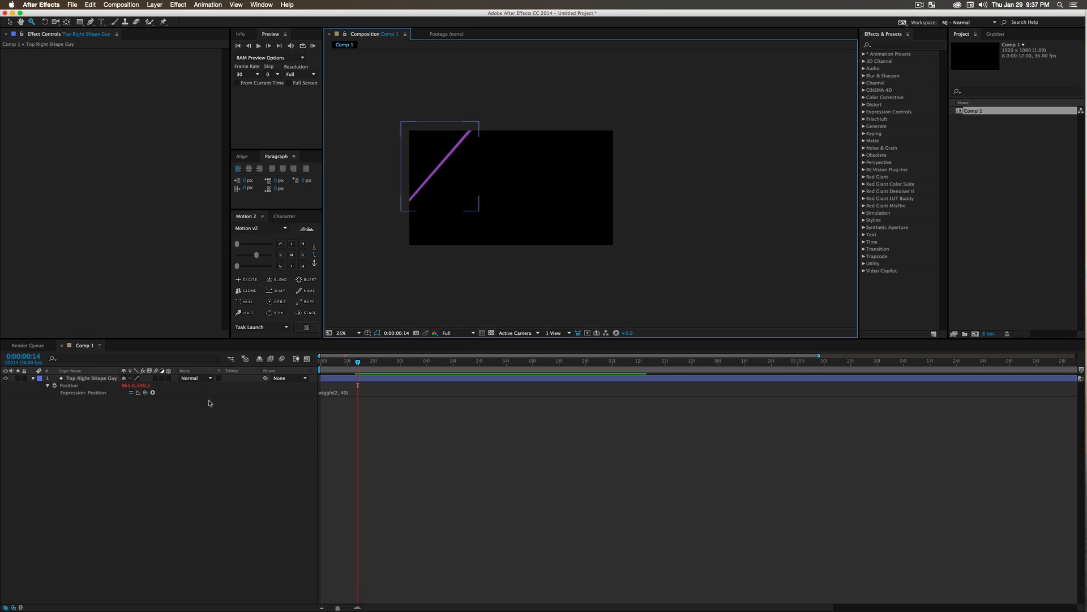
# - At 0:00:01:10, keyframe the bar's path collapsed into a thin diagonal line by merging the corner points at both ends outside the frame
pyautogui.click(106, 379)
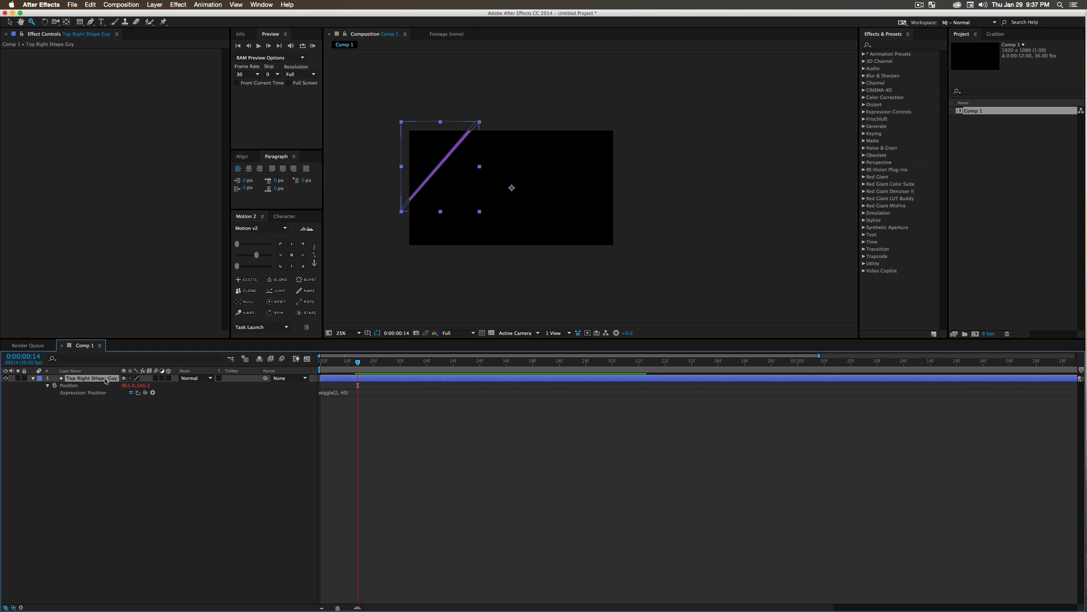
pyautogui.press('u')
pyautogui.click(453, 368)
pyautogui.moveTo(447, 370)
pyautogui.mouseDown()
pyautogui.moveTo(434, 368)
pyautogui.moveTo(467, 368)
pyautogui.moveTo(443, 367)
pyautogui.mouseUp()
pyautogui.press('z')
pyautogui.click(475, 156)
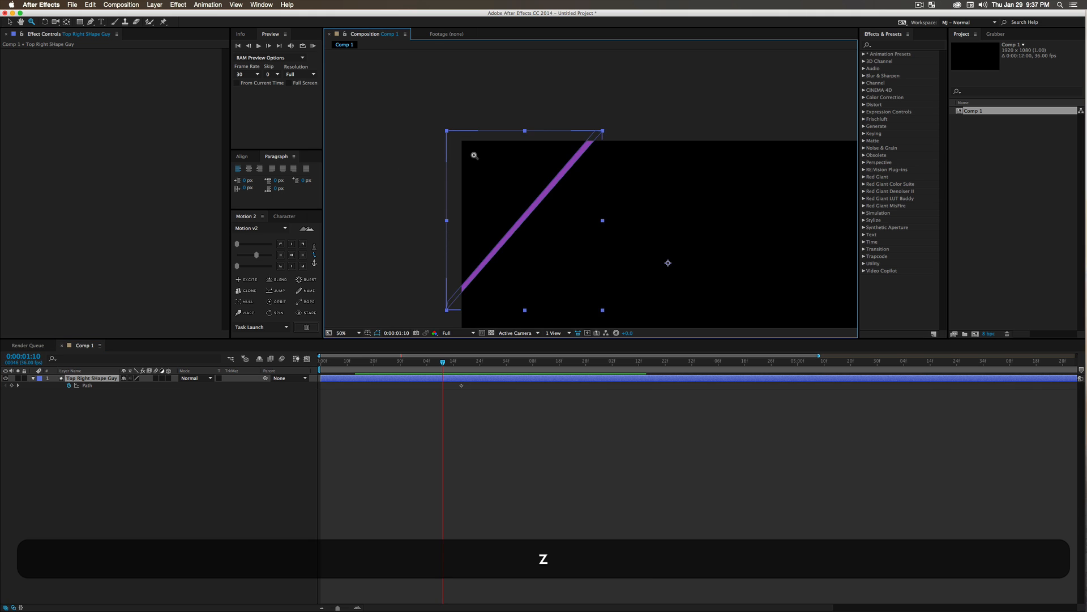
pyautogui.moveTo(581, 216); pyautogui.dragTo(549, 177)
pyautogui.click(87, 391)
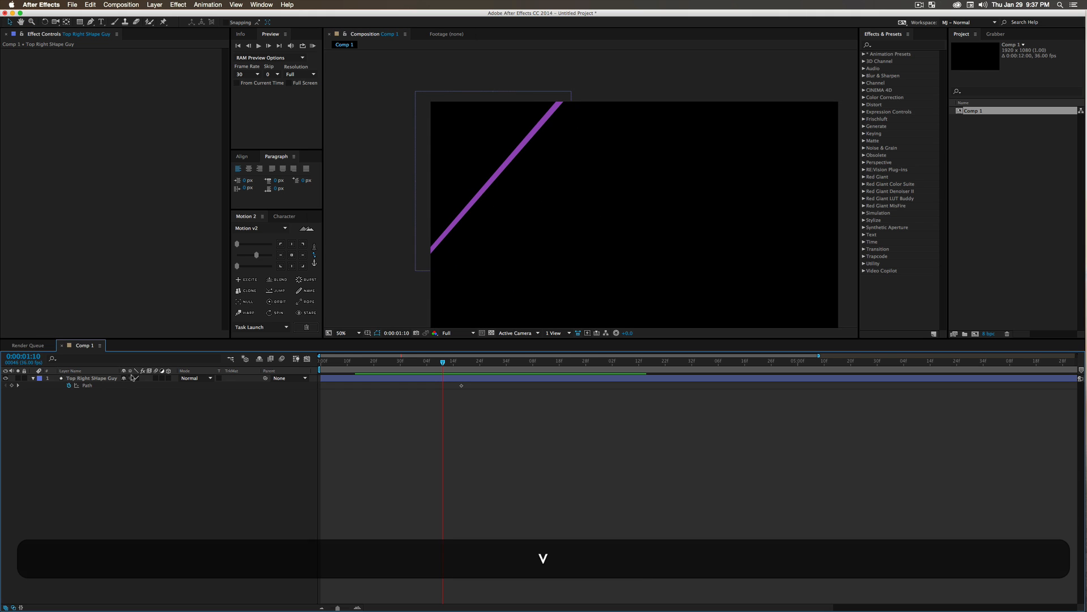
pyautogui.click(88, 386)
pyautogui.moveTo(410, 255); pyautogui.dragTo(405, 280)
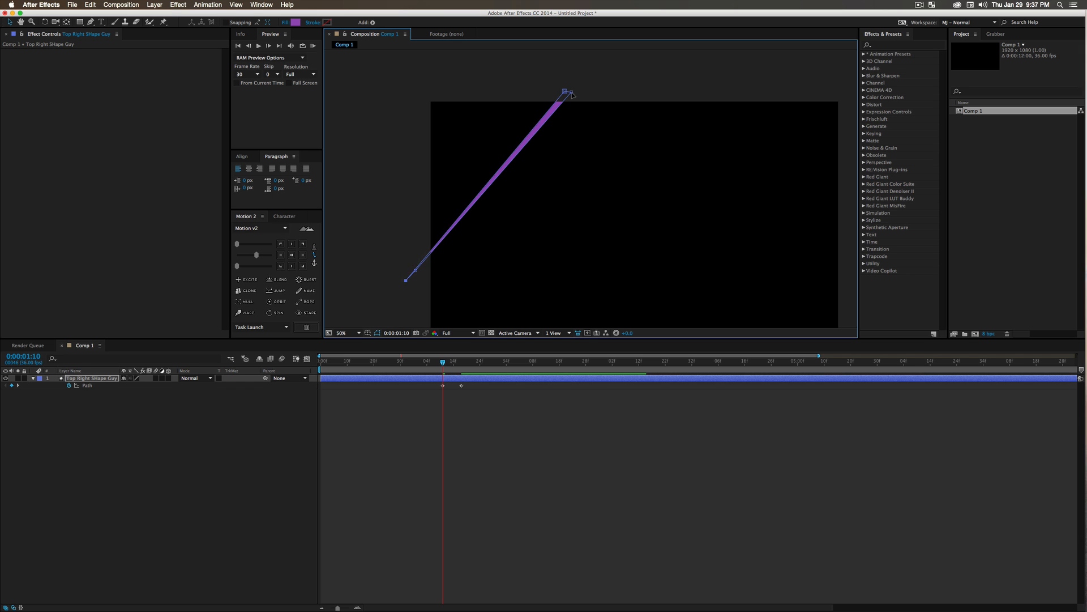
pyautogui.moveTo(565, 94); pyautogui.dragTo(584, 77)
# - Play back the bar's path growing from a thin line, starting at 0:00:01:03
pyautogui.moveTo(450, 366); pyautogui.dragTo(426, 371)
pyautogui.press('space')
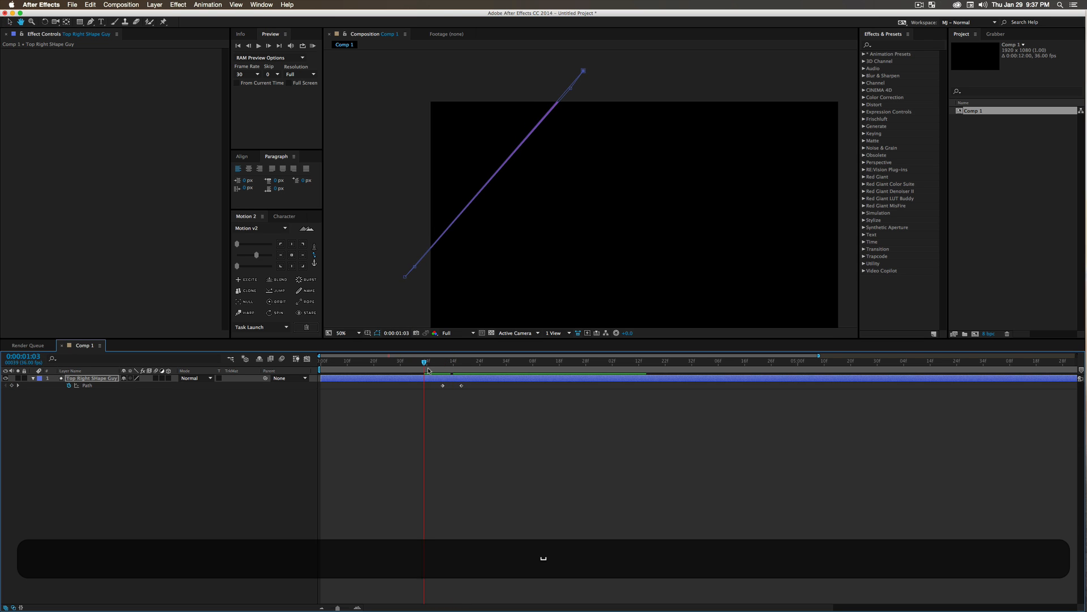
pyautogui.press('space')
# - At the 0:00:01:17 path keyframe, widen the bar by pulling its lower-right side corner points outward at both ends
pyautogui.click(462, 369)
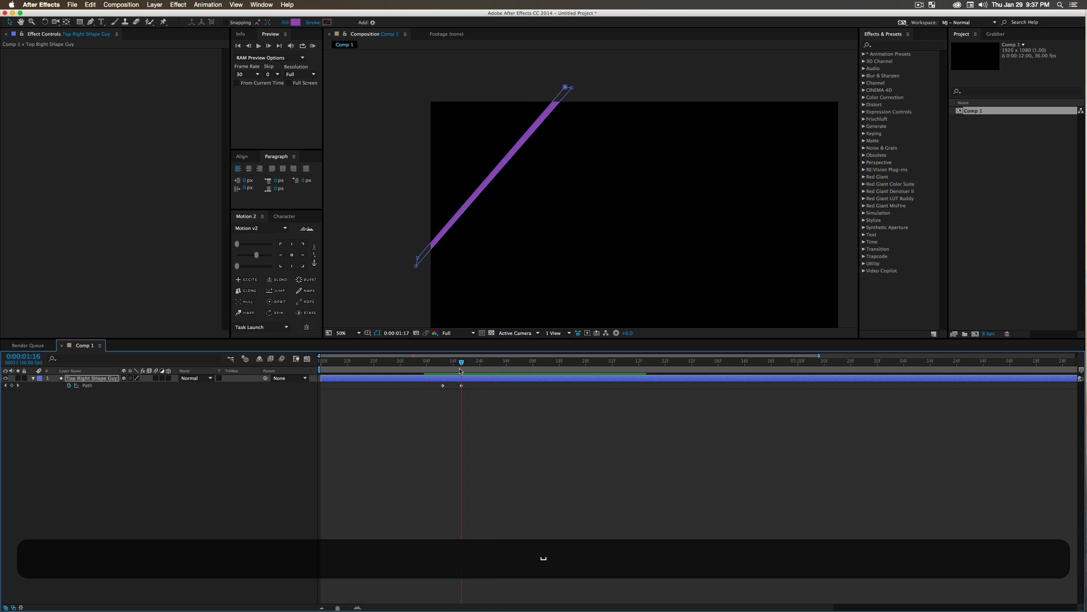
pyautogui.click(419, 268)
pyautogui.moveTo(418, 271); pyautogui.dragTo(424, 290)
pyautogui.moveTo(418, 282); pyautogui.dragTo(417, 312)
pyautogui.moveTo(572, 89); pyautogui.dragTo(595, 78)
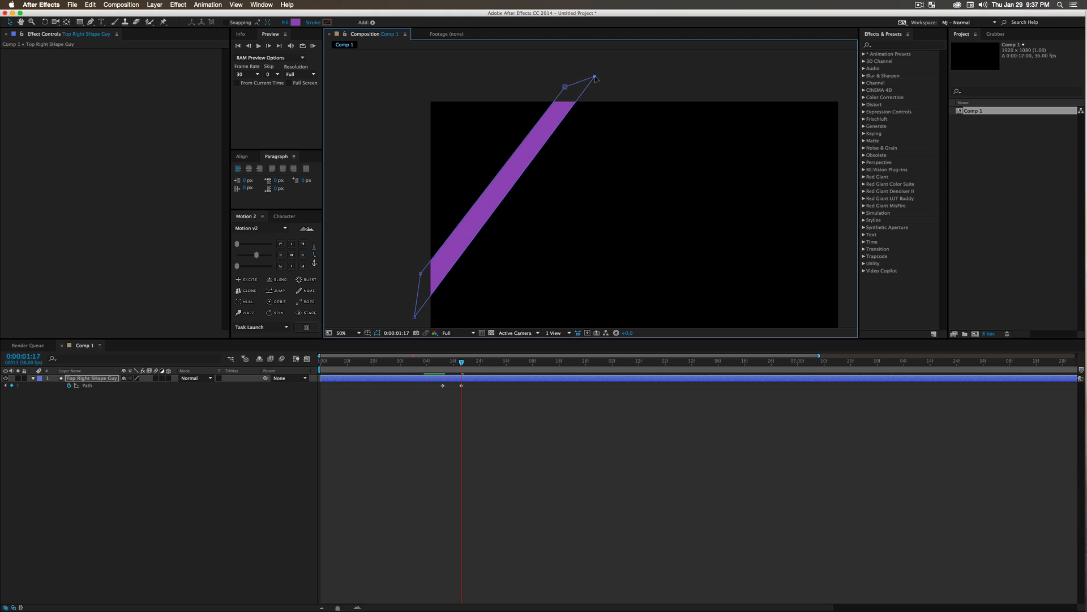
# - Play back the widened bar animation with the composition shown at 25% zoom
pyautogui.hotkey('alt', 'z')
pyautogui.keyDown('alt'); pyautogui.click(574, 153); pyautogui.keyUp('alt')
pyautogui.press('v')
pyautogui.press('space')
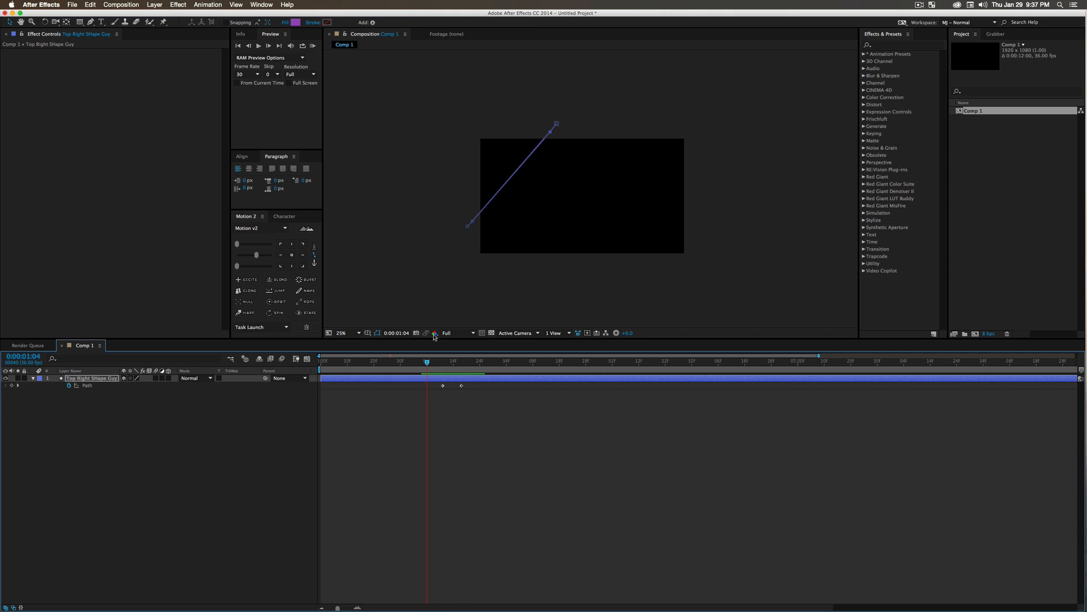
# - At 0:00:01:04, keyframe the line retracted to its upper end by moving its lower points above the frame, and play it back
pyautogui.click(448, 209)
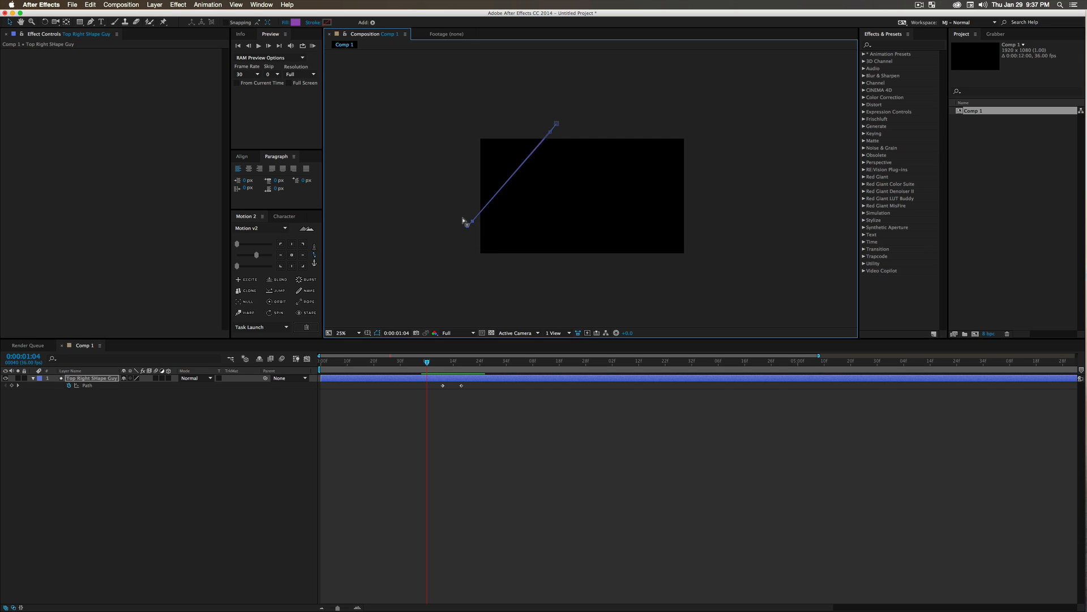
pyautogui.moveTo(473, 220); pyautogui.dragTo(545, 130)
pyautogui.click(511, 386)
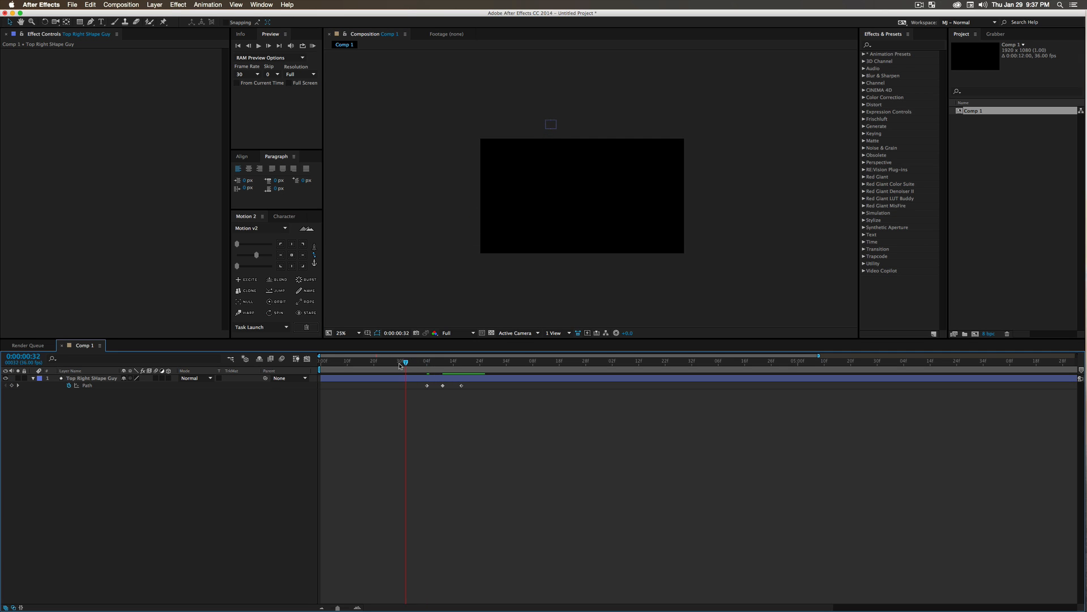
pyautogui.press('space')
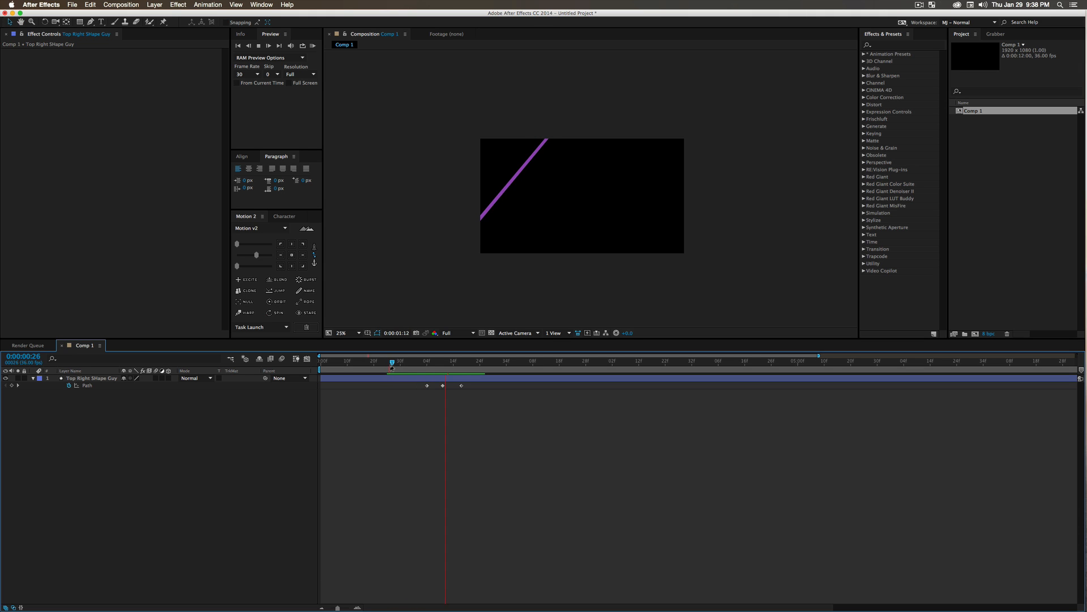
pyautogui.press('space')
# - Paste a copy of the 0:00:01:10 path keyframe at 0:00:01:13, shift it slightly forward in time, and move the last keyframe to 0:00:01:23
pyautogui.click(451, 363)
pyautogui.moveTo(450, 364); pyautogui.dragTo(451, 391)
pyautogui.click(443, 386)
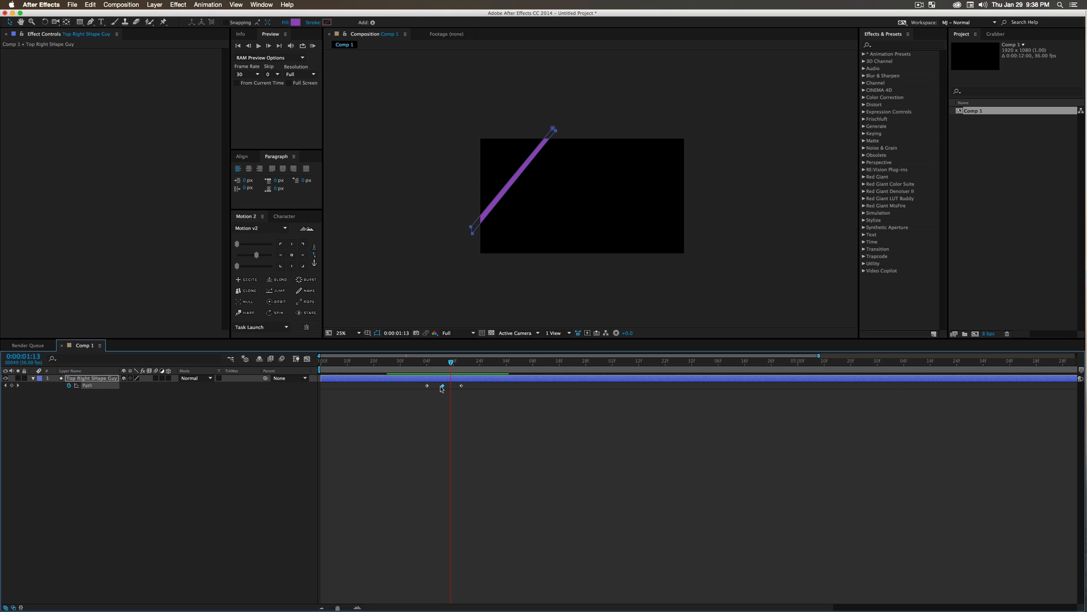
pyautogui.press('super+c')
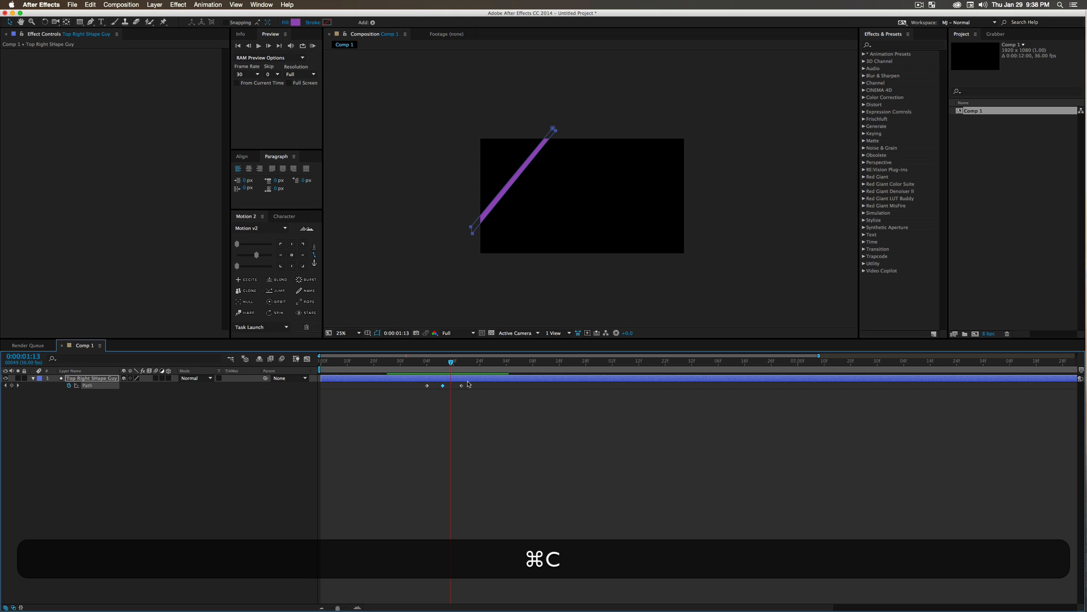
pyautogui.press('super+v')
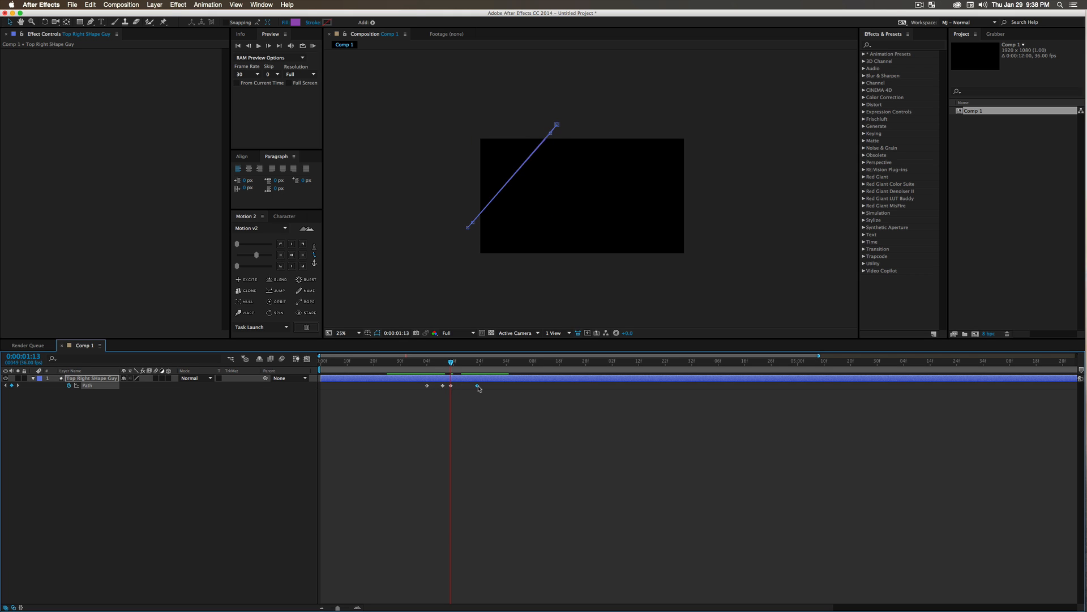
pyautogui.moveTo(451, 387); pyautogui.dragTo(479, 374)
pyautogui.press('space')
pyautogui.press('space')
# - At the 0:00:01:23 path keyframe, narrow the bar by pulling its lowest corner point in toward the neighbouring corner
pyautogui.click(476, 245)
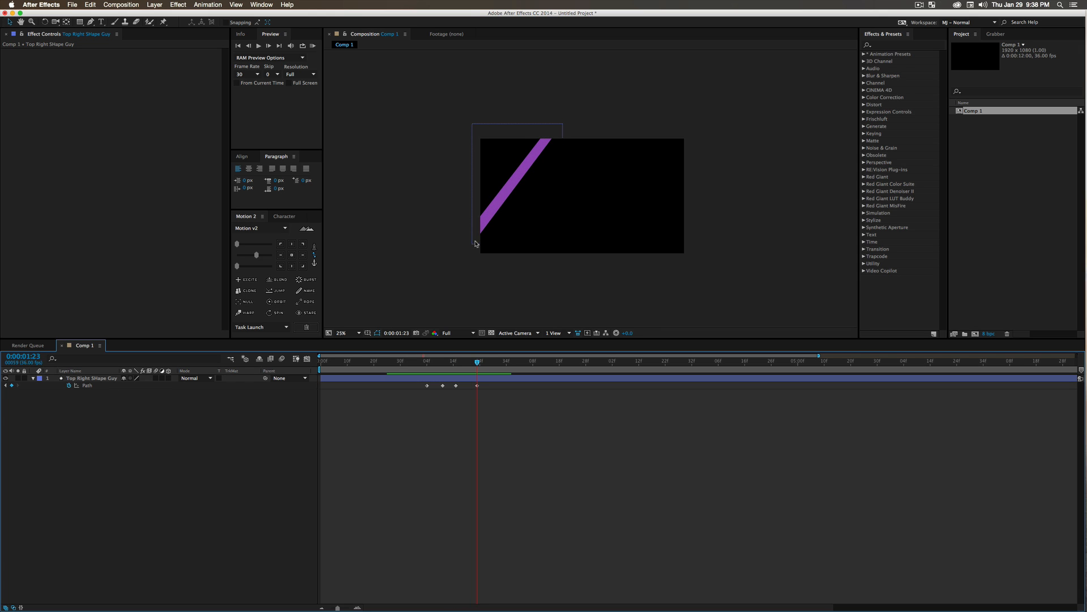
pyautogui.click(105, 385)
pyautogui.moveTo(472, 243); pyautogui.dragTo(463, 232)
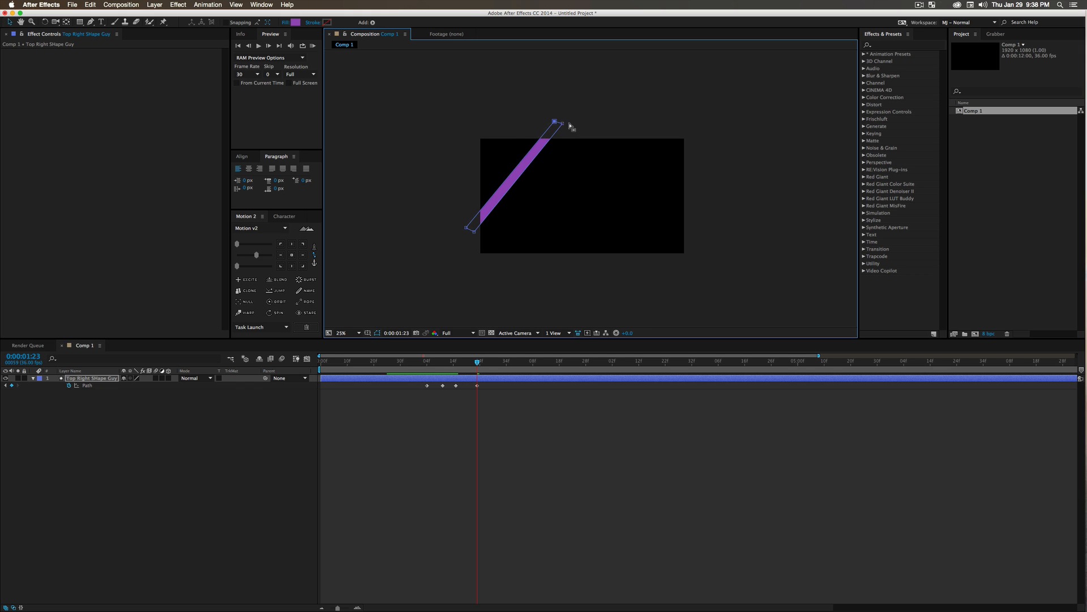
# - Play back the line drawing on and thickening into a bar, starting at 0:00:00:34
pyautogui.moveTo(477, 362); pyautogui.dragTo(411, 365)
pyautogui.press('space')
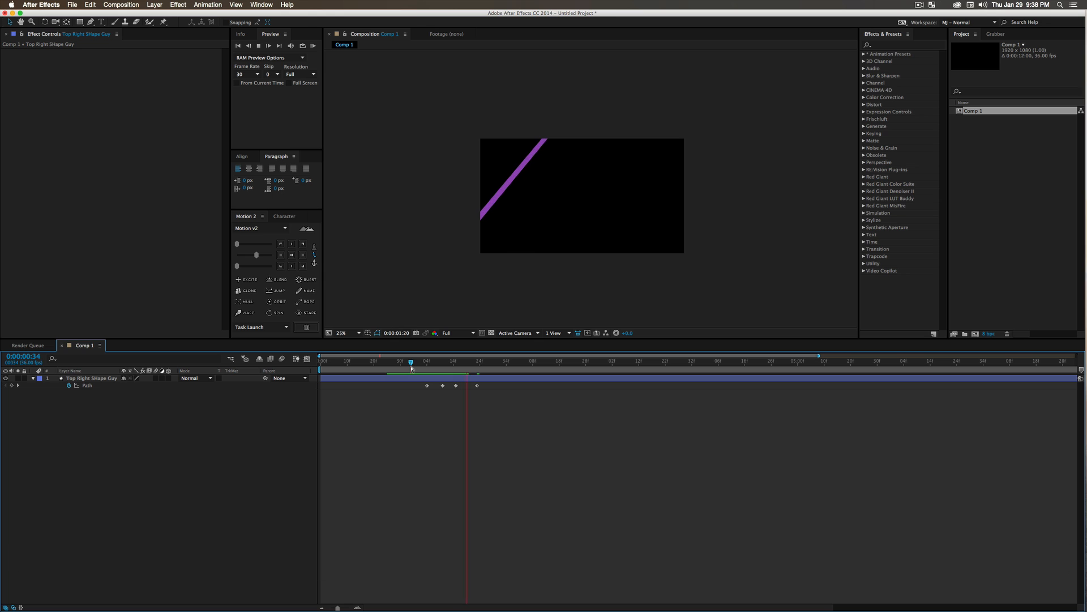
pyautogui.press('space')
# - Shift the last path keyframe slightly earlier than 0:00:01:23 and play back the timing from 0:00:01:04
pyautogui.moveTo(485, 365)
pyautogui.mouseDown()
pyautogui.moveTo(469, 370)
pyautogui.moveTo(473, 387)
pyautogui.moveTo(417, 371)
pyautogui.moveTo(462, 370)
pyautogui.moveTo(426, 371)
pyautogui.mouseUp()
pyautogui.press('space')
pyautogui.press('space')
pyautogui.press('space')
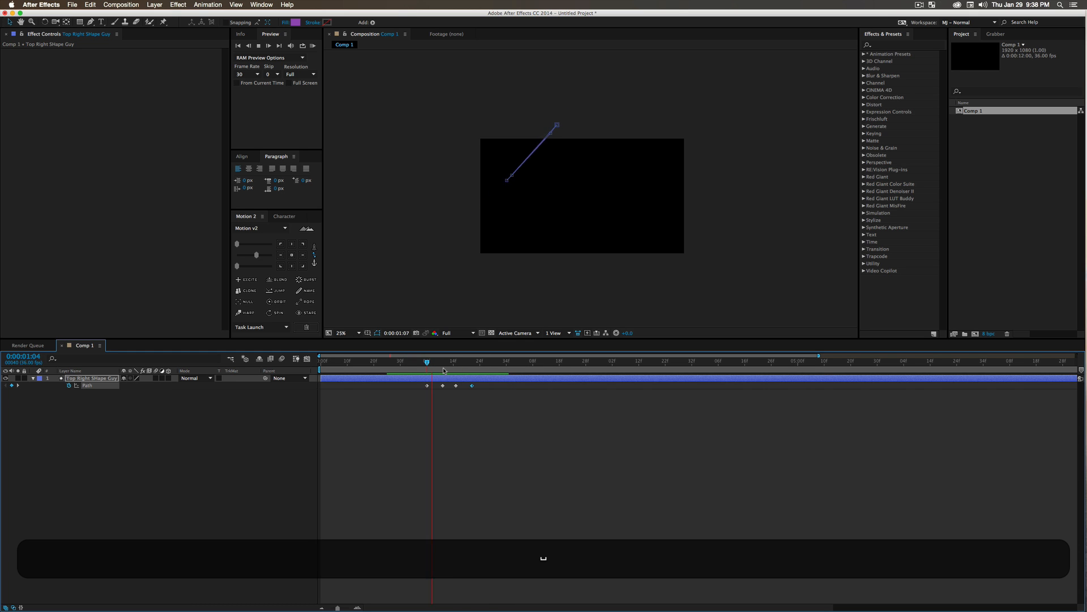
pyautogui.press('space')
# - At 0:00:01:32, keyframe a much wider bar by pulling its lower-right side corners far out below and above the frame
pyautogui.moveTo(478, 366); pyautogui.dragTo(502, 373)
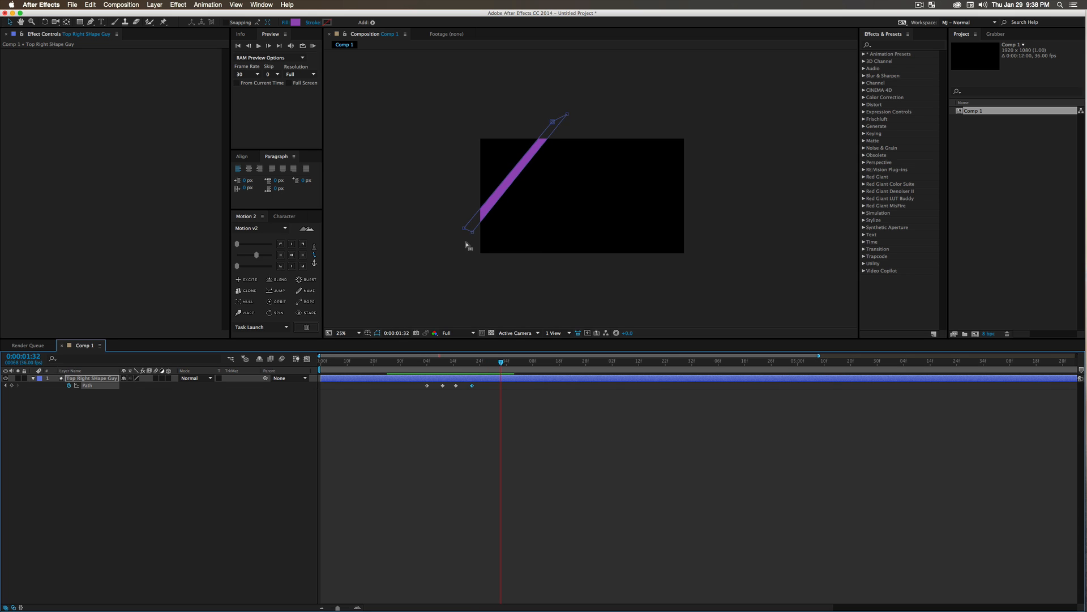
pyautogui.moveTo(472, 232); pyautogui.dragTo(477, 251)
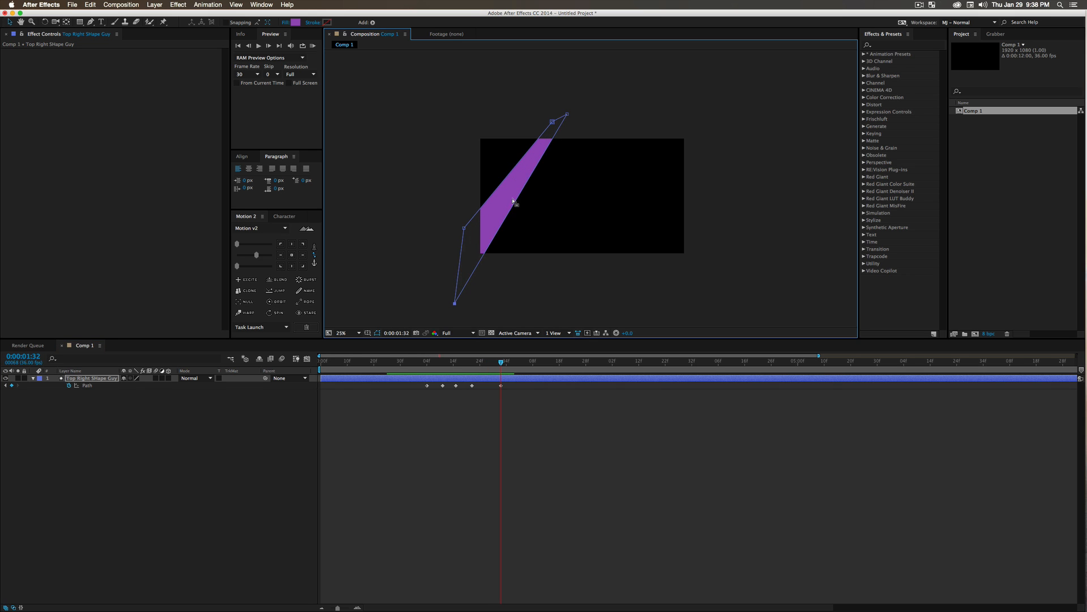
pyautogui.moveTo(567, 115); pyautogui.dragTo(644, 113)
pyautogui.click(516, 420)
# - Play back the bar expanding into the wide diagonal shape, starting at 0:00:01:00
pyautogui.moveTo(501, 371); pyautogui.dragTo(416, 373)
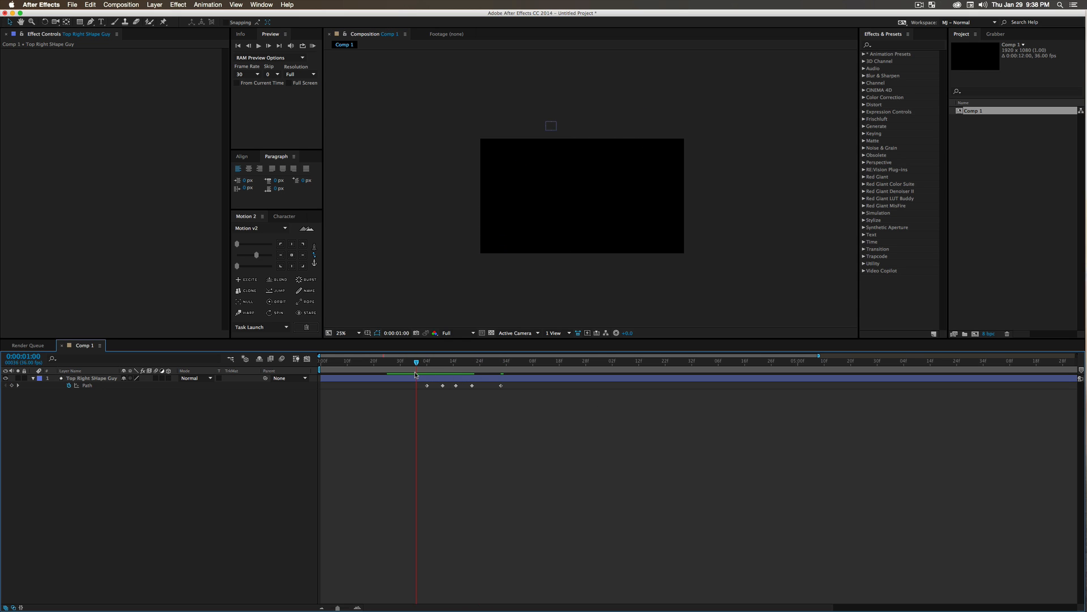
pyautogui.press('space')
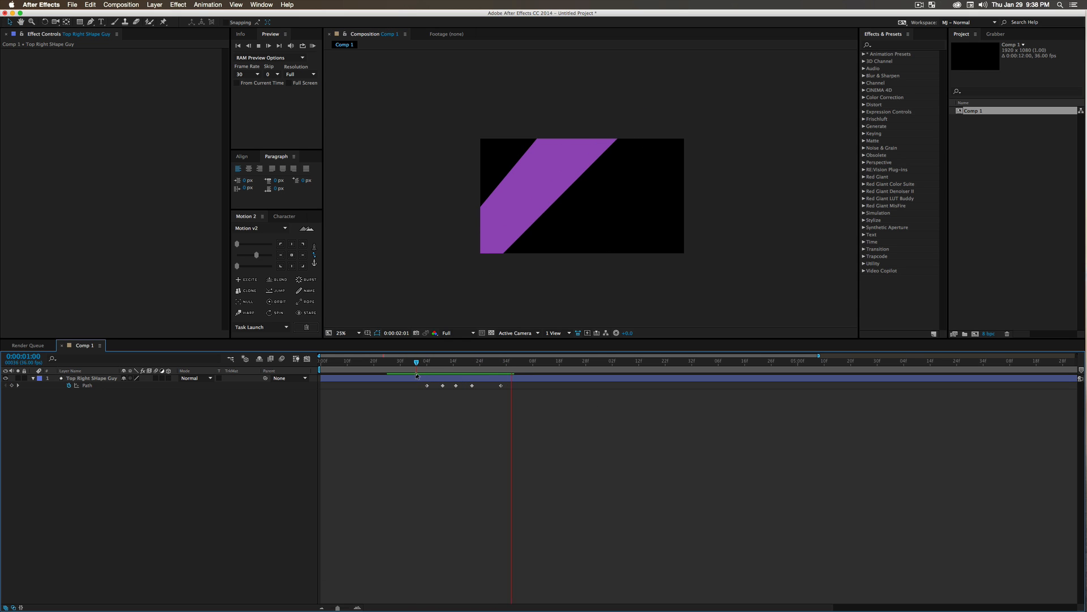
pyautogui.press('space')
# - Ease all the path keyframes with the middle Motion 2 ease slider and play back the result
pyautogui.moveTo(492, 360)
pyautogui.mouseDown()
pyautogui.moveTo(444, 361)
pyautogui.moveTo(498, 360)
pyautogui.moveTo(488, 360)
pyautogui.mouseUp()
pyautogui.click(491, 377)
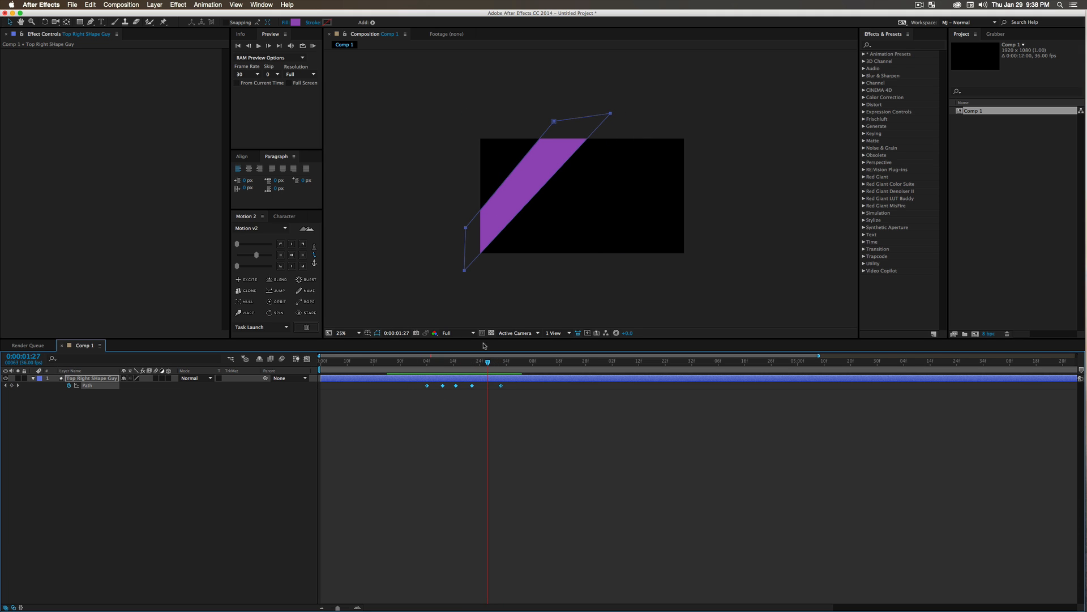
pyautogui.click(255, 256)
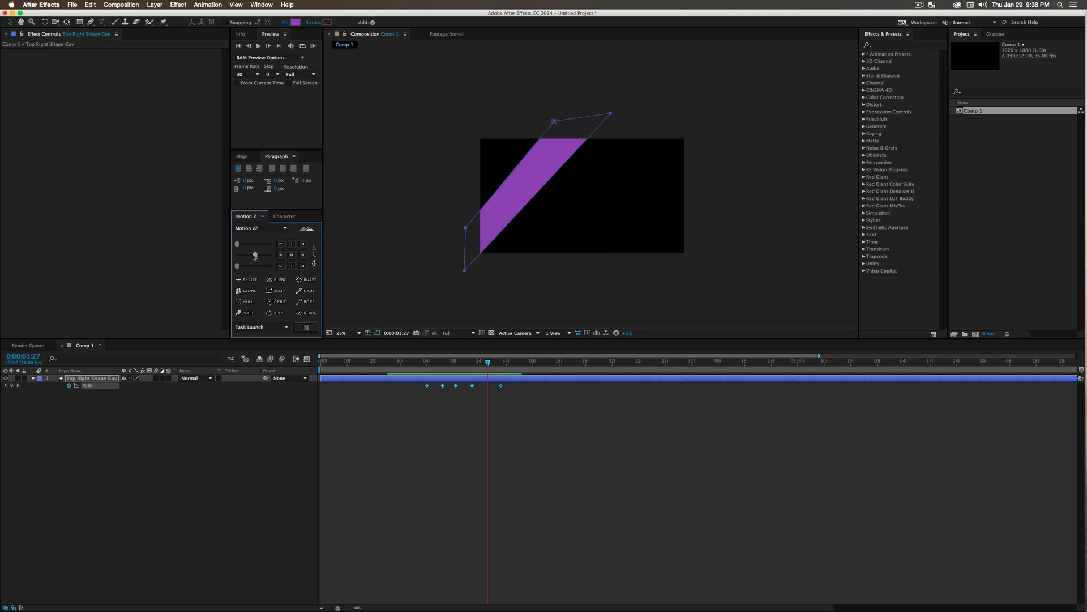
pyautogui.click(449, 412)
pyautogui.press('space')
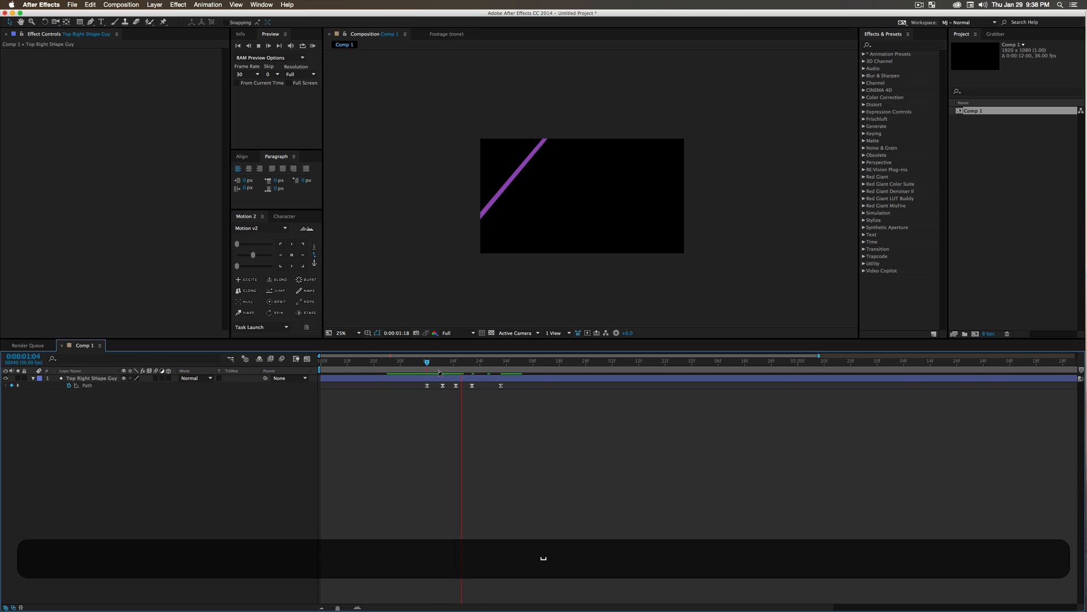
pyautogui.press('space')
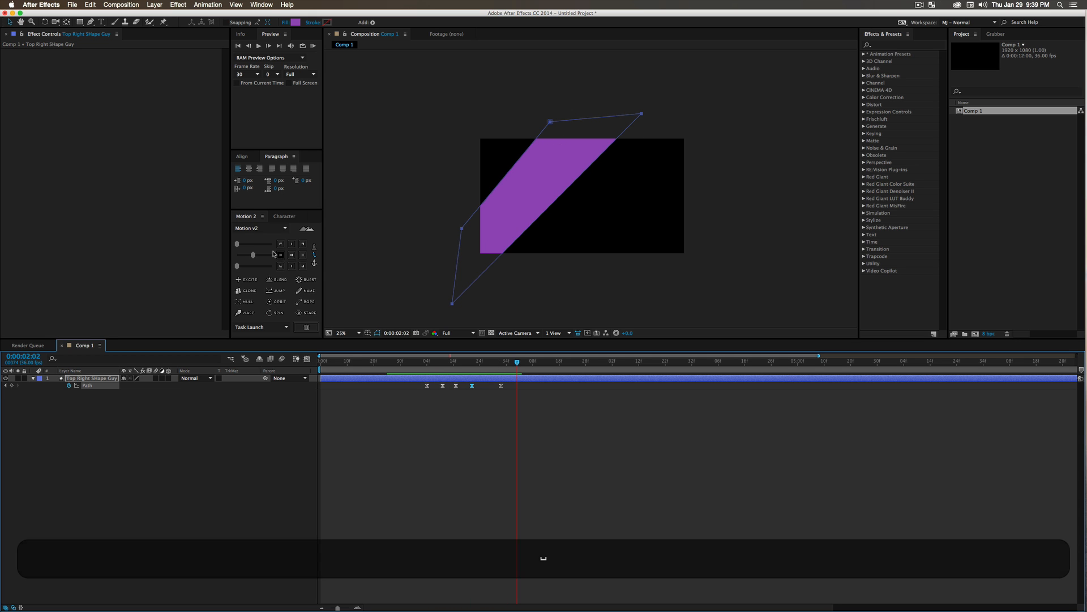
# - Raise the Motion 2 easing on the fourth path keyframe and play back the animation from 0:00:01:02
pyautogui.click(262, 255)
pyautogui.click(458, 406)
pyautogui.click(422, 362)
pyautogui.press('space')
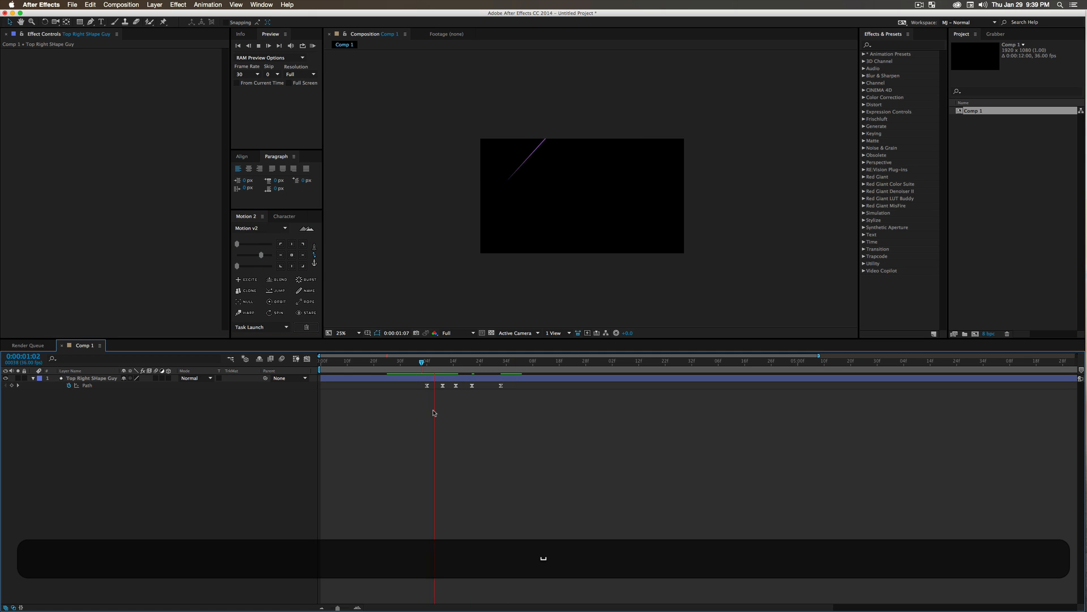
pyautogui.press('space')
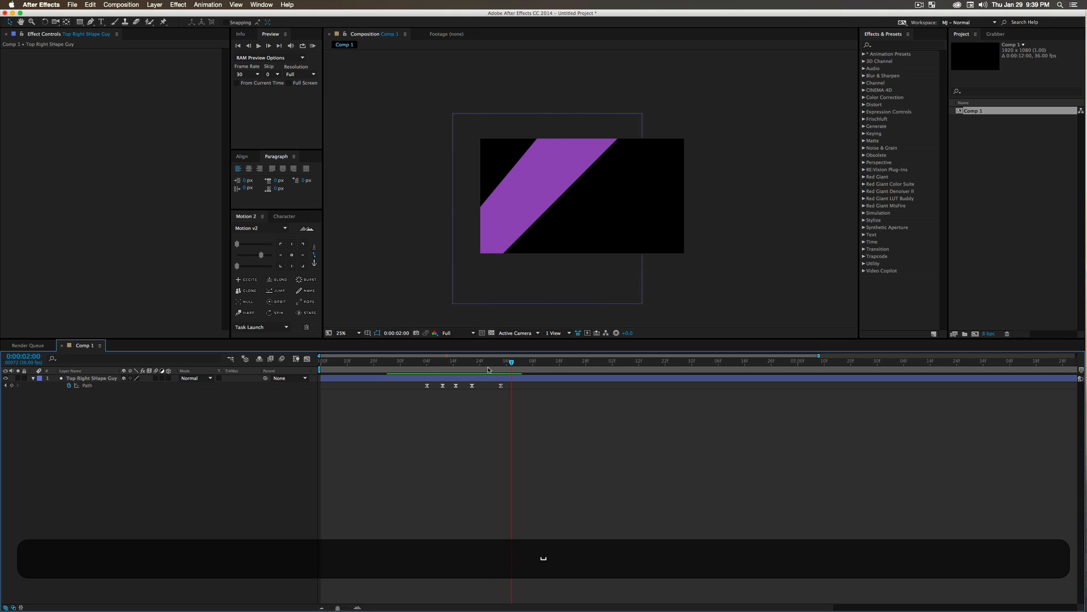
# - Move the last path keyframe several frames earlier, closer to the fourth keyframe, and play back the faster expansion
pyautogui.moveTo(500, 386); pyautogui.dragTo(424, 375)
pyautogui.click(496, 395)
pyautogui.press('space')
pyautogui.press('space')
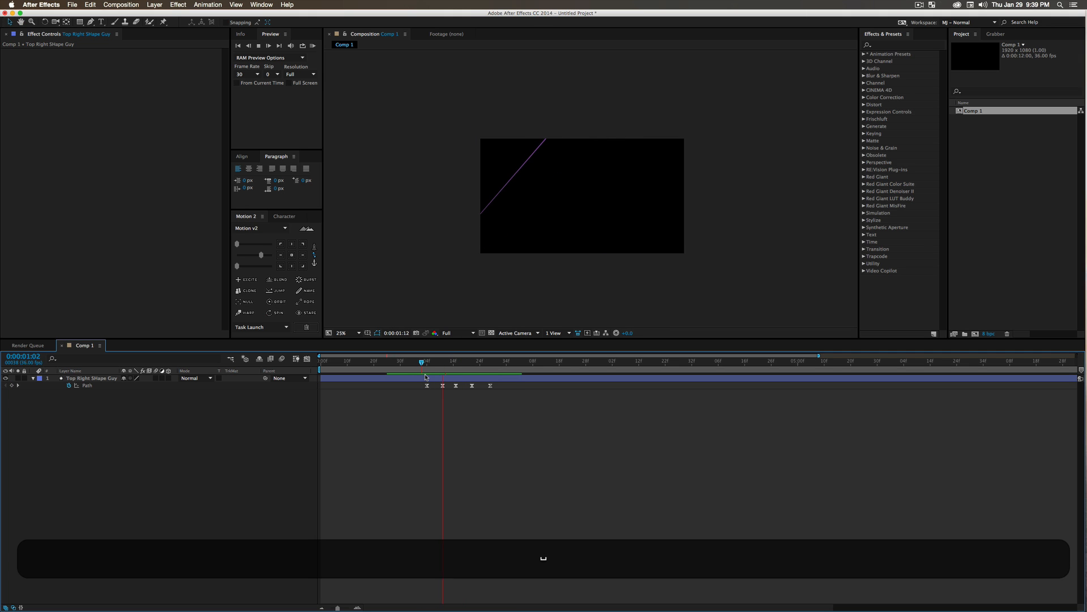
pyautogui.press('space')
# - Paste a copy of the last path keyframe at 0:00:01:35 and shift it slightly earlier to hold the wide shape
pyautogui.click(491, 365)
pyautogui.moveTo(491, 365); pyautogui.dragTo(509, 367)
pyautogui.click(490, 385)
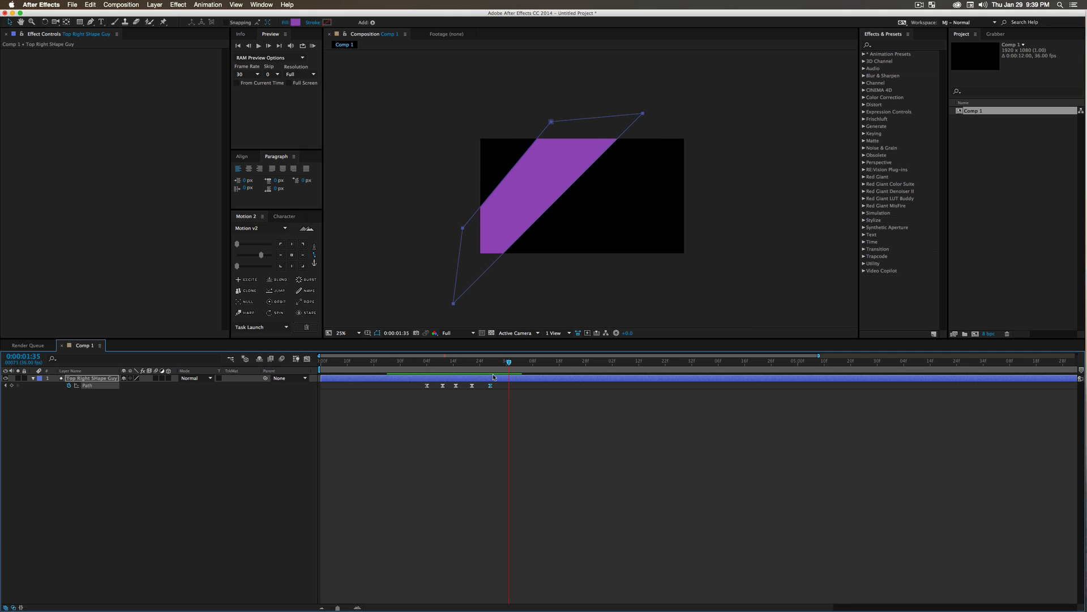
pyautogui.press('super+c')
pyautogui.press('super+v')
pyautogui.moveTo(508, 386); pyautogui.dragTo(517, 364)
# - At 0:00:02:02, keyframe the path with its two upper-left side corners moved outside the frame so purple fills the upper-left corner
pyautogui.press('v')
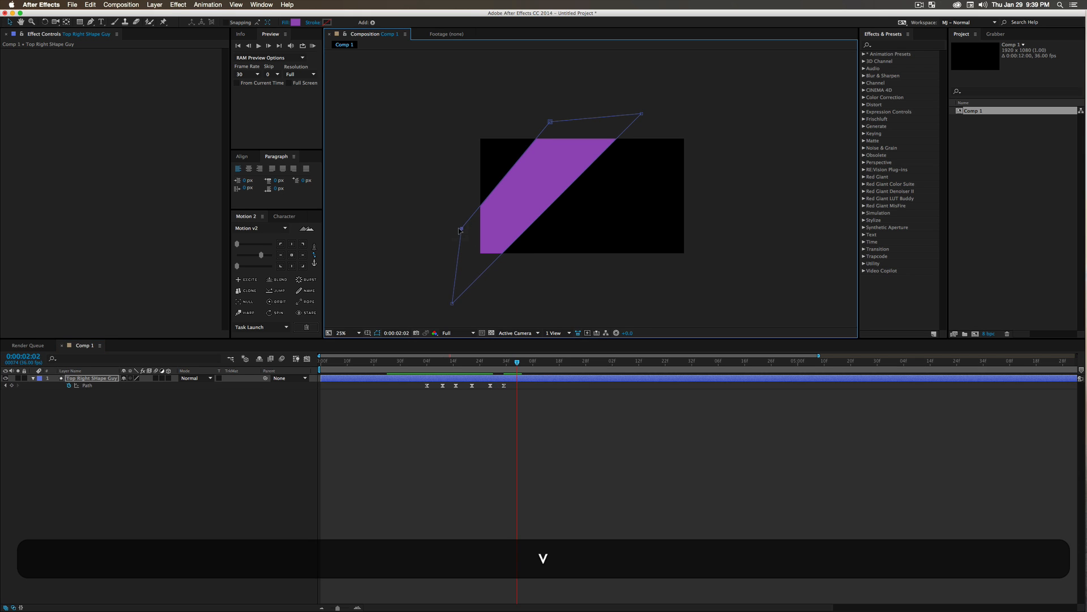
pyautogui.moveTo(462, 228); pyautogui.dragTo(400, 146)
pyautogui.moveTo(547, 121); pyautogui.dragTo(478, 102)
pyautogui.press('super+bracketleft')
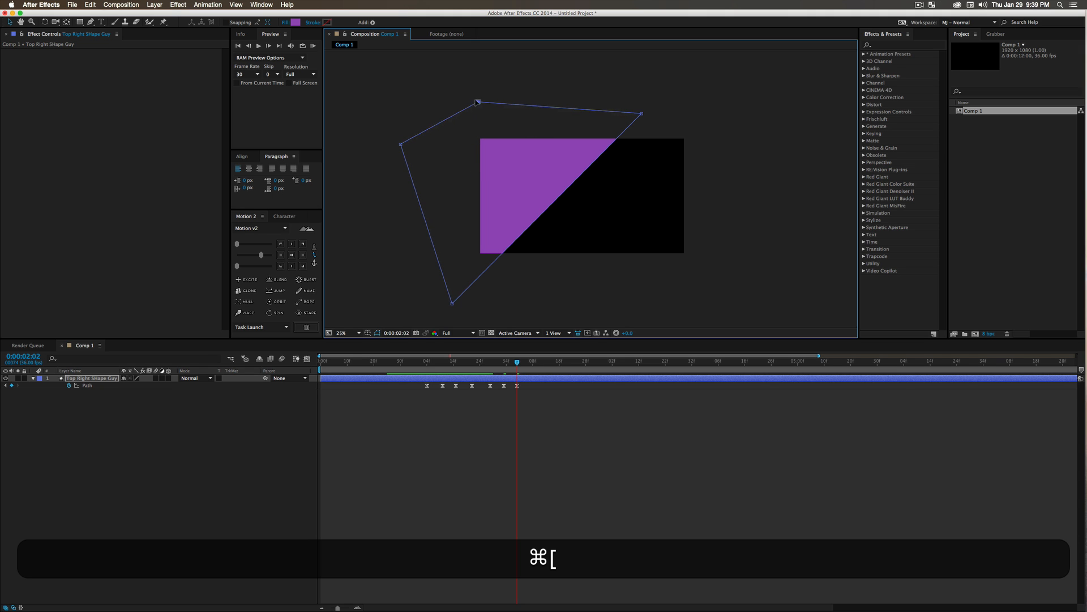
pyautogui.click(581, 387)
# - Play back the complete shape animation several times from just before the first path keyframe to check its timing
pyautogui.press('space')
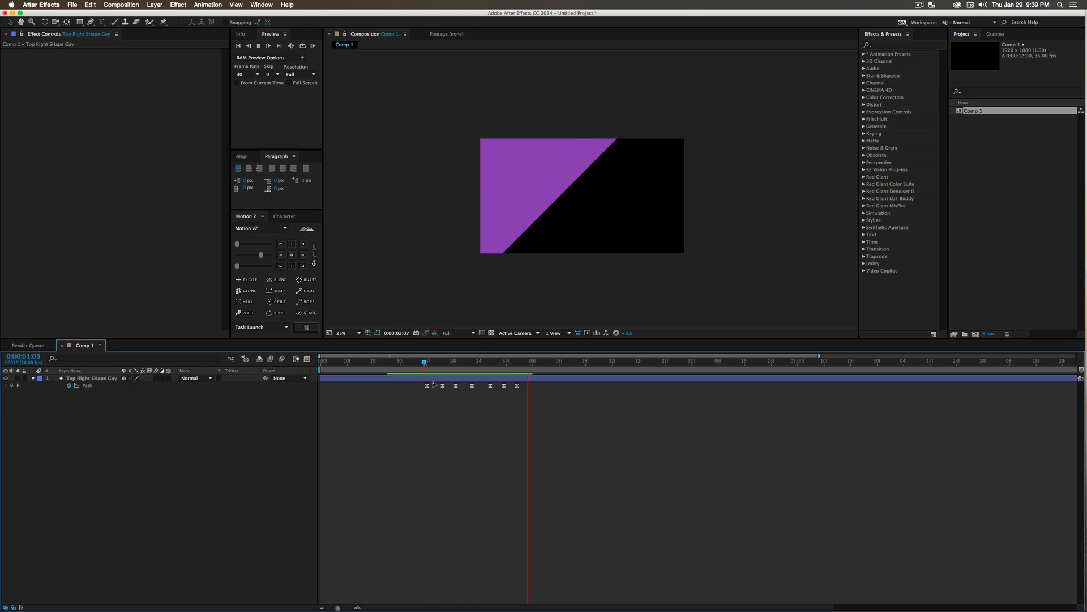
pyautogui.press('space')
pyautogui.moveTo(548, 363); pyautogui.dragTo(421, 375)
pyautogui.press('space')
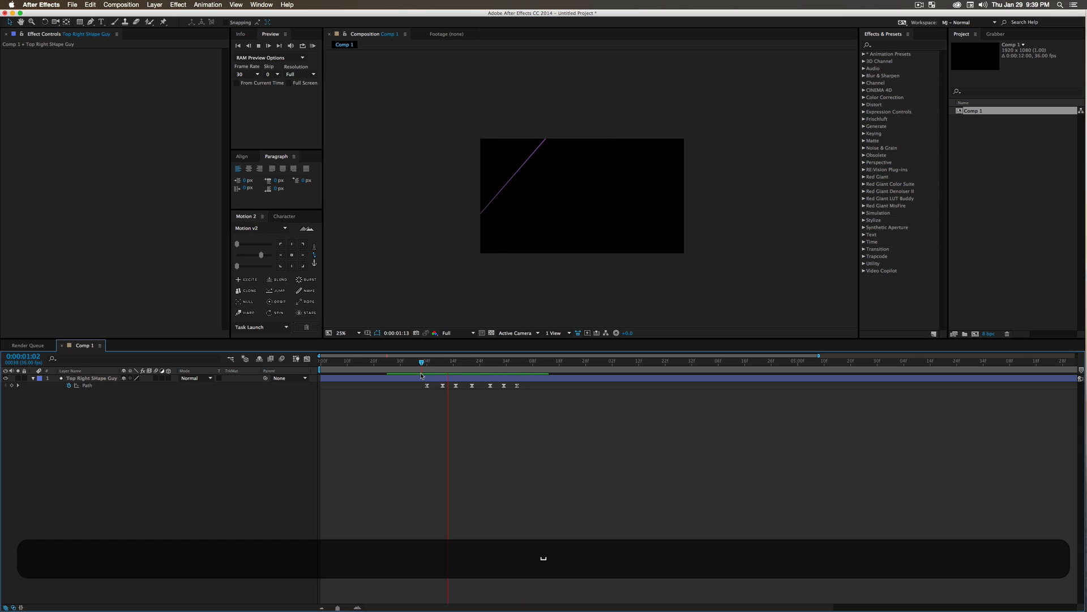
pyautogui.press('space')
pyautogui.moveTo(439, 370); pyautogui.dragTo(427, 369)
pyautogui.press('space')
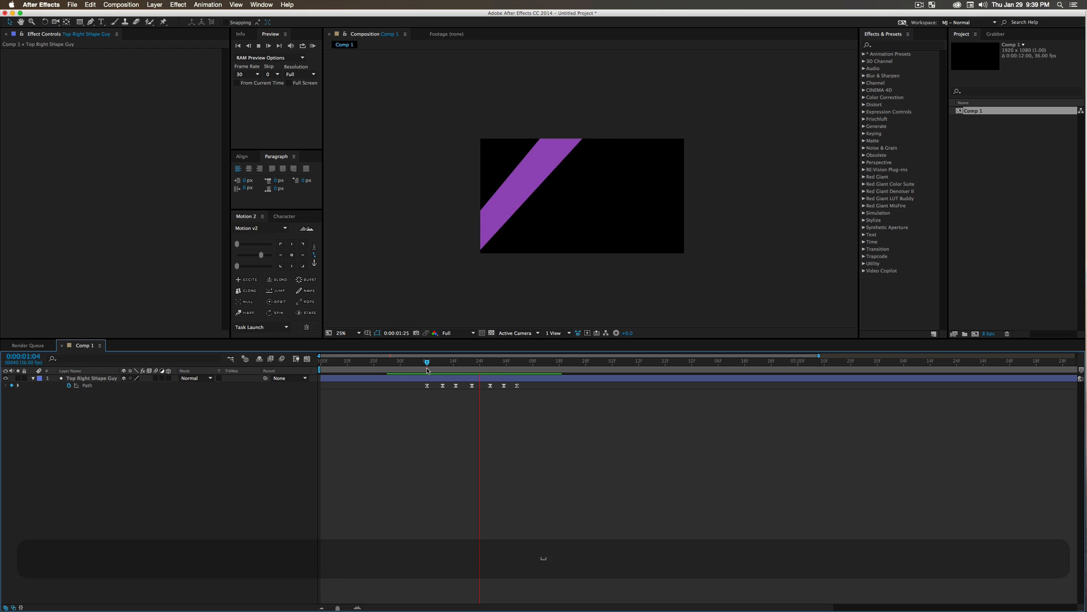
# - Duplicate the Top Right Shape Guy layer and rename the copy Bottom Left Shape Girl
pyautogui.press('space')
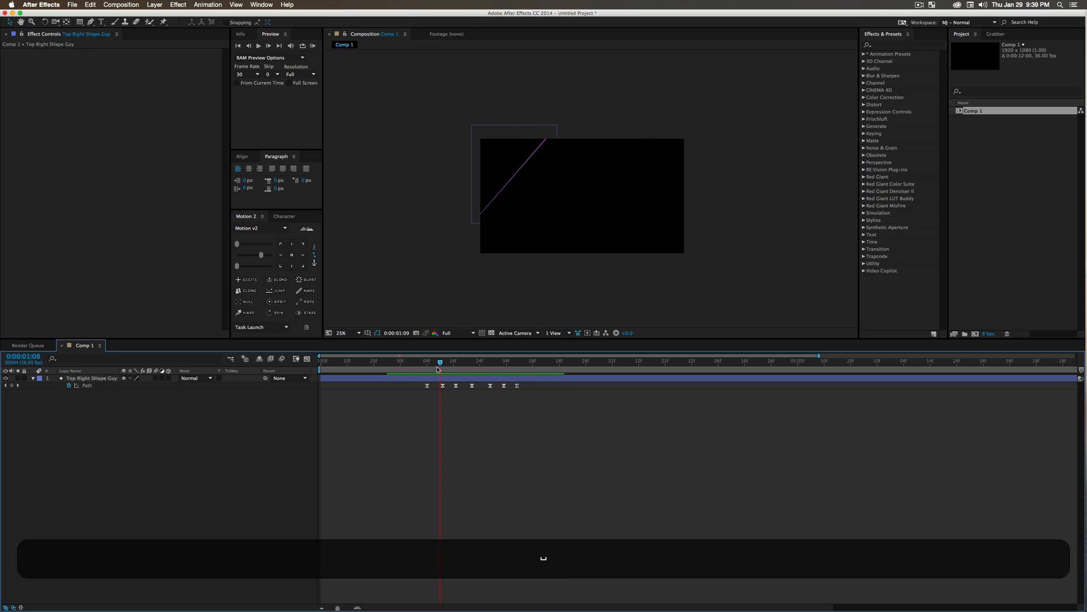
pyautogui.click(104, 379)
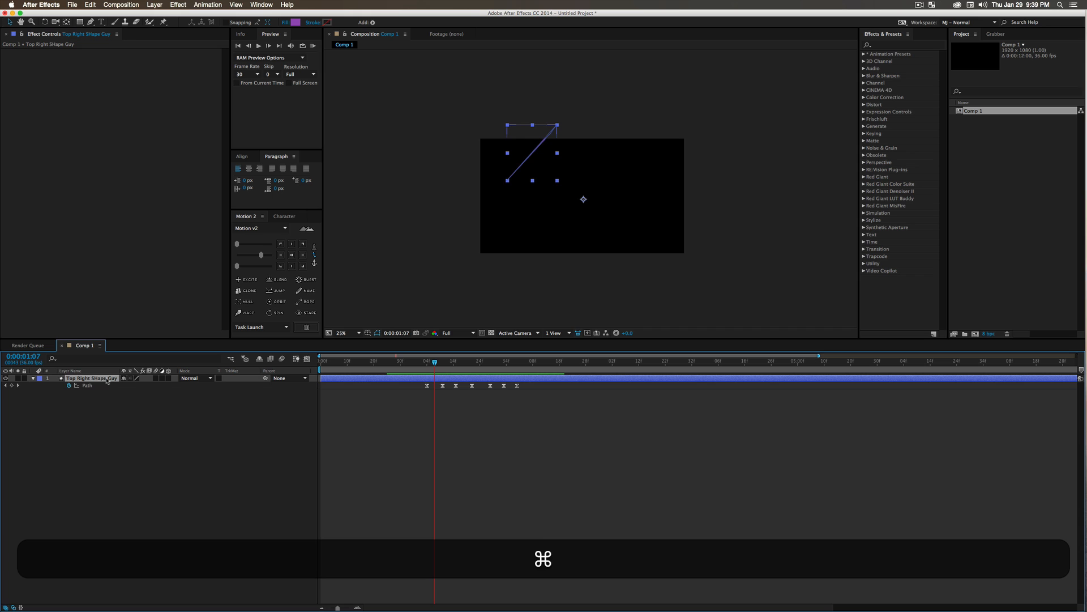
pyautogui.press('cmd+d')
pyautogui.press('Return')
pyautogui.write('Bottom Left Shape Girl')
pyautogui.press('Return')
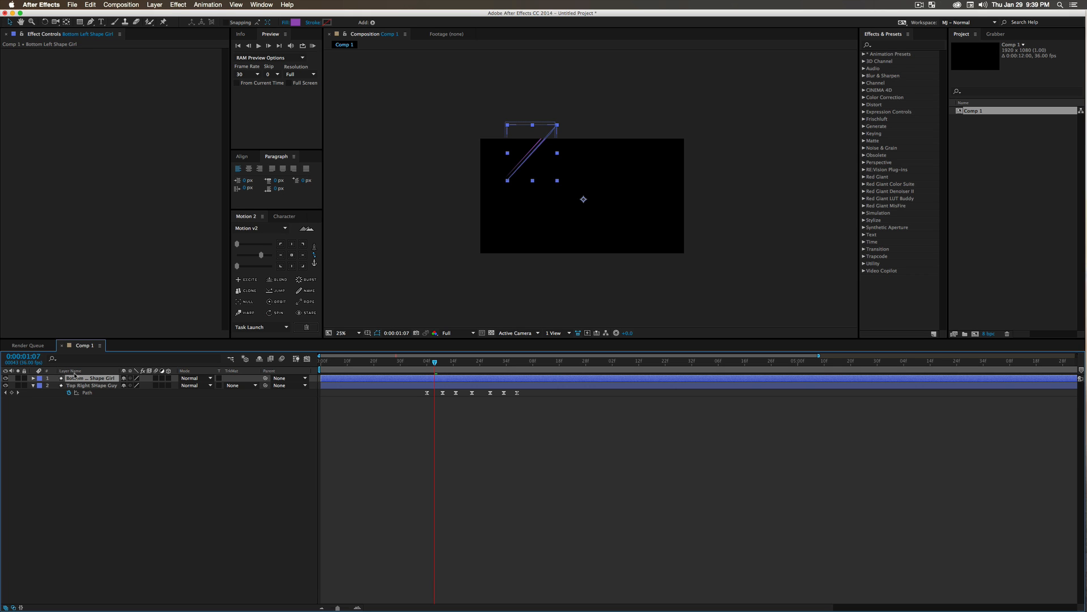
# - At 0:00:01:15, delete all path keyframes on the Bottom Left Shape Girl layer
pyautogui.press('u')
pyautogui.moveTo(445, 362); pyautogui.dragTo(458, 364)
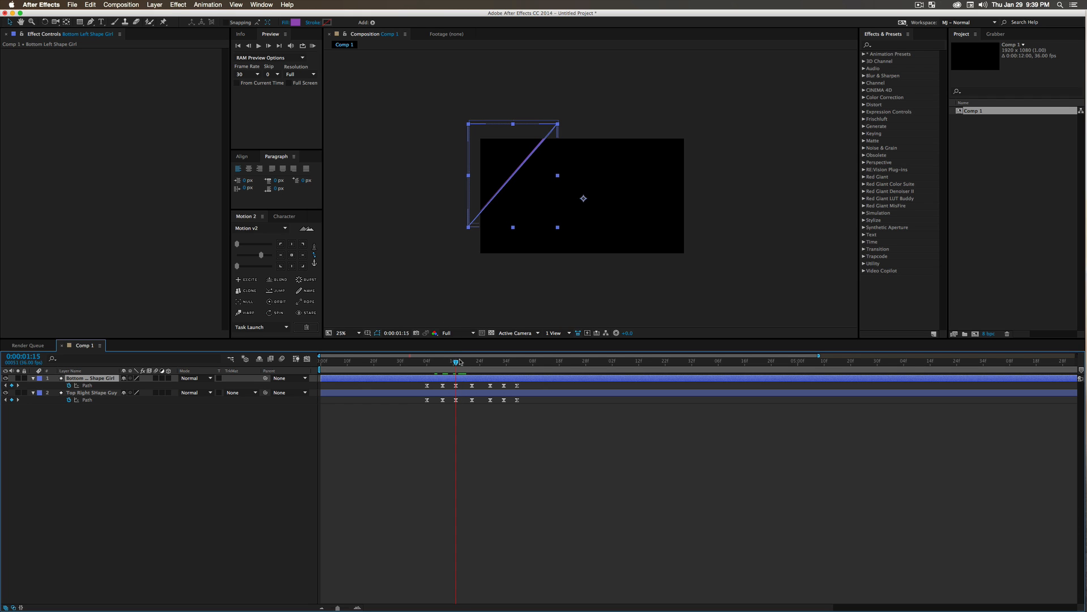
pyautogui.click(87, 385)
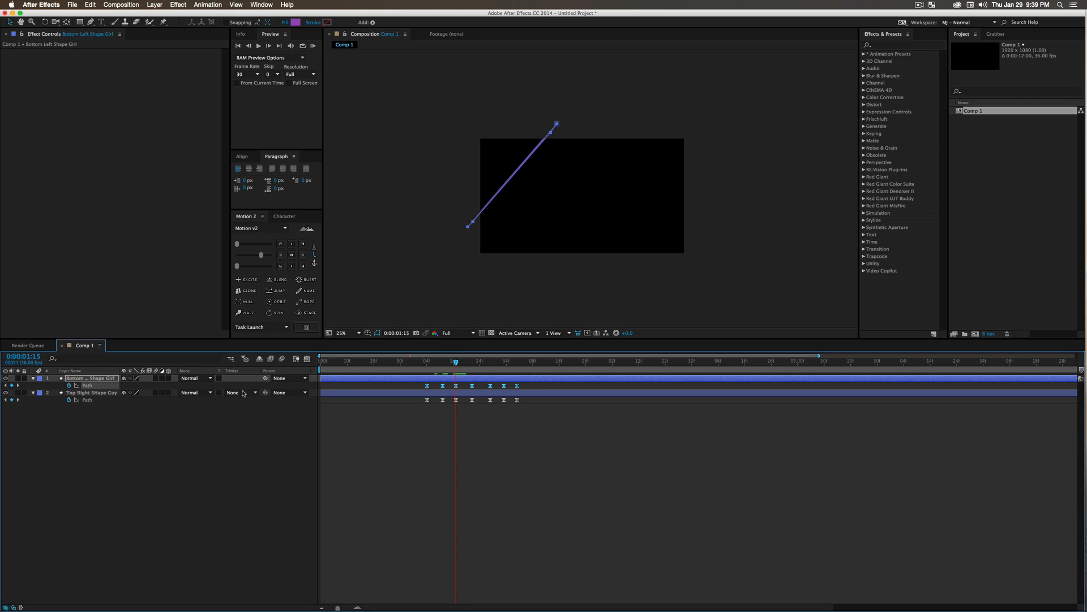
pyautogui.moveTo(419, 388); pyautogui.dragTo(569, 391)
pyautogui.press('BackSpace')
# - Move the duplicate's diagonal line across the frame's lower-right corner and extend both its ends outside the frame
pyautogui.click(82, 386)
pyautogui.moveTo(473, 224); pyautogui.dragTo(601, 253)
pyautogui.click(685, 167)
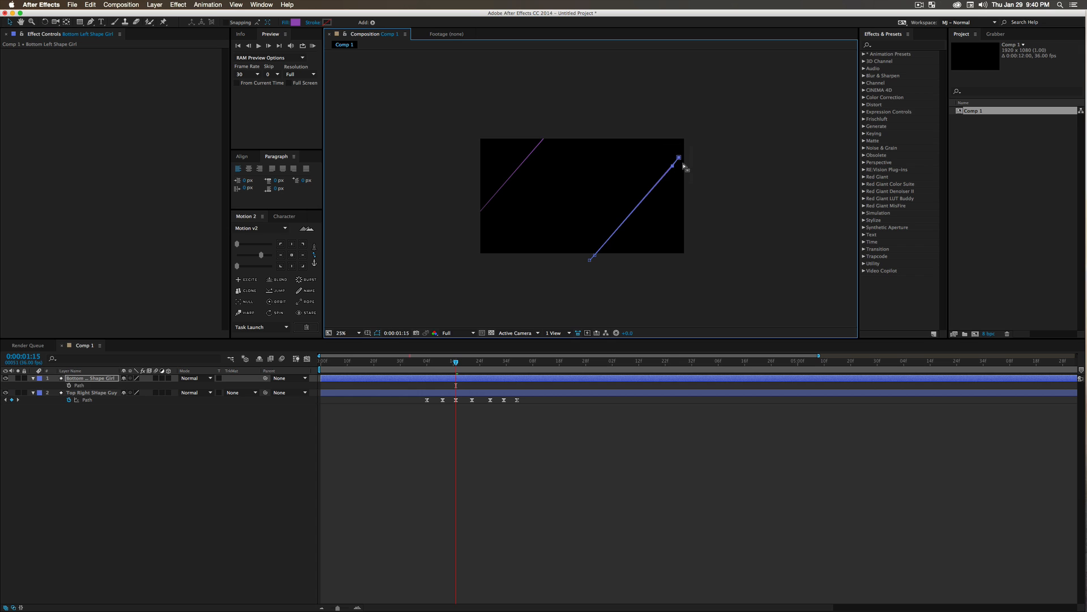
pyautogui.moveTo(684, 158); pyautogui.dragTo(710, 136)
pyautogui.moveTo(577, 242); pyautogui.dragTo(581, 278)
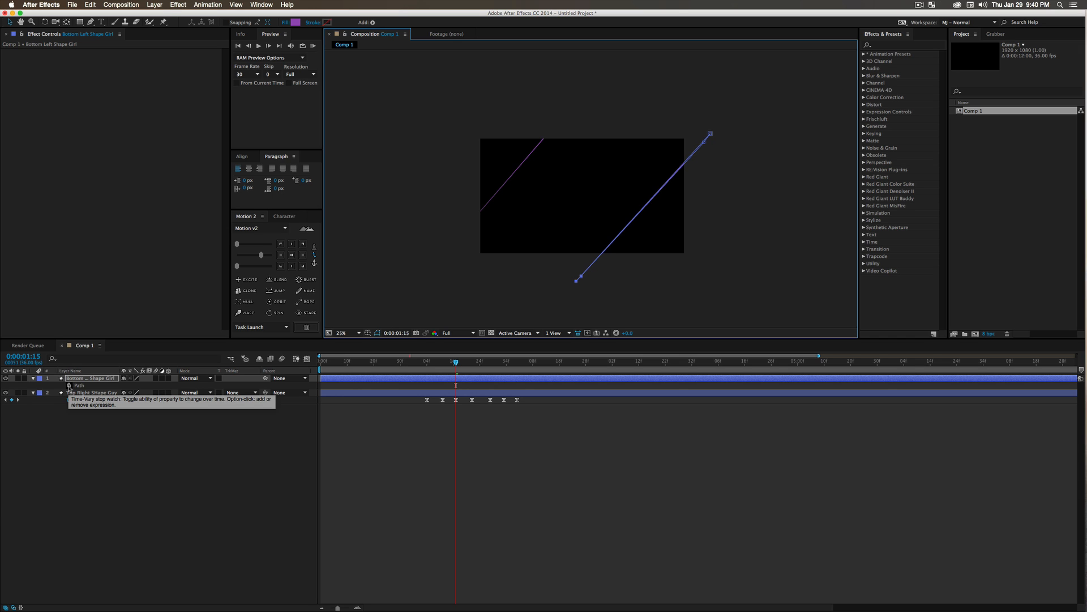
# - Keyframe the full line slightly after 0:00:01:15 and its lower-left end pulled up to the upper-right end at 0:00:01:13, then play it back
pyautogui.click(69, 385)
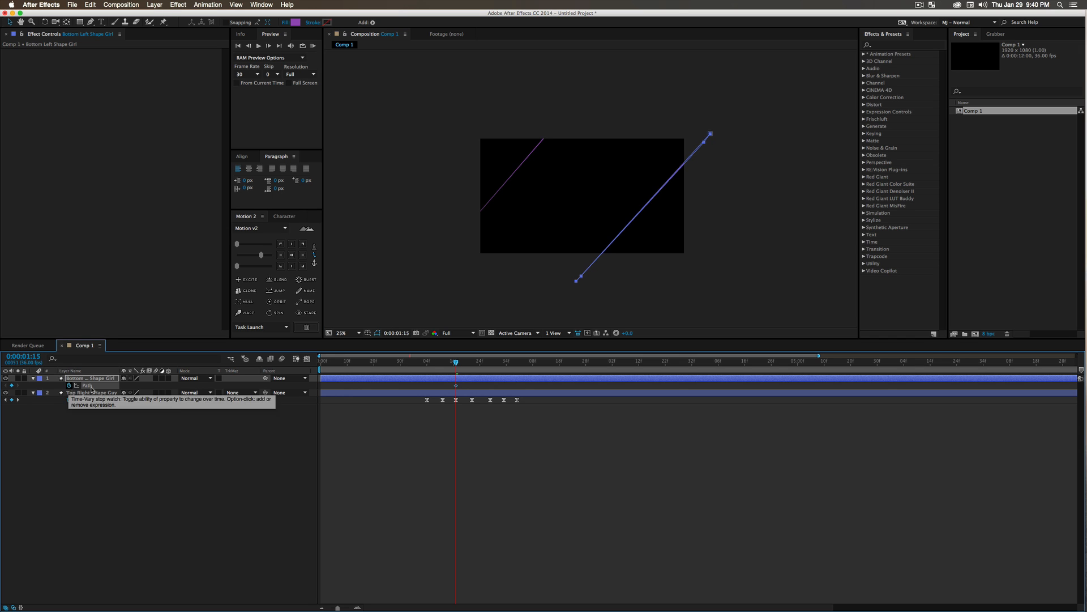
pyautogui.moveTo(454, 363); pyautogui.dragTo(461, 386)
pyautogui.click(451, 368)
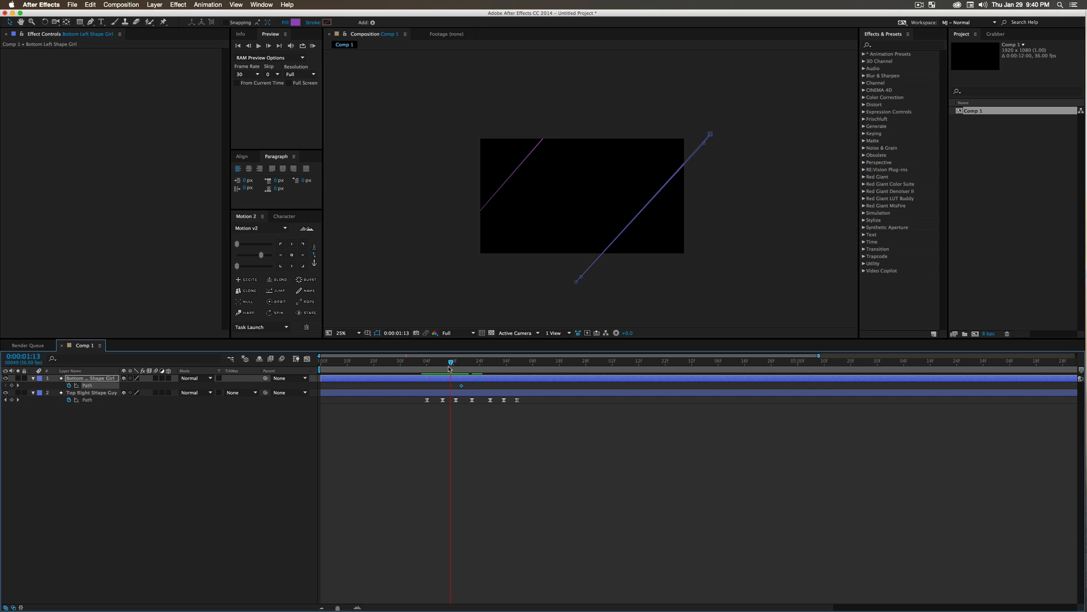
pyautogui.moveTo(569, 269); pyautogui.dragTo(697, 151)
pyautogui.moveTo(451, 362); pyautogui.dragTo(411, 362)
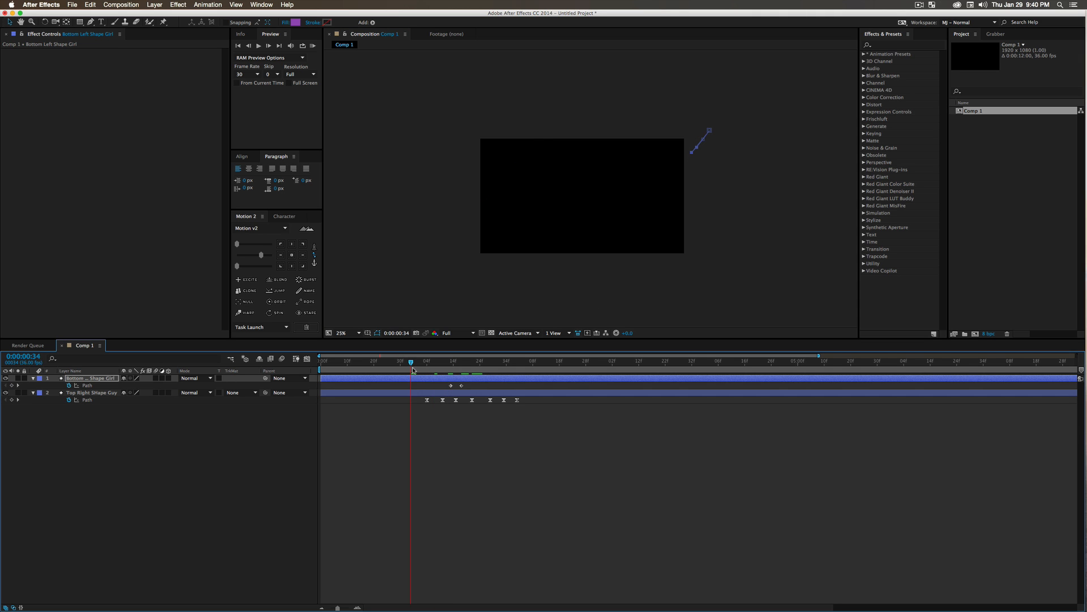
pyautogui.press('space')
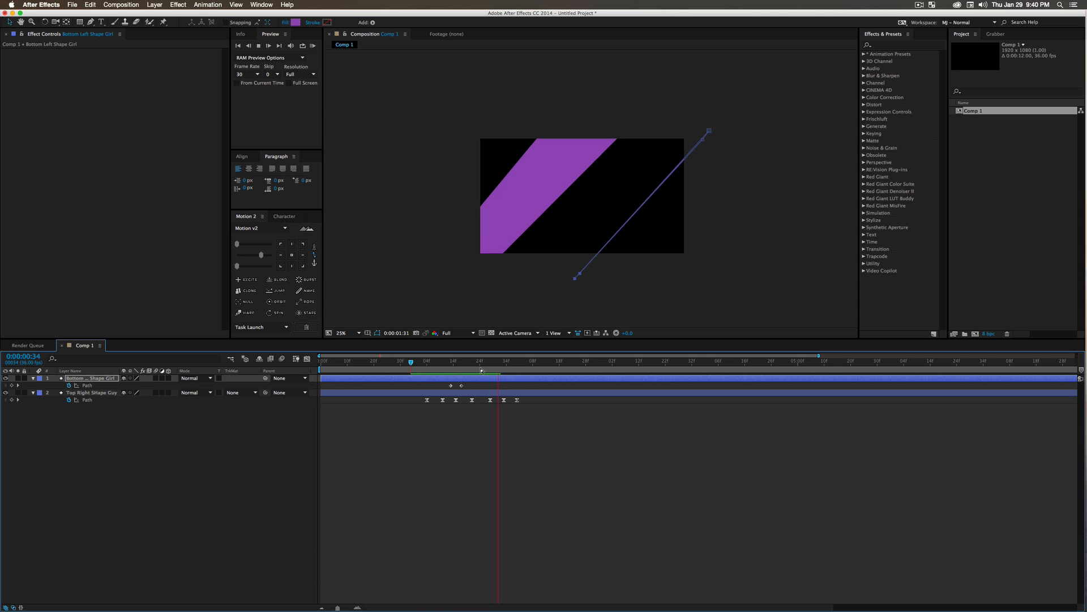
pyautogui.press('space')
# - Paste a copy of the second path keyframe at 0:00:01:20 to hold the thin line
pyautogui.moveTo(482, 363)
pyautogui.mouseDown()
pyautogui.moveTo(441, 368)
pyautogui.moveTo(468, 376)
pyautogui.mouseUp()
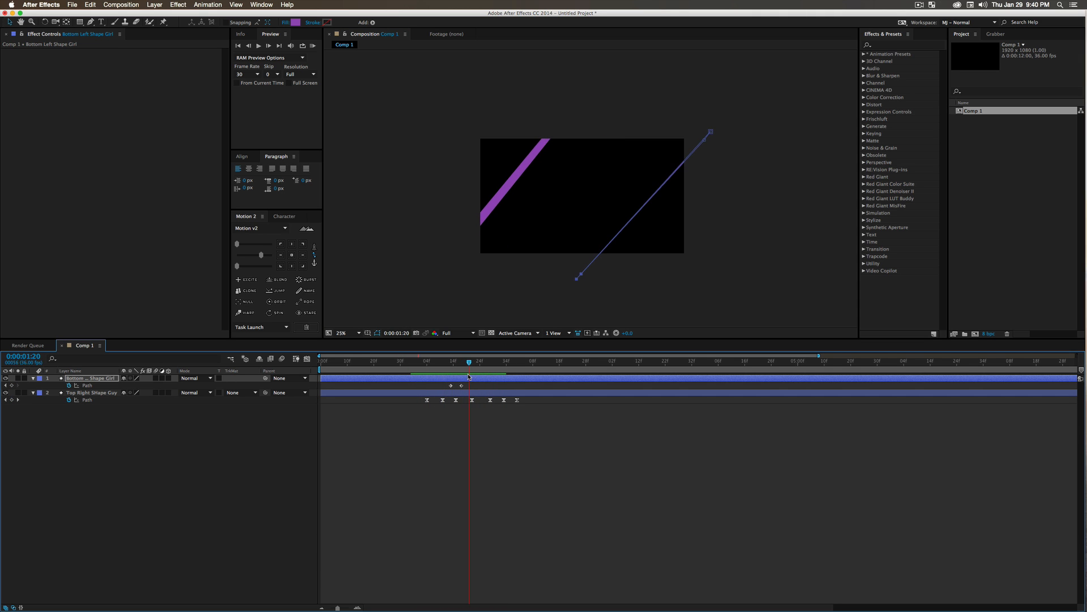
pyautogui.click(463, 385)
pyautogui.press('super+c')
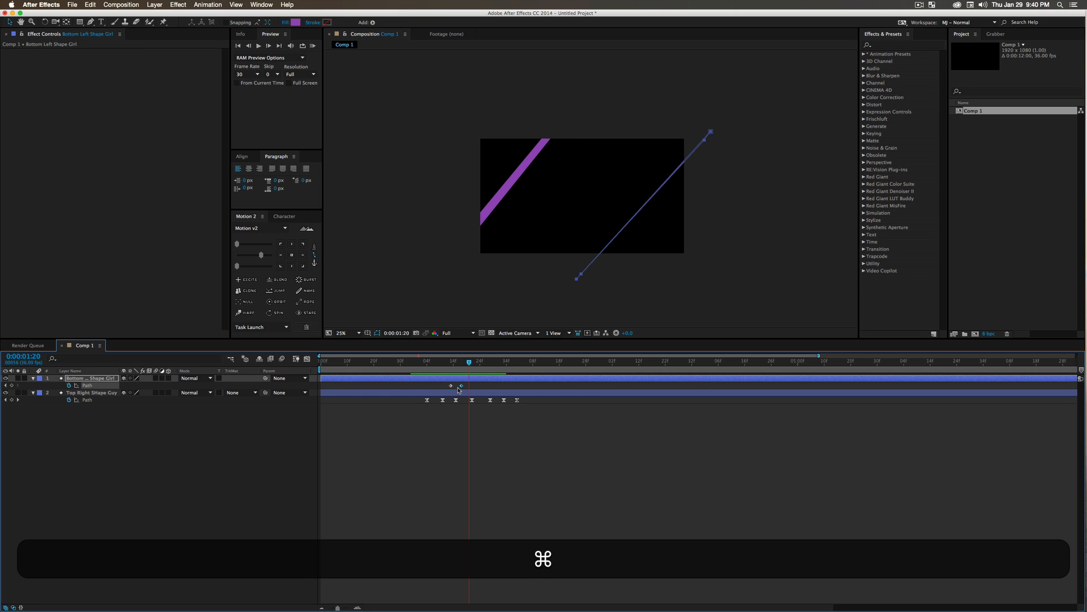
pyautogui.press('super+v')
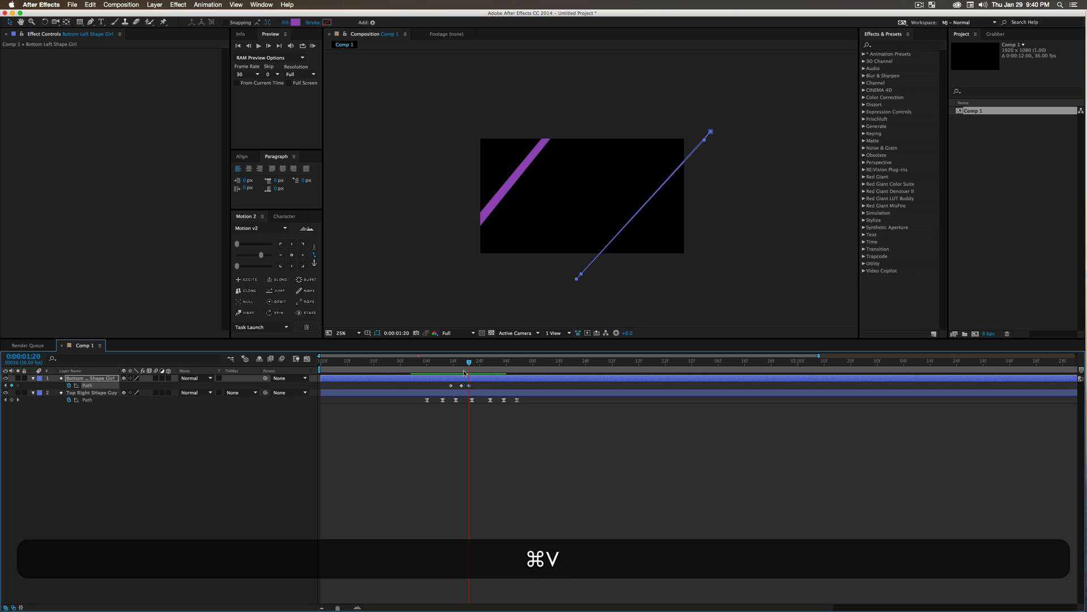
# - A few frames after the hold, keyframe the lower-right line slightly thicker by pulling its upper-left side corners outward, and play it back
pyautogui.moveTo(471, 362); pyautogui.dragTo(478, 362)
pyautogui.click(581, 274)
pyautogui.moveTo(581, 274)
pyautogui.mouseDown()
pyautogui.moveTo(549, 261)
pyautogui.moveTo(561, 276)
pyautogui.mouseUp()
pyautogui.moveTo(705, 140); pyautogui.dragTo(710, 127)
pyautogui.click(501, 459)
pyautogui.press('space')
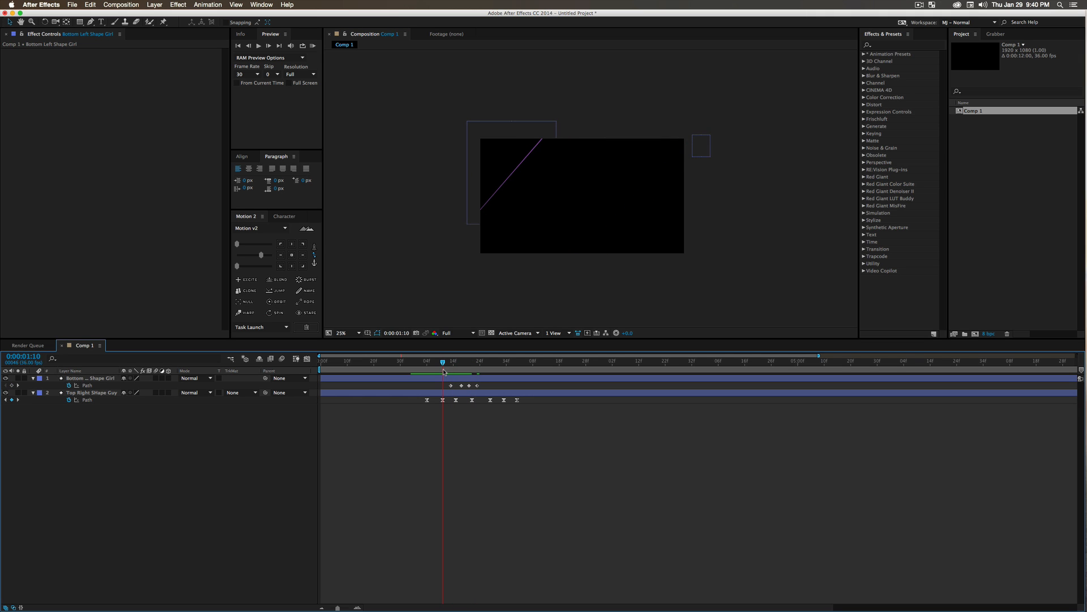
pyautogui.press('space')
# - At 0:00:01:30, keyframe the path with its two upper-left side corners pulled out until it meets the other bar, and play it back
pyautogui.click(480, 362)
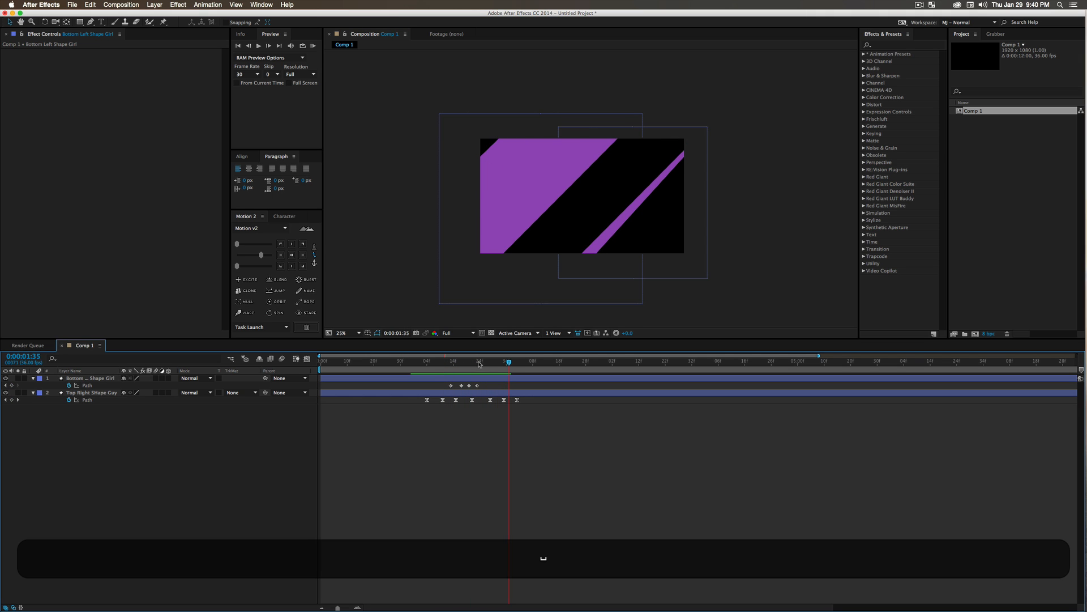
pyautogui.moveTo(480, 367); pyautogui.dragTo(495, 371)
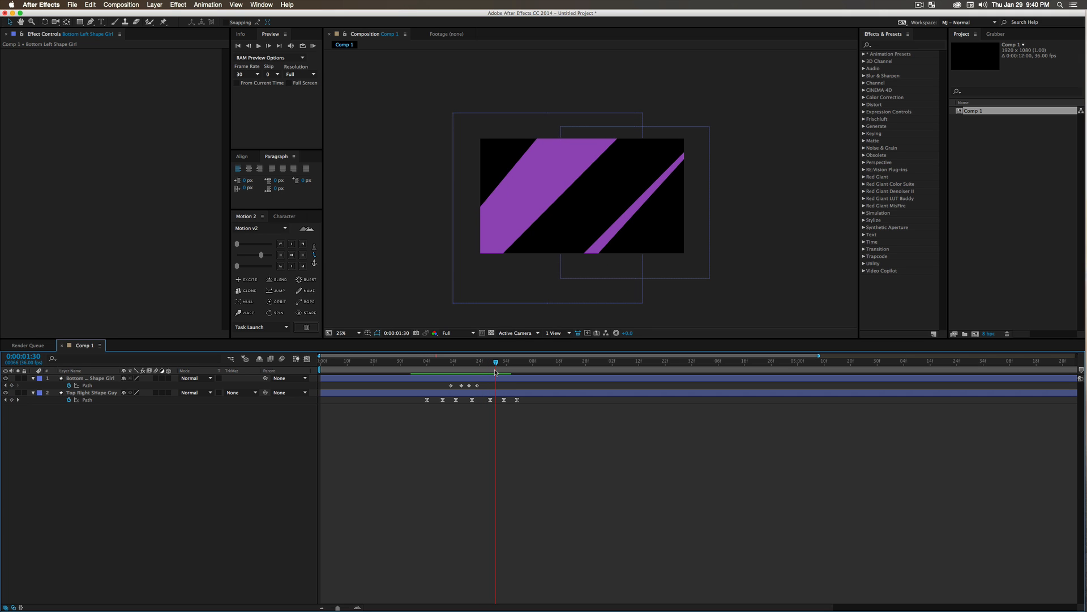
pyautogui.click(90, 385)
pyautogui.click(560, 276)
pyautogui.moveTo(561, 276); pyautogui.dragTo(439, 275)
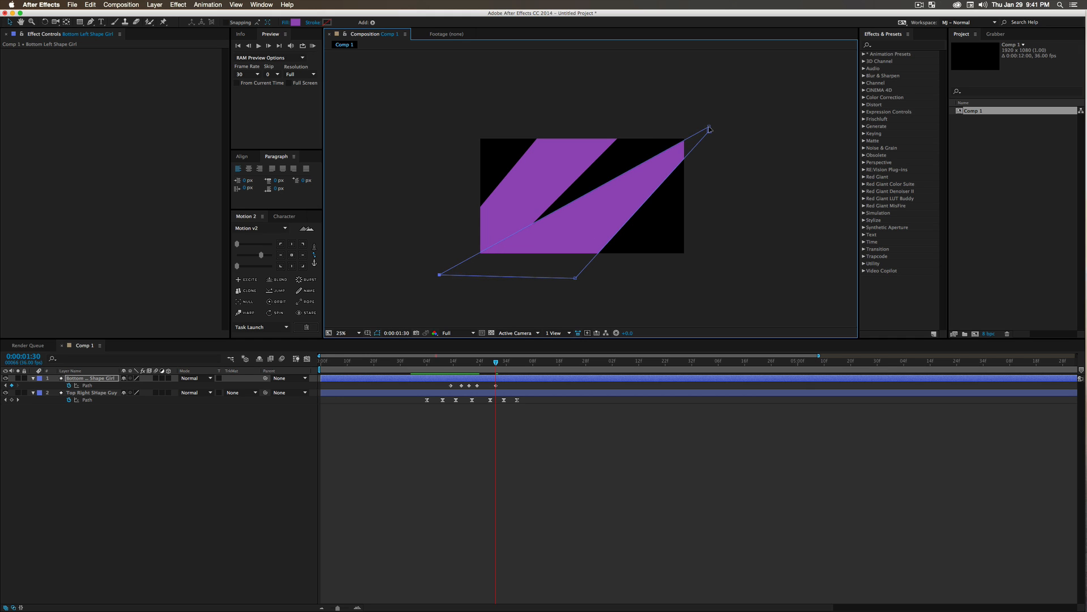
pyautogui.moveTo(709, 129); pyautogui.dragTo(657, 82)
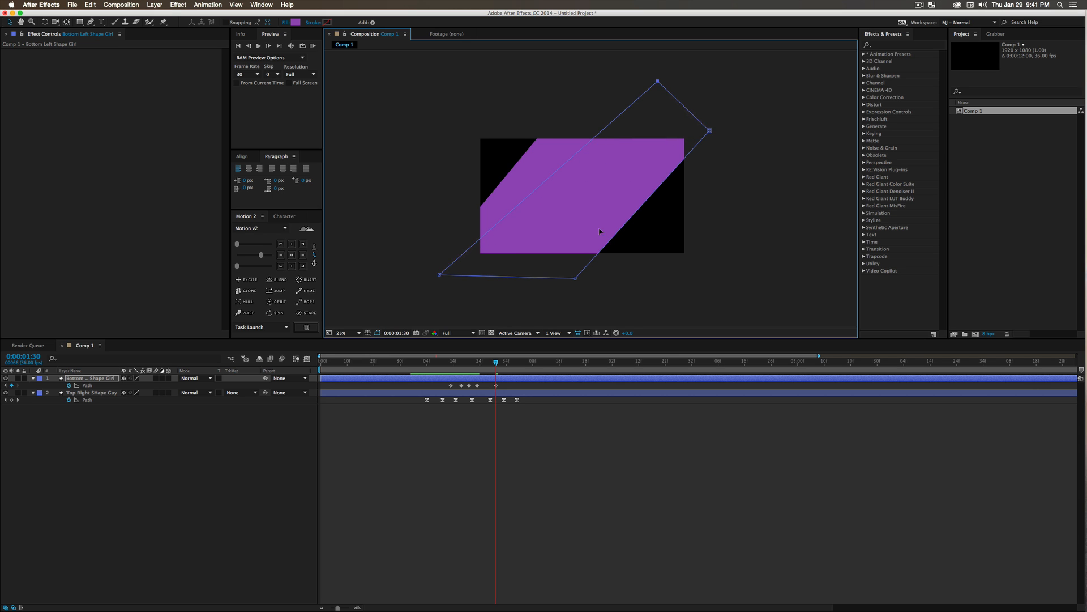
pyautogui.click(523, 439)
pyautogui.moveTo(494, 364); pyautogui.dragTo(440, 370)
pyautogui.press('space')
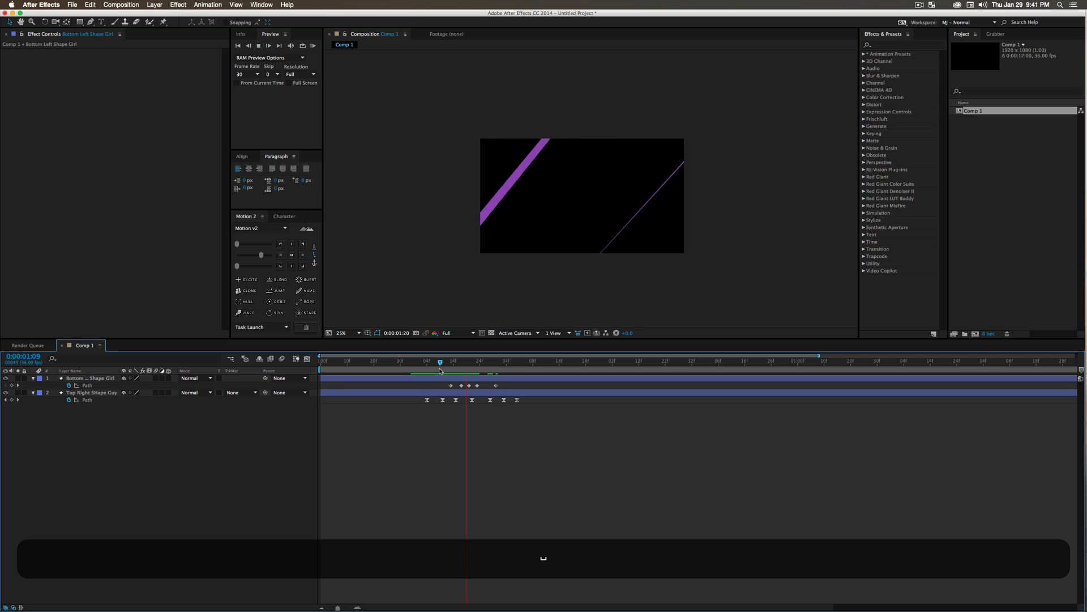
pyautogui.press('space')
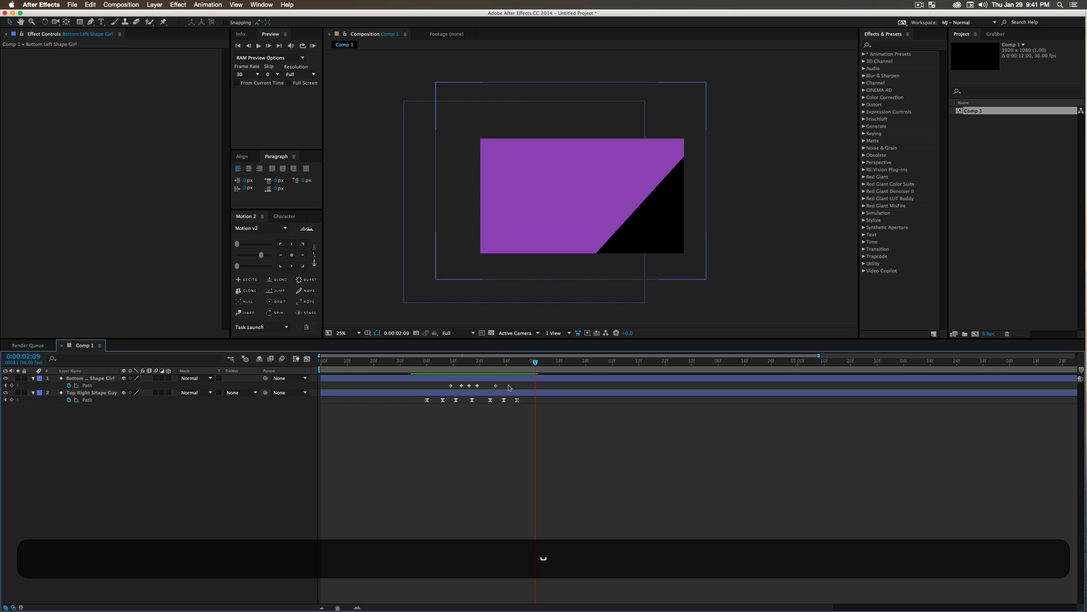
# - Ease all of Bottom Left Shape Girl's path keyframes with Motion 2 and play back the smoothed animation
pyautogui.moveTo(509, 386); pyautogui.dragTo(442, 390)
pyautogui.moveTo(262, 257); pyautogui.dragTo(260, 257)
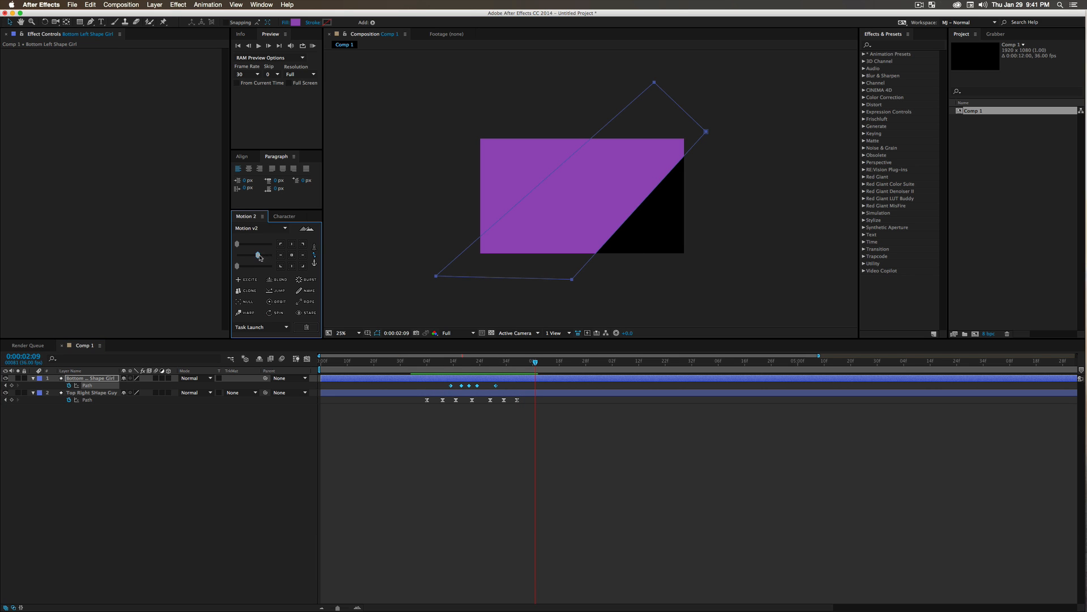
pyautogui.click(464, 418)
pyautogui.click(426, 369)
pyautogui.press('space')
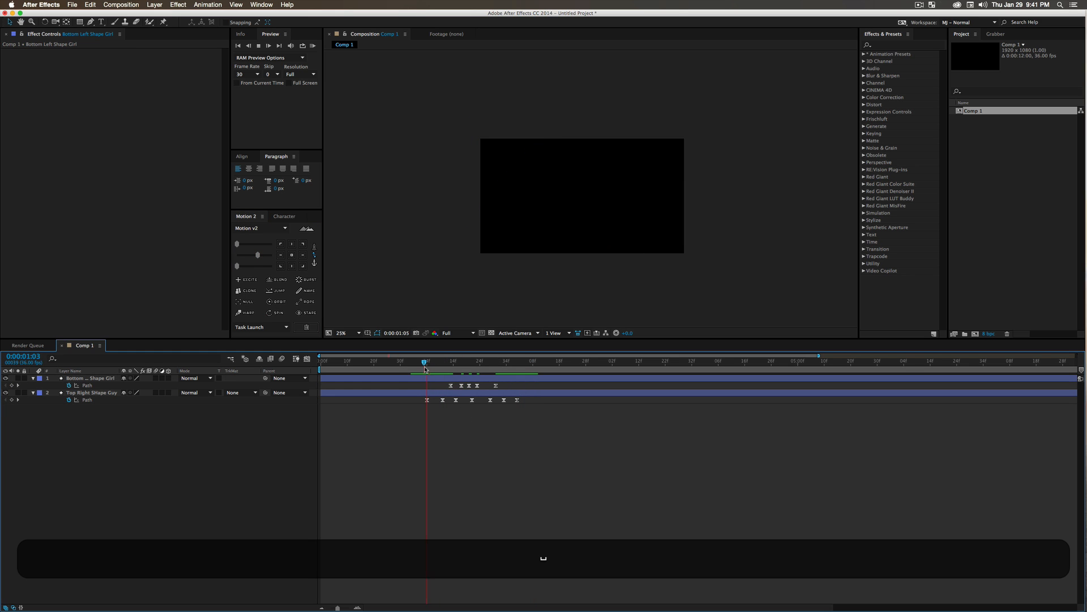
pyautogui.press('space')
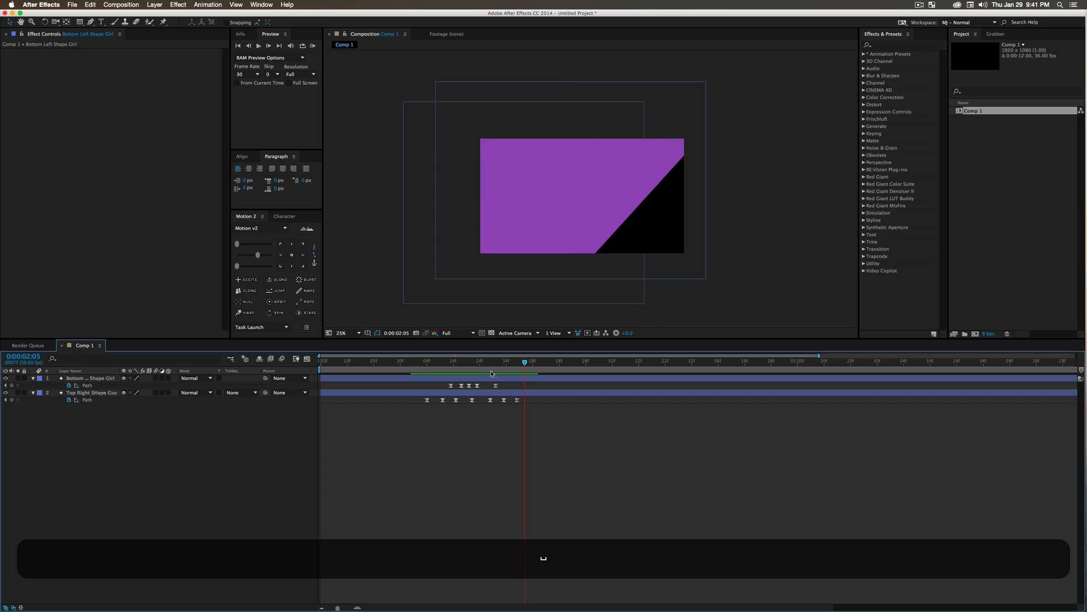
# - Shift Bottom Left Shape Girl's third to fifth path keyframes slightly later, nudge the fourth back slightly earlier, and play back the timing
pyautogui.moveTo(462, 369); pyautogui.dragTo(491, 376)
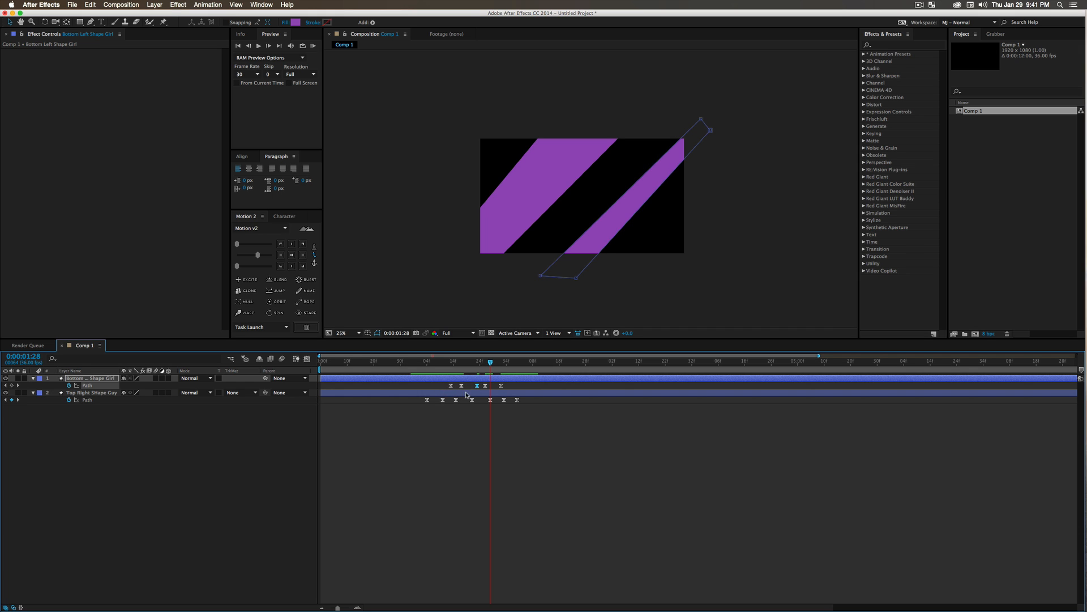
pyautogui.moveTo(338, 607); pyautogui.dragTo(346, 607)
pyautogui.click(621, 386)
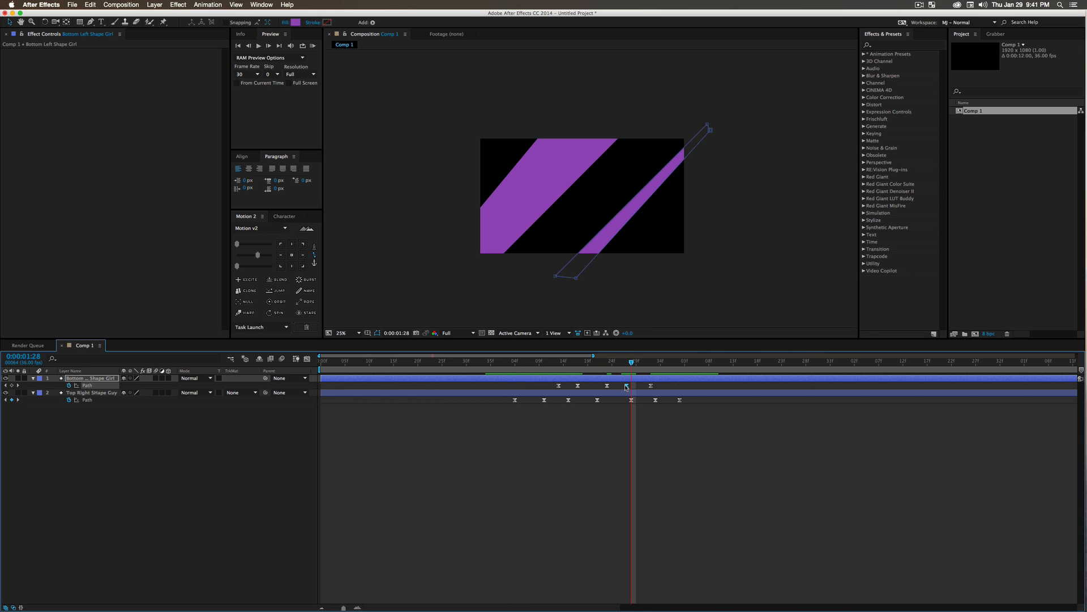
pyautogui.click(520, 377)
pyautogui.press('space')
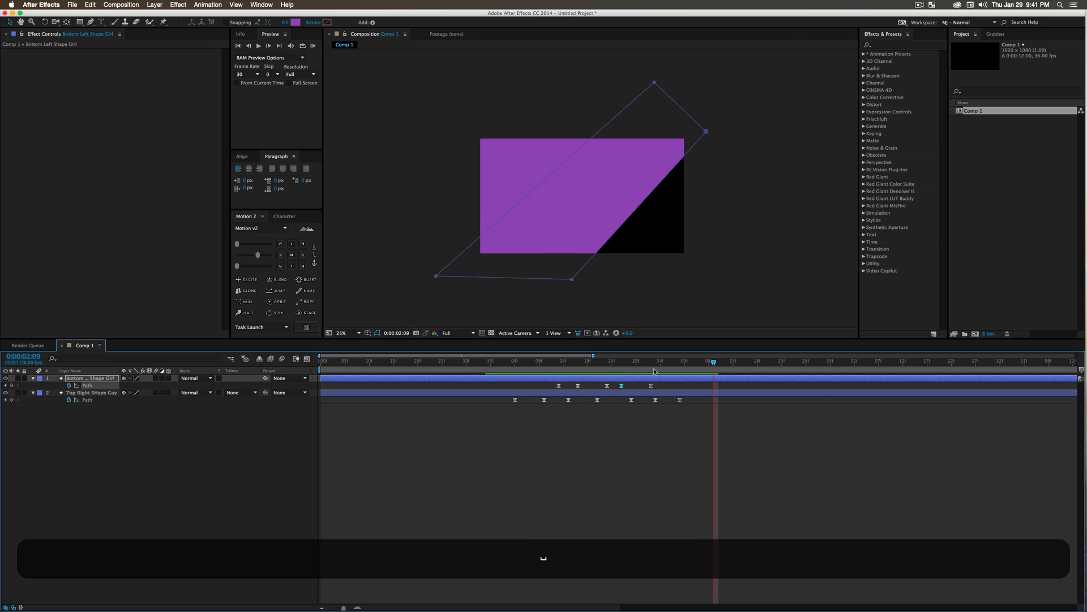
# - Paste a copy of the last path keyframe a few frames later to hold the wide lower-right shape
pyautogui.click(651, 386)
pyautogui.press('super+c')
pyautogui.press('super+v')
# - At 0:00:02:04, keyframe the path with its two lower-right side corners moved outside the frame so purple fills that corner, and play it back
pyautogui.press('pagedown')
pyautogui.press('pagedown')
pyautogui.press('pagedown')
pyautogui.press('pagedown')
pyautogui.press('pagedown')
pyautogui.press('v')
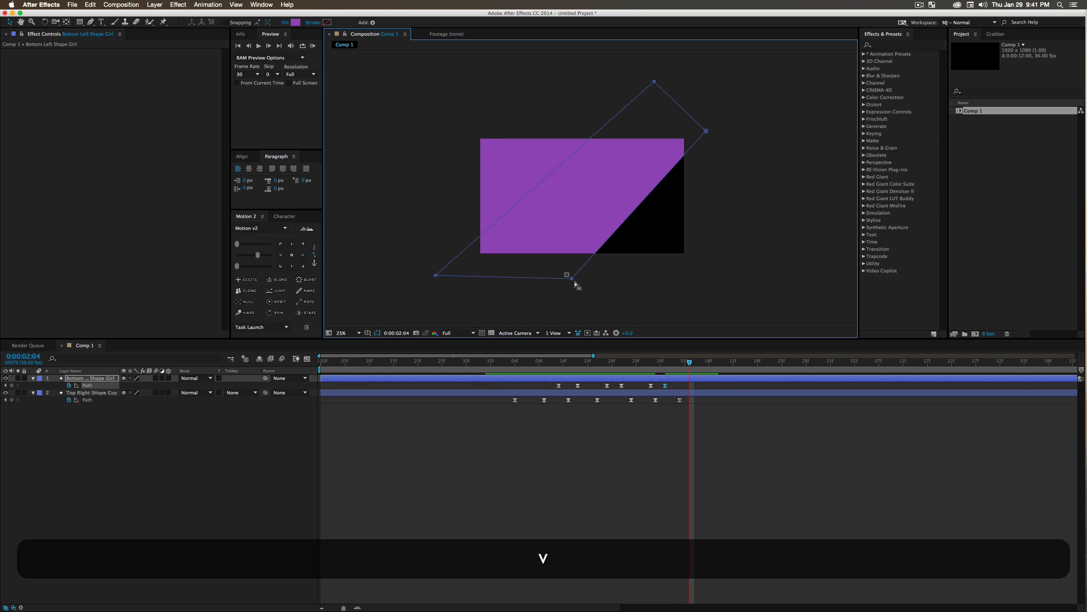
pyautogui.moveTo(573, 279); pyautogui.dragTo(701, 327)
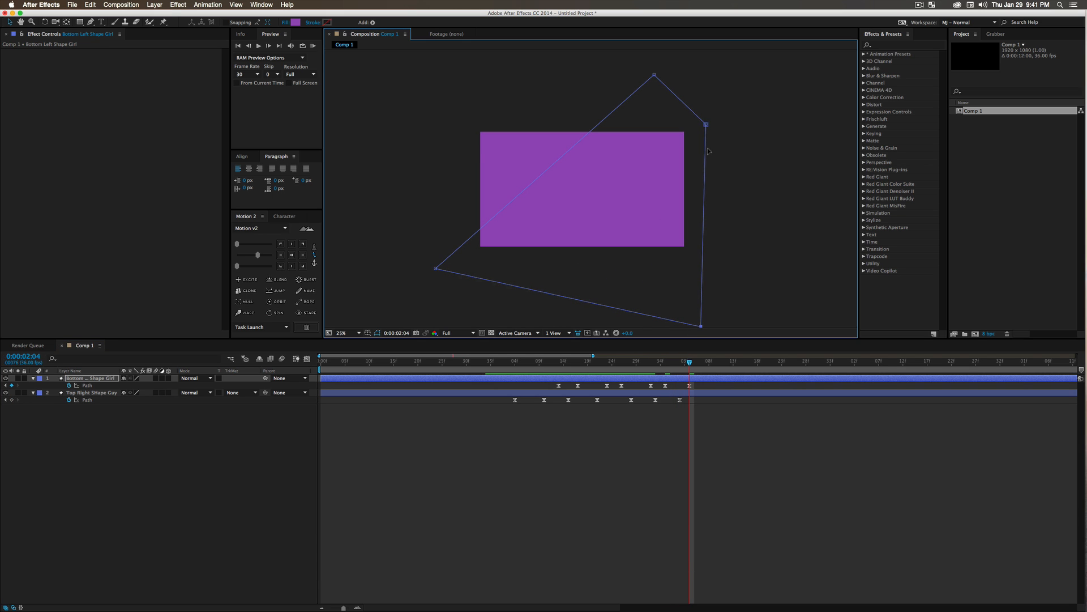
pyautogui.moveTo(706, 125); pyautogui.dragTo(738, 153)
pyautogui.click(762, 523)
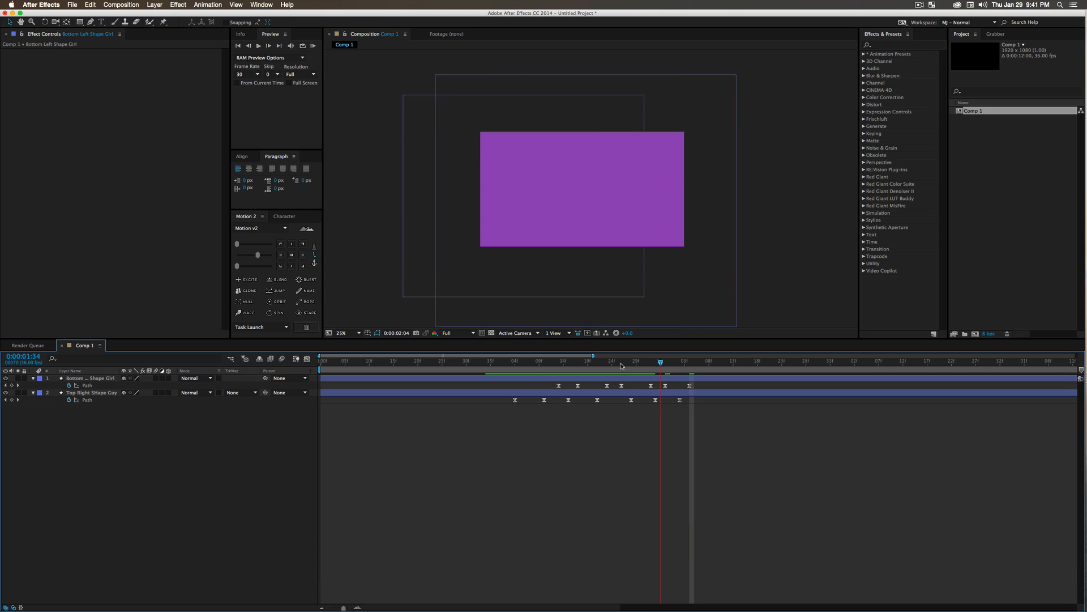
pyautogui.moveTo(636, 363); pyautogui.dragTo(502, 384)
pyautogui.press('space')
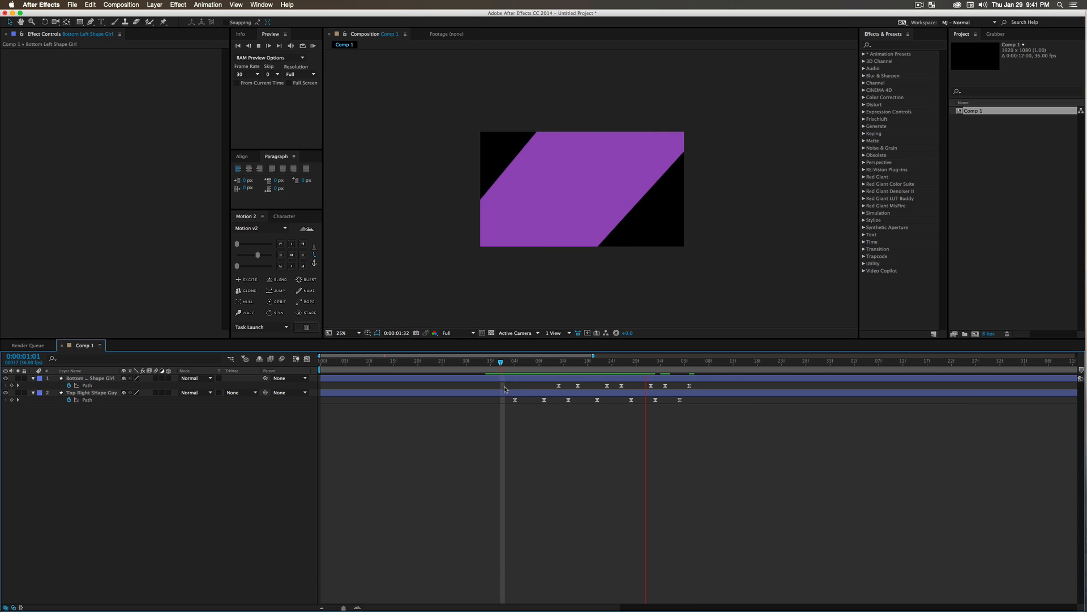
pyautogui.press('space')
pyautogui.moveTo(699, 364); pyautogui.dragTo(644, 381)
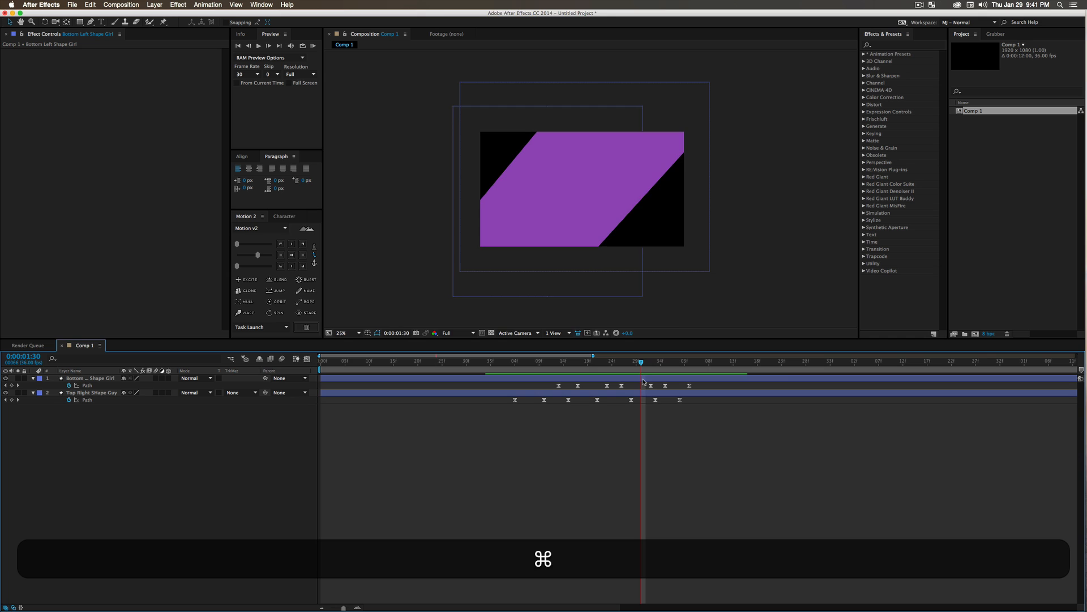
# - Save the project to the Desktop as a.aep, replacing the existing file
pyautogui.press('super+s')
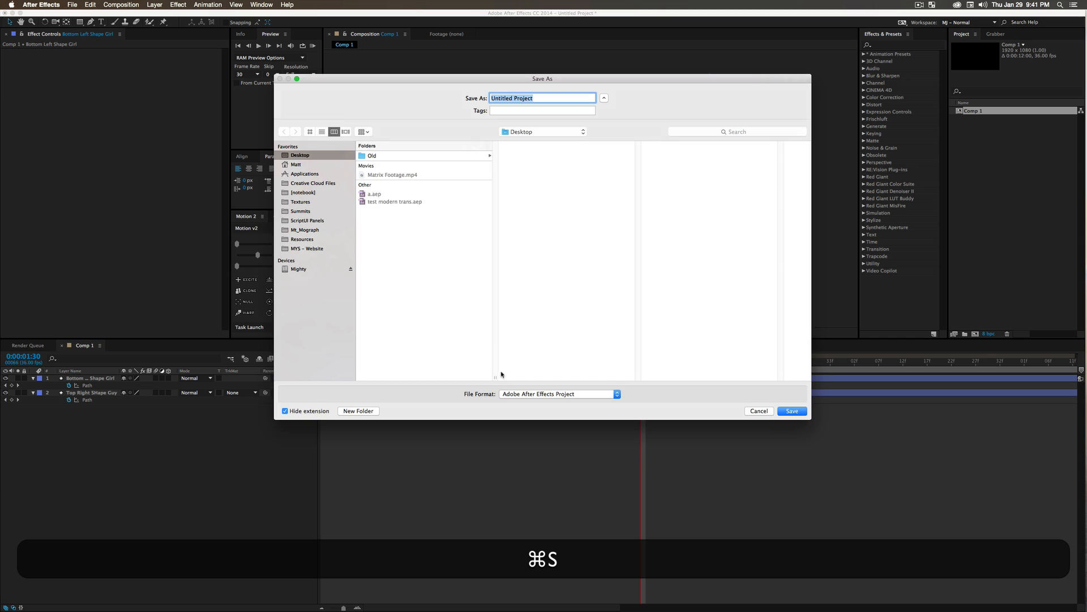
pyautogui.click(374, 195)
pyautogui.click(793, 411)
pyautogui.click(605, 134)
# - Rename the composition Comp 1 as MOdern Transition
pyautogui.click(986, 110)
pyautogui.press('Return')
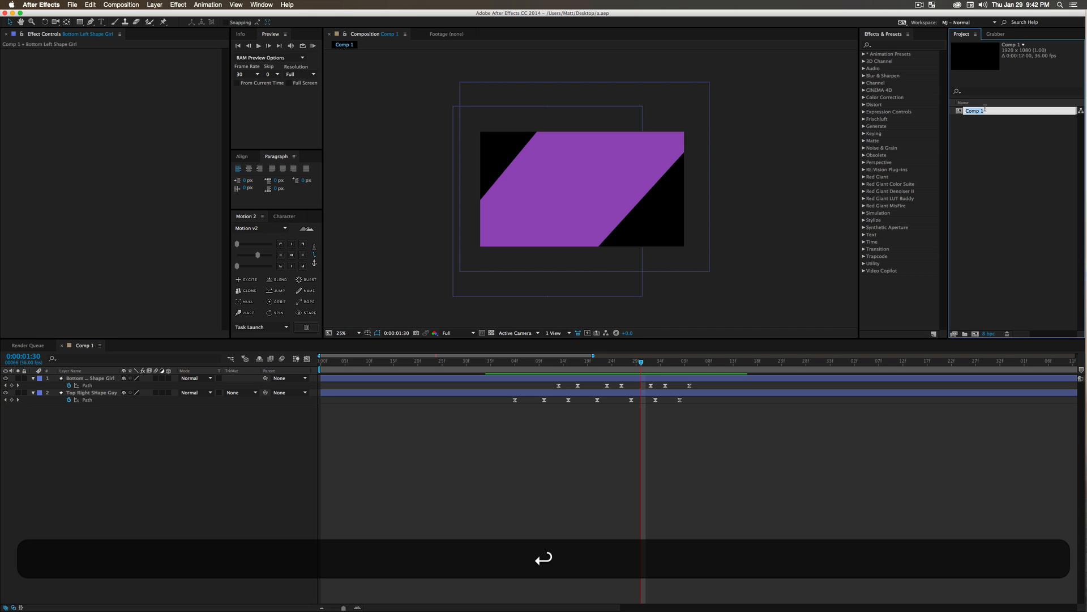
pyautogui.write('MOdern Transition')
pyautogui.press('Return')
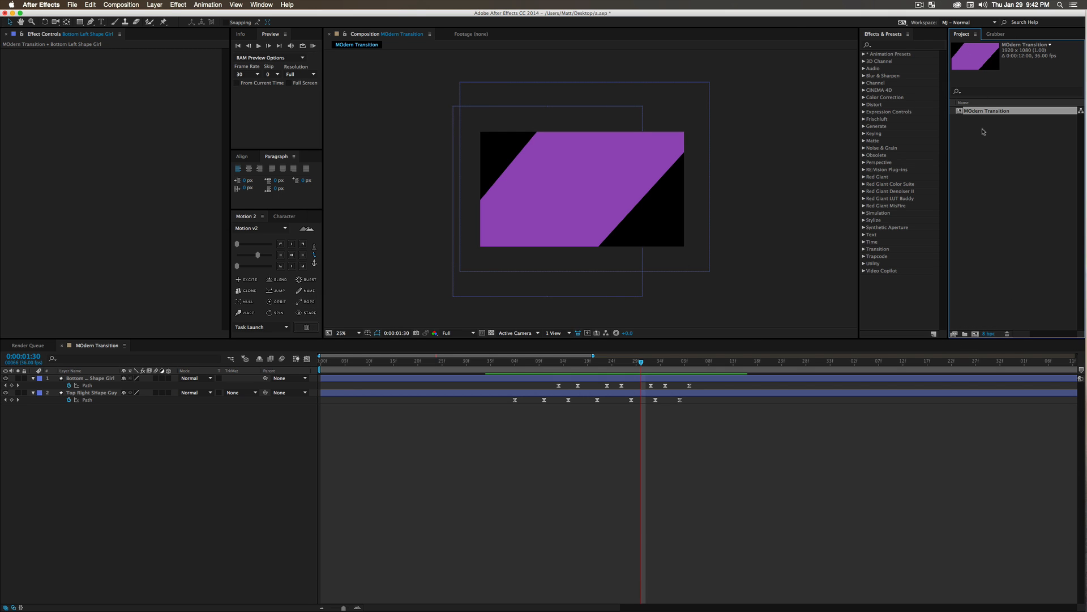
# - Nest the MOdern Transition composition inside a new composition and save the project
pyautogui.moveTo(983, 118); pyautogui.dragTo(990, 233)
pyautogui.moveTo(973, 337); pyautogui.dragTo(975, 334)
pyautogui.click(222, 472)
pyautogui.moveTo(360, 366); pyautogui.dragTo(432, 370)
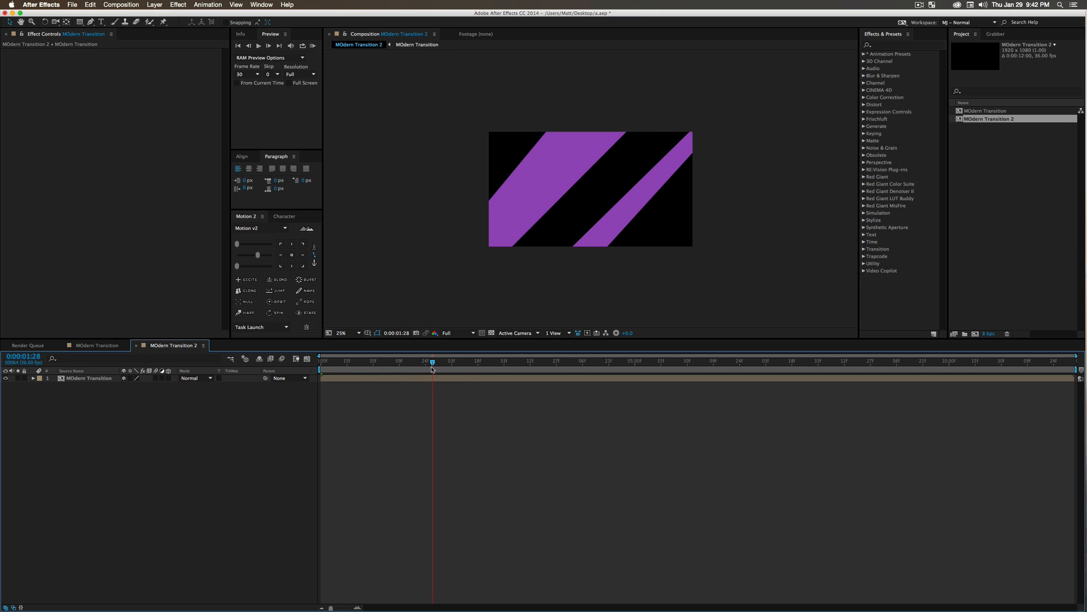
pyautogui.press('super+s')
# - Import Matrix Footage.mp4 from the Desktop and place it beneath the MOdern Transition layer in the new composition
pyautogui.doubleClick(1028, 186)
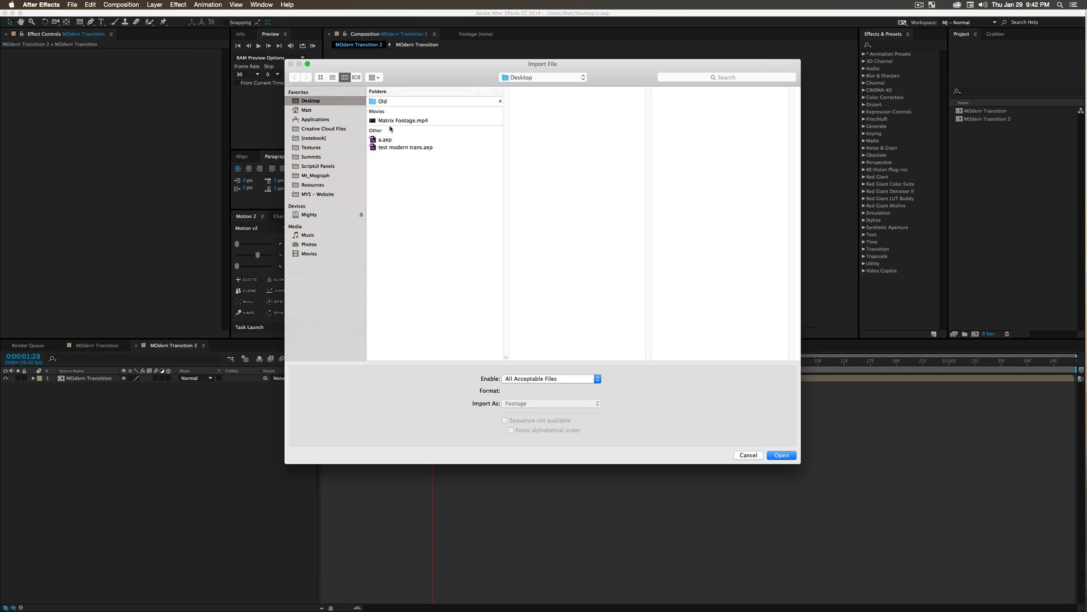
pyautogui.click(406, 120)
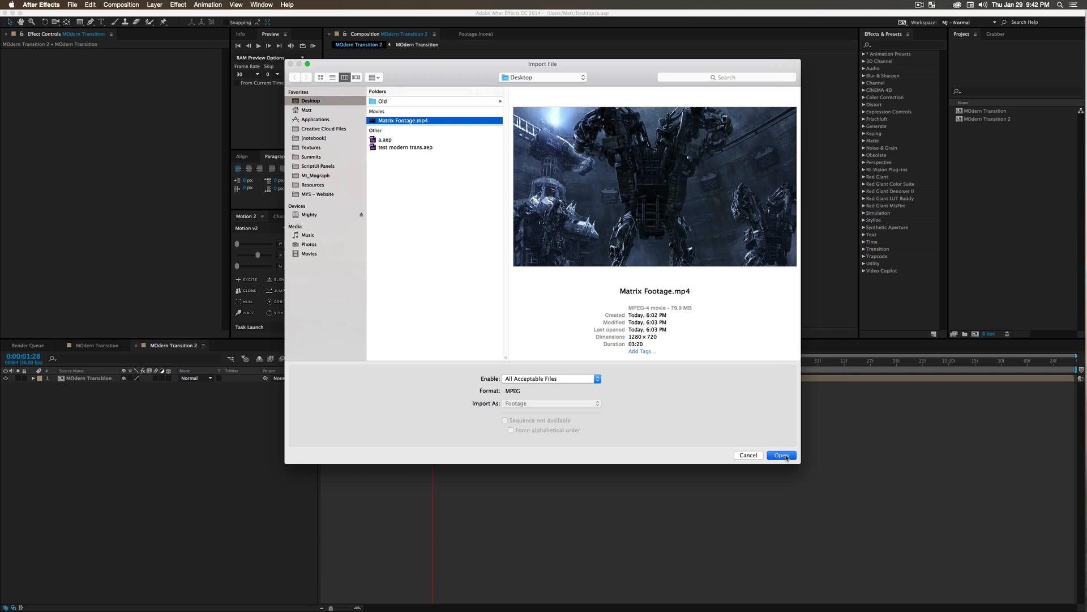
pyautogui.click(781, 456)
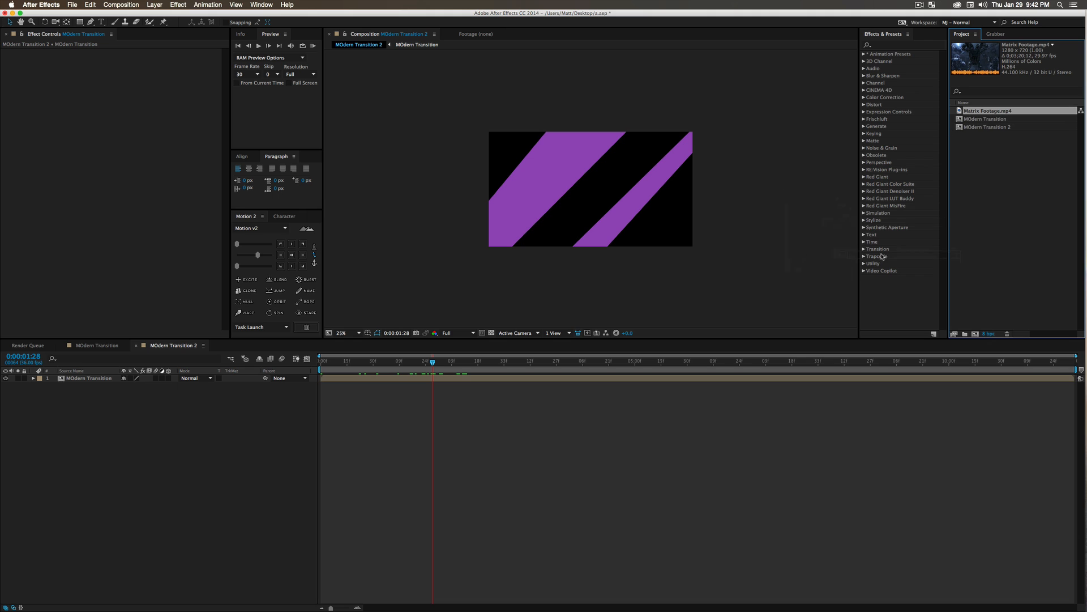
pyautogui.moveTo(1007, 137); pyautogui.dragTo(220, 455)
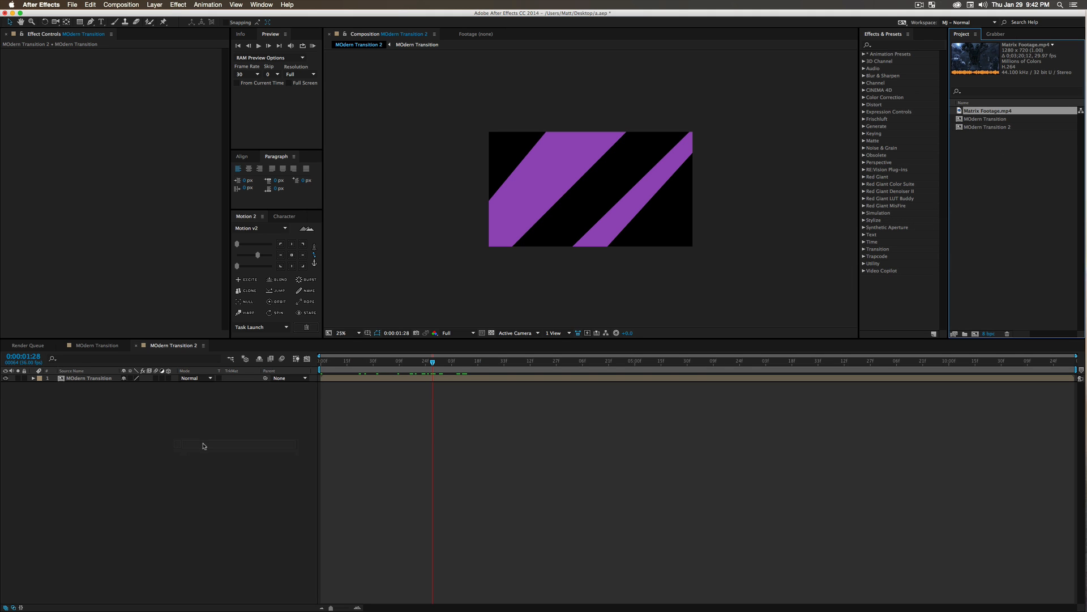
pyautogui.moveTo(204, 446); pyautogui.dragTo(205, 445)
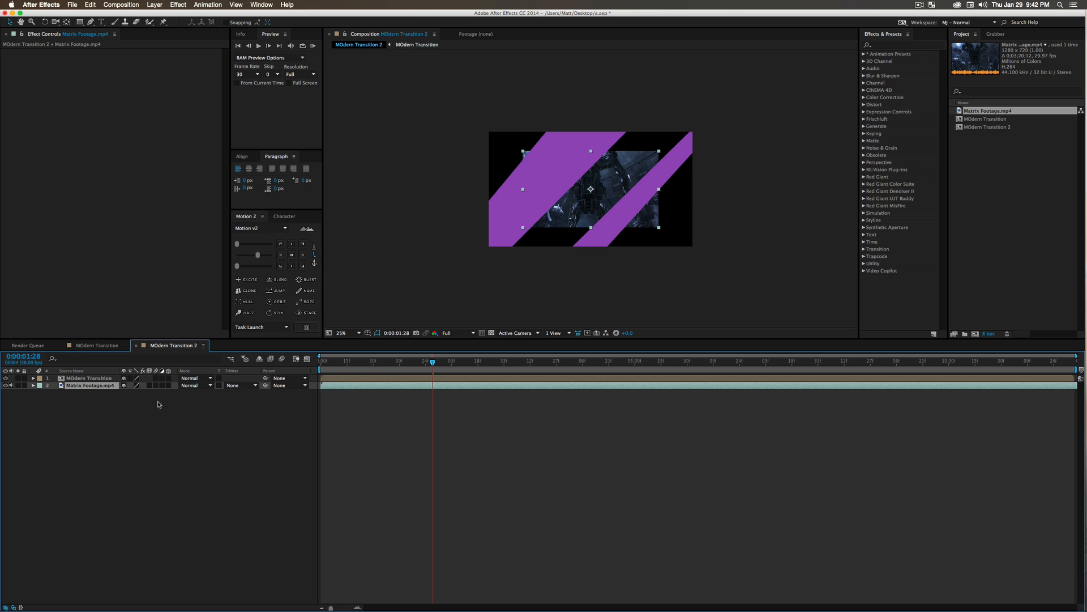
# - Scale the Matrix footage layer to 152% so it covers the whole frame
pyautogui.press('s')
pyautogui.moveTo(152, 396); pyautogui.dragTo(182, 395)
pyautogui.moveTo(445, 365); pyautogui.dragTo(369, 376)
pyautogui.click(110, 387)
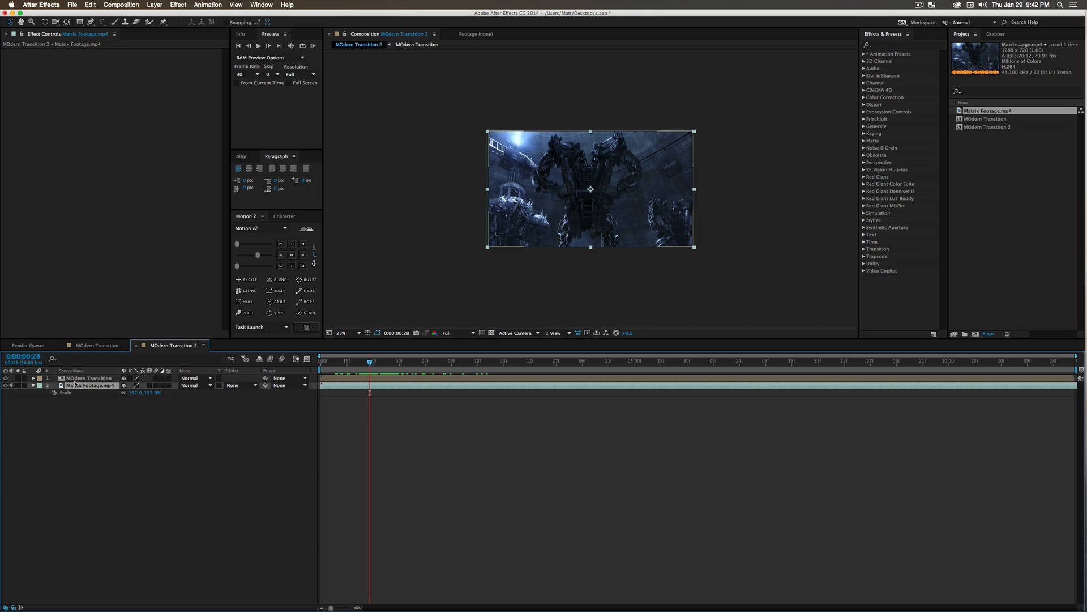
# - Give the footage an Alpha Inverted Matte from MOdern Transition and play back the result
pyautogui.click(245, 386)
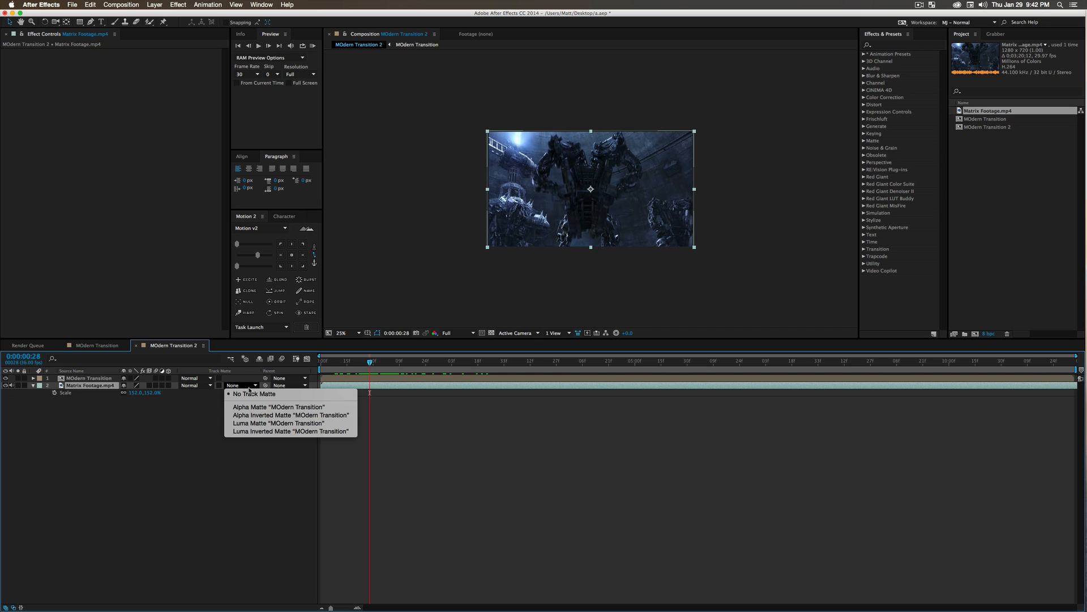
pyautogui.click(259, 417)
pyautogui.moveTo(374, 363)
pyautogui.mouseDown()
pyautogui.moveTo(352, 363)
pyautogui.moveTo(454, 373)
pyautogui.moveTo(369, 372)
pyautogui.mouseUp()
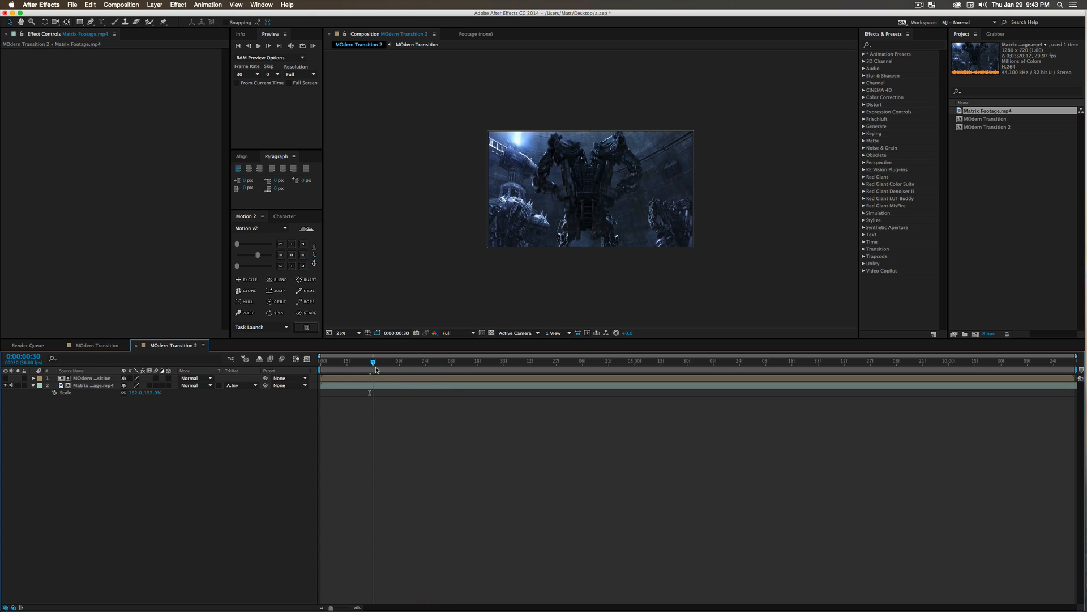
pyautogui.press('space')
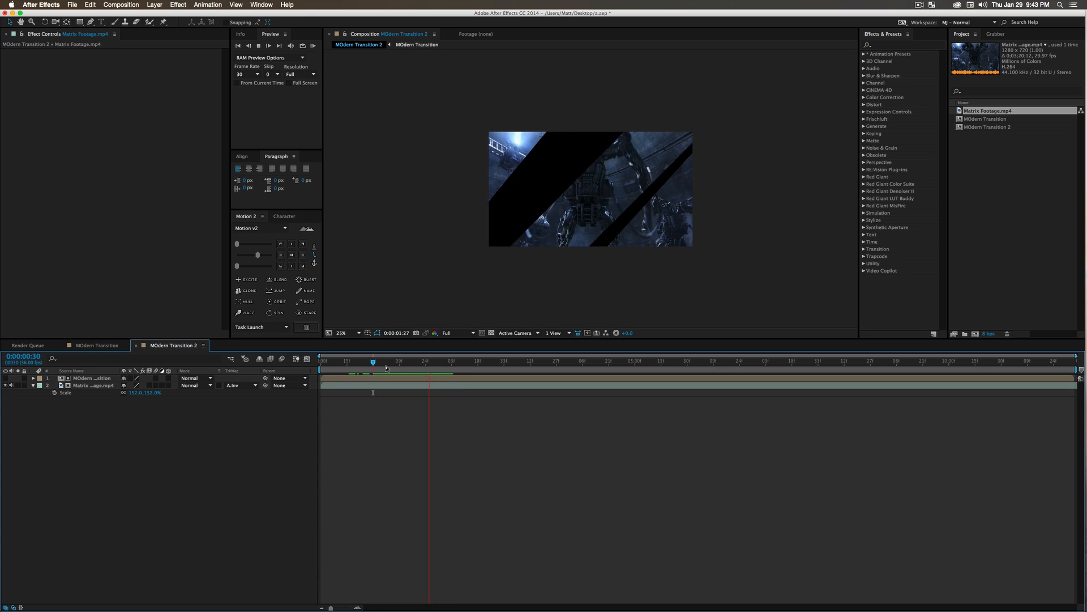
pyautogui.press('space')
pyautogui.click(380, 365)
pyautogui.press('space')
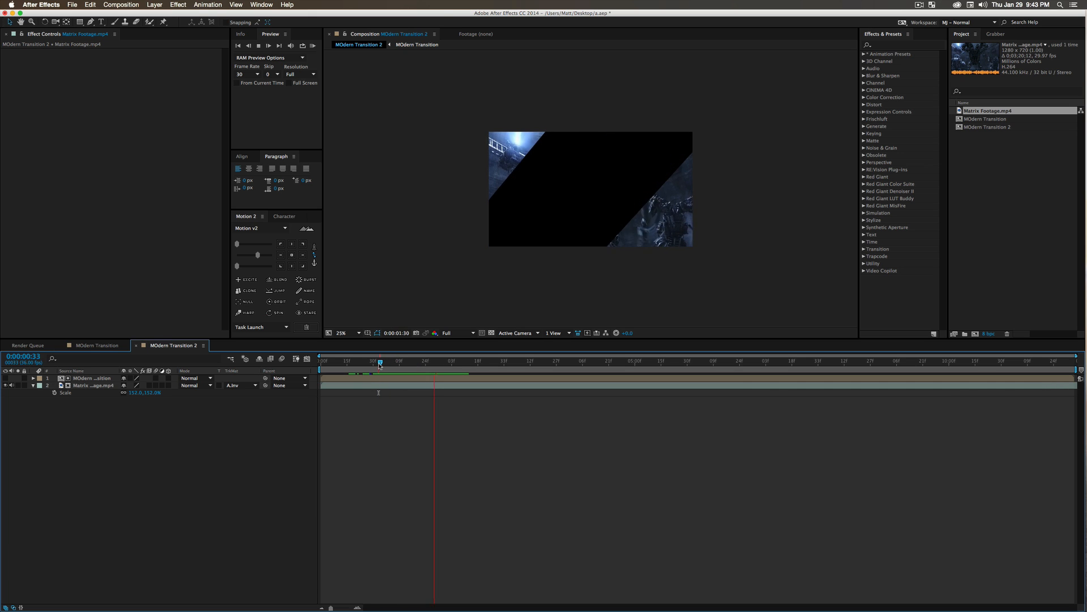
pyautogui.press('space')
# - Duplicate the footage layer, send the copy to the bottom of the stack and give it no track matte
pyautogui.moveTo(380, 366); pyautogui.dragTo(427, 372)
pyautogui.click(110, 385)
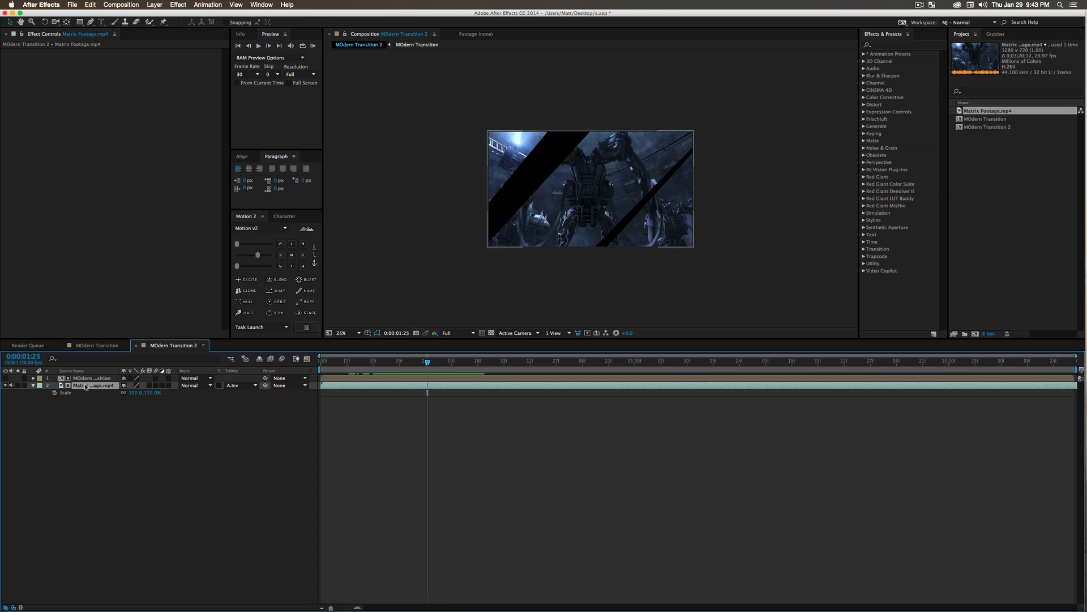
pyautogui.press('super+d')
pyautogui.press('super+shift+bracketleft')
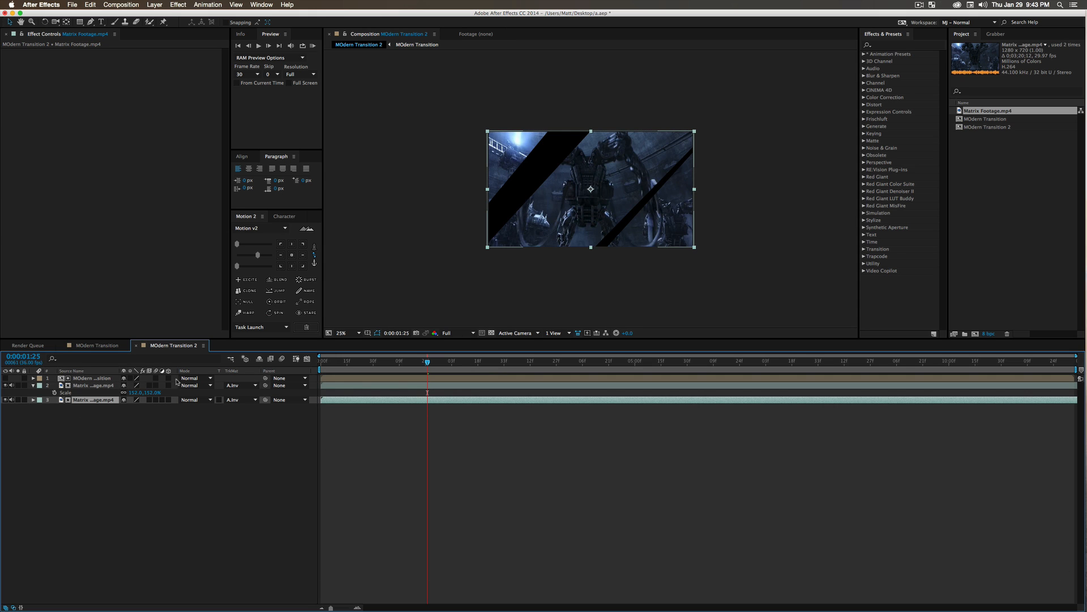
pyautogui.moveTo(423, 364); pyautogui.dragTo(395, 367)
pyautogui.click(241, 400)
pyautogui.click(252, 408)
# - Lower the opacity of the bottom footage copy to about 35%
pyautogui.press('t')
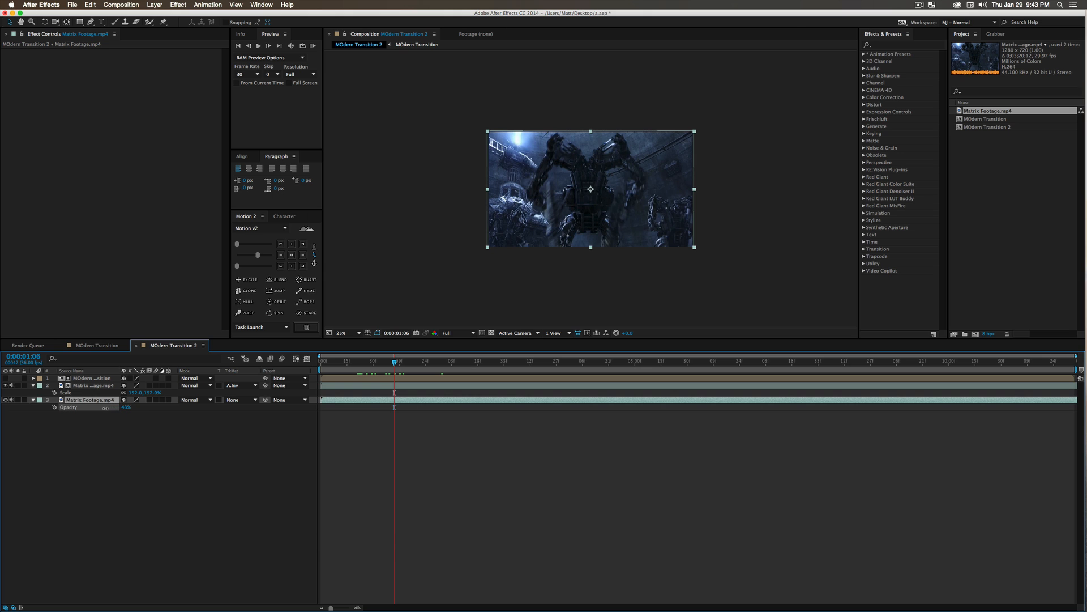
pyautogui.moveTo(103, 409); pyautogui.dragTo(104, 409)
pyautogui.click(180, 442)
# - Enlarge the matted footage layer to 182% and shift it slightly right and down to position 1040, 548
pyautogui.moveTo(399, 364); pyautogui.dragTo(429, 364)
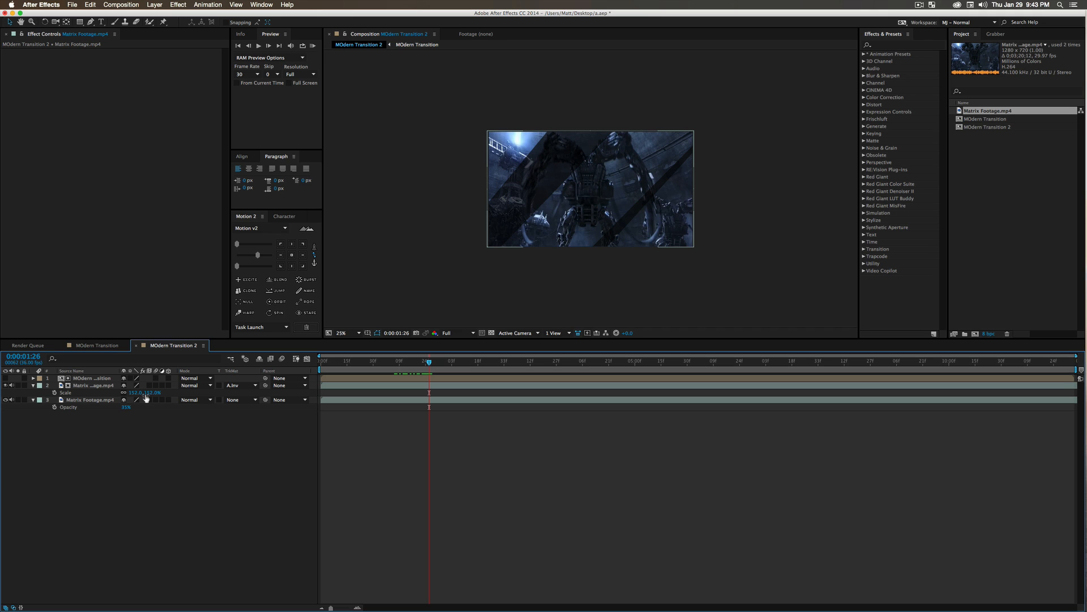
pyautogui.click(102, 388)
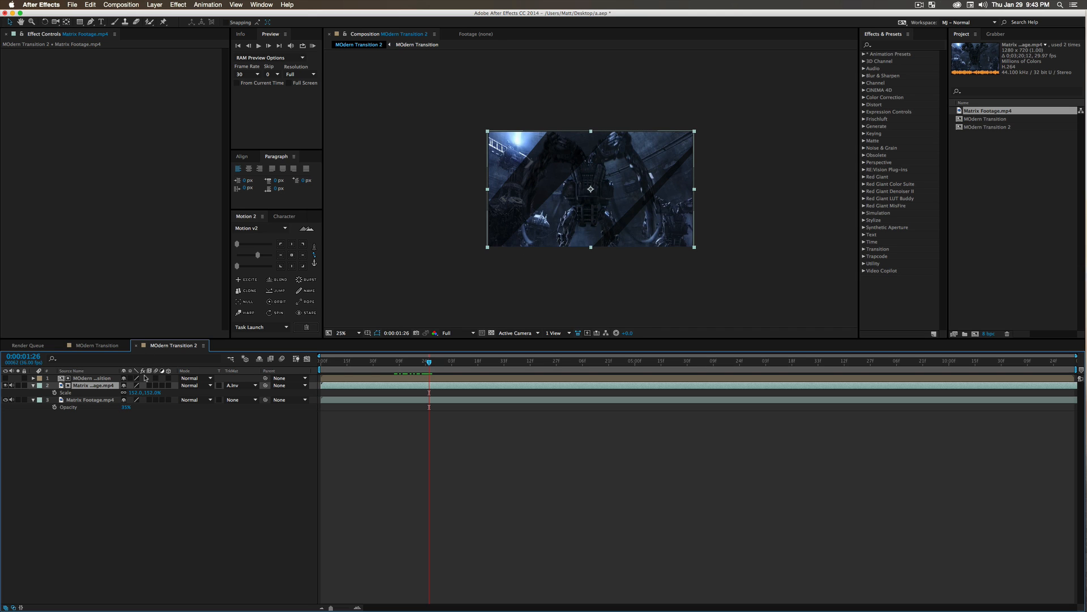
pyautogui.moveTo(114, 370); pyautogui.dragTo(163, 392)
pyautogui.moveTo(161, 392); pyautogui.dragTo(165, 392)
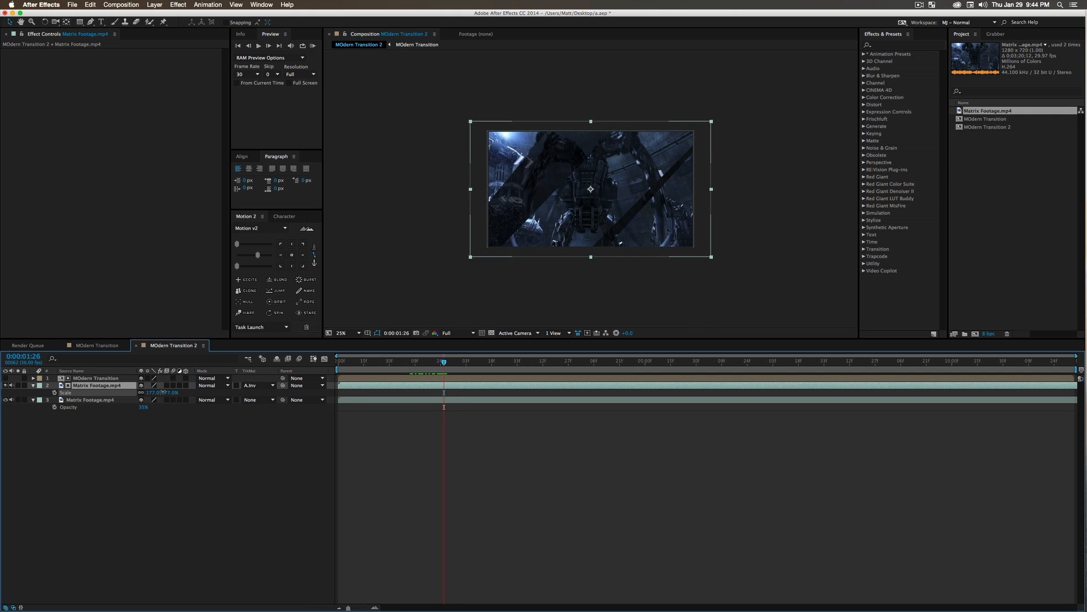
pyautogui.moveTo(544, 224); pyautogui.dragTo(552, 226)
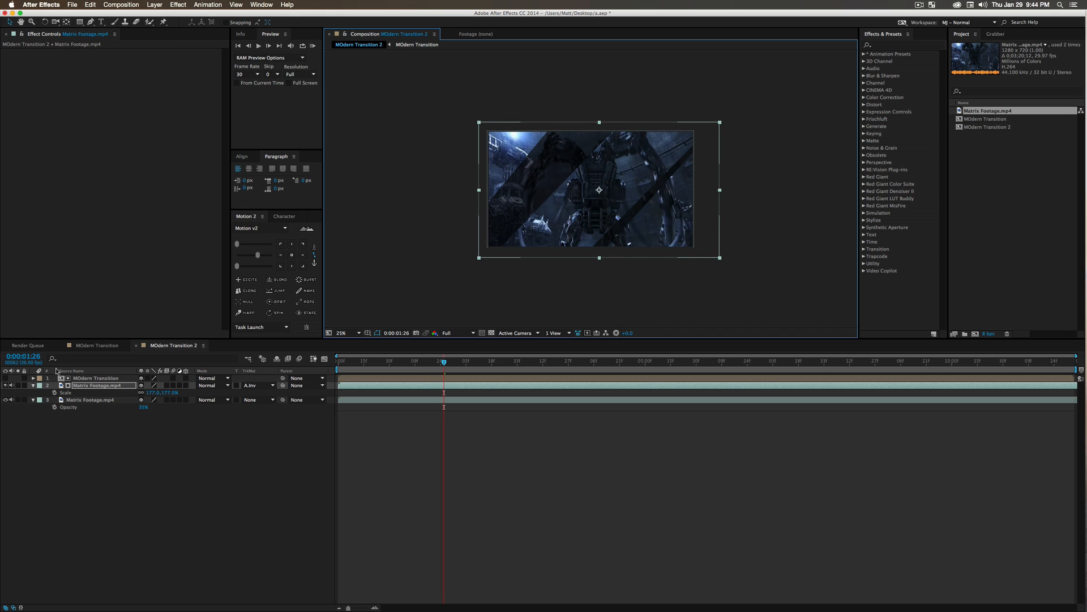
pyautogui.moveTo(151, 393); pyautogui.dragTo(158, 396)
pyautogui.click(212, 466)
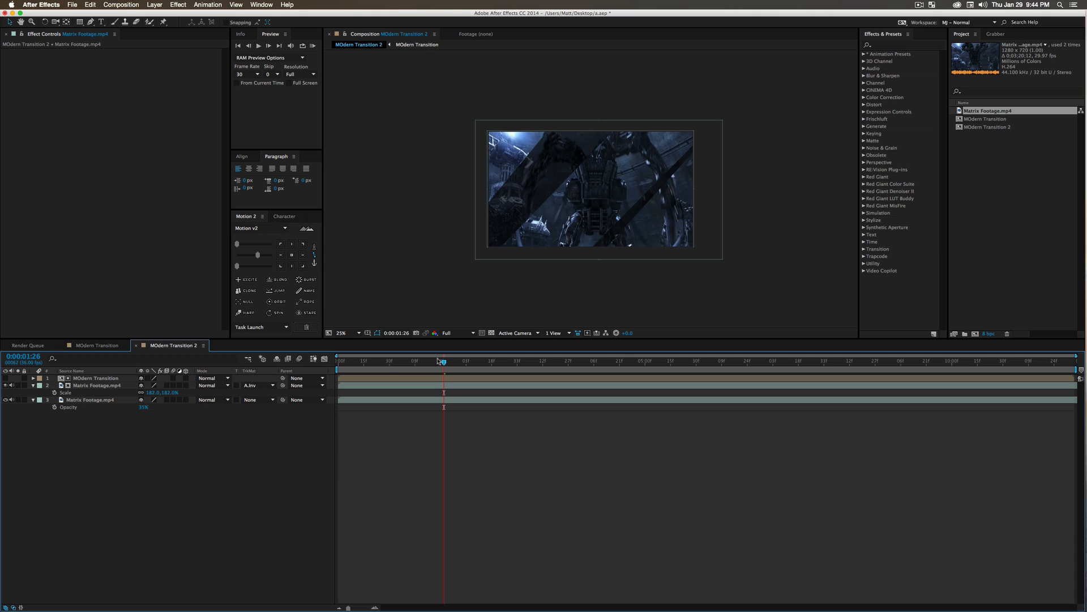
# - Set the bottom footage layer's opacity to 100% and play back the transition between the two footage layers
pyautogui.moveTo(430, 365)
pyautogui.mouseDown()
pyautogui.moveTo(419, 363)
pyautogui.moveTo(478, 363)
pyautogui.moveTo(441, 371)
pyautogui.mouseUp()
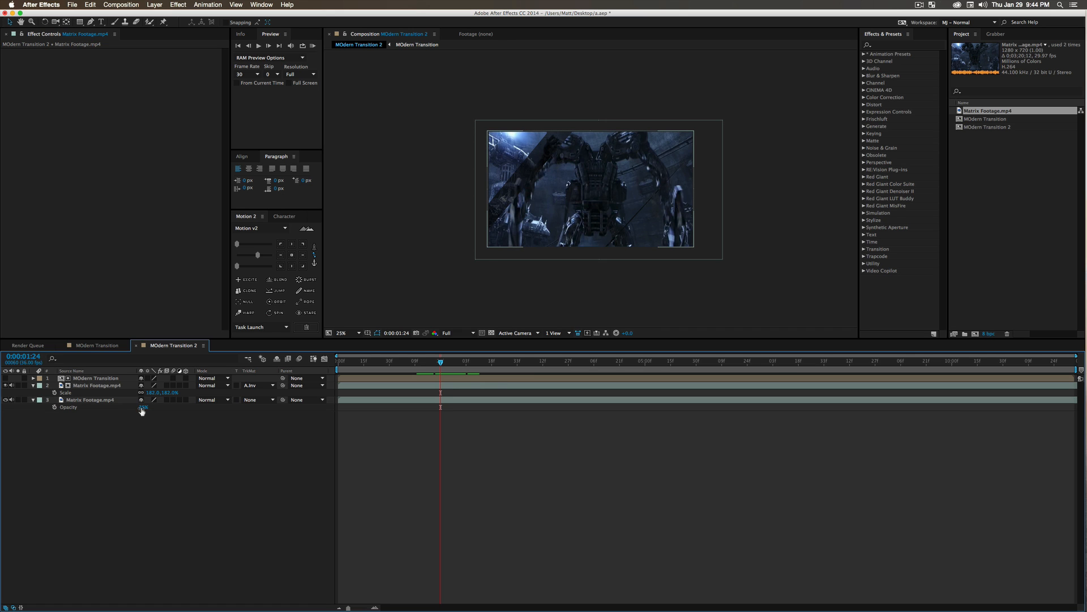
pyautogui.moveTo(142, 406); pyautogui.dragTo(150, 415)
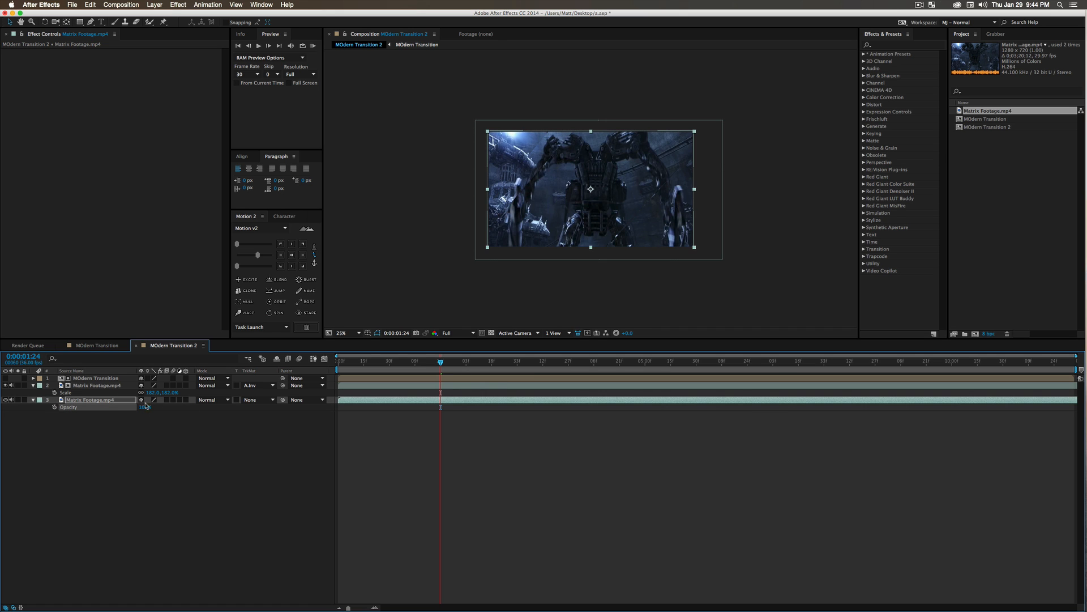
pyautogui.moveTo(440, 364); pyautogui.dragTo(379, 363)
pyautogui.press('space')
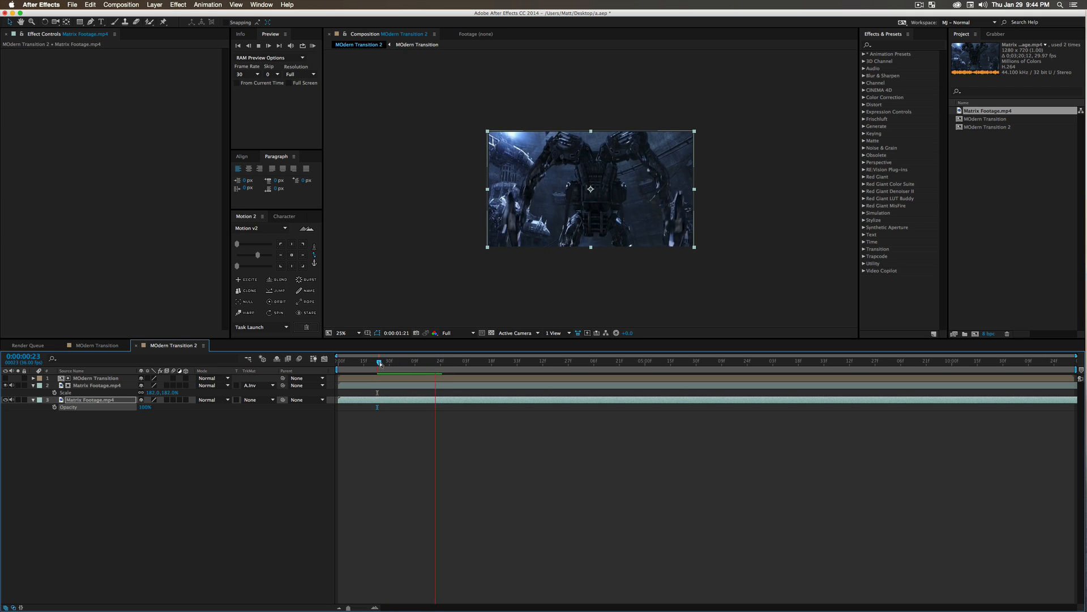
pyautogui.press('space')
# - Set position keyframes on the matted footage at 0:00:01:18 and 0:00:02:03, and ease both keyframes with Motion 2
pyautogui.hotkey('shift', '/')
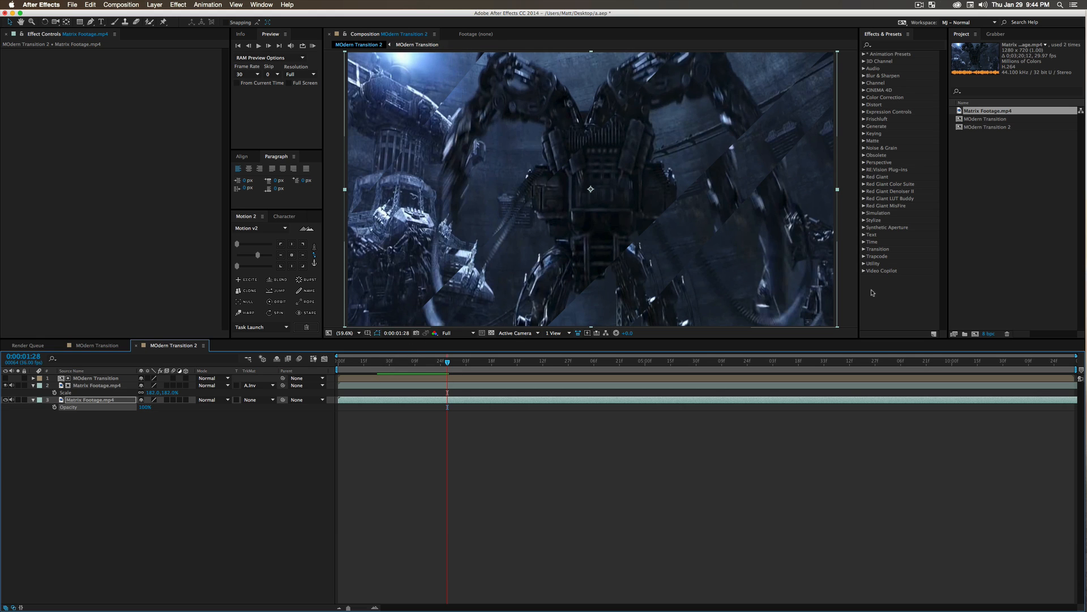
pyautogui.click(196, 446)
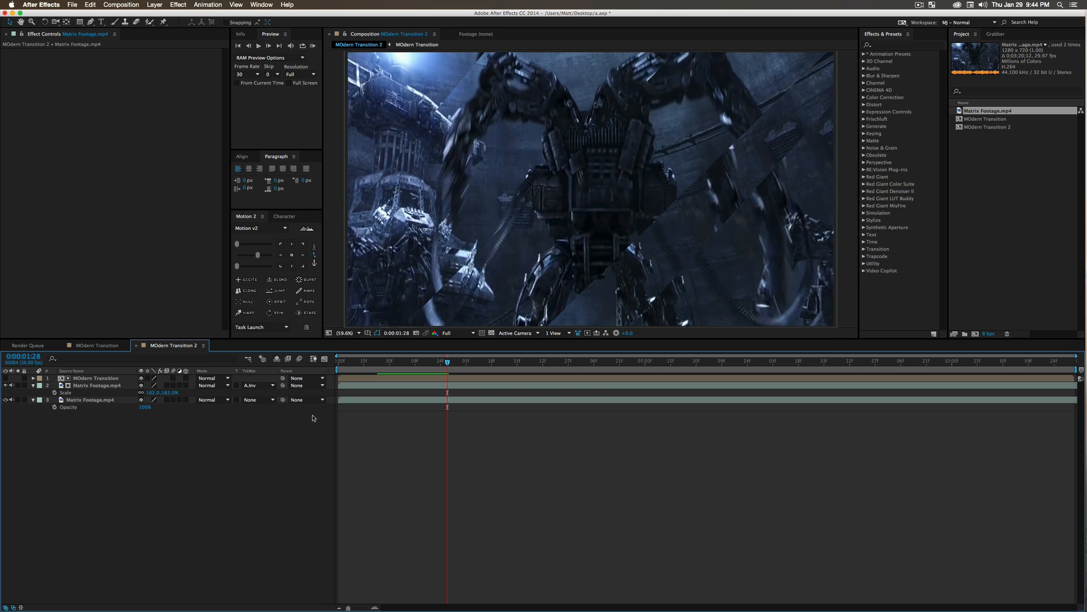
pyautogui.moveTo(446, 363)
pyautogui.mouseDown()
pyautogui.moveTo(415, 363)
pyautogui.moveTo(447, 366)
pyautogui.mouseUp()
pyautogui.click(81, 386)
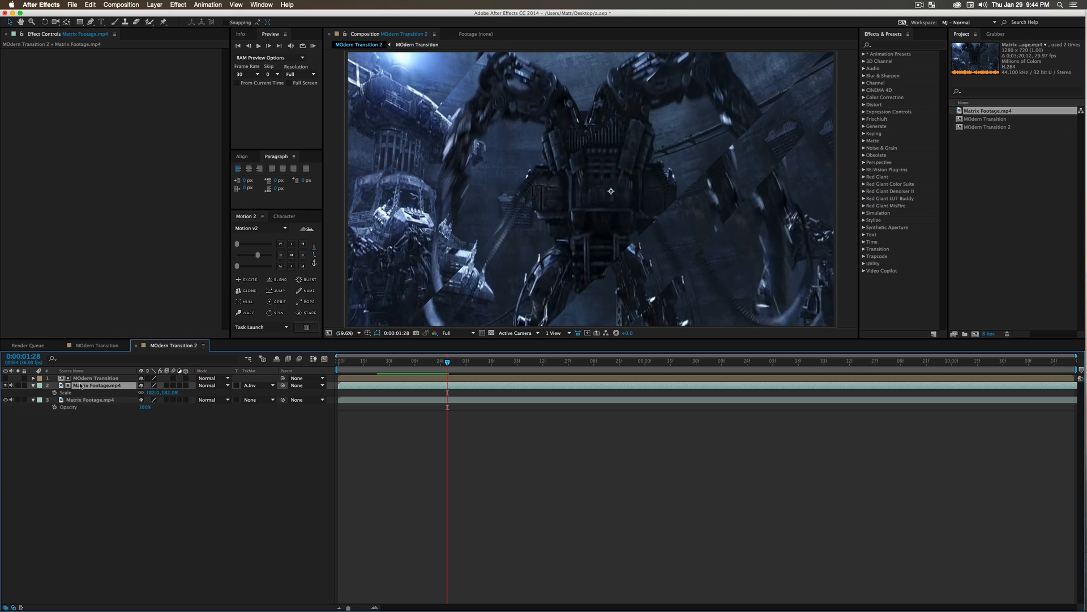
pyautogui.press('p')
pyautogui.click(54, 392)
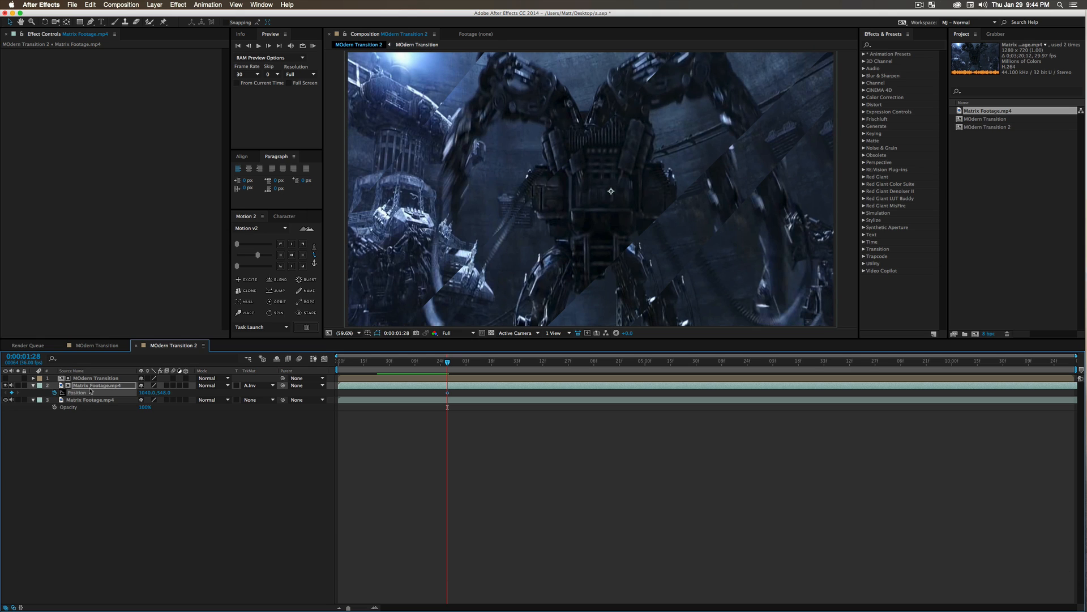
pyautogui.moveTo(451, 364); pyautogui.dragTo(467, 366)
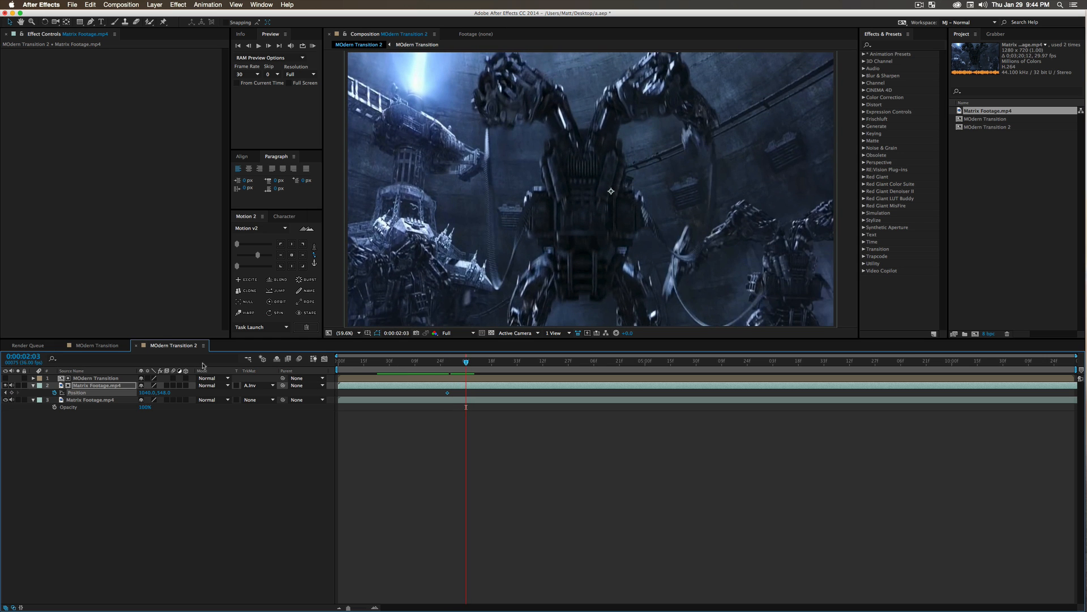
pyautogui.moveTo(466, 363); pyautogui.dragTo(486, 403)
pyautogui.moveTo(258, 255); pyautogui.dragTo(264, 256)
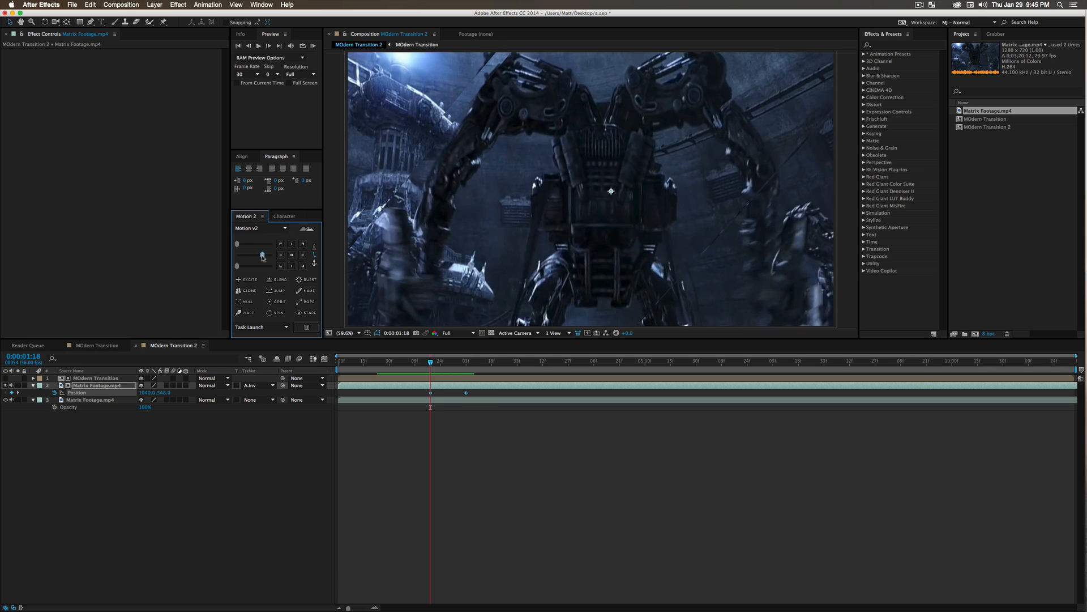
pyautogui.click(388, 474)
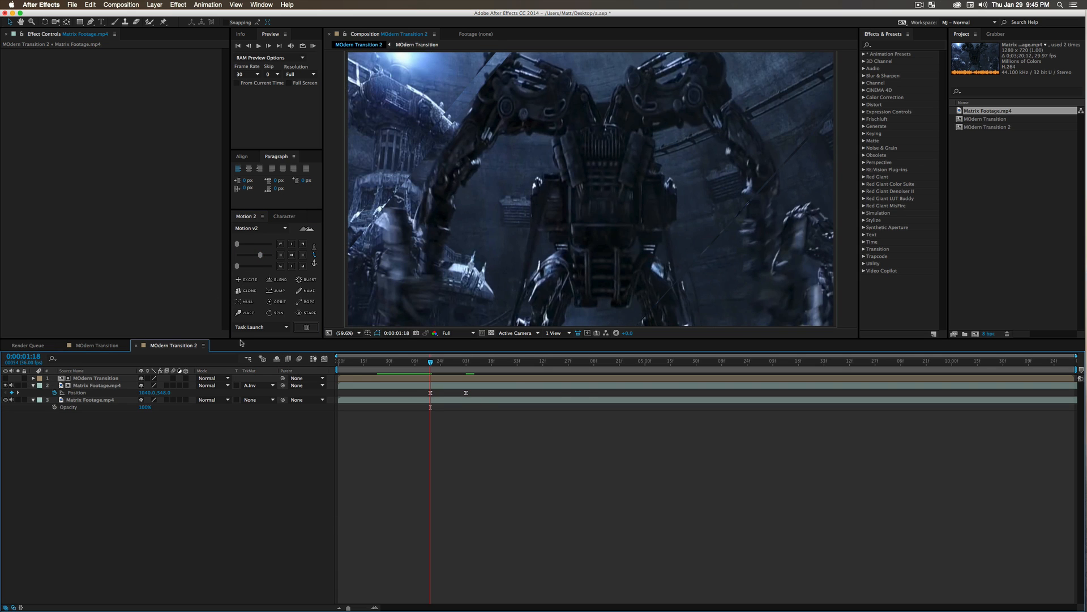
# - Inspect the speed graph of the matted footage's two position keyframes and return to the layer view
pyautogui.moveTo(421, 395); pyautogui.dragTo(512, 407)
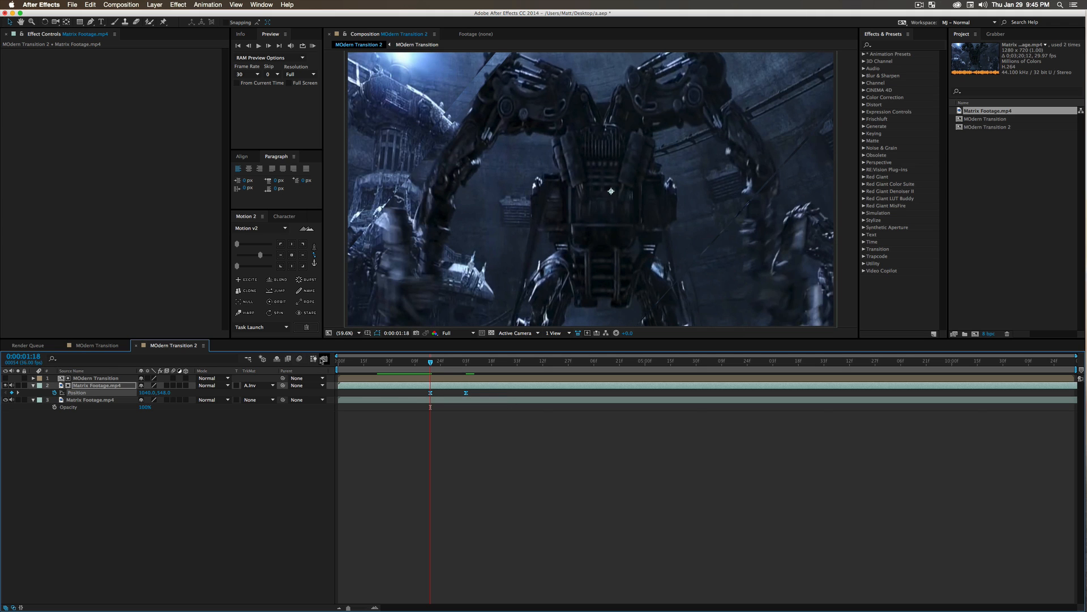
pyautogui.click(324, 359)
pyautogui.click(609, 598)
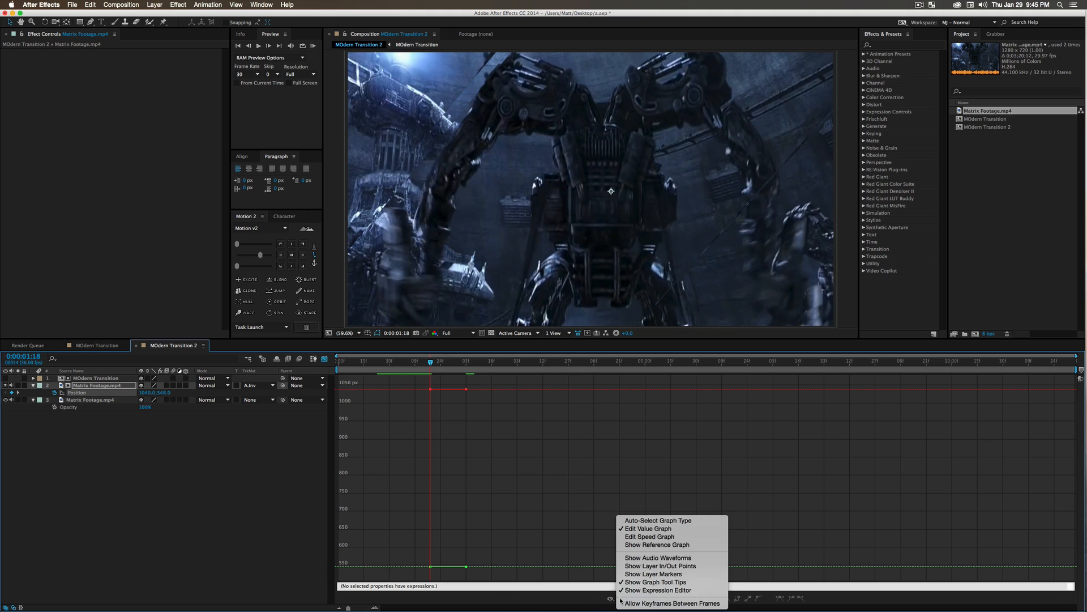
pyautogui.click(651, 535)
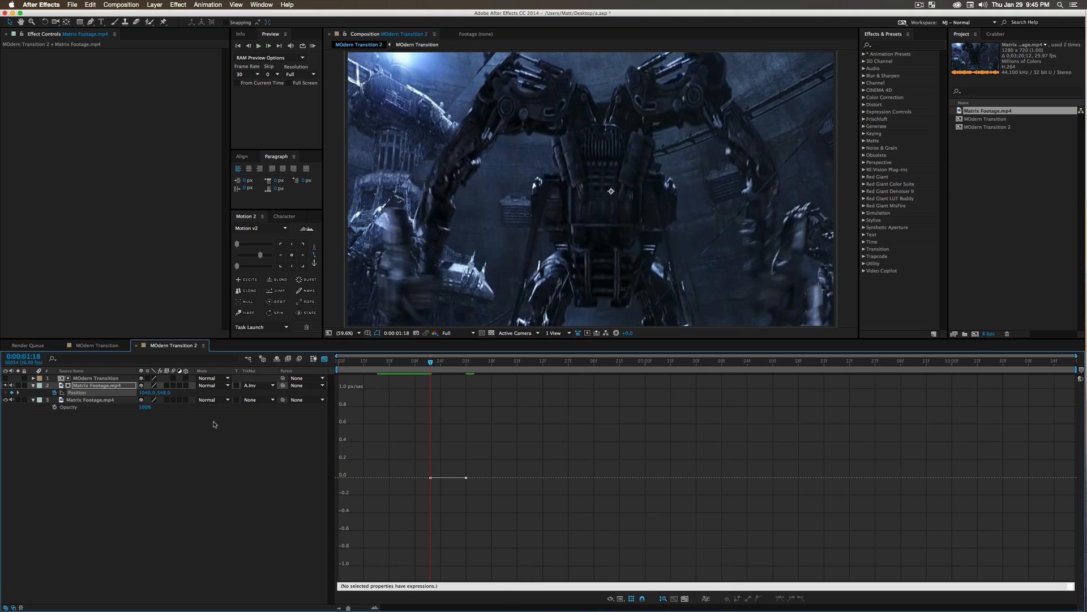
pyautogui.click(448, 477)
pyautogui.click(324, 360)
pyautogui.click(460, 397)
# - At the 0:00:02:03 keyframe, move the matted footage horizontally left to about X 884
pyautogui.moveTo(458, 363); pyautogui.dragTo(476, 363)
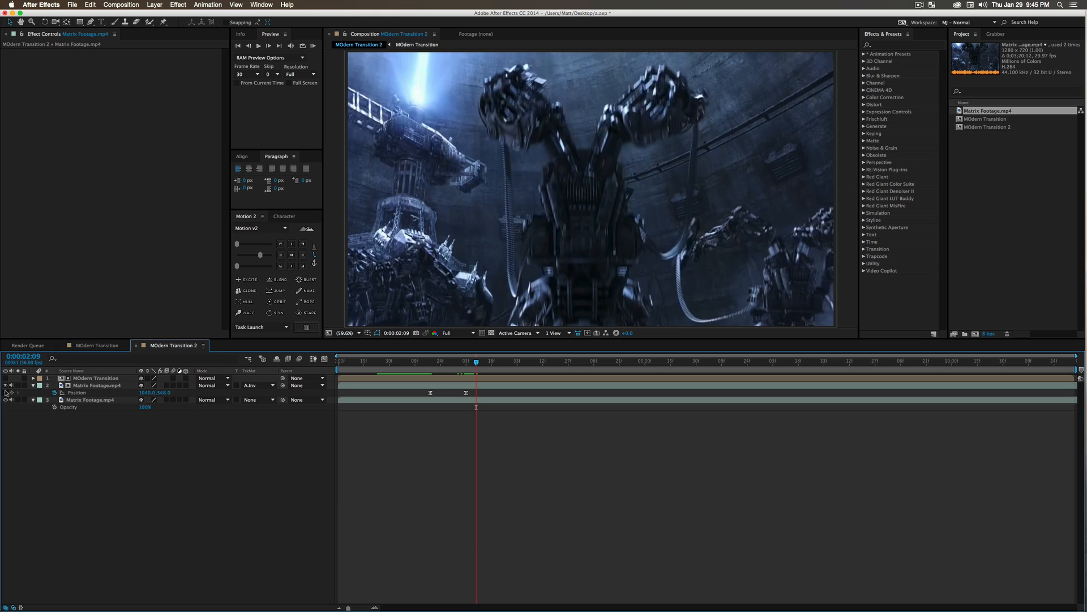
pyautogui.click(4, 391)
pyautogui.press('v')
pyautogui.click(124, 386)
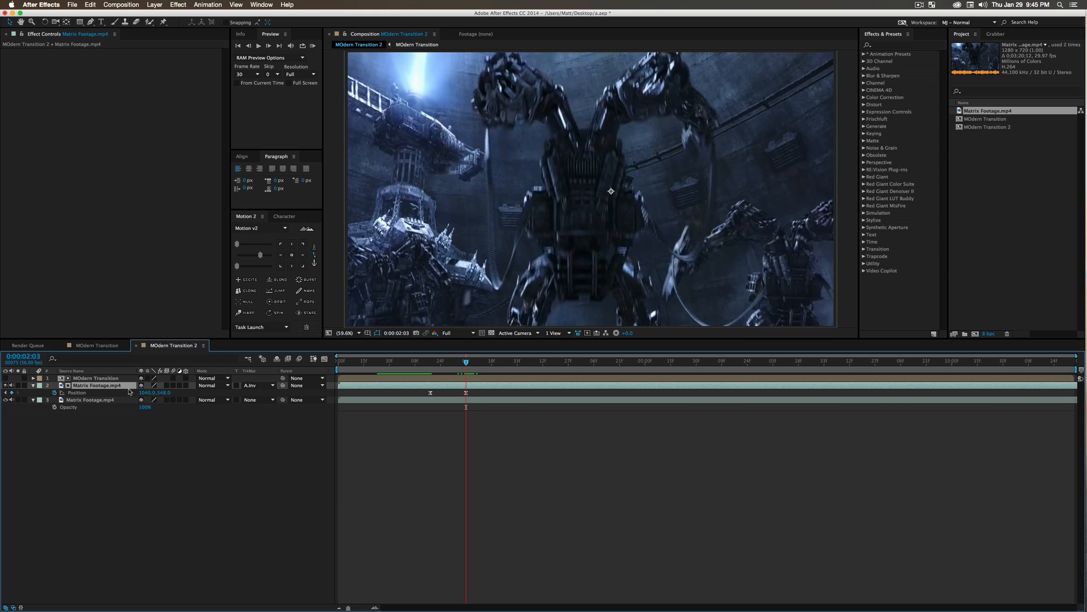
pyautogui.press('z')
pyautogui.keyDown('alt'); pyautogui.click(640, 237); pyautogui.keyUp('alt')
pyautogui.moveTo(641, 236)
pyautogui.mouseDown()
pyautogui.moveTo(689, 250)
pyautogui.moveTo(652, 245)
pyautogui.mouseUp()
pyautogui.press('v')
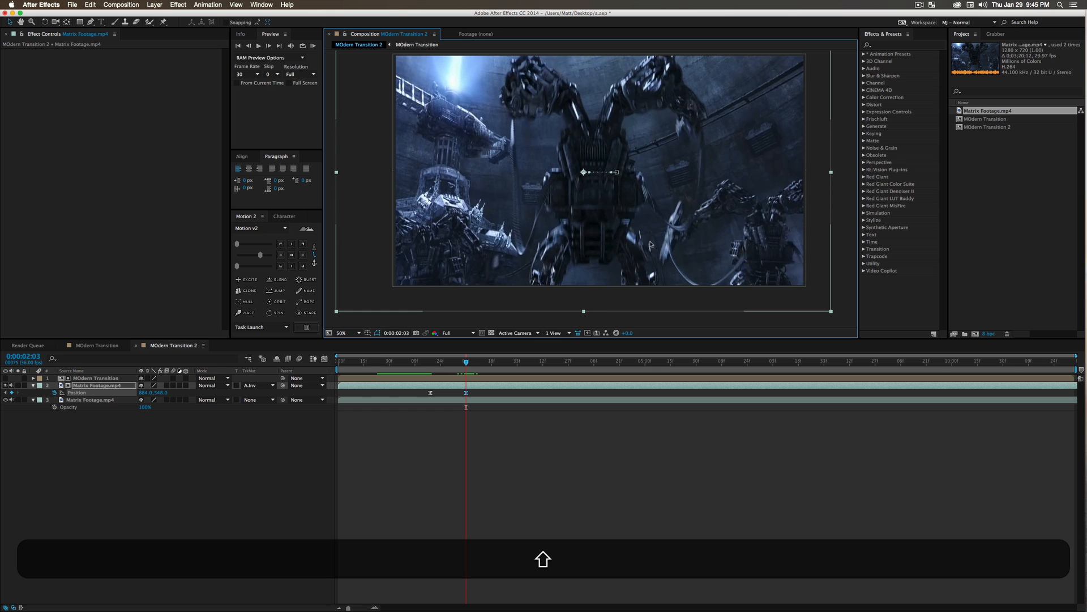
# - In the graph editor, adjust the easing of the matted footage's two position keyframes with Motion 2, and return to the layer view
pyautogui.moveTo(466, 360); pyautogui.dragTo(442, 362)
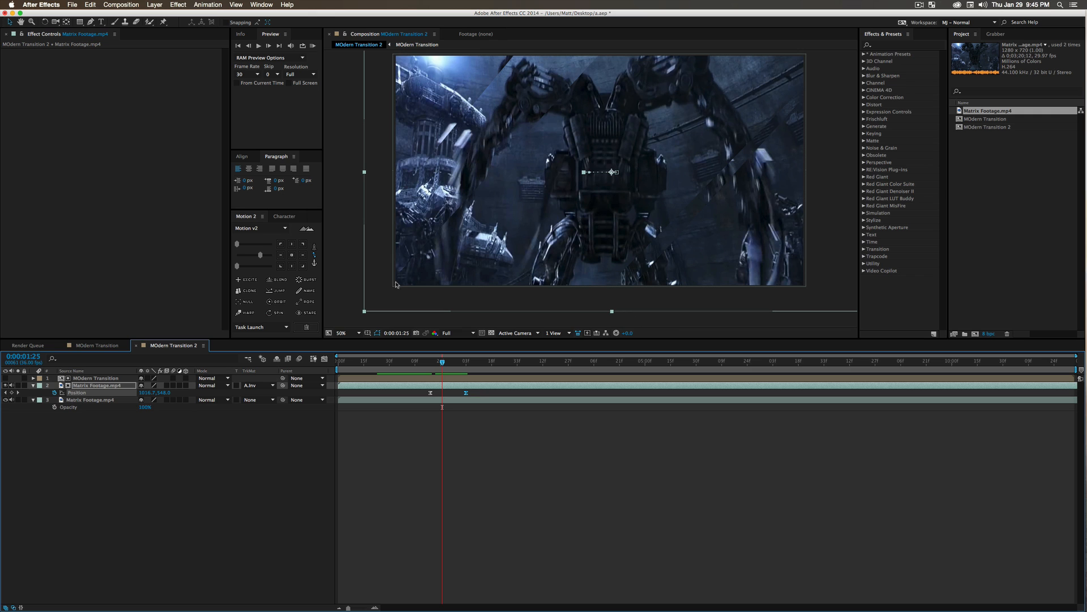
pyautogui.click(324, 358)
pyautogui.moveTo(425, 546); pyautogui.dragTo(500, 581)
pyautogui.moveTo(264, 258); pyautogui.dragTo(264, 258)
pyautogui.click(326, 359)
pyautogui.click(459, 422)
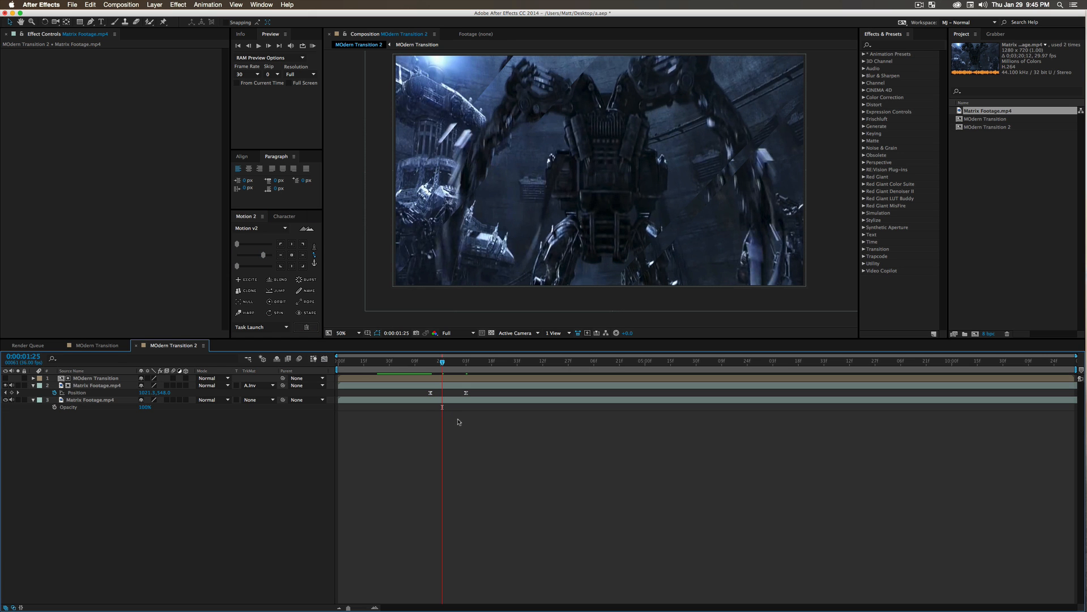
# - Preview the eased transition from around 0:00:01:23 and save the project
pyautogui.moveTo(442, 363); pyautogui.dragTo(439, 390)
pyautogui.press('space')
pyautogui.moveTo(635, 235); pyautogui.dragTo(626, 264)
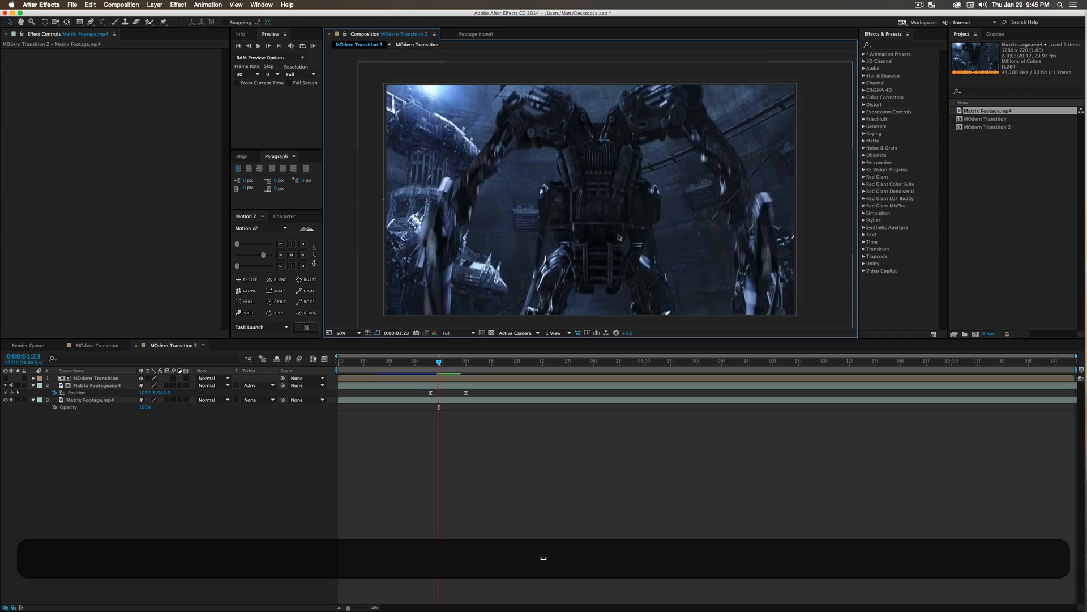
pyautogui.press('z')
pyautogui.keyDown('alt'); pyautogui.click(614, 226); pyautogui.keyUp('alt')
pyautogui.press('space')
pyautogui.moveTo(587, 195); pyautogui.dragTo(559, 221)
pyautogui.press('z')
pyautogui.click(573, 196)
pyautogui.press('space')
pyautogui.press('v')
pyautogui.click(267, 449)
pyautogui.press('super+v')
pyautogui.press('super+s')
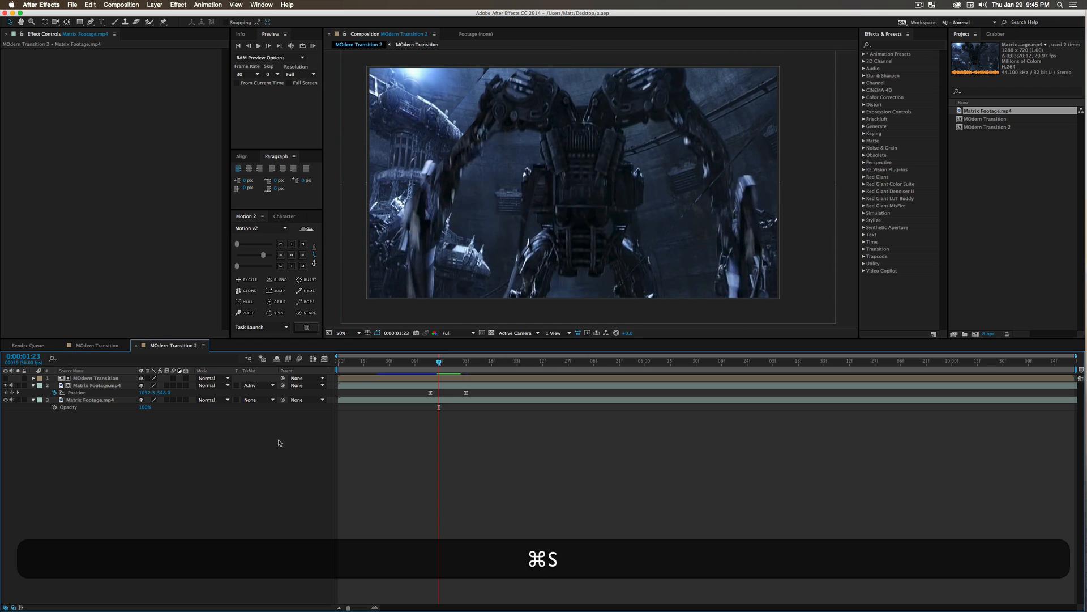
# - Collapse all layer properties and duplicate the MOdern Transition matte together with its matted Matrix Footage layer
pyautogui.press('super+a')
pyautogui.press('u')
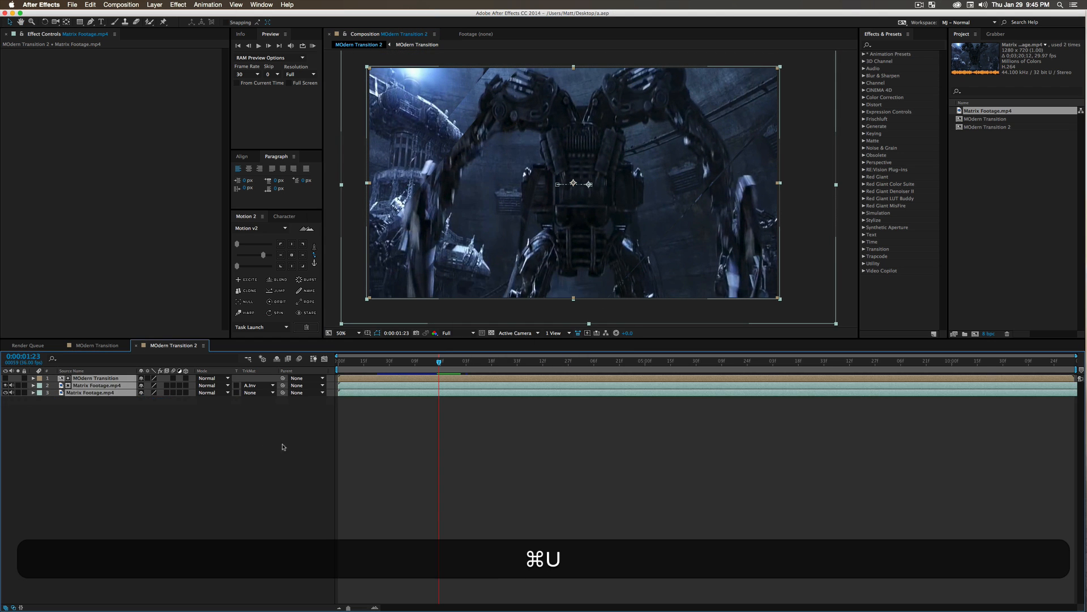
pyautogui.click(398, 411)
pyautogui.moveTo(429, 362)
pyautogui.mouseDown()
pyautogui.moveTo(410, 364)
pyautogui.moveTo(460, 369)
pyautogui.moveTo(442, 373)
pyautogui.mouseUp()
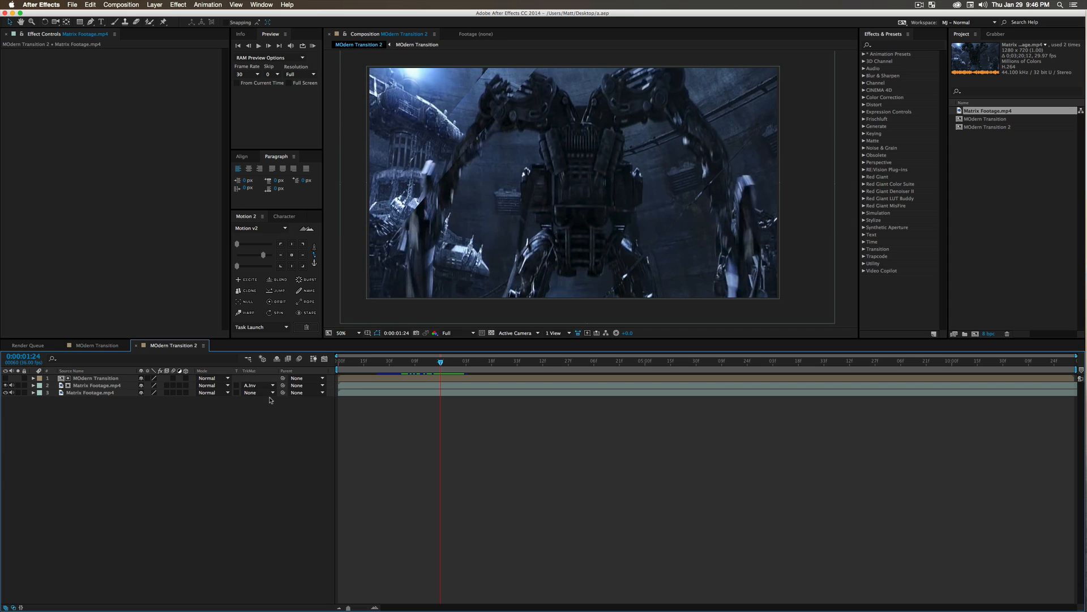
pyautogui.click(93, 385)
pyautogui.keyDown('shift'); pyautogui.click(94, 377); pyautogui.keyUp('shift')
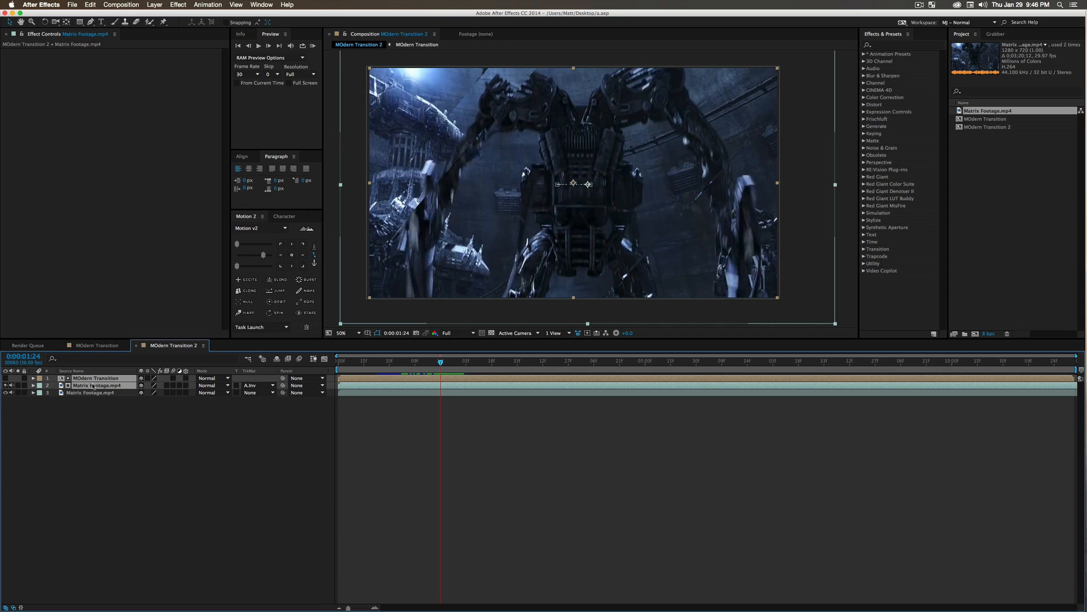
pyautogui.press('super+d')
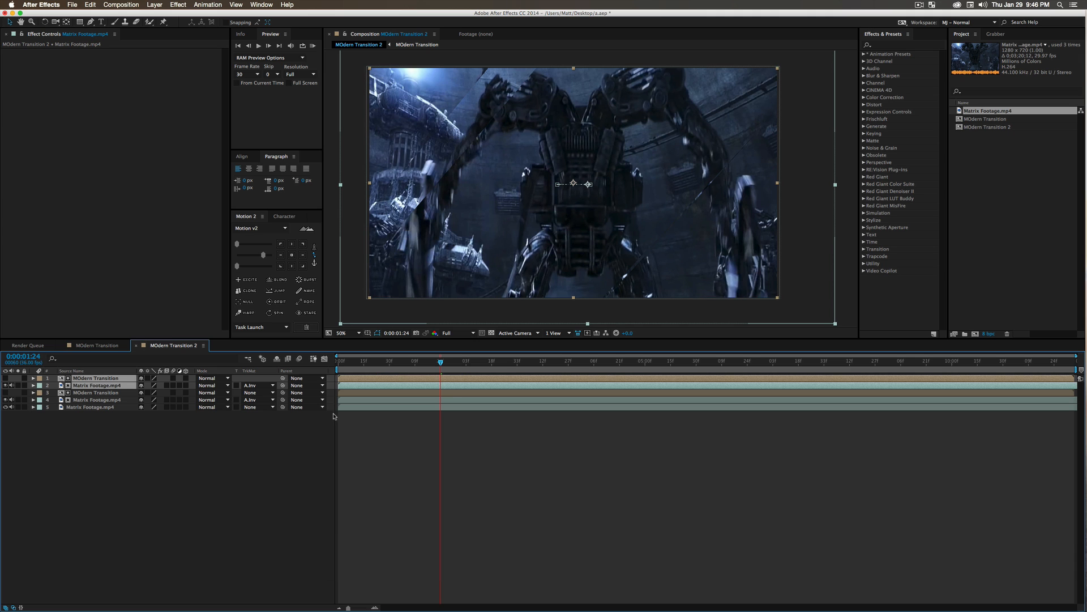
pyautogui.click(294, 483)
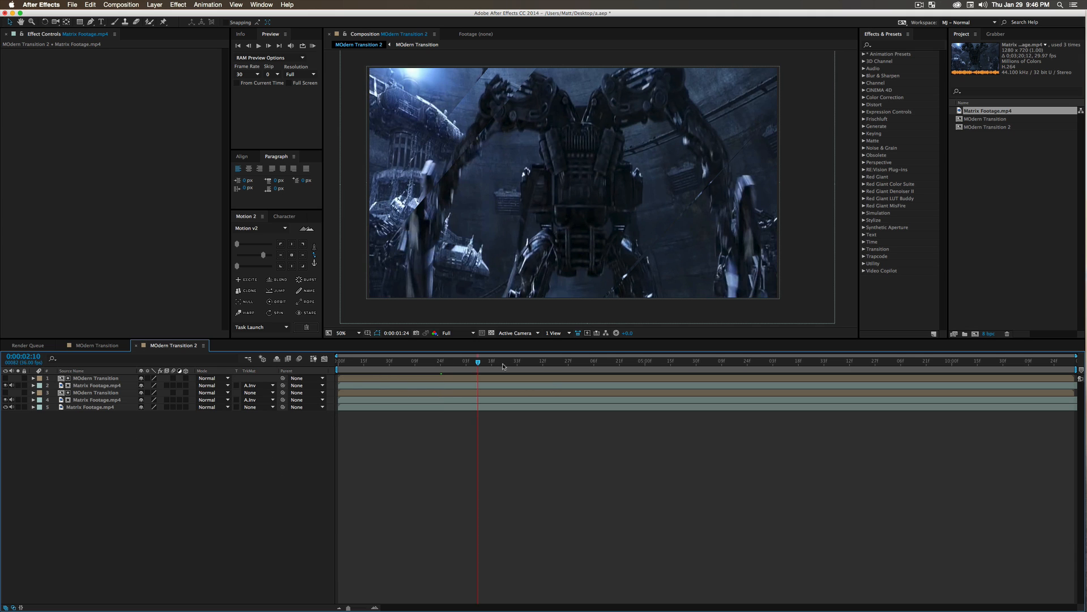
# - Remove the position keyframes from the duplicated Matrix Footage layer at 0:00:04:09
pyautogui.moveTo(490, 367); pyautogui.dragTo(601, 364)
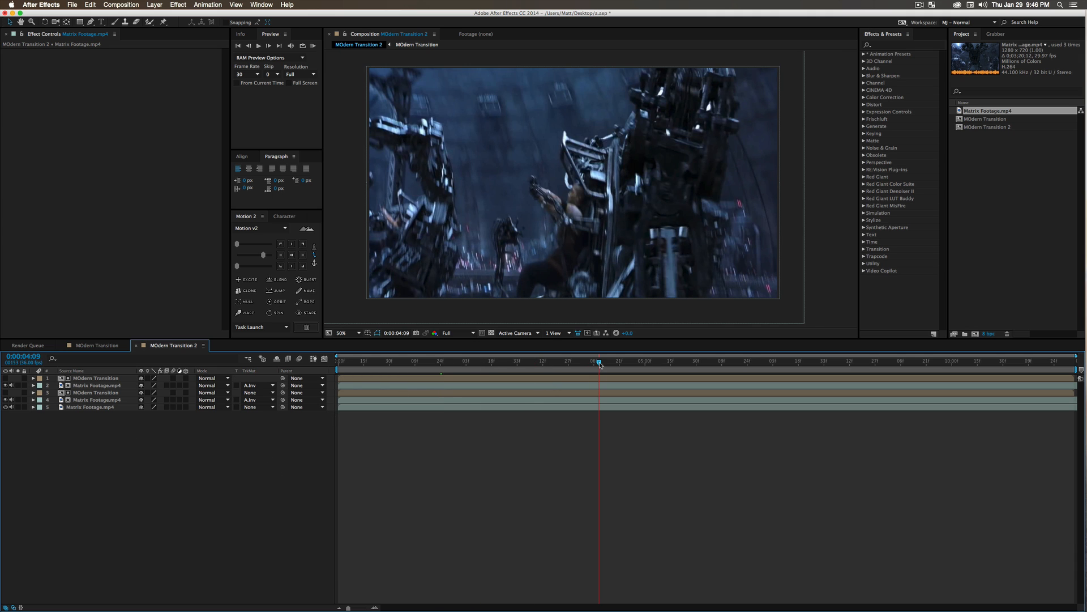
pyautogui.click(105, 385)
pyautogui.press('v')
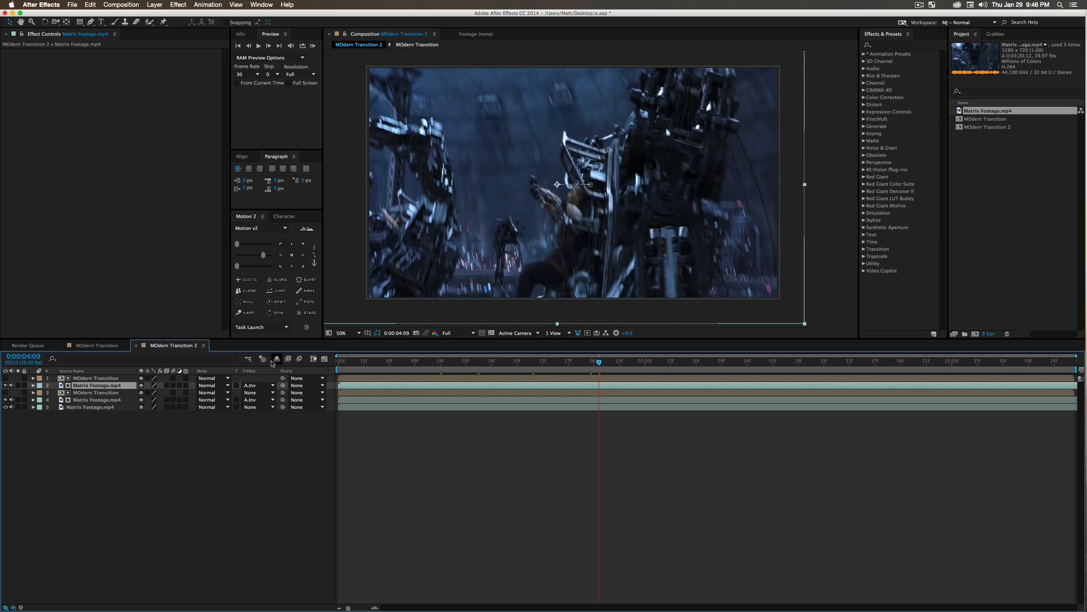
pyautogui.press('u')
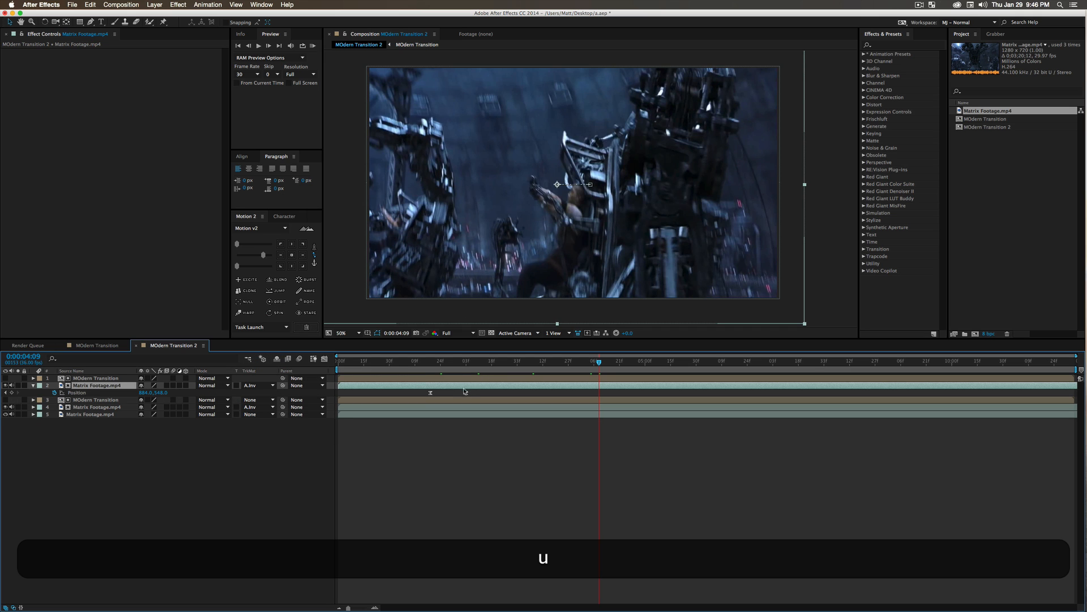
pyautogui.press('Delete')
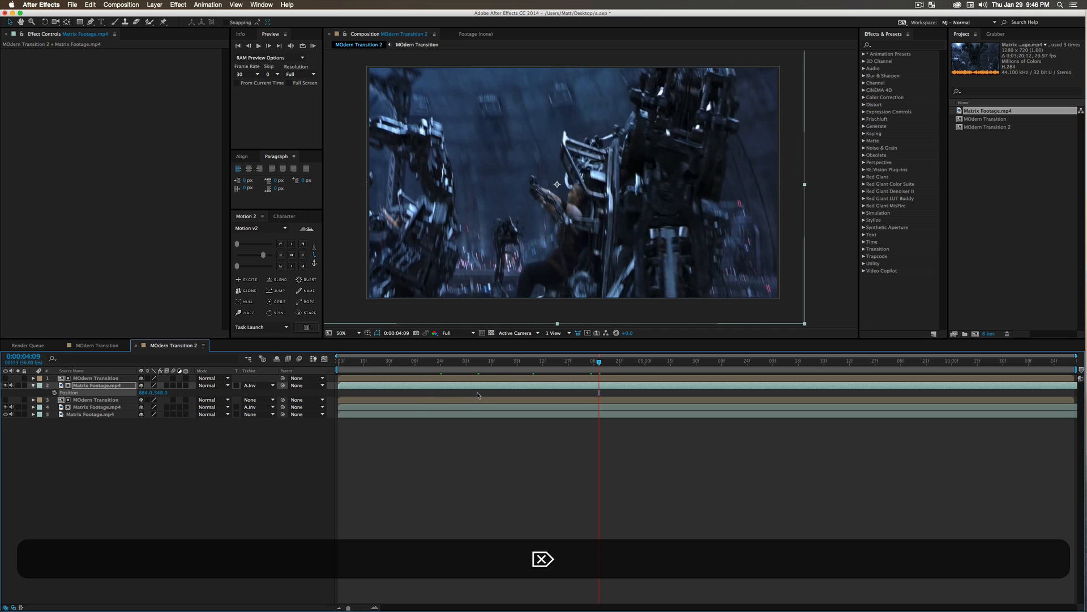
# - Switch the duplicated footage's track matte to Alpha Matte and scale the layer to about 162%
pyautogui.click(246, 386)
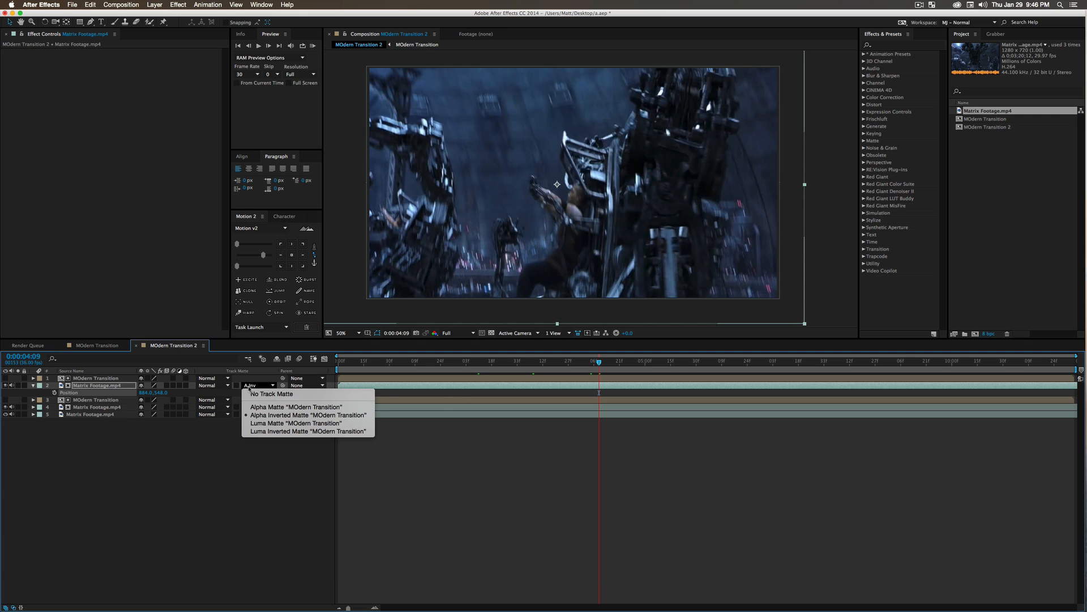
pyautogui.click(266, 395)
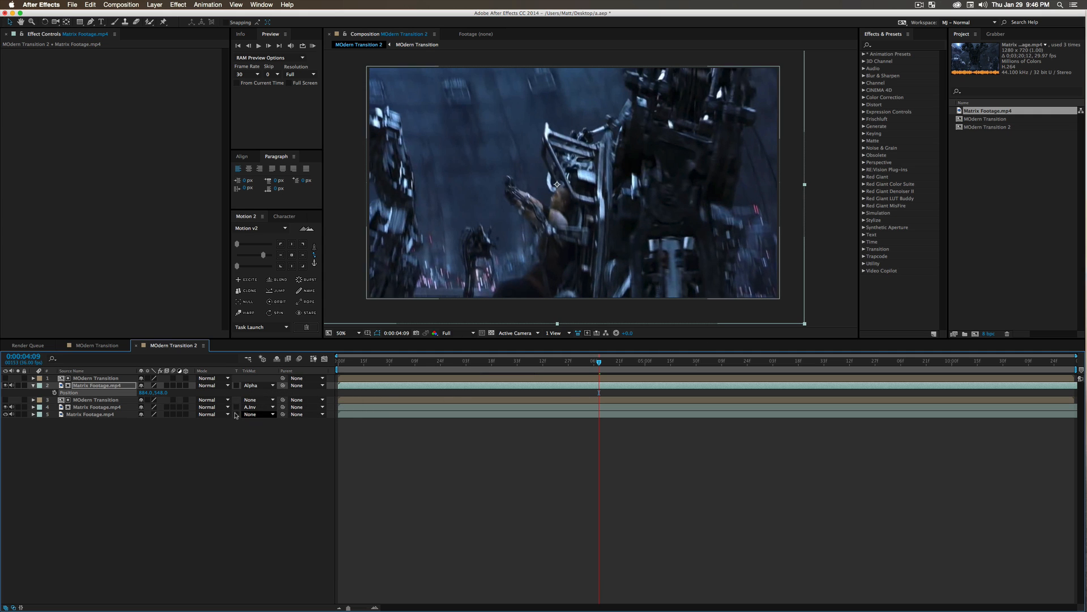
pyautogui.press('s')
pyautogui.moveTo(148, 393); pyautogui.dragTo(138, 392)
pyautogui.press('v')
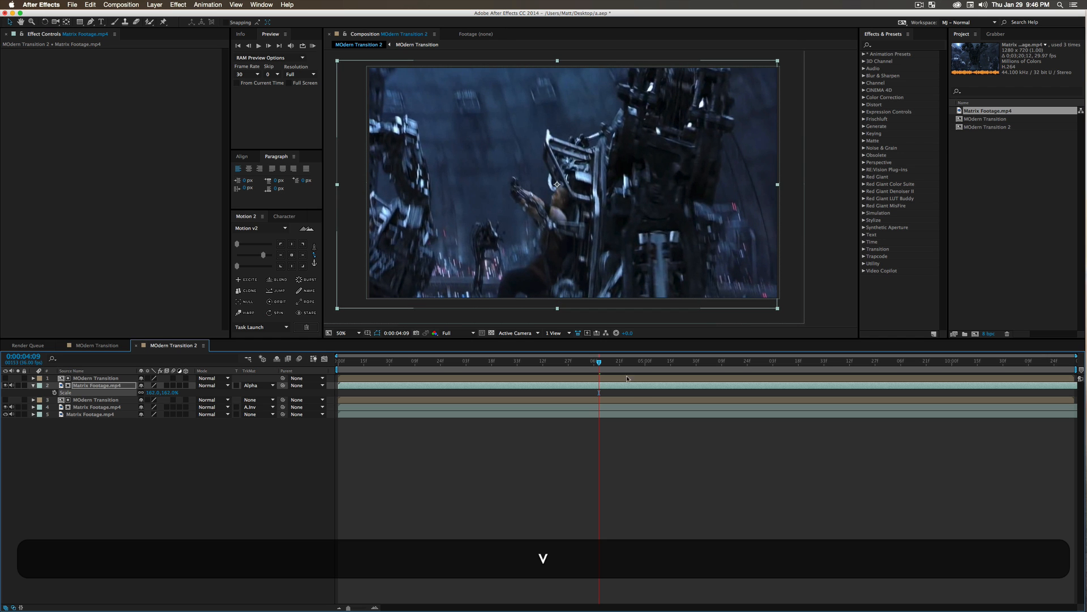
# - Slide the duplicated footage layer well earlier in time to show a different shot, and preview the transition
pyautogui.moveTo(658, 386); pyautogui.dragTo(418, 369)
pyautogui.moveTo(813, 383)
pyautogui.mouseDown()
pyautogui.moveTo(516, 373)
pyautogui.moveTo(814, 378)
pyautogui.mouseUp()
pyautogui.moveTo(904, 383); pyautogui.dragTo(615, 367)
pyautogui.moveTo(974, 388); pyautogui.dragTo(854, 384)
pyautogui.moveTo(552, 363); pyautogui.dragTo(448, 370)
pyautogui.press('space')
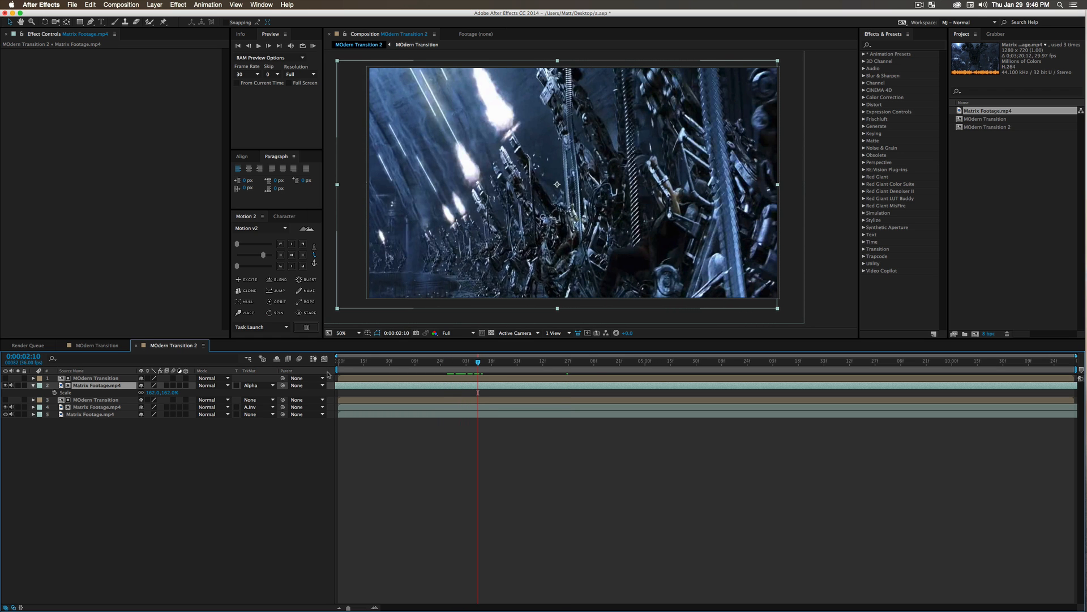
# - Offset the top MOdern Transition matte a few frames later and check it at 0:00:01:32
pyautogui.click(91, 378)
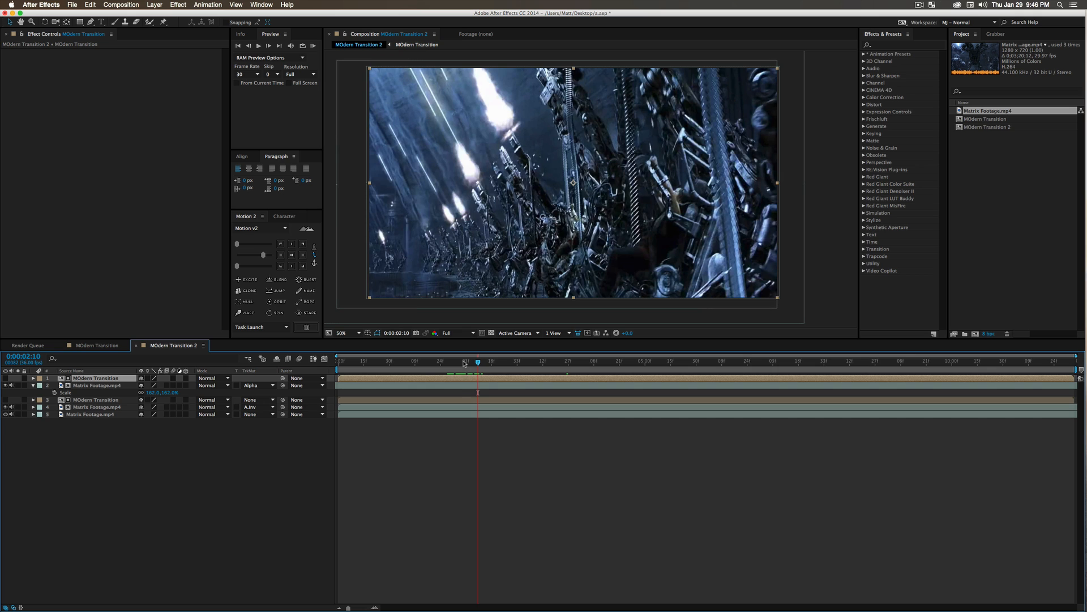
pyautogui.click(350, 363)
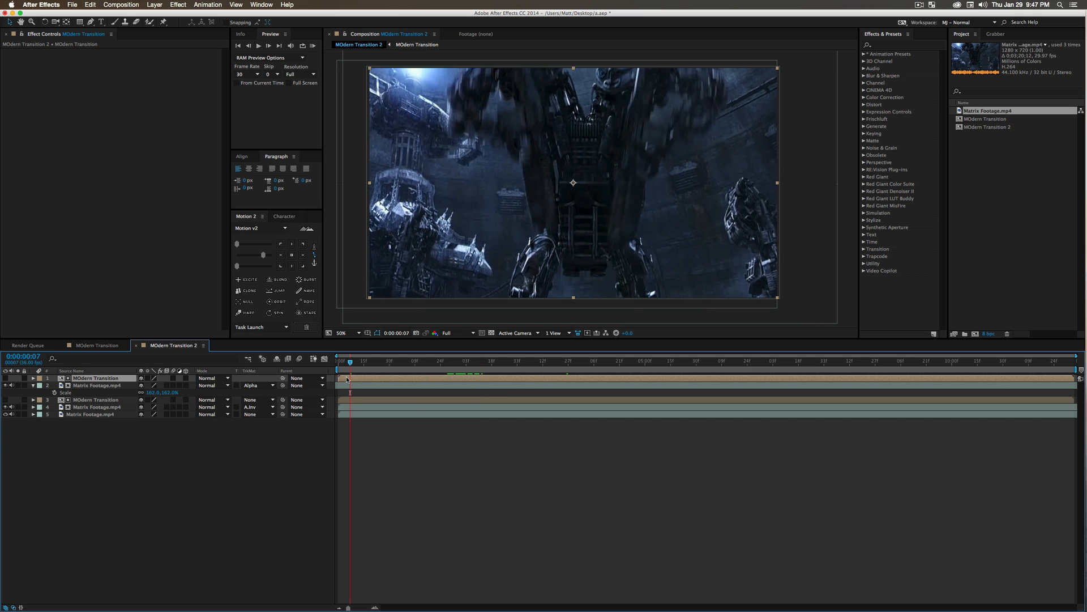
pyautogui.press('alt')
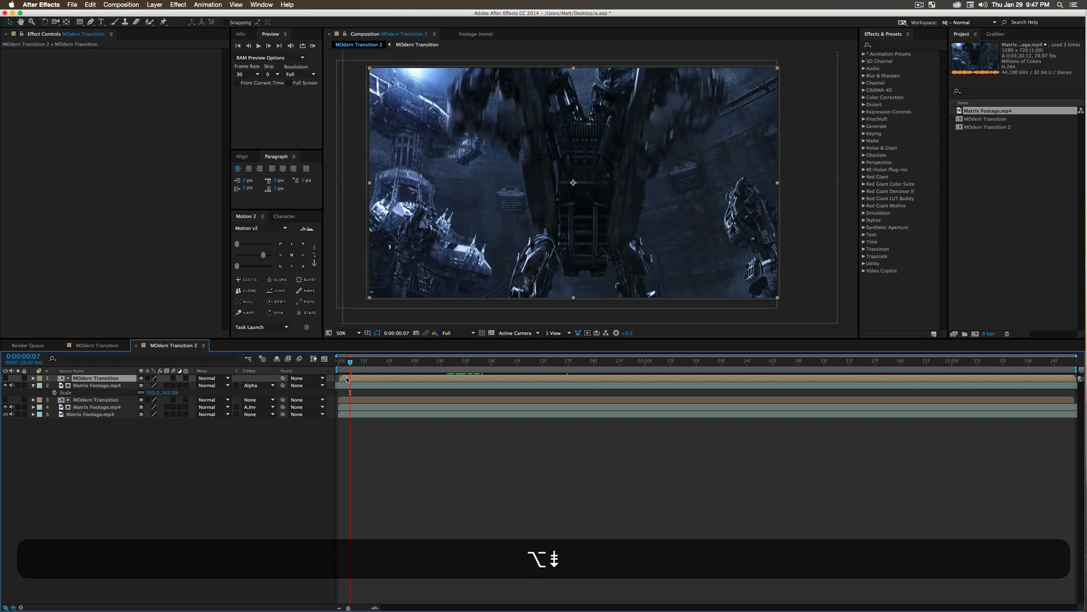
pyautogui.moveTo(352, 360); pyautogui.dragTo(454, 374)
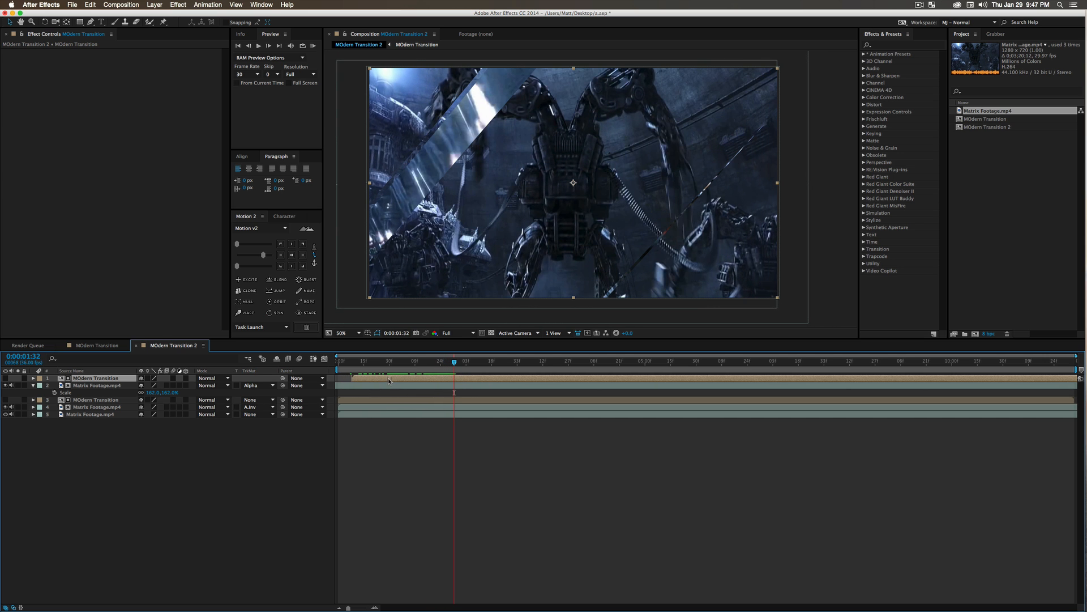
# - Preview from 0:00:00:20 and nudge the top MOdern Transition matte slightly earlier
pyautogui.click(416, 362)
pyautogui.click(374, 366)
pyautogui.press('space')
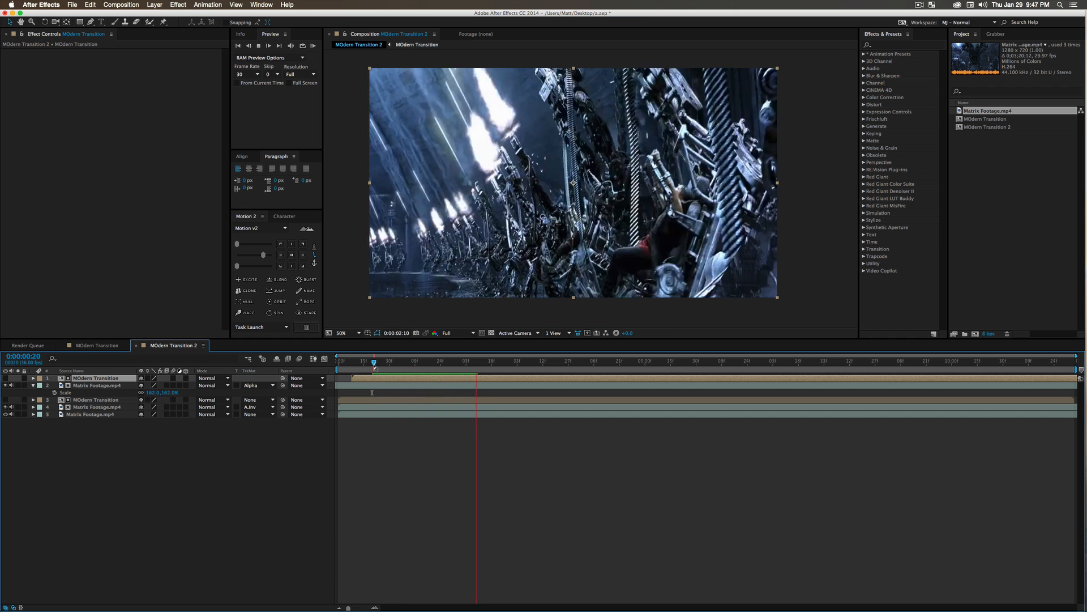
pyautogui.press('space')
pyautogui.moveTo(446, 365); pyautogui.dragTo(438, 378)
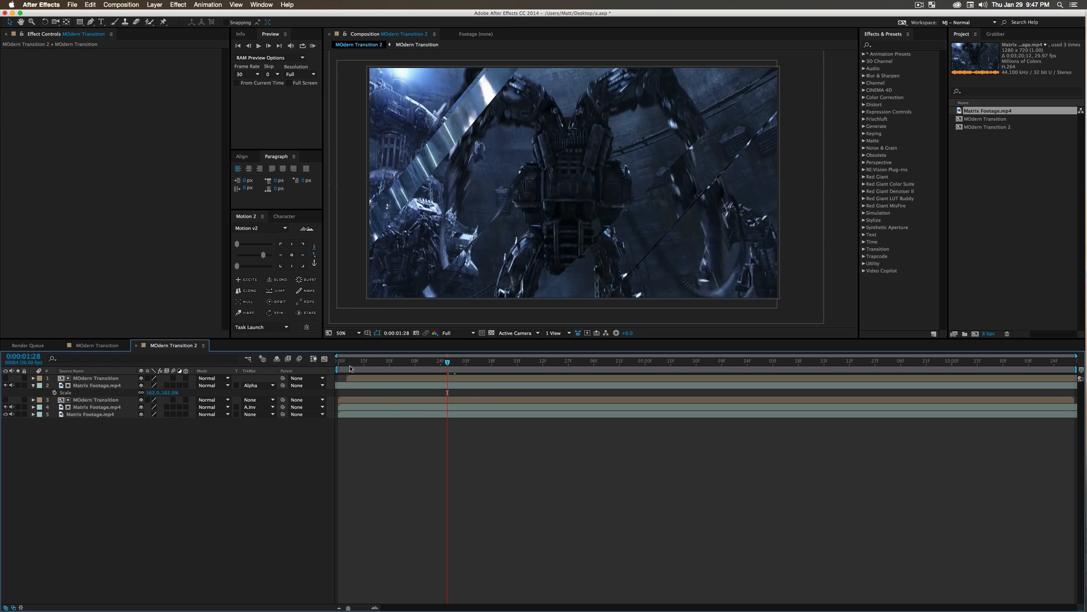
# - Play the composition from the start and nudge the top MOdern Transition matte slightly later
pyautogui.press('Home')
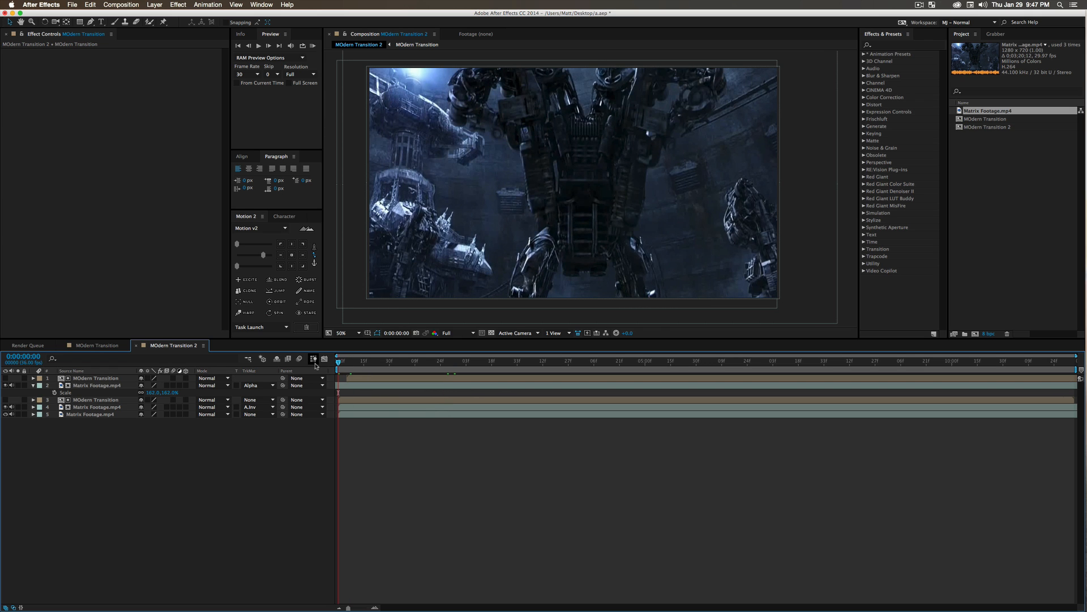
pyautogui.press('space')
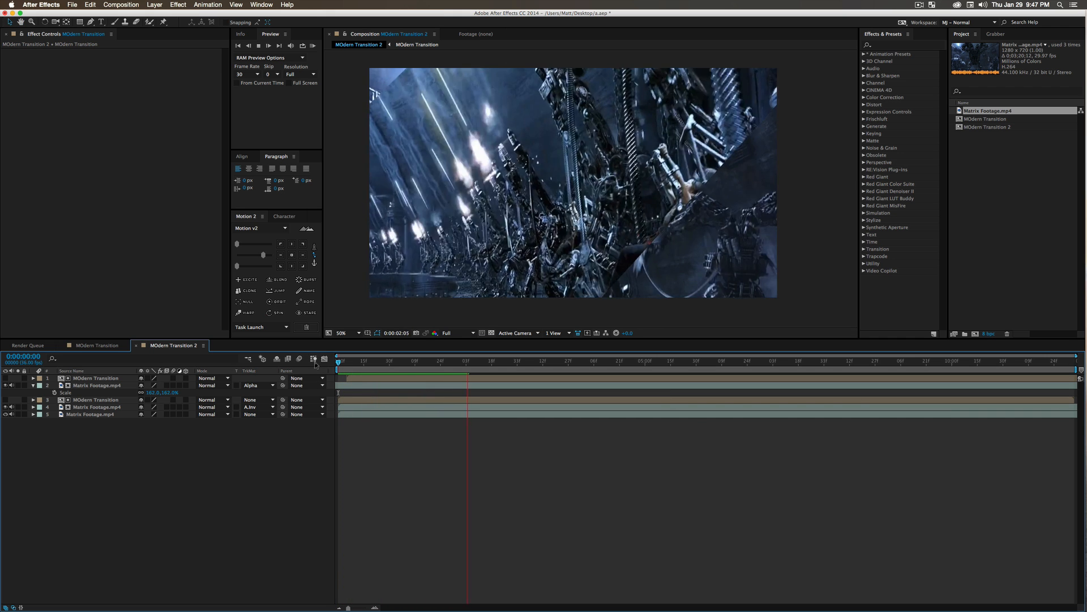
pyautogui.press('space')
pyautogui.click(460, 369)
pyautogui.moveTo(460, 368); pyautogui.dragTo(469, 379)
pyautogui.click(465, 379)
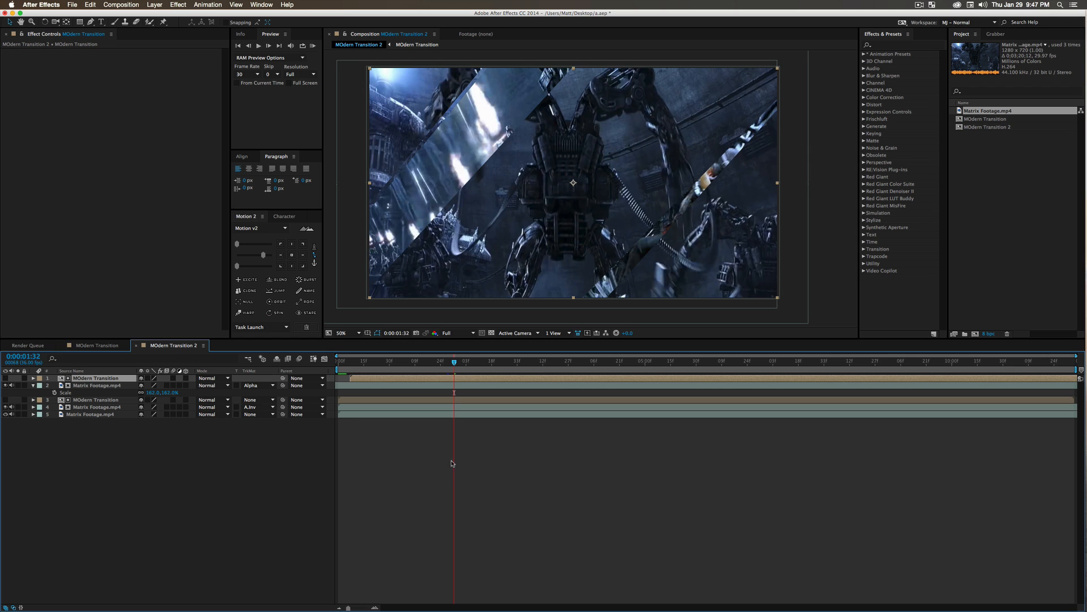
pyautogui.click(420, 369)
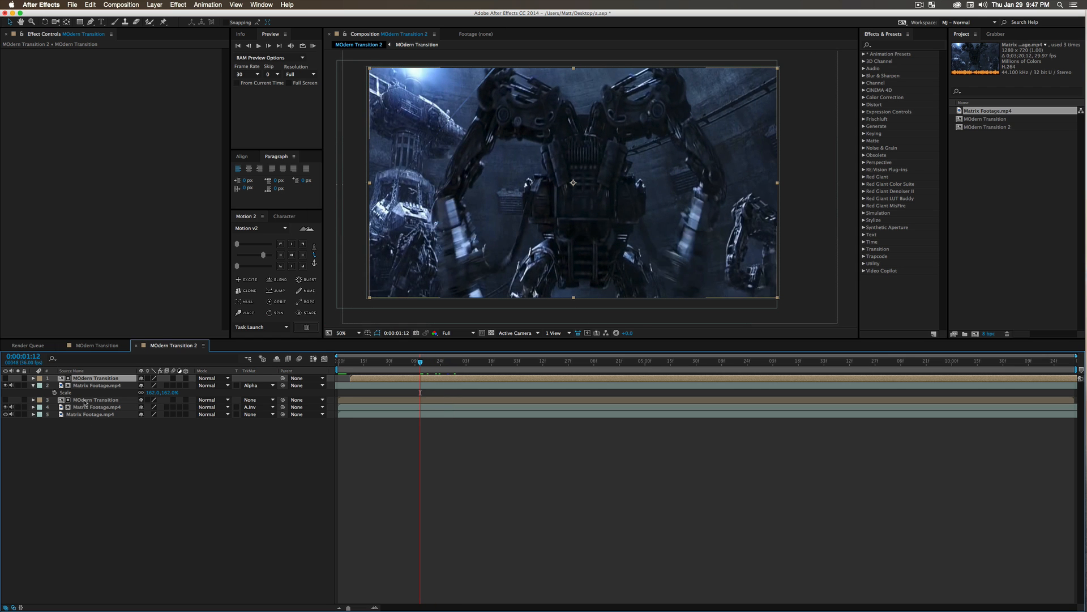
# - Reveal the keyframed properties of all layers and play the layered transition from 0:00:01:12
pyautogui.press('super+a')
pyautogui.press('super+u')
pyautogui.press('u')
pyautogui.click(136, 465)
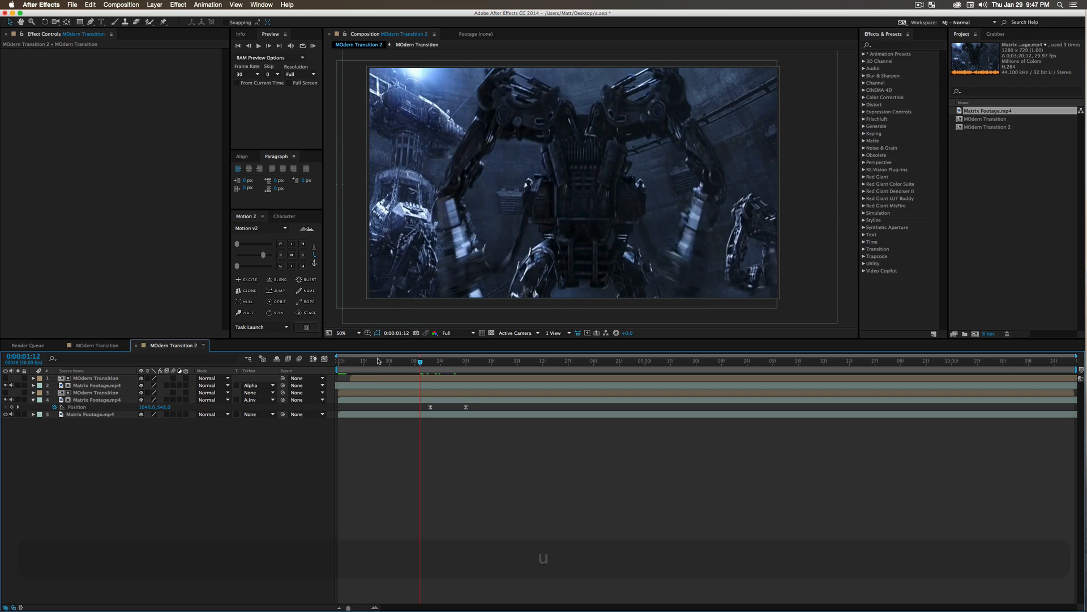
pyautogui.press('space')
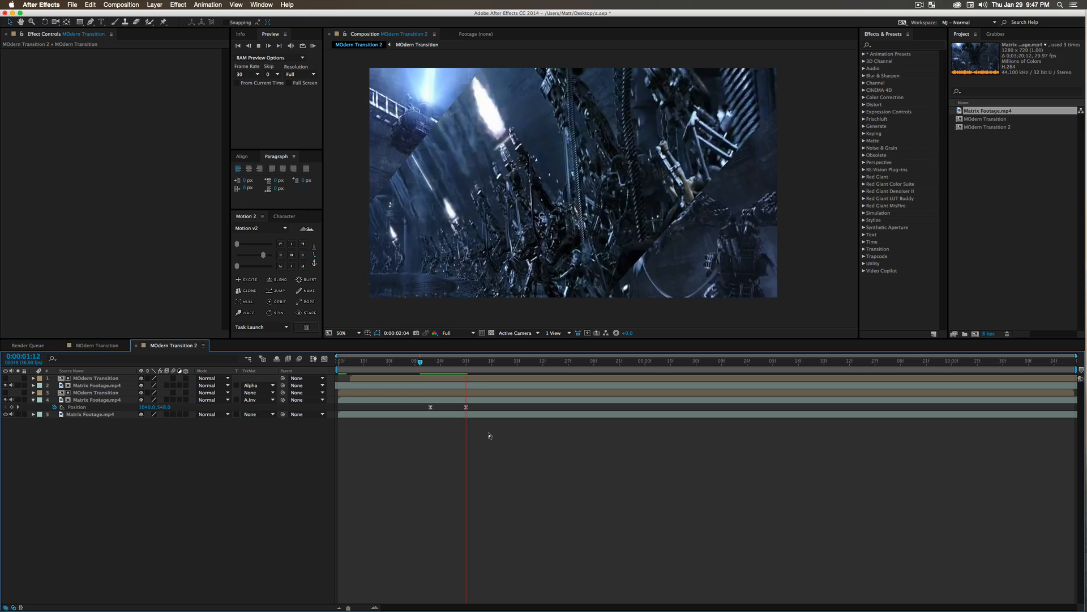
pyautogui.press('space')
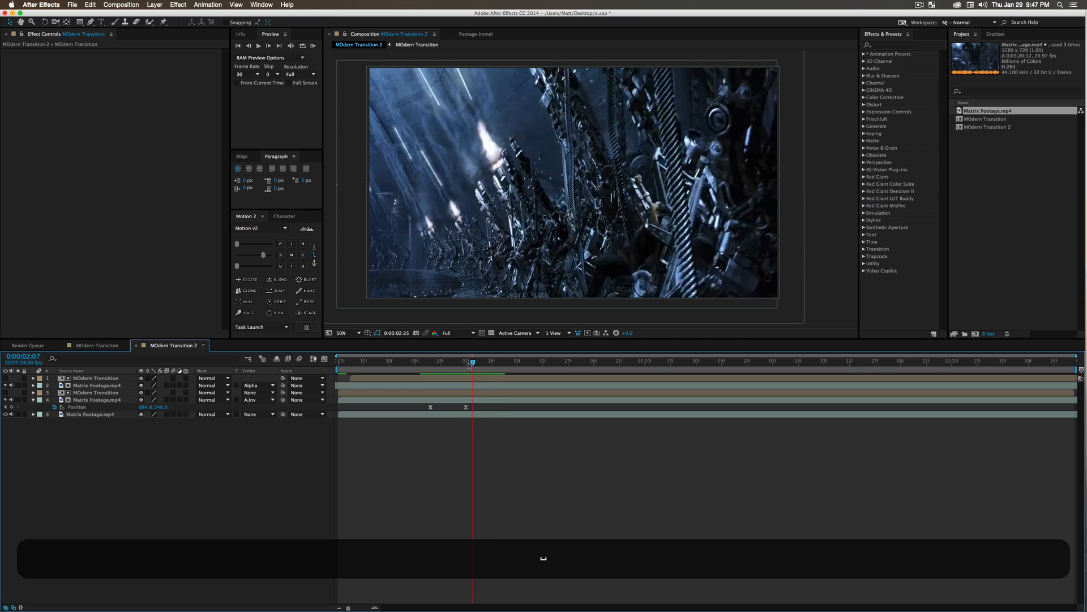
# - Replay the transition from 0:00:01:08 and 0:00:01:14, save the project, and return to 0:00:01:28
pyautogui.click(414, 363)
pyautogui.press('space')
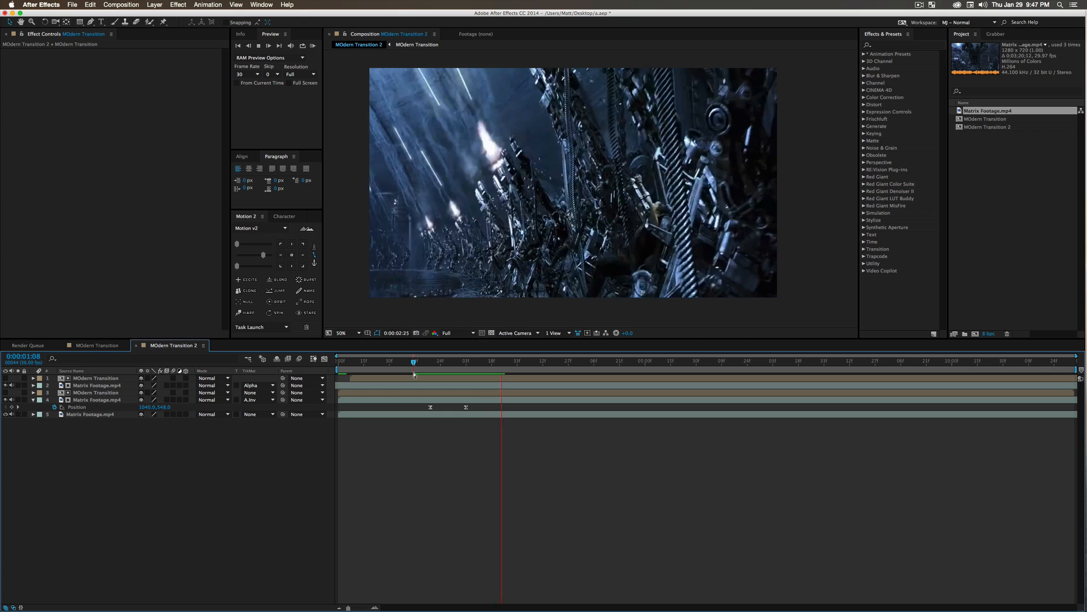
pyautogui.click(424, 365)
pyautogui.press('space')
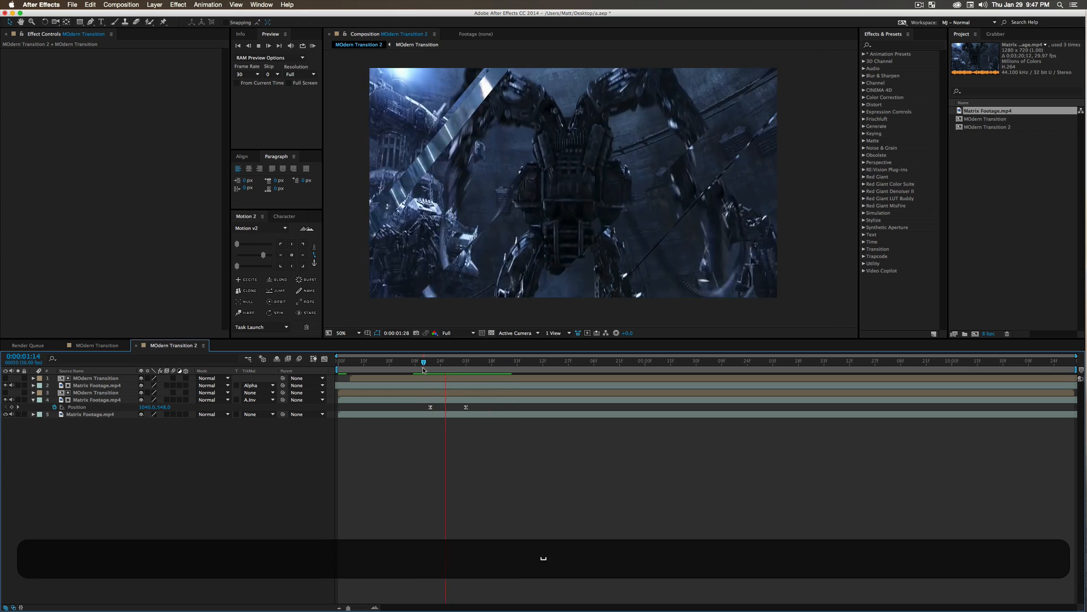
pyautogui.press('space')
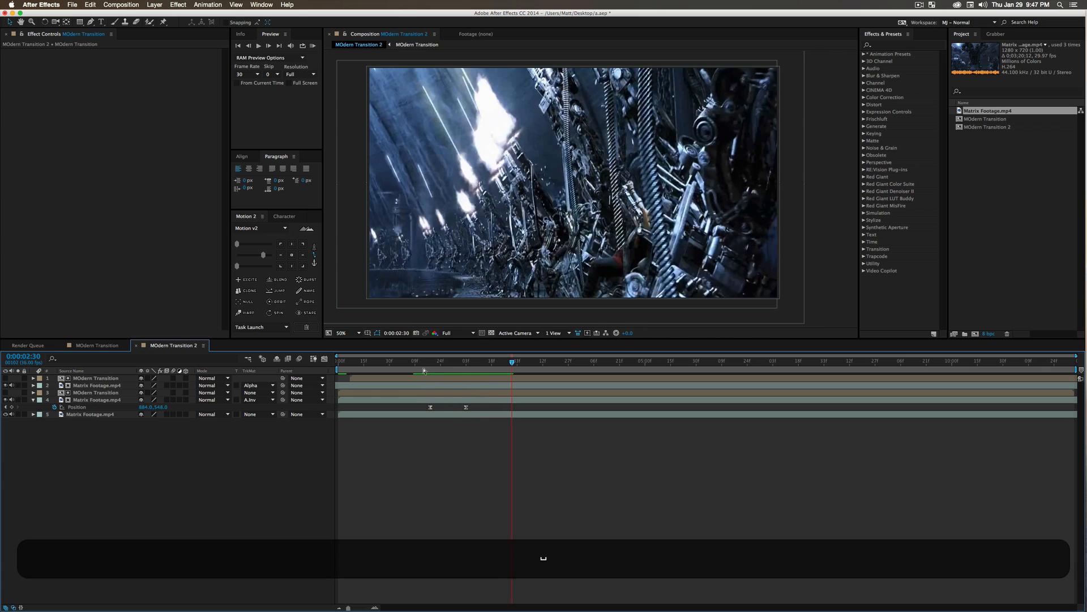
pyautogui.press('super+s')
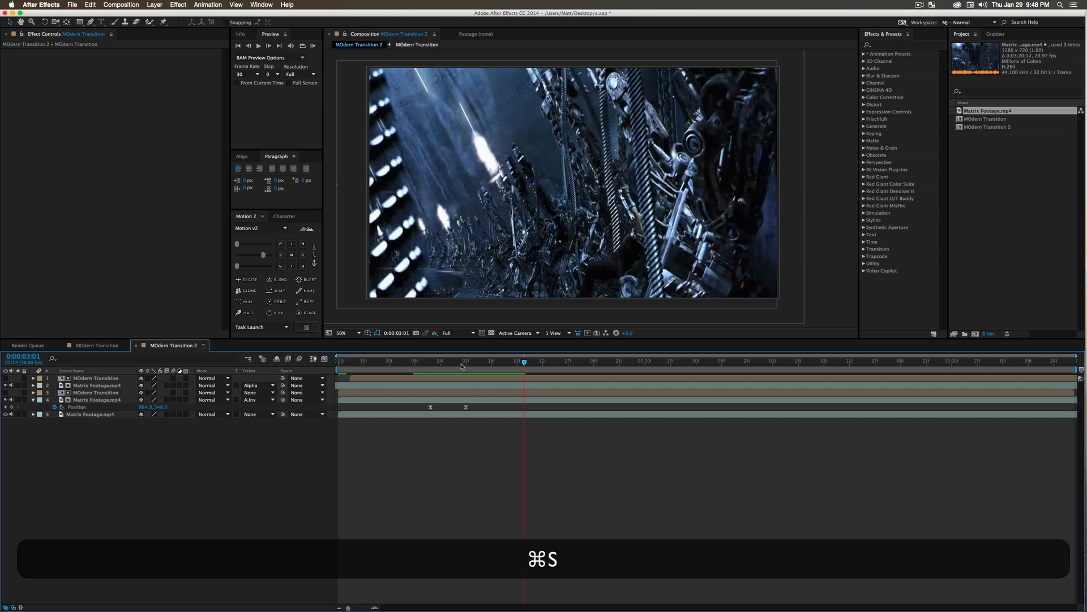
pyautogui.click(447, 368)
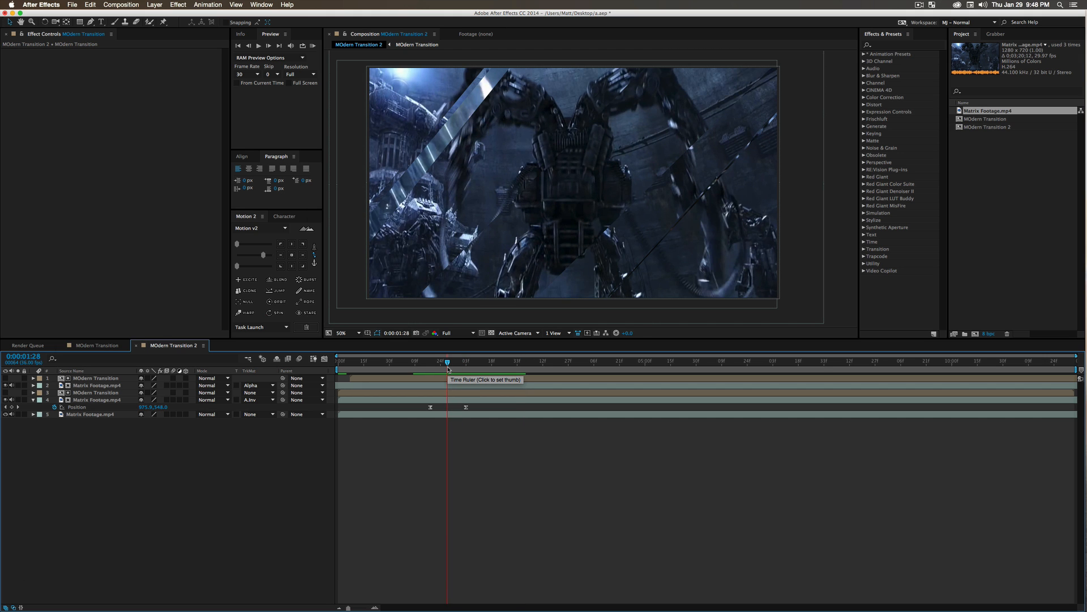
# - Play the layered transition from 0:00:01:15 and save the project
pyautogui.moveTo(448, 368); pyautogui.dragTo(426, 372)
pyautogui.press('space')
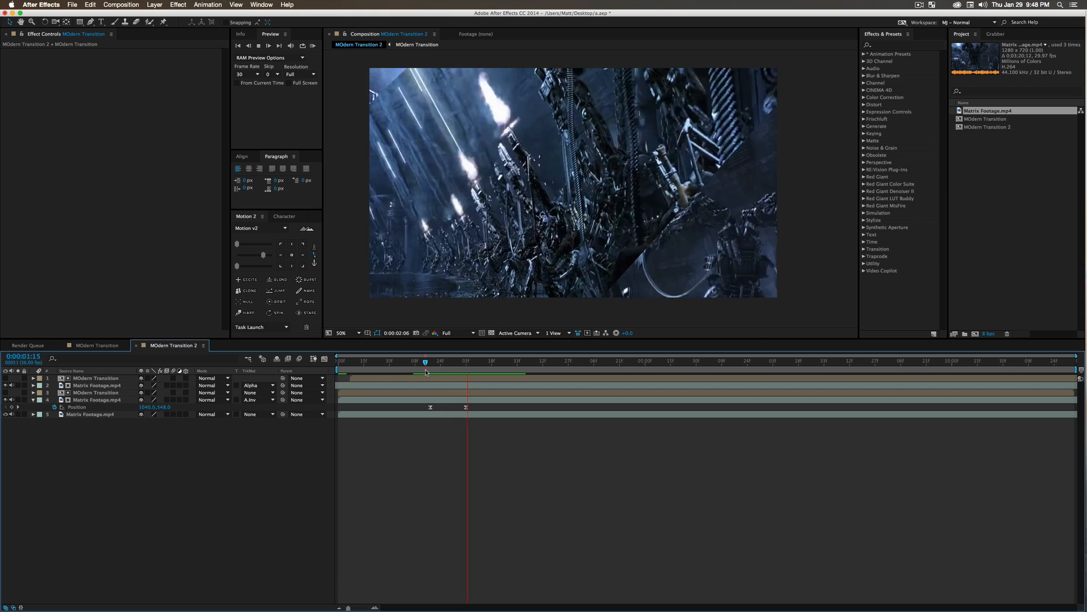
pyautogui.press('super+s')
# - Go to 0:00:01:30 and collapse the keyframed properties of all layers
pyautogui.moveTo(447, 367)
pyautogui.mouseDown()
pyautogui.moveTo(434, 368)
pyautogui.moveTo(456, 373)
pyautogui.moveTo(428, 375)
pyautogui.moveTo(460, 374)
pyautogui.moveTo(450, 373)
pyautogui.mouseUp()
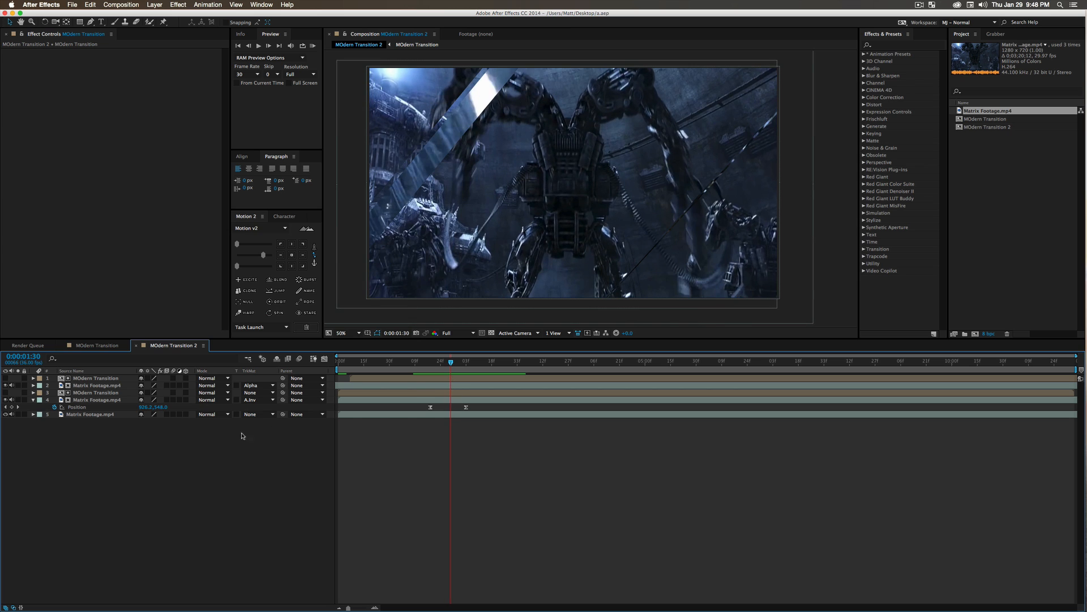
pyautogui.press('super+a')
pyautogui.press('u')
pyautogui.click(262, 441)
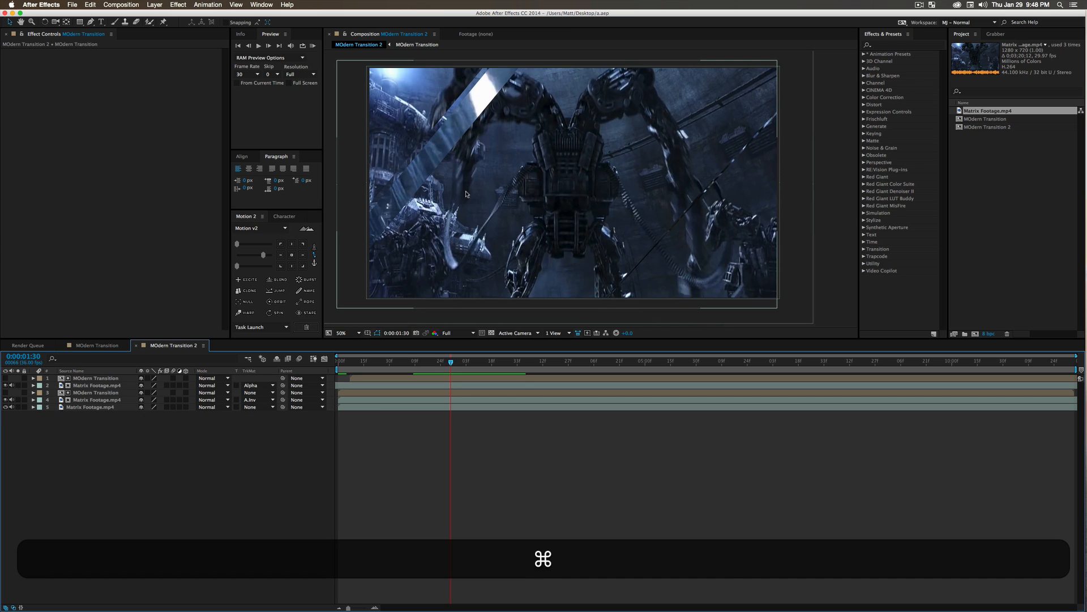
# - Add a text box over the upper-left part of the footage containing the word MATRIX
pyautogui.press('super+t')
pyautogui.moveTo(403, 105); pyautogui.dragTo(543, 164)
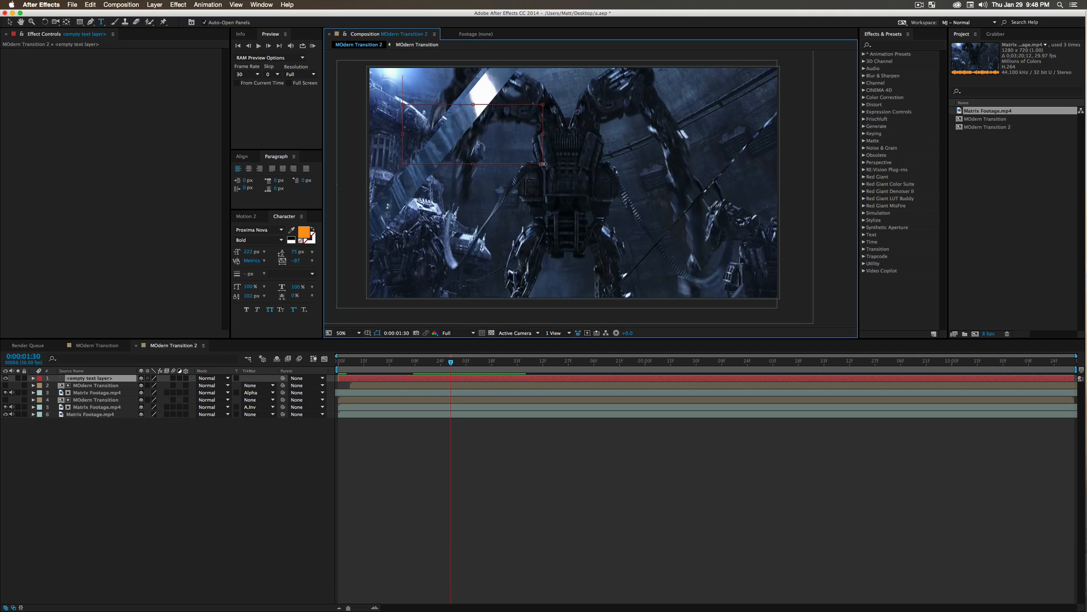
pyautogui.write('MATRIX')
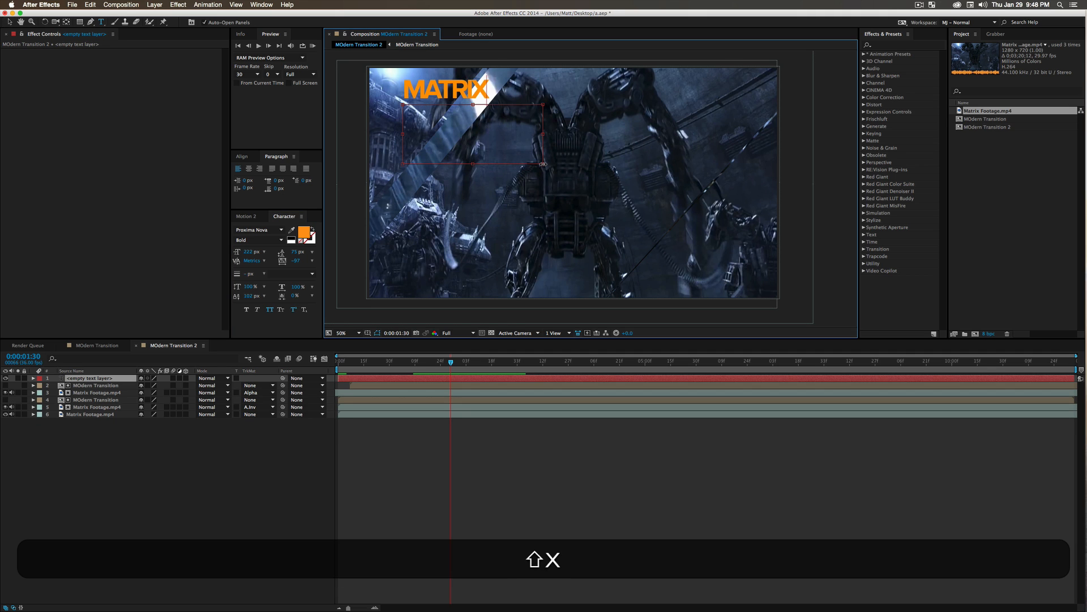
# - Set the baseline shift of the MATRIX text to 0 px
pyautogui.press('shift+super+a')
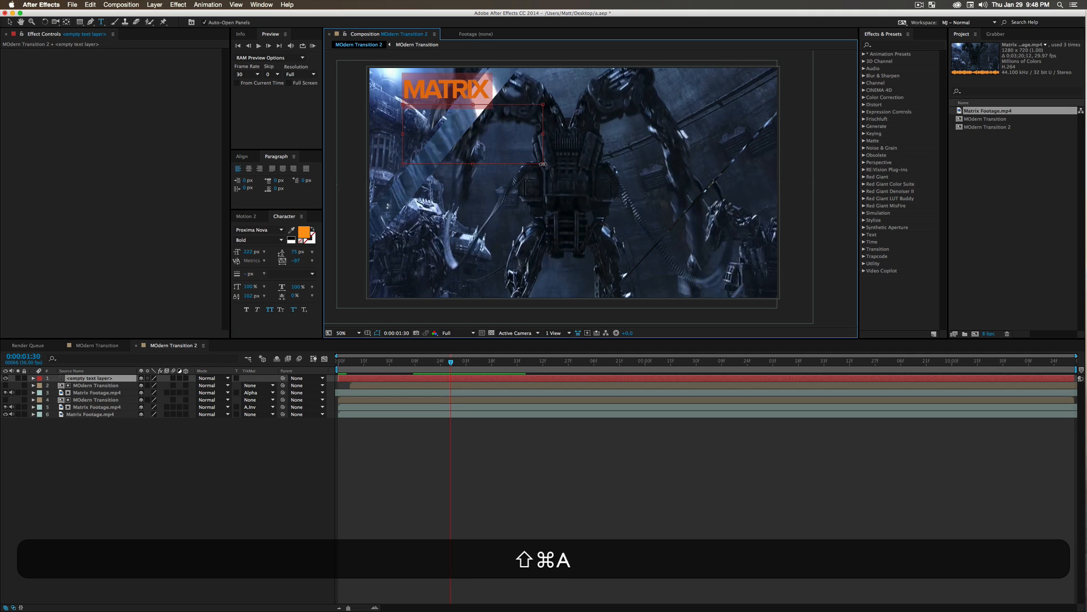
pyautogui.moveTo(249, 301); pyautogui.dragTo(260, 301)
pyautogui.click(261, 302)
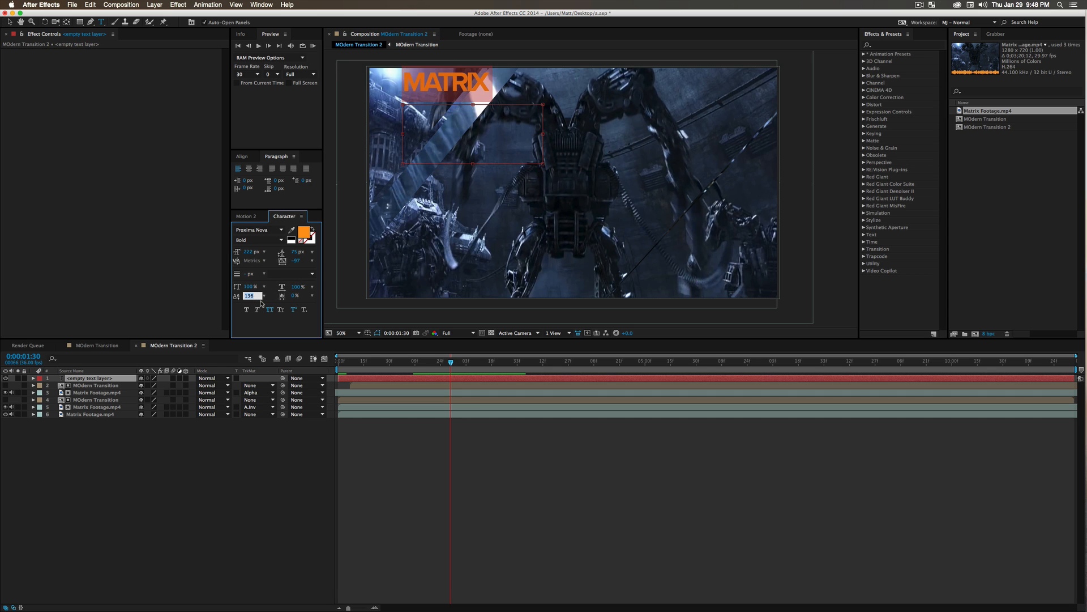
pyautogui.write('0')
pyautogui.press('Return')
pyautogui.click(263, 514)
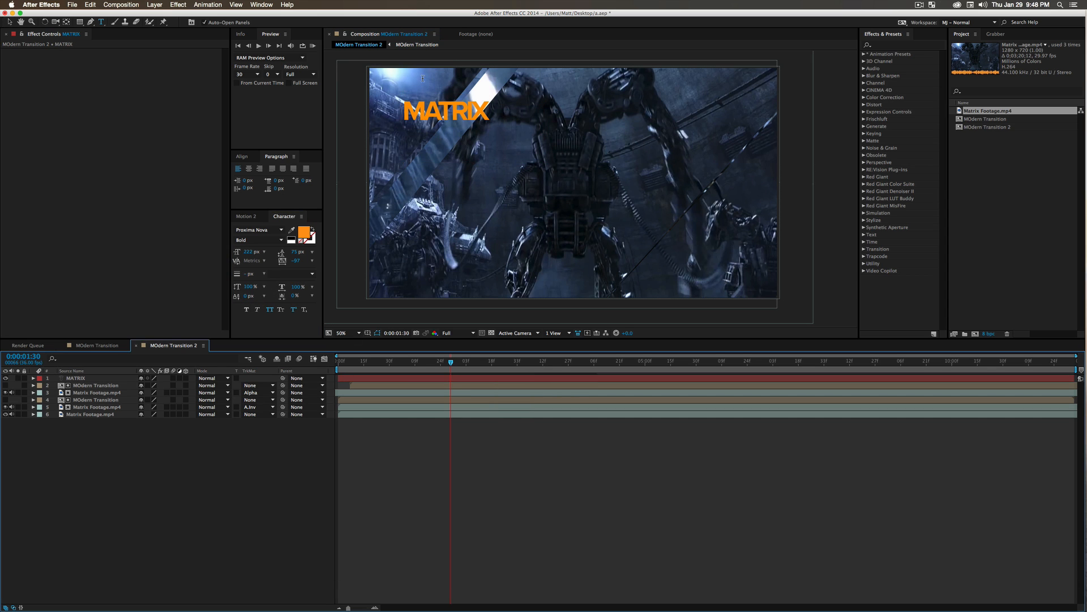
# - Add a second line reading RELOADED beneath MATRIX in the same text layer
pyautogui.click(490, 114)
pyautogui.press('Return')
pyautogui.write('RELOS')
pyautogui.hotkey('shift', 'BackSpace')
pyautogui.write('A')
pyautogui.hotkey('shift', 'BackSpace')
pyautogui.hotkey('shift', 'BackSpace')
pyautogui.write('ADED')
# - Increase the leading of the RELOADED line and change its font style to Regular
pyautogui.press('super+shift+a')
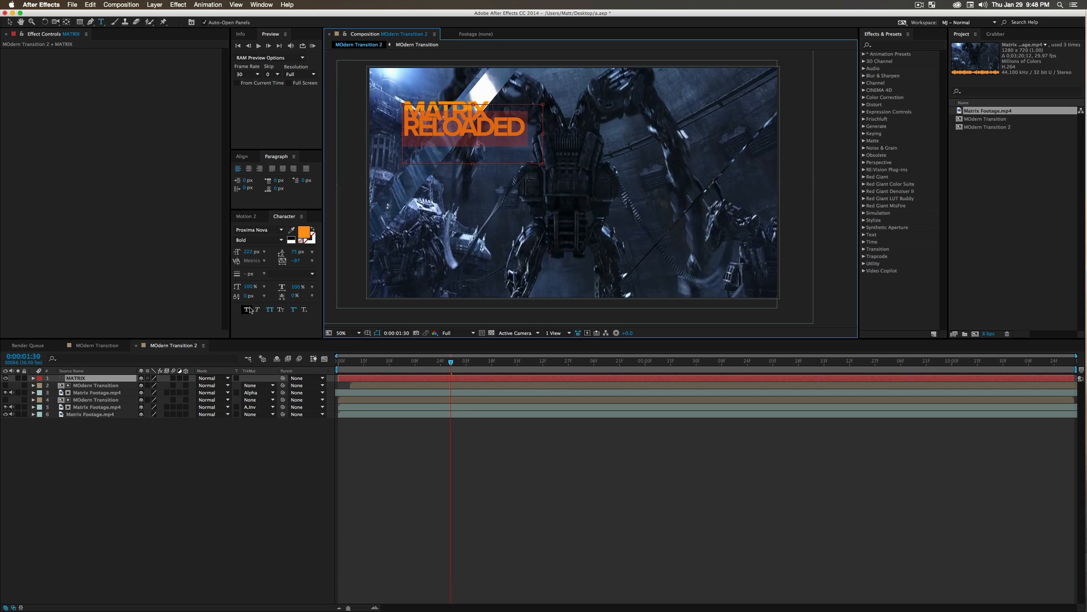
pyautogui.moveTo(295, 255); pyautogui.dragTo(333, 242)
pyautogui.click(270, 239)
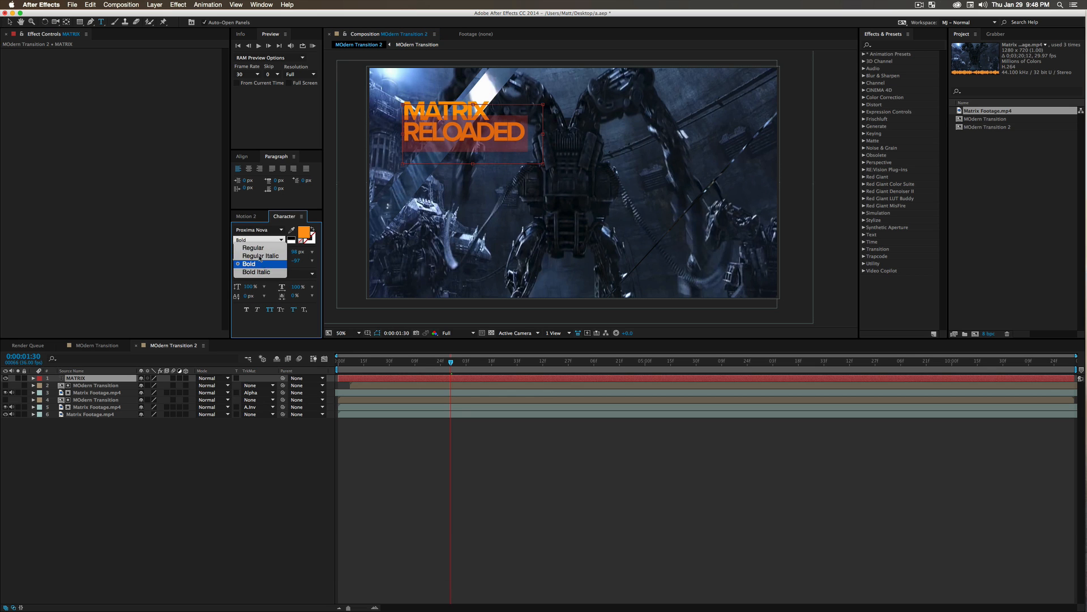
pyautogui.click(256, 259)
# - Change the fill color of both title lines from orange to white
pyautogui.click(303, 234)
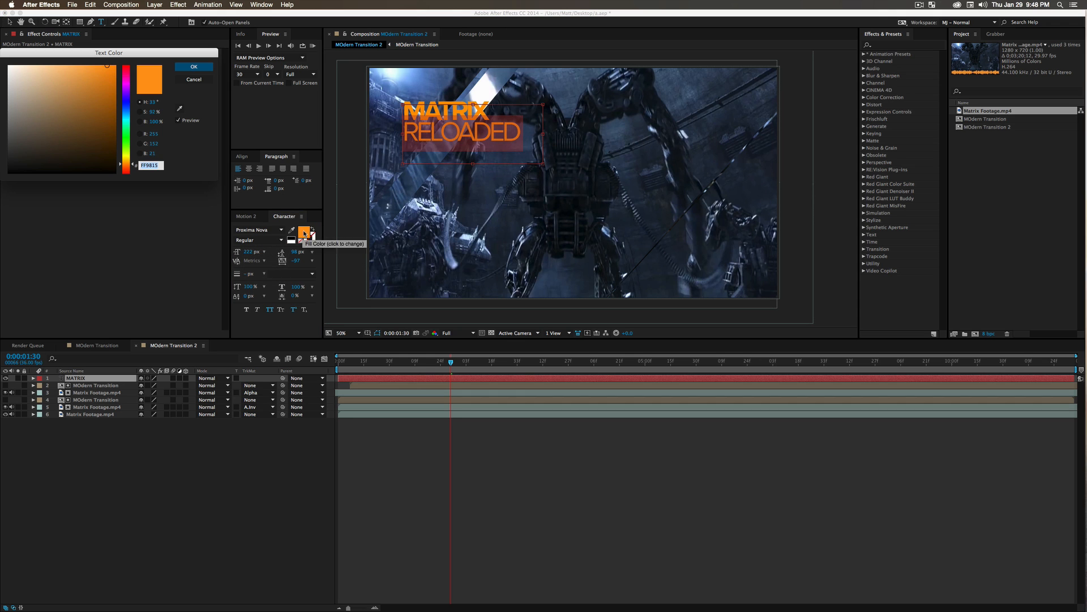
pyautogui.press('Escape')
pyautogui.press('super+a')
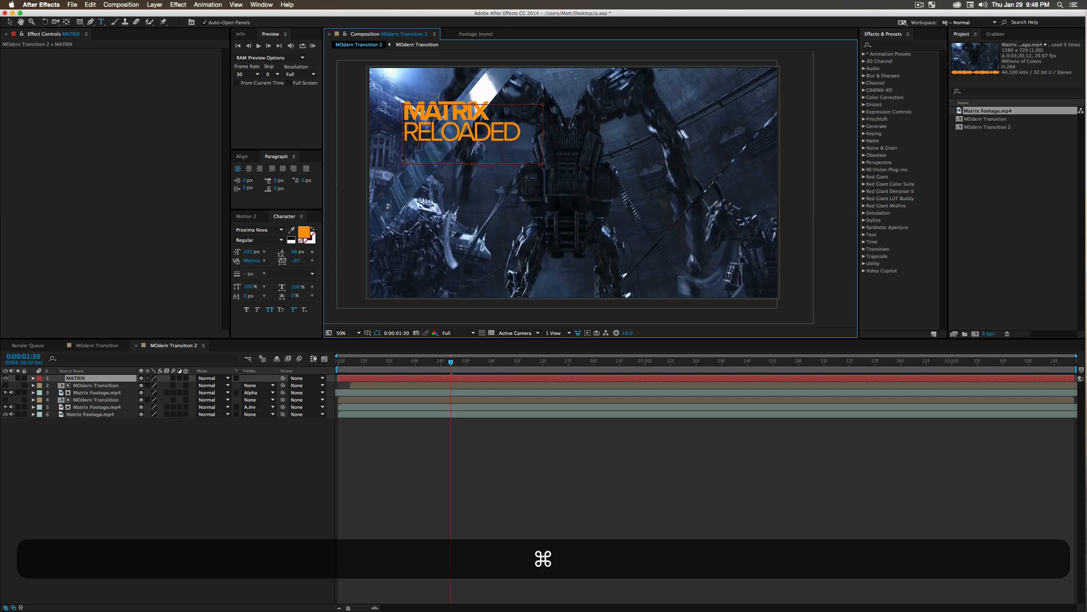
pyautogui.click(303, 232)
pyautogui.click(15, 64)
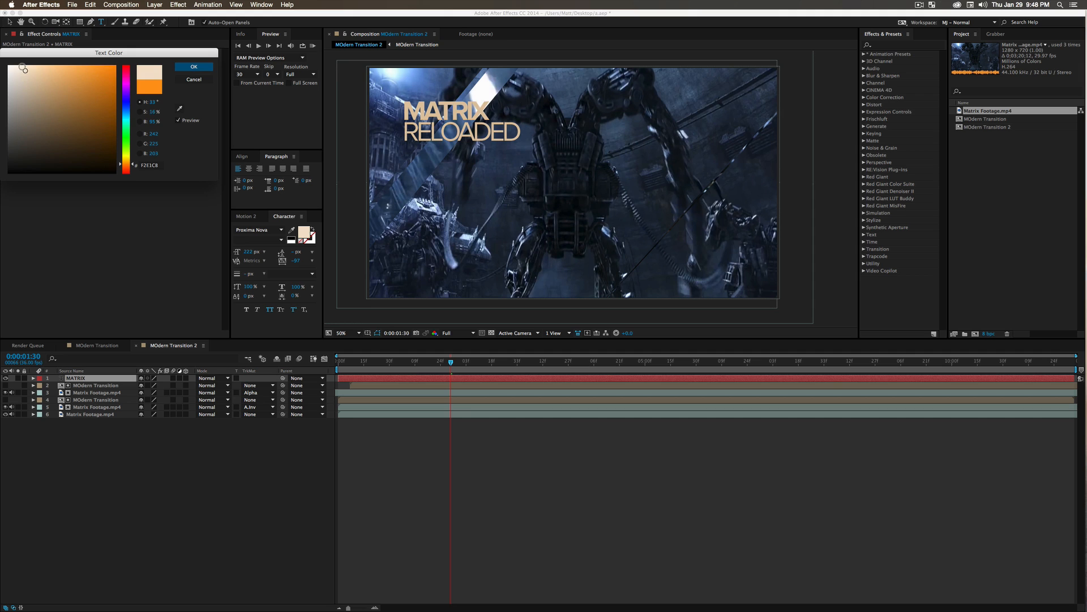
pyautogui.click(193, 67)
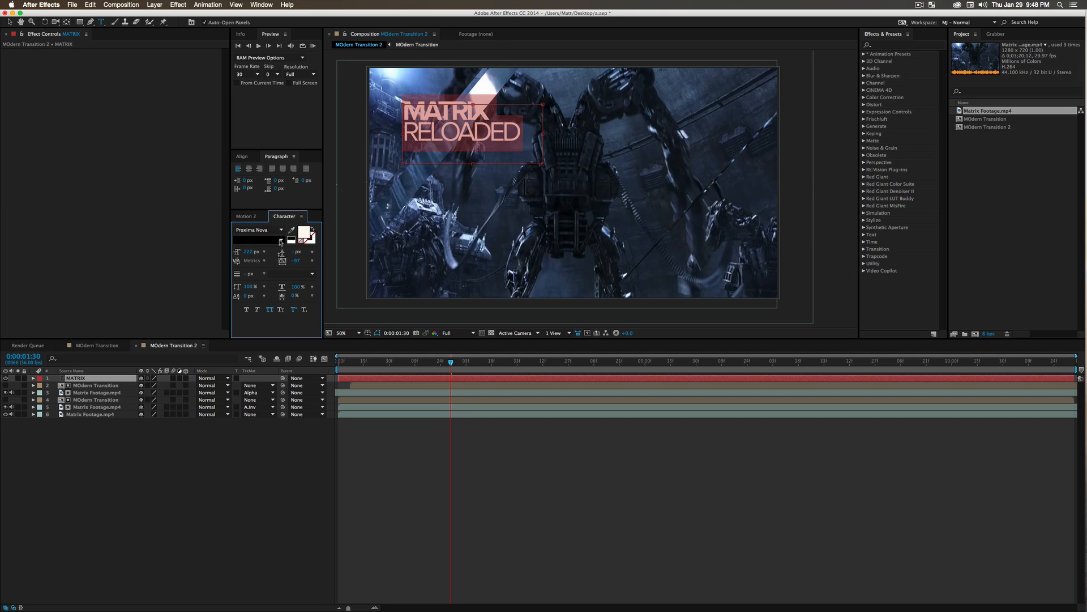
# - Shrink the RELOADED line to about the width of MATRIX and tighten its leading
pyautogui.moveTo(513, 136); pyautogui.dragTo(397, 142)
pyautogui.moveTo(247, 253); pyautogui.dragTo(232, 256)
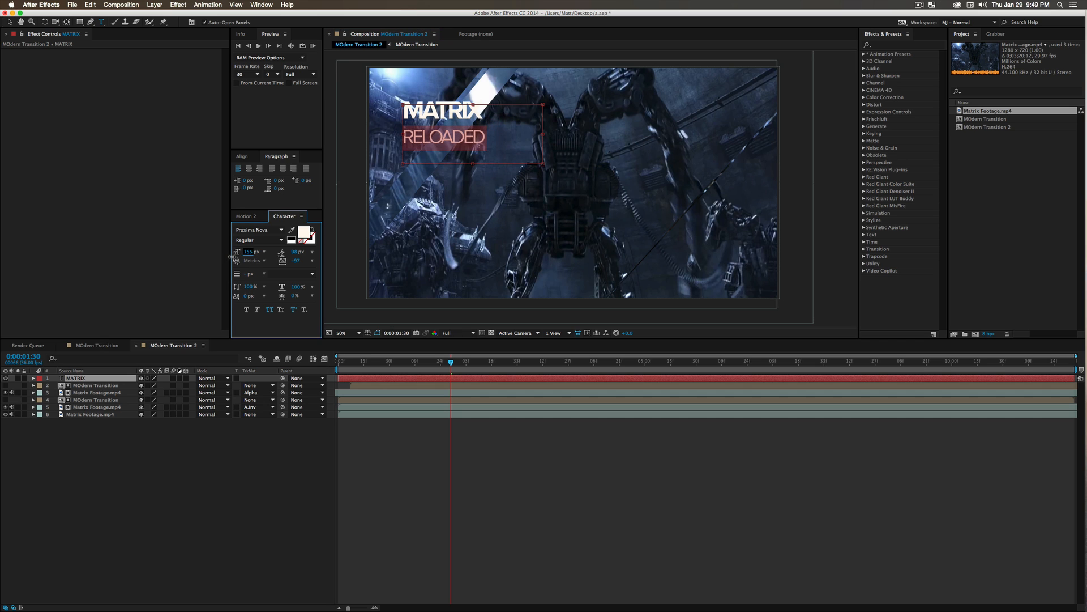
pyautogui.moveTo(298, 251); pyautogui.dragTo(283, 252)
pyautogui.click(482, 128)
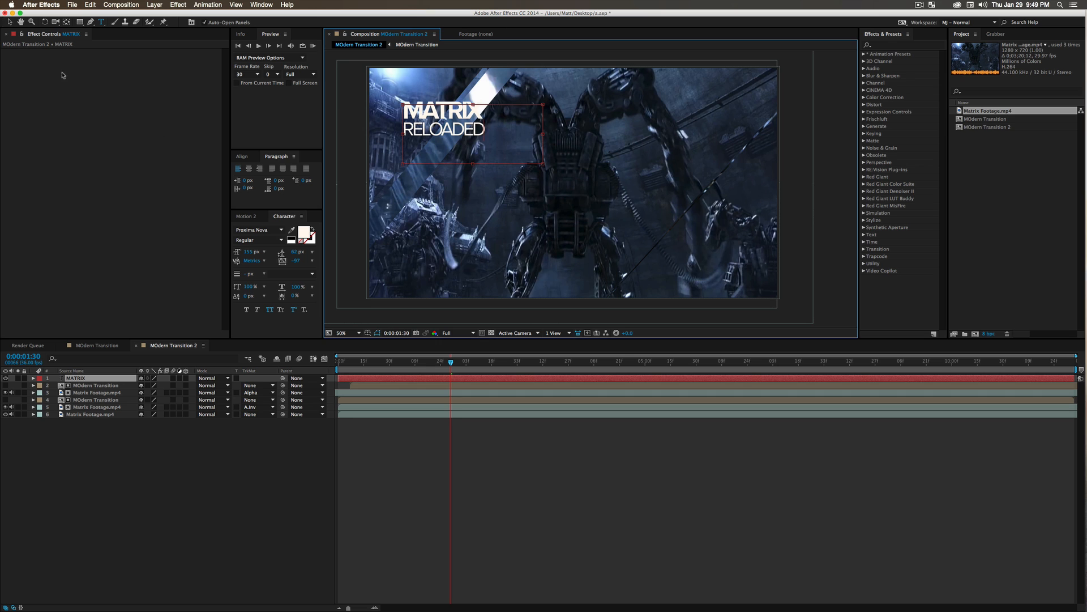
# - Move the title to the left side at mid-height, aligning its left edge with the outer line of the Title/Action Safe guides
pyautogui.click(9, 22)
pyautogui.moveTo(433, 117); pyautogui.dragTo(431, 174)
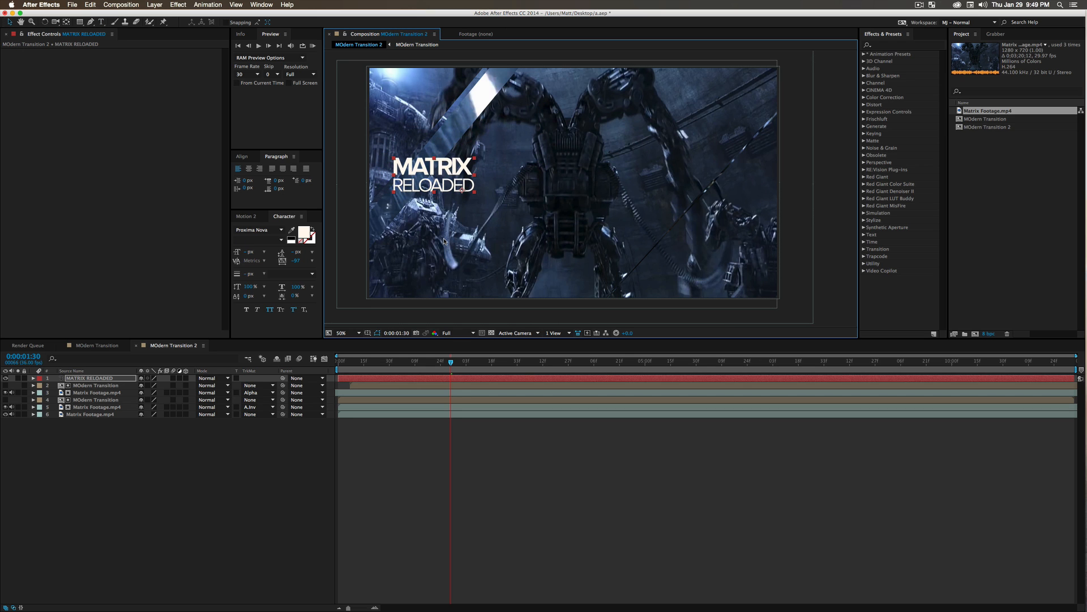
pyautogui.click(368, 333)
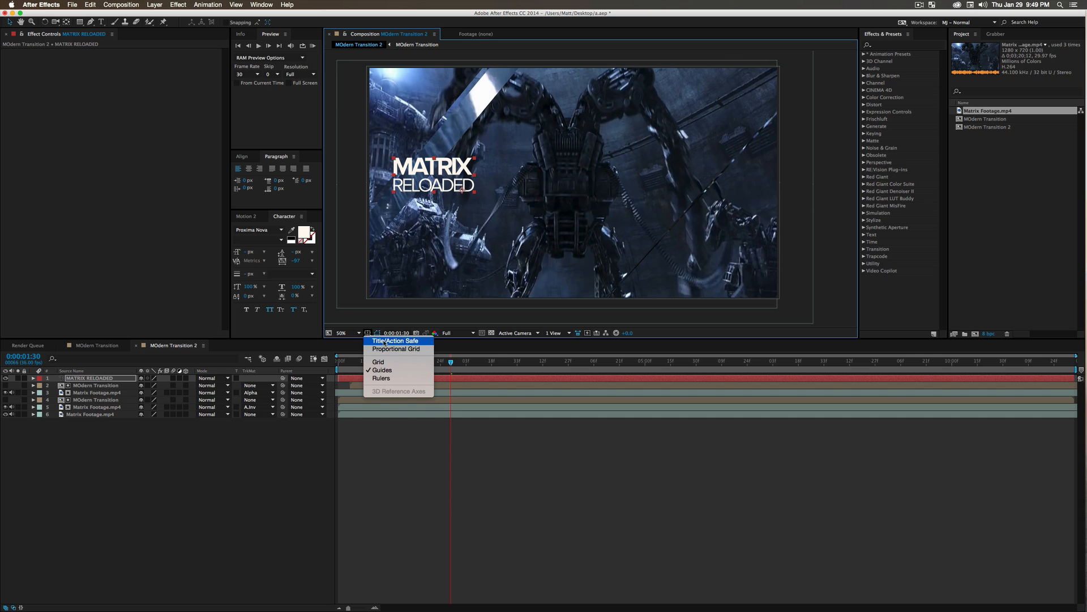
pyautogui.click(386, 341)
pyautogui.moveTo(410, 166); pyautogui.dragTo(408, 175)
pyautogui.moveTo(460, 198); pyautogui.dragTo(460, 196)
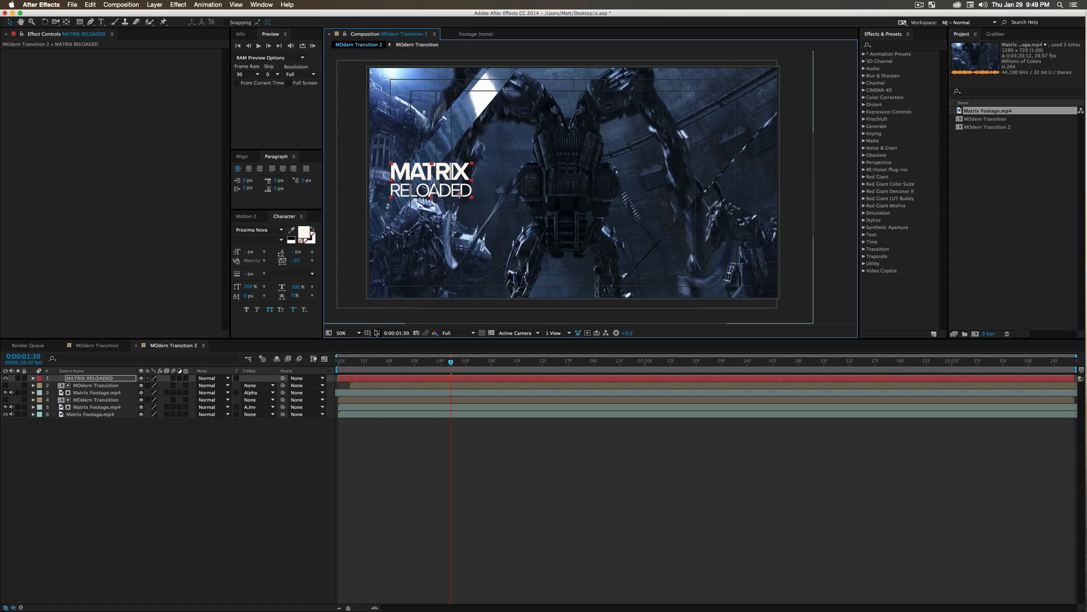
# - Hide the Title/Action Safe guides and deselect the title layer
pyautogui.click(371, 332)
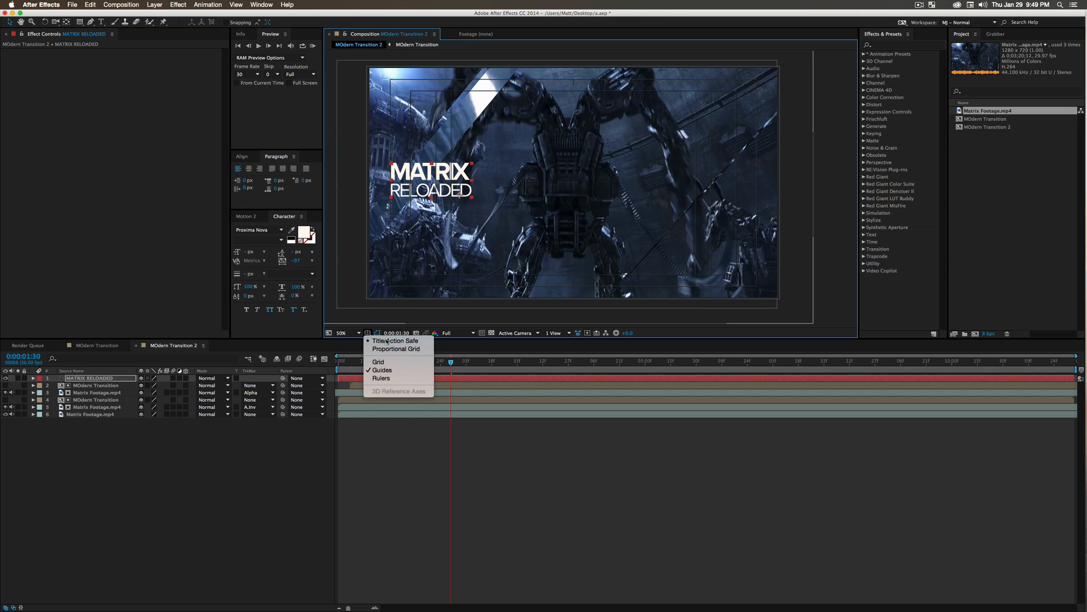
pyautogui.click(395, 341)
pyautogui.click(288, 443)
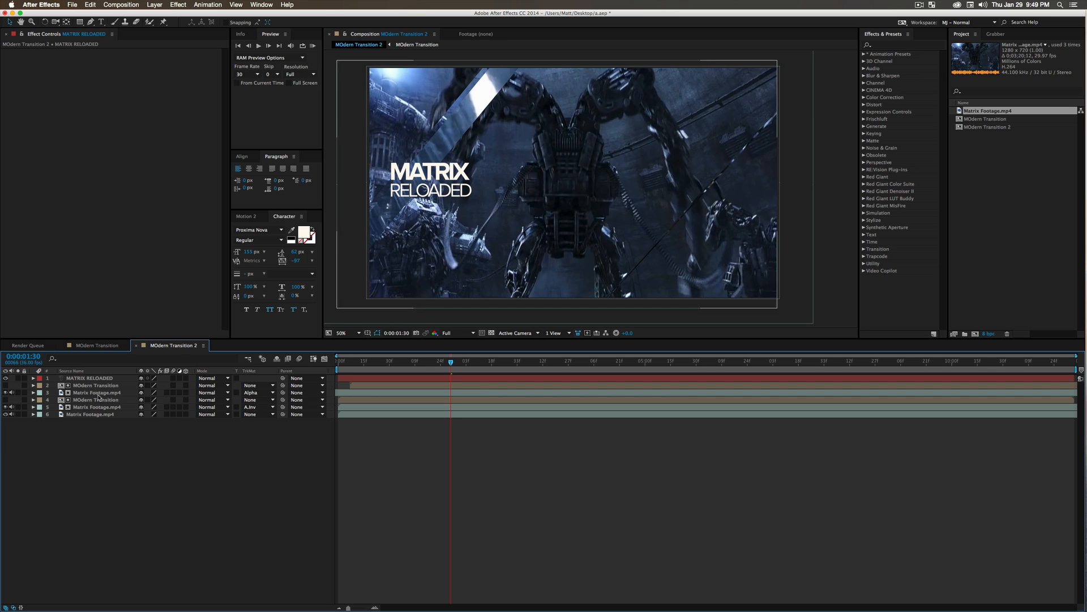
# - Duplicate the MATRIX RELOADED text layer and delete the word MATRIX from the copy
pyautogui.click(83, 378)
pyautogui.press('super+d')
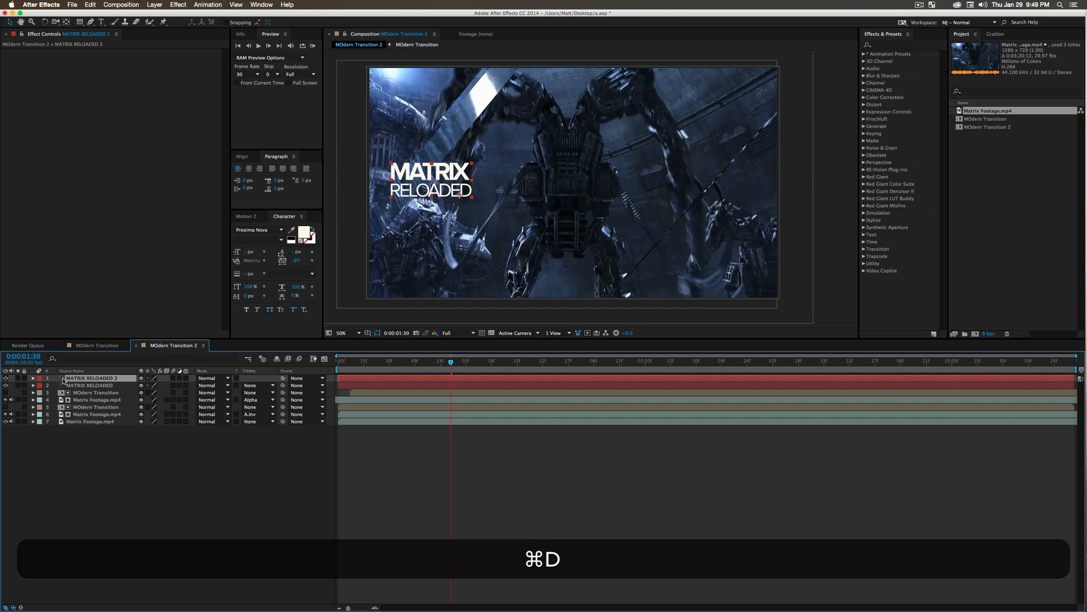
pyautogui.doubleClick(63, 380)
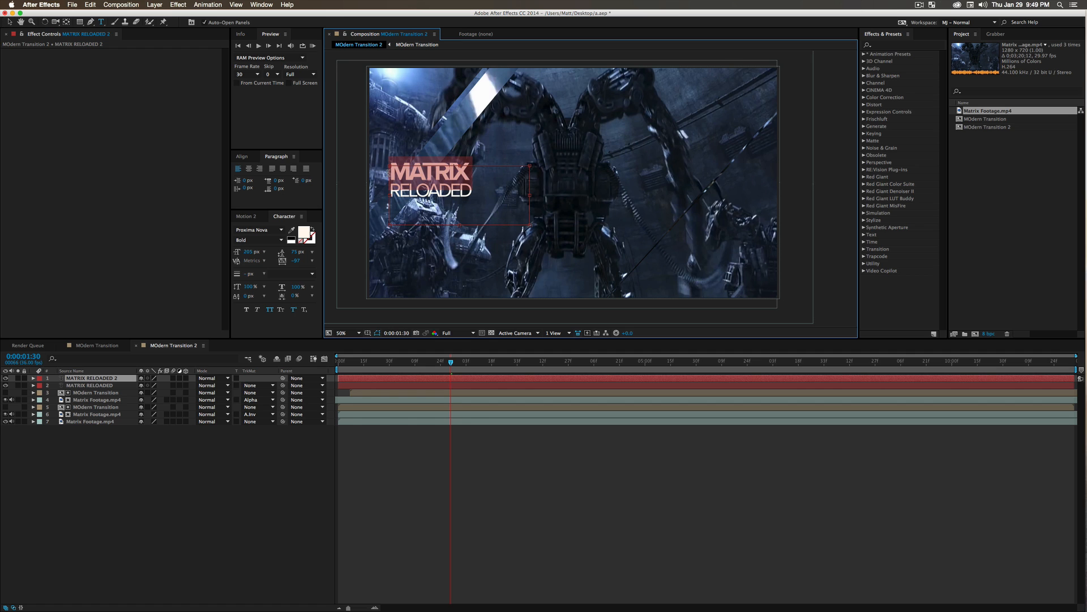
pyautogui.press('BackSpace')
# - Delete RELOADED from the original text layer and place the RELOADED layer below the MATRIX layer
pyautogui.click(59, 387)
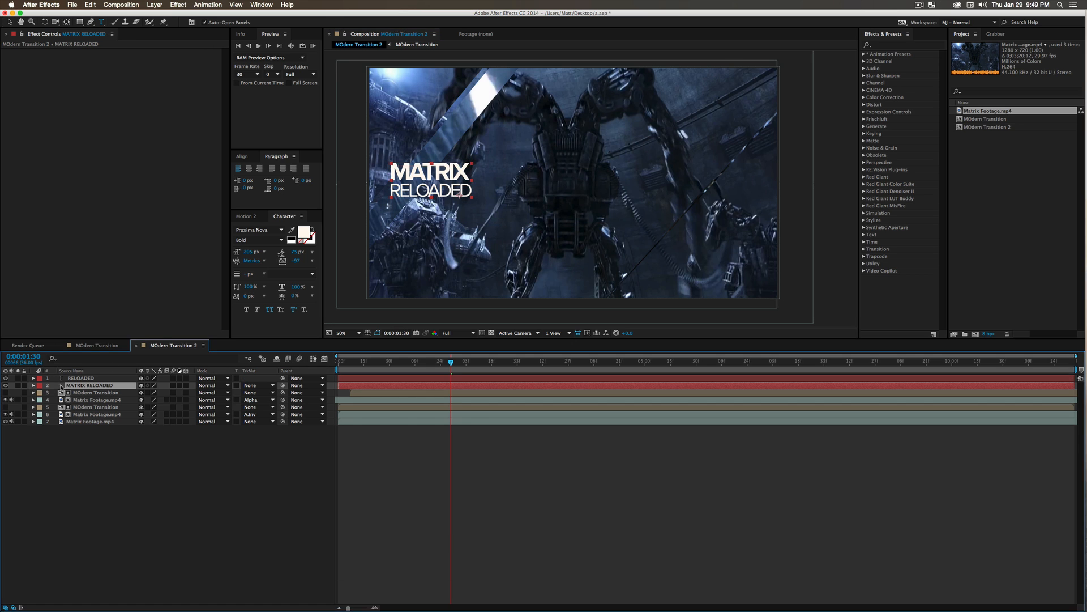
pyautogui.moveTo(476, 189); pyautogui.dragTo(390, 190)
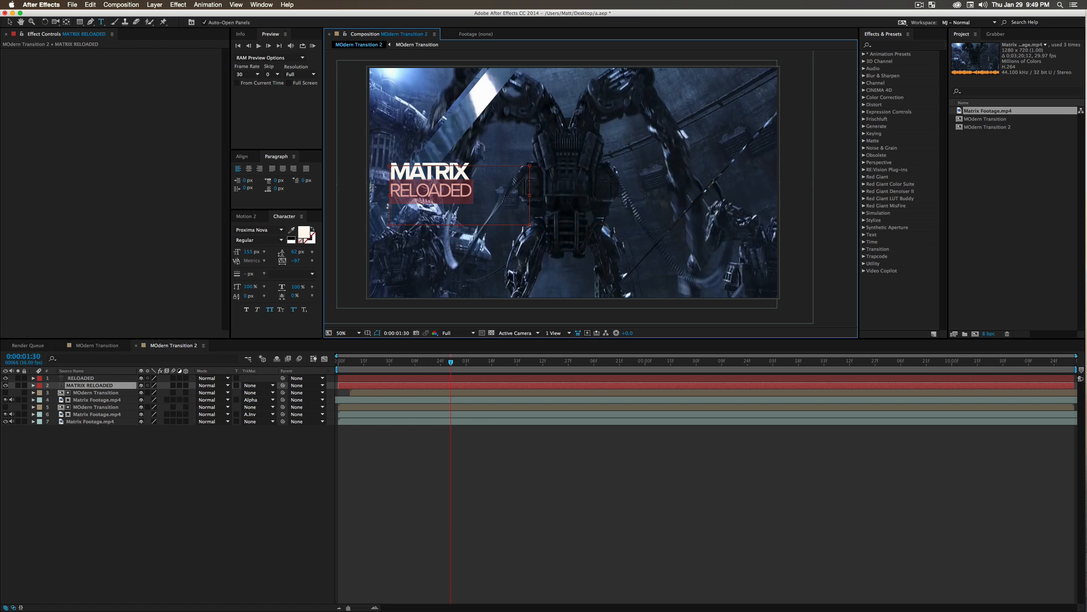
pyautogui.press('BackSpace')
pyautogui.click(318, 501)
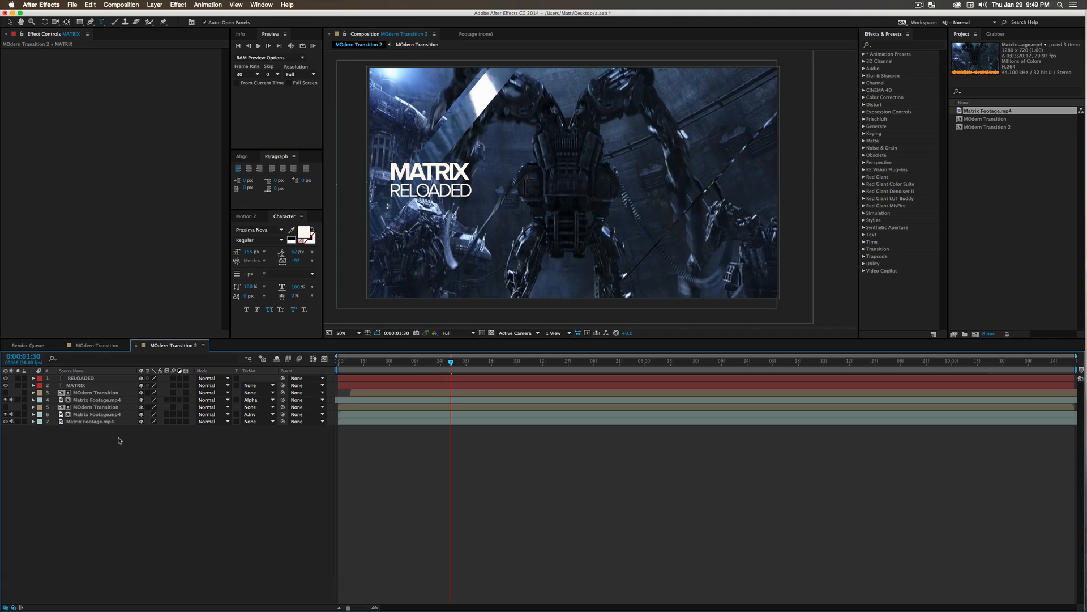
pyautogui.moveTo(80, 378); pyautogui.dragTo(78, 389)
pyautogui.click(190, 509)
# - Draw a purple rectangle shape covering the word MATRIX and turn off its layer's visibility
pyautogui.click(80, 22)
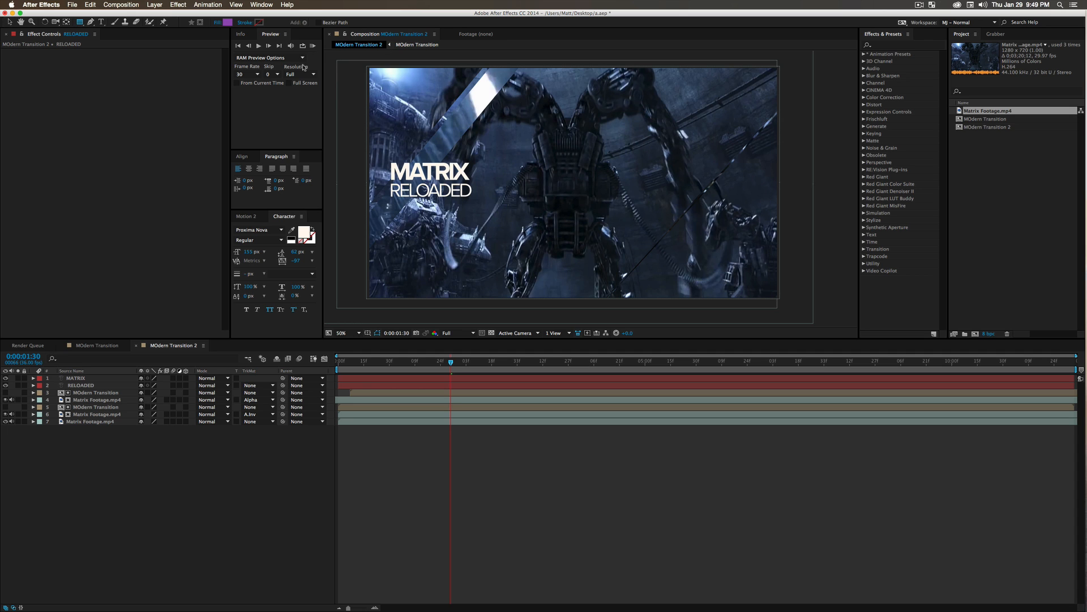
pyautogui.moveTo(386, 159); pyautogui.dragTo(479, 181)
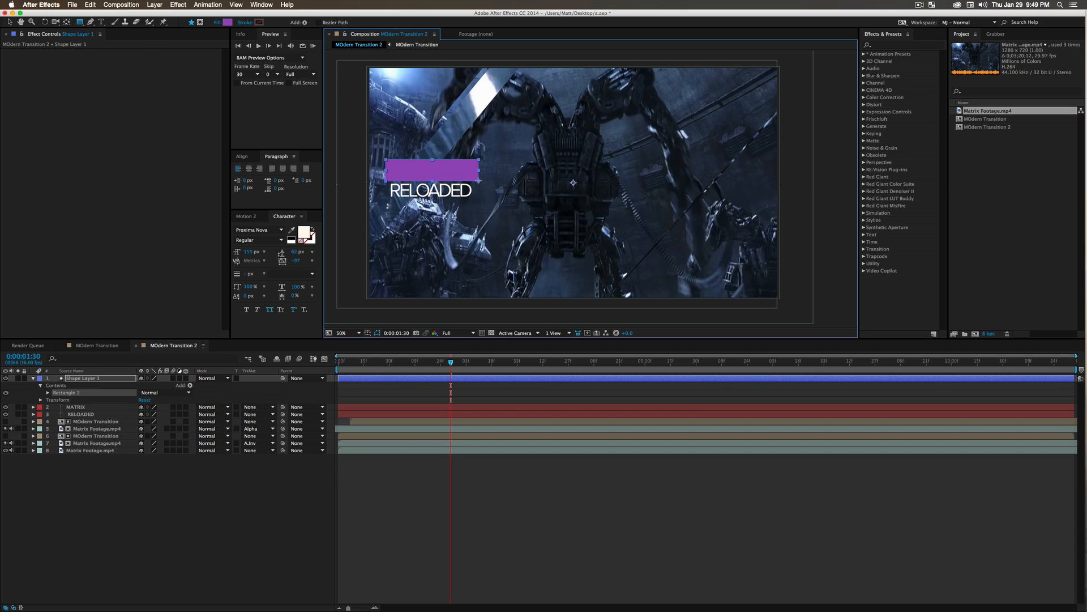
pyautogui.click(135, 525)
pyautogui.click(6, 378)
# - Rename the rectangle's shape layer as Mask
pyautogui.click(92, 380)
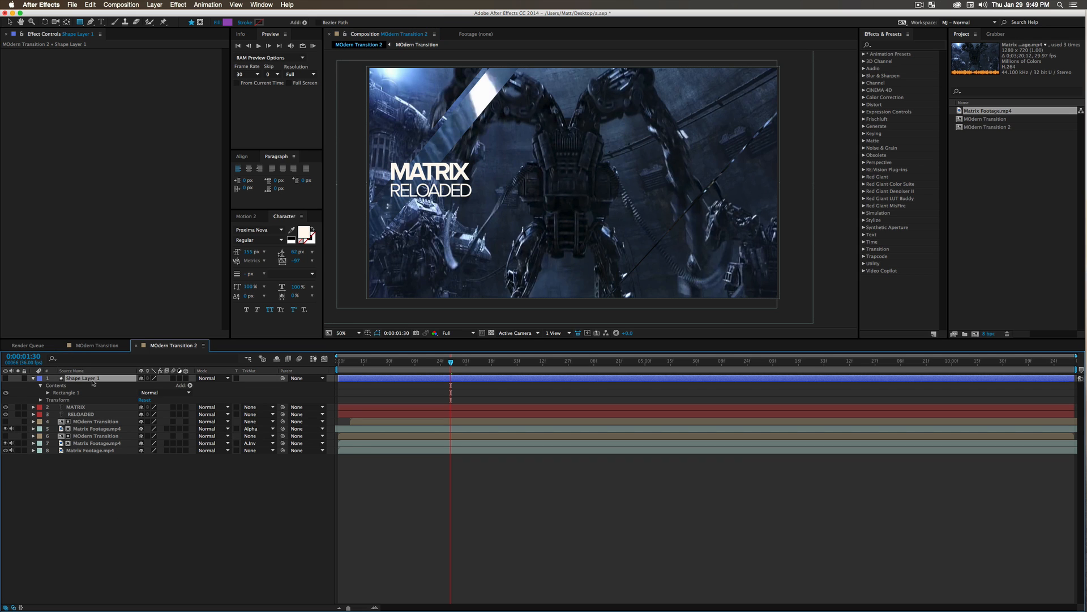
pyautogui.press('Return')
pyautogui.write('Mask')
pyautogui.press('Return')
pyautogui.click(130, 491)
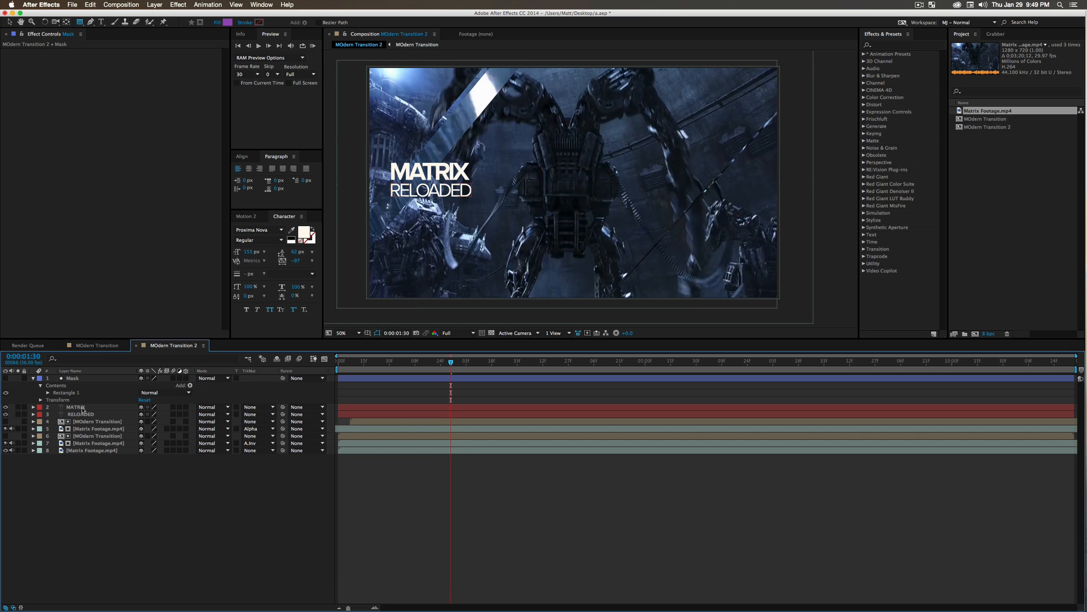
# - Apply the Set Matte effect to the MATRIX layer and take its matte from the Mask layer
pyautogui.click(81, 407)
pyautogui.click(889, 47)
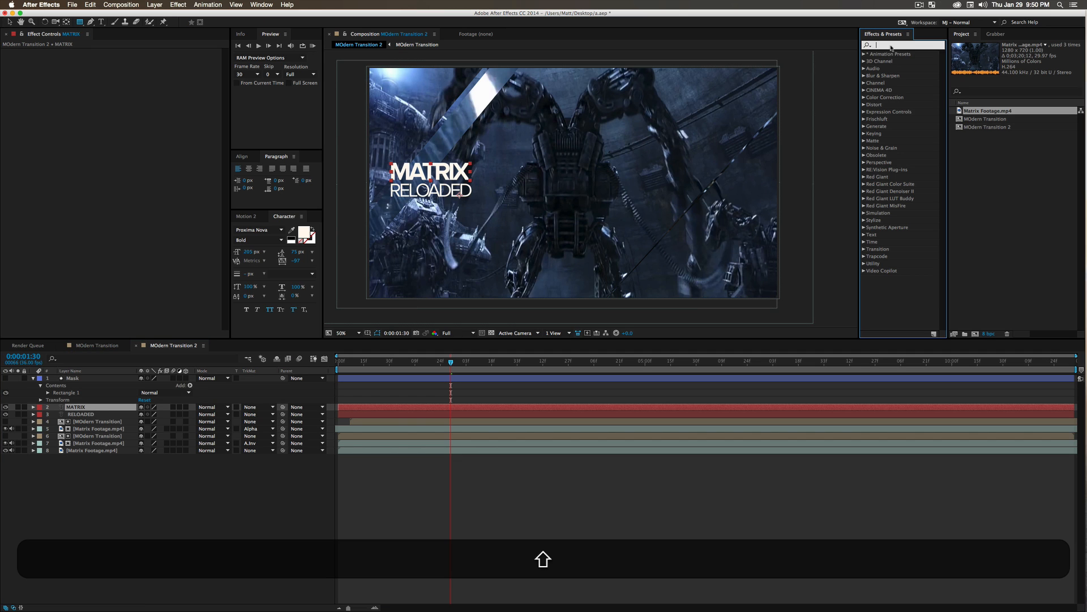
pyautogui.write('Set Matt')
pyautogui.rightClick(890, 44)
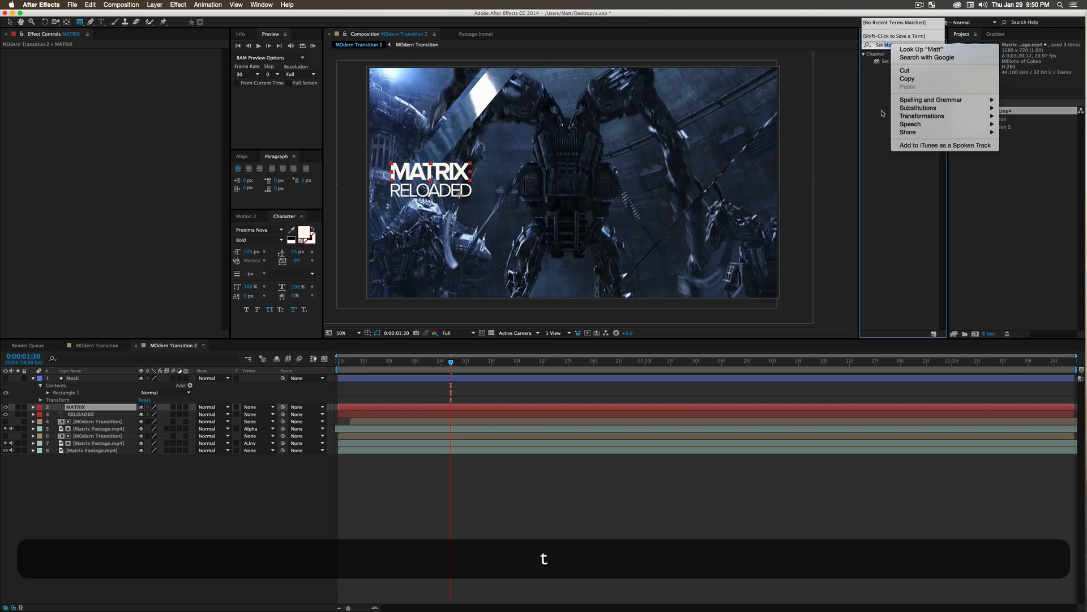
pyautogui.click(883, 113)
pyautogui.click(895, 62)
pyautogui.moveTo(896, 64); pyautogui.dragTo(83, 409)
pyautogui.click(144, 59)
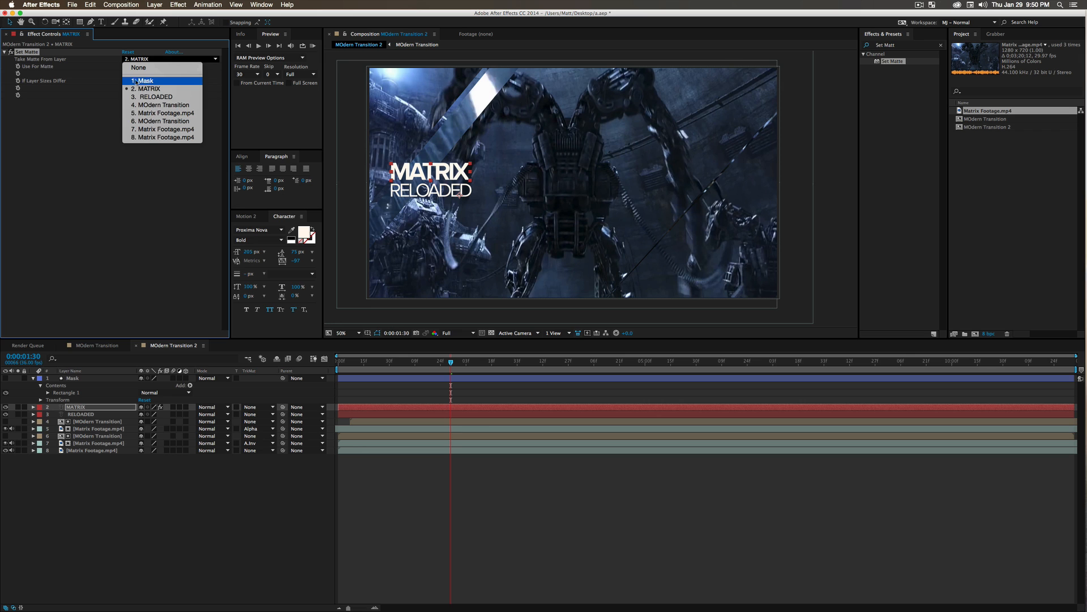
pyautogui.click(141, 81)
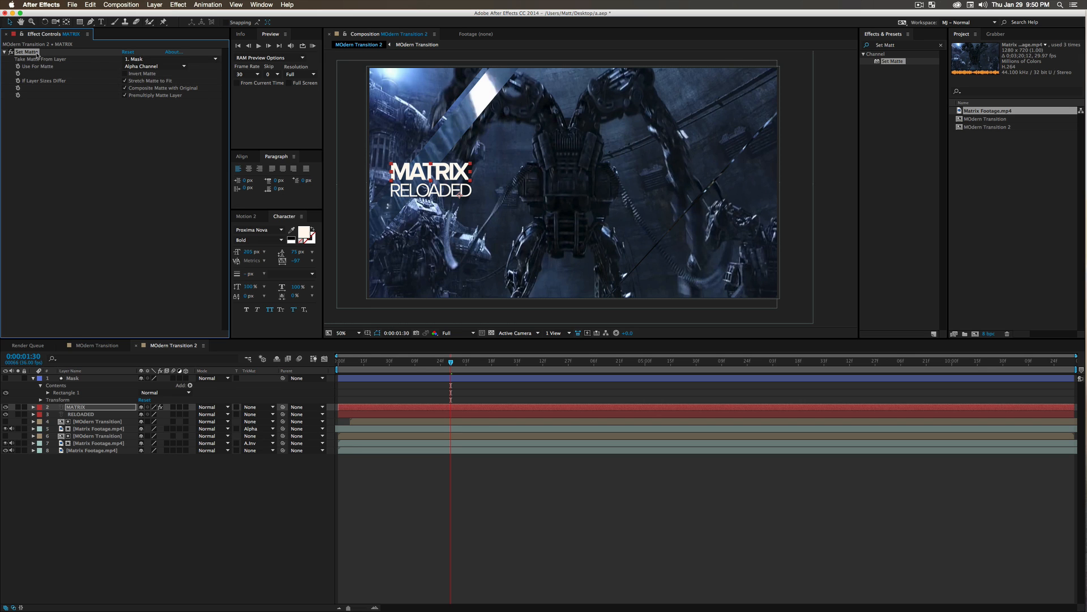
# - Copy the Set Matte effect from the MATRIX layer to the RELOADED layer and invert its matte there
pyautogui.press('super+c')
pyautogui.click(88, 416)
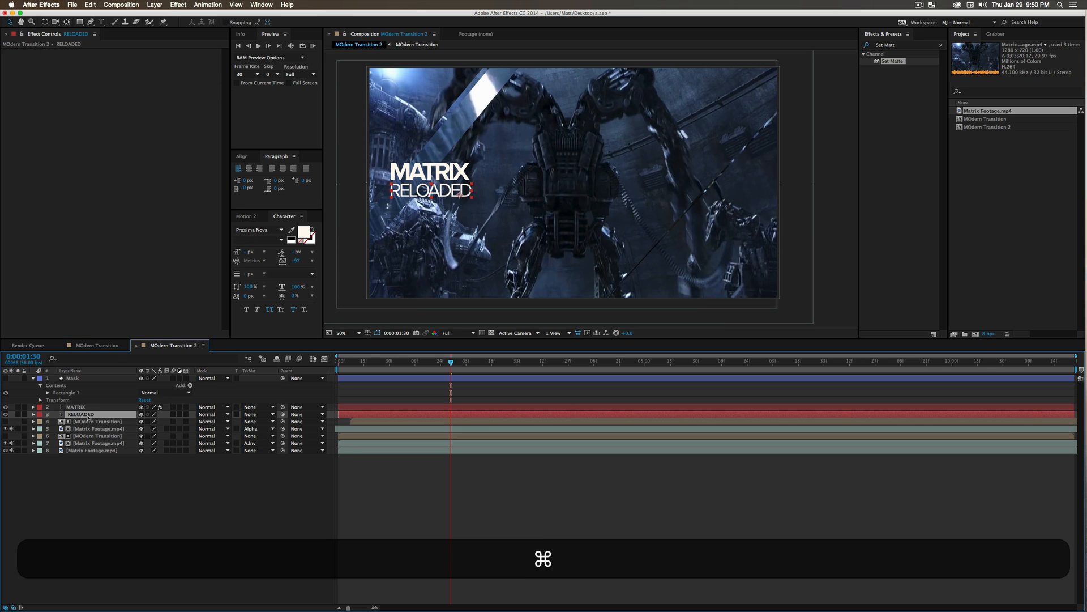
pyautogui.press('super+v')
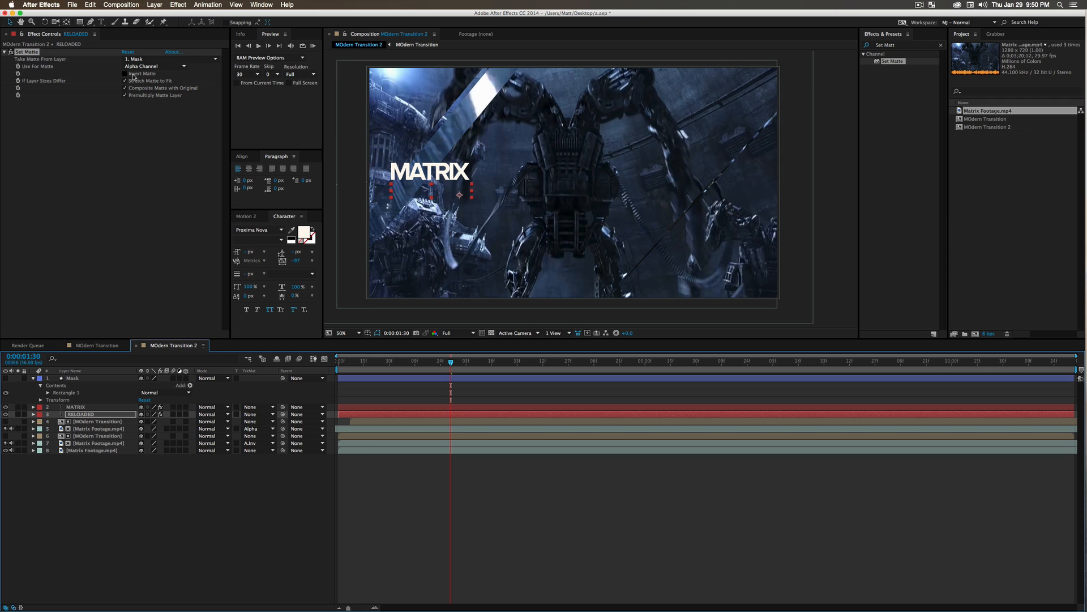
pyautogui.click(124, 74)
pyautogui.click(231, 580)
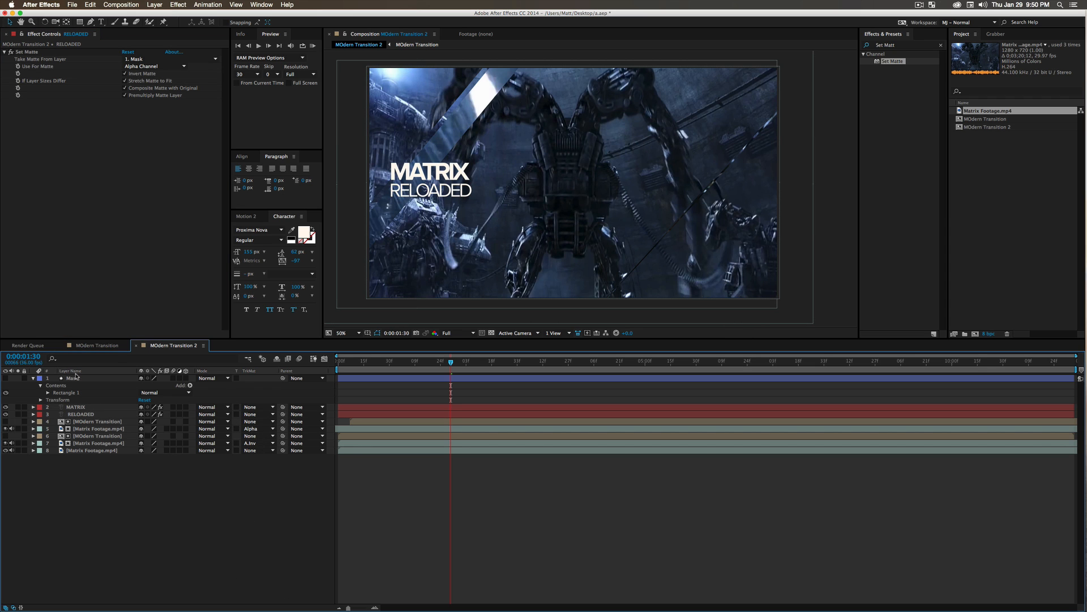
# - Collapse the Mask layer and add Position keyframes to the MATRIX and RELOADED layers at 0:00:01:30
pyautogui.click(33, 378)
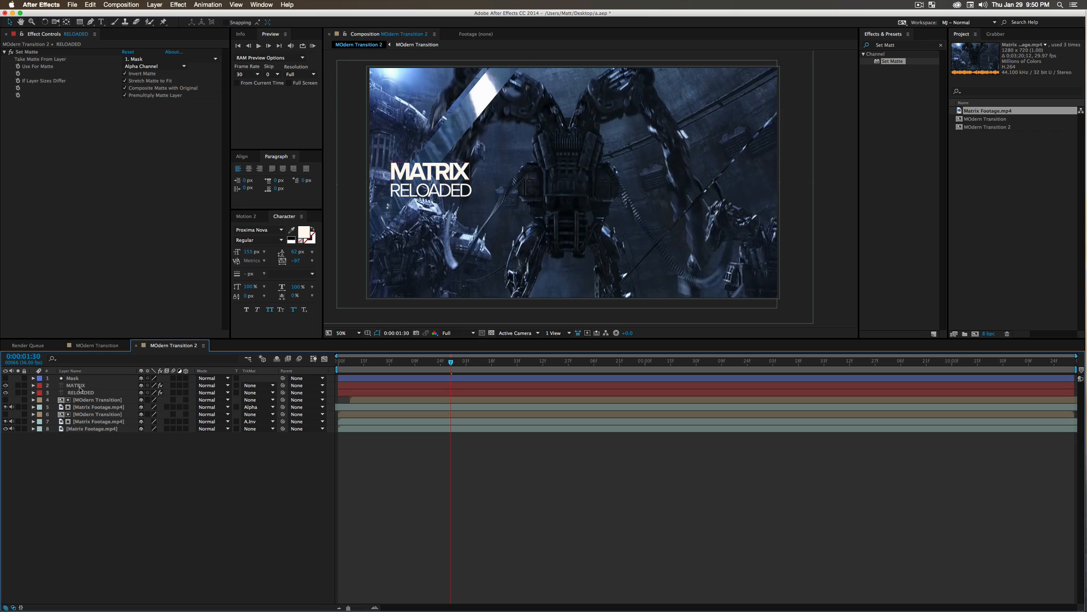
pyautogui.click(88, 394)
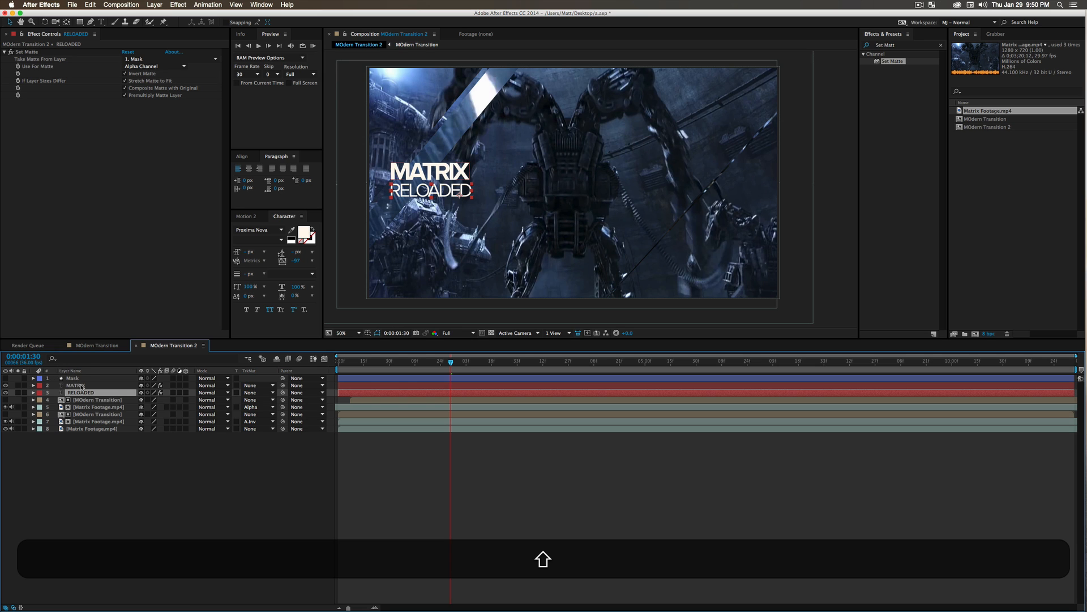
pyautogui.keyDown('shift'); pyautogui.click(82, 385); pyautogui.keyUp('shift')
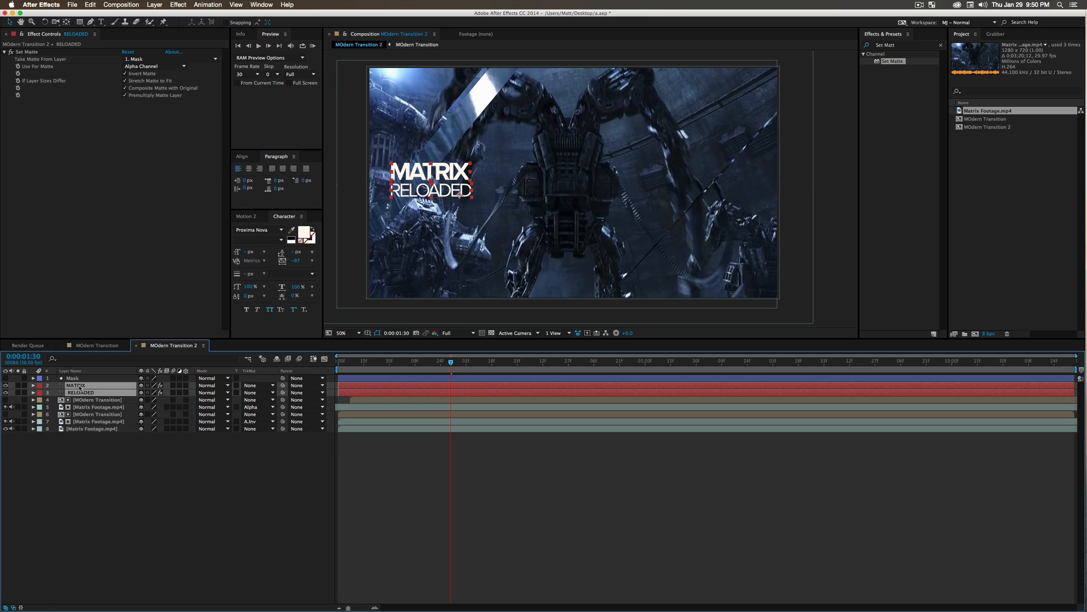
pyautogui.press('p')
pyautogui.click(54, 393)
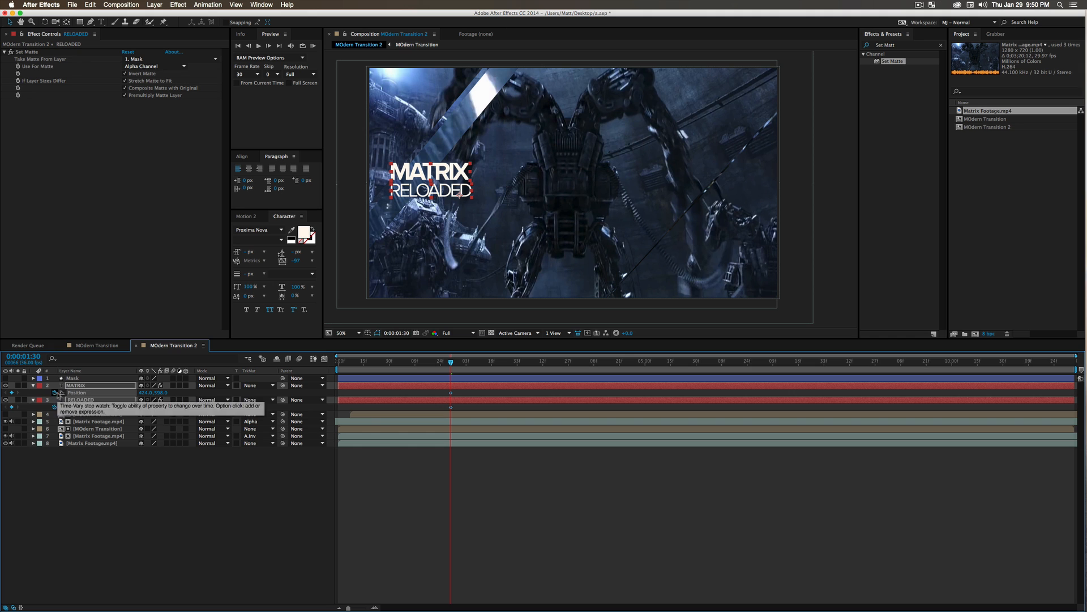
# - At 0:00:01:21, keyframe MATRIX shifted left to X position 12 and RELOADED raised to Y position 504, hiding both words
pyautogui.click(435, 360)
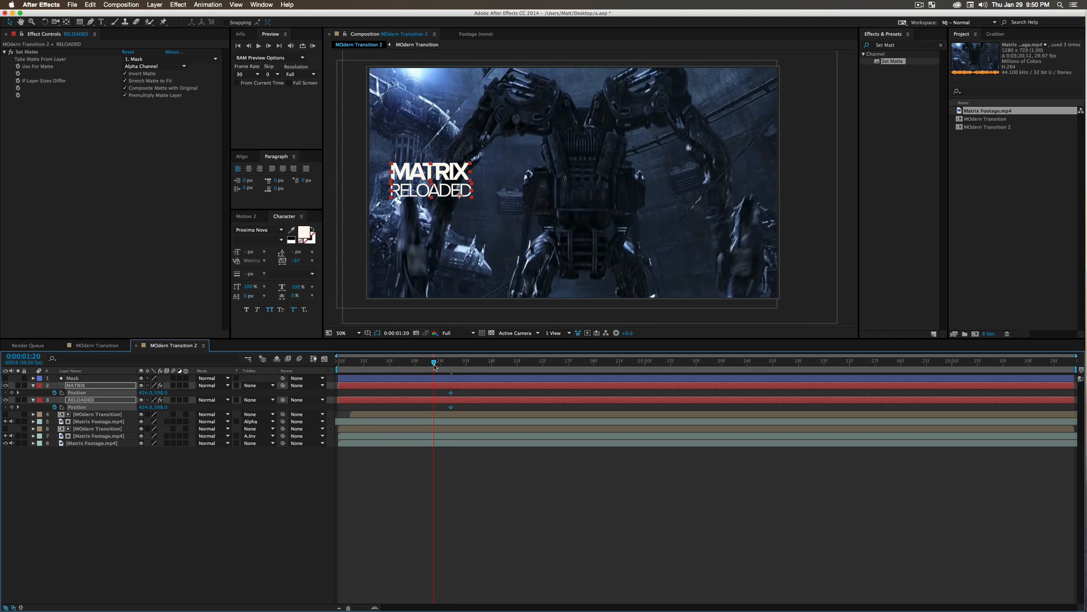
pyautogui.press('v')
pyautogui.click(215, 507)
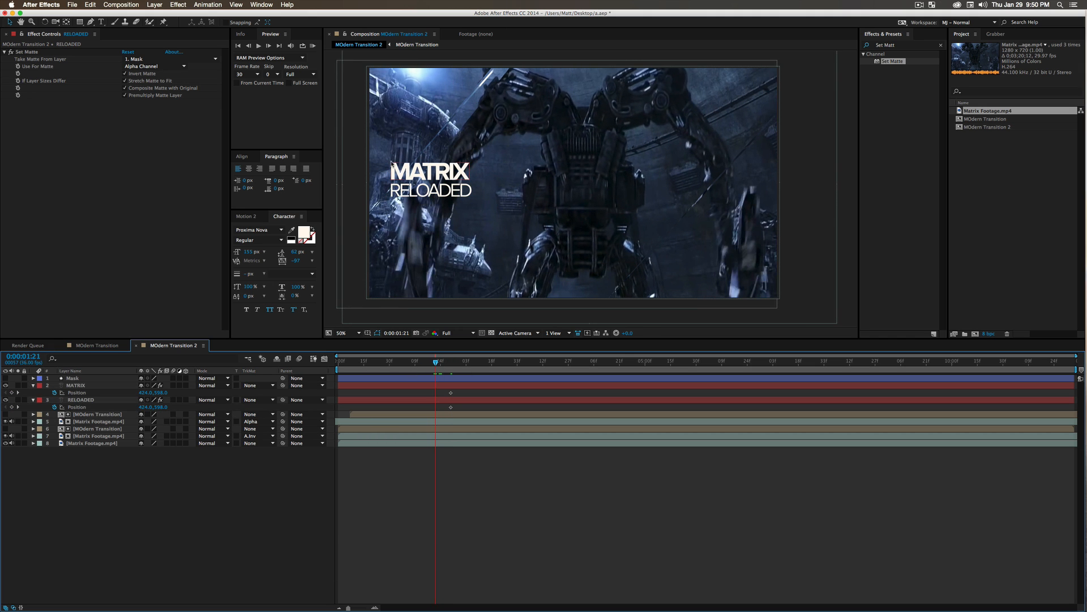
pyautogui.click(5, 377)
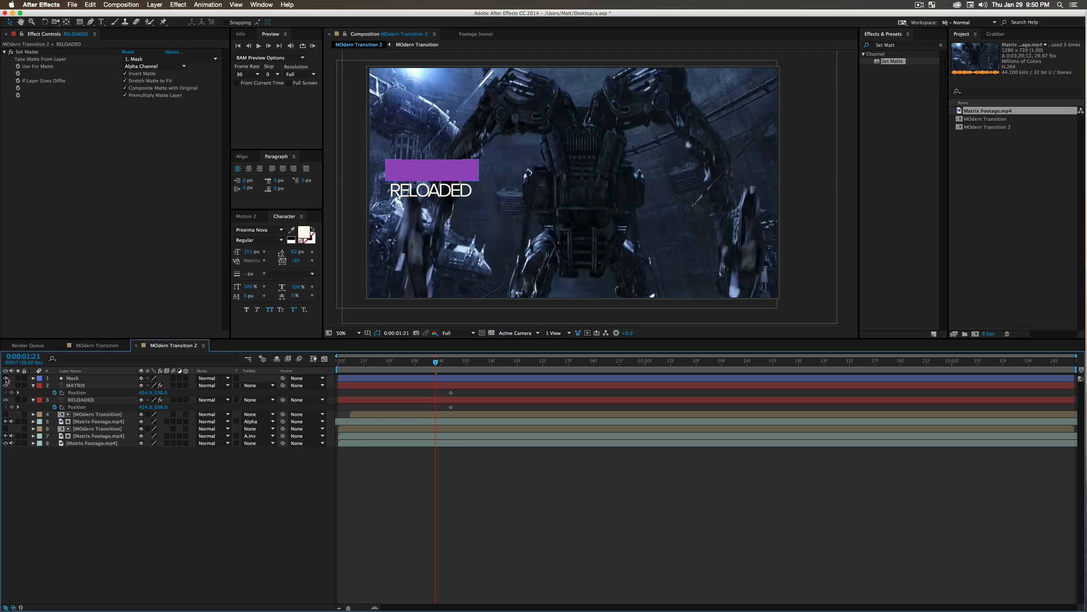
pyautogui.click(5, 378)
pyautogui.click(453, 175)
pyautogui.moveTo(456, 174); pyautogui.dragTo(364, 173)
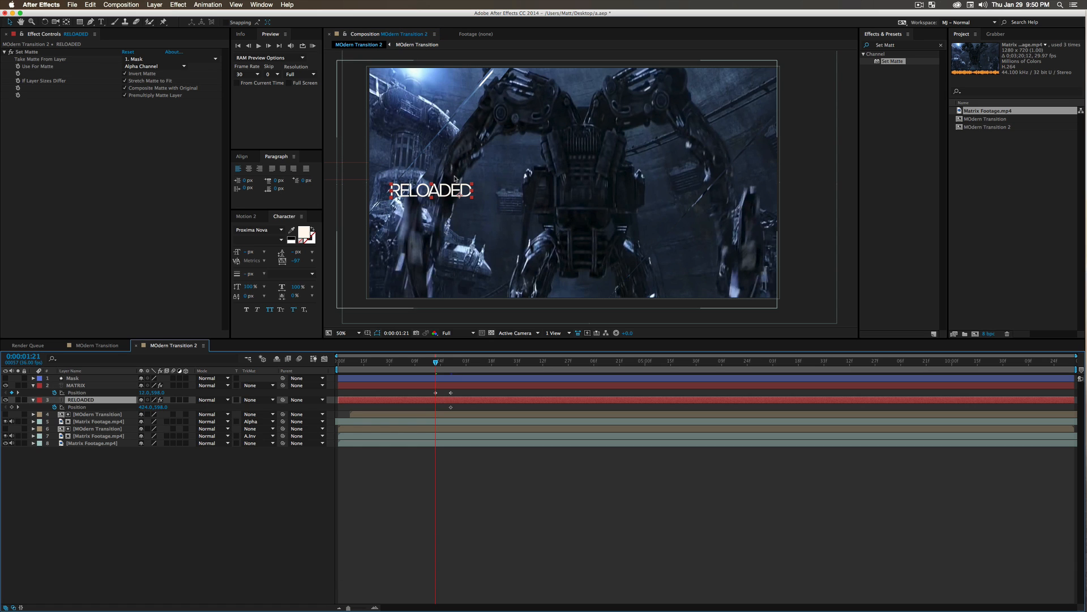
pyautogui.moveTo(441, 193); pyautogui.dragTo(441, 186)
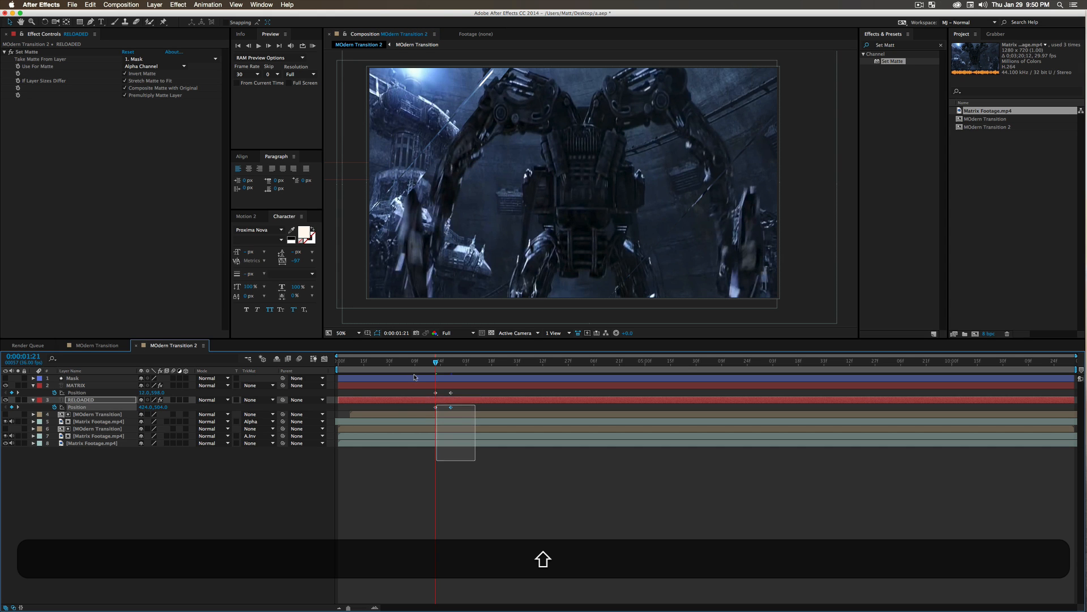
# - Ease the Position keyframes of the MATRIX and RELOADED layers with Motion 2 and preview the title reveal
pyautogui.keyDown('shift'); pyautogui.click(75, 385); pyautogui.keyUp('shift')
pyautogui.click(247, 216)
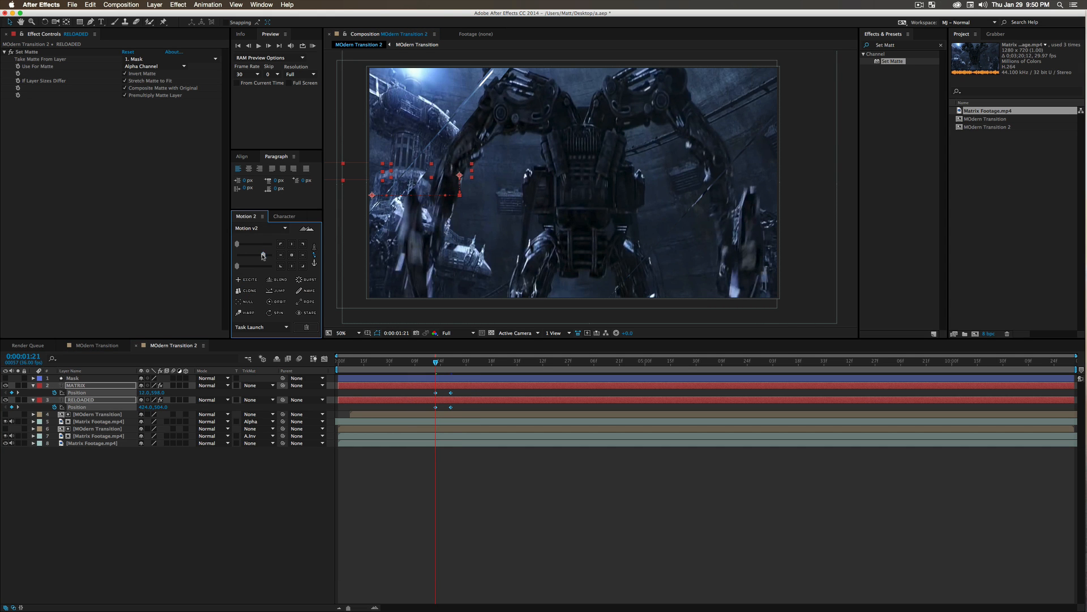
pyautogui.click(454, 486)
pyautogui.press('0')
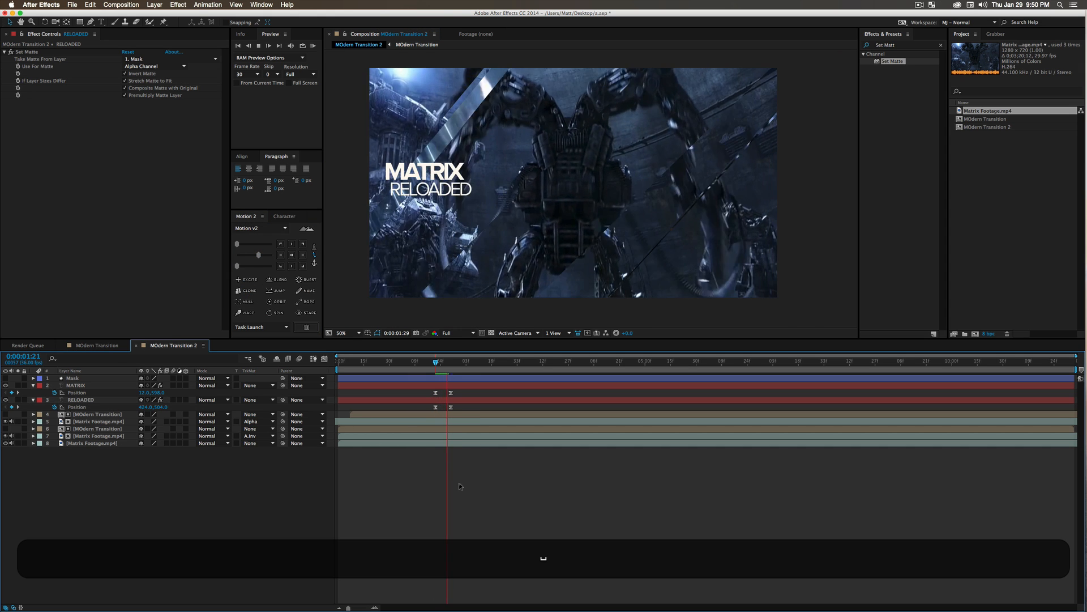
pyautogui.click(398, 368)
pyautogui.press('0')
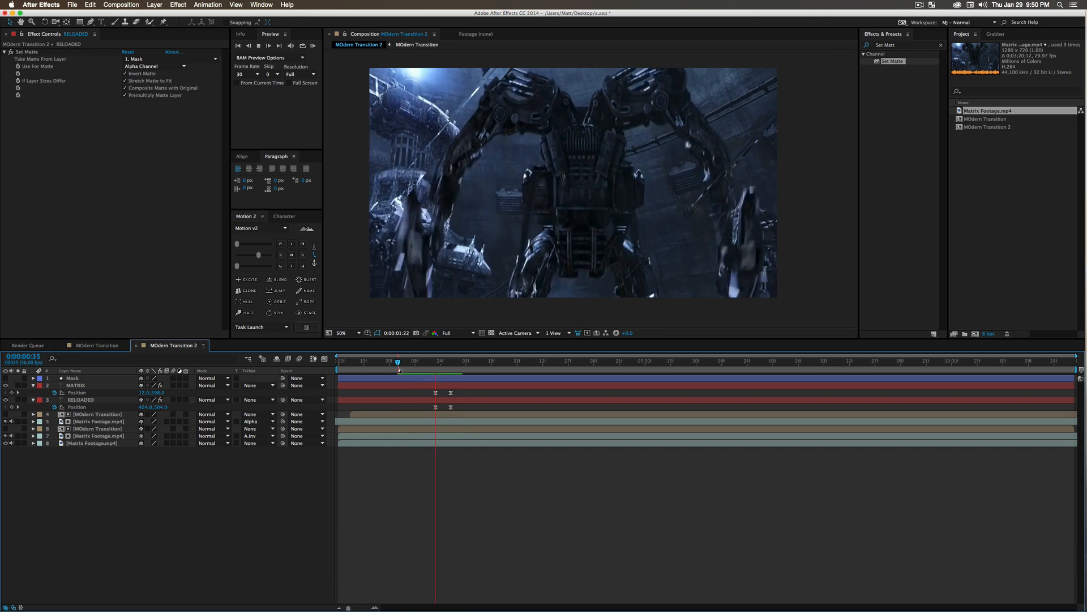
pyautogui.press('space')
# - Move the final Position keyframes of MATRIX and RELOADED to 0:00:01:35 and preview the slower reveal
pyautogui.moveTo(430, 363); pyautogui.dragTo(458, 407)
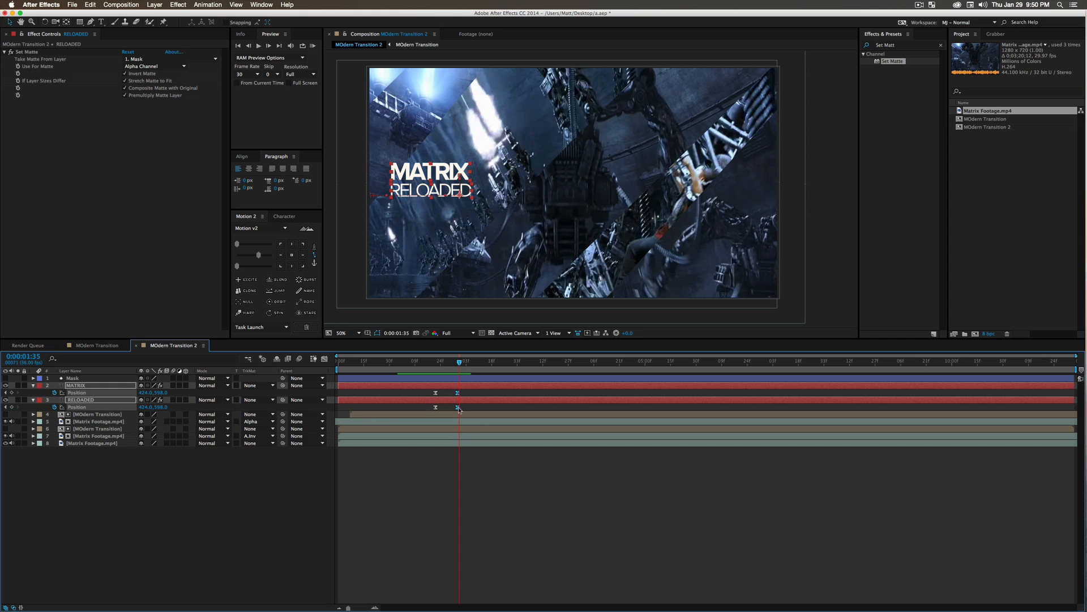
pyautogui.click(444, 506)
pyautogui.moveTo(451, 363); pyautogui.dragTo(426, 374)
pyautogui.press('space')
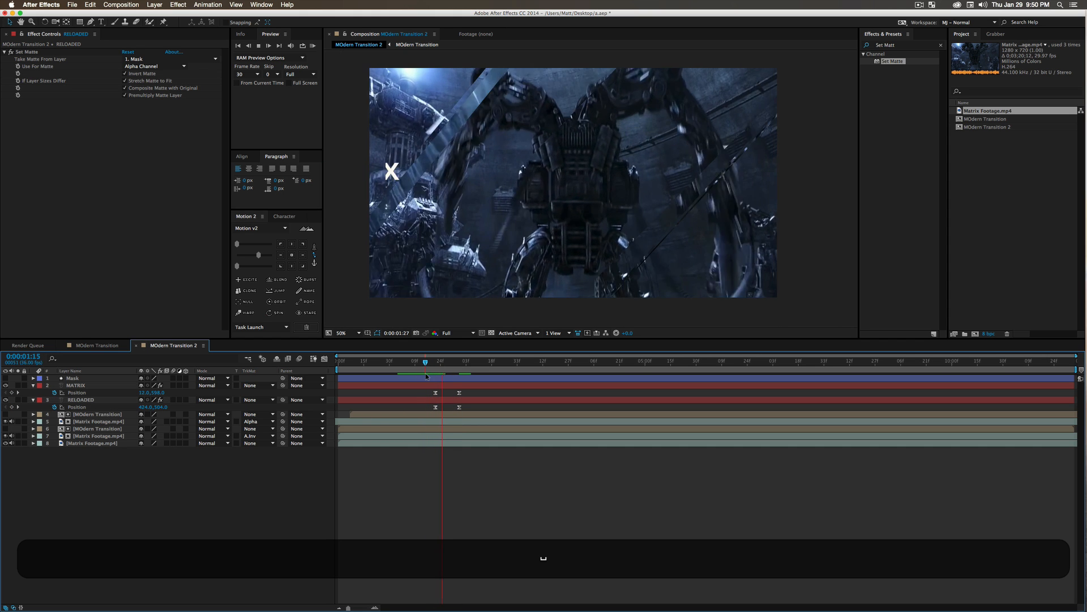
pyautogui.press('space')
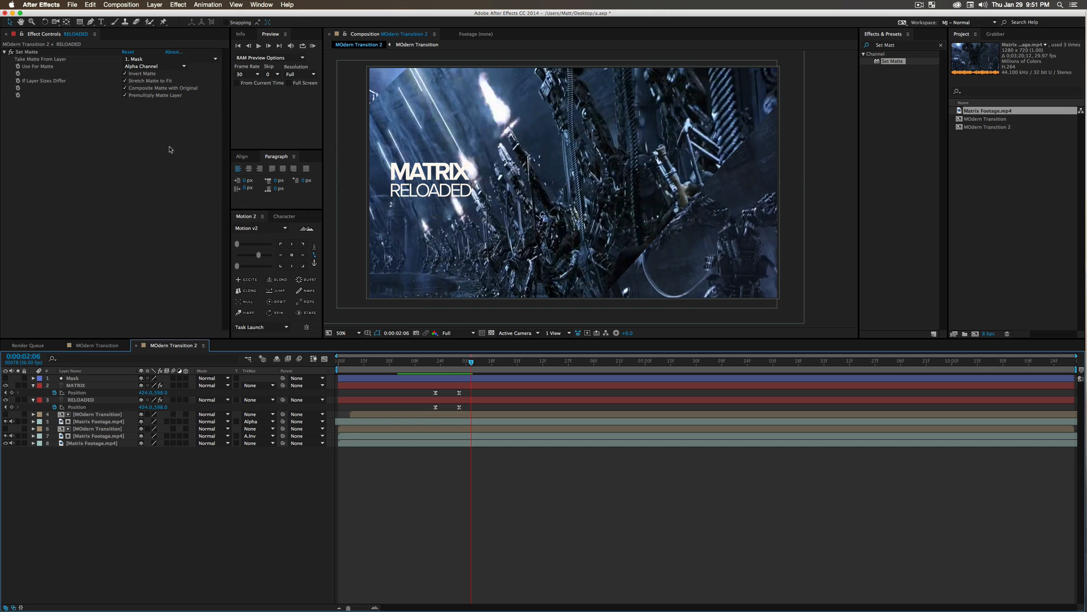
# - Add a paragraph text box above the MATRIX title containing the text 8PM
pyautogui.press('super')
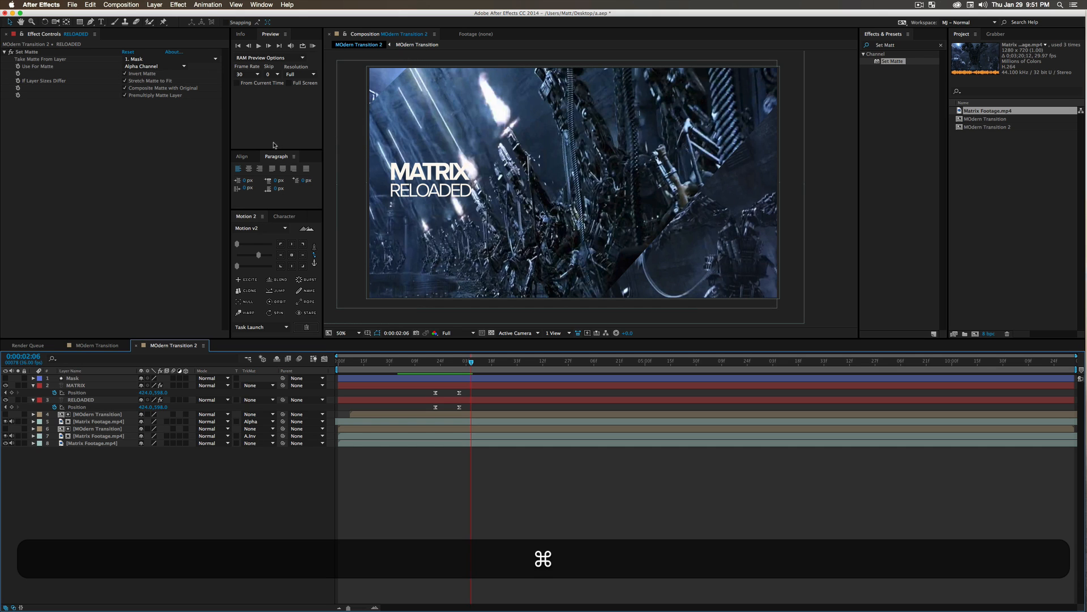
pyautogui.press('super+t')
pyautogui.moveTo(387, 78); pyautogui.dragTo(509, 159)
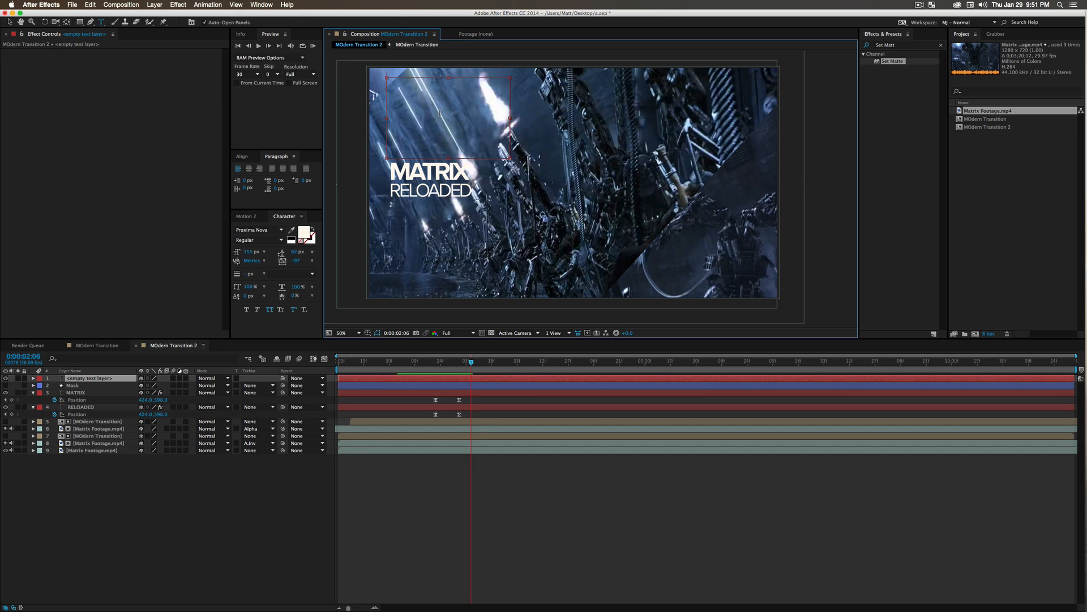
pyautogui.write('8')
pyautogui.press('shift')
pyautogui.write('PM')
# - Set the 8 in the new text to Bold and increase its font size
pyautogui.press('super+a')
pyautogui.moveTo(400, 86); pyautogui.dragTo(369, 102)
pyautogui.click(267, 238)
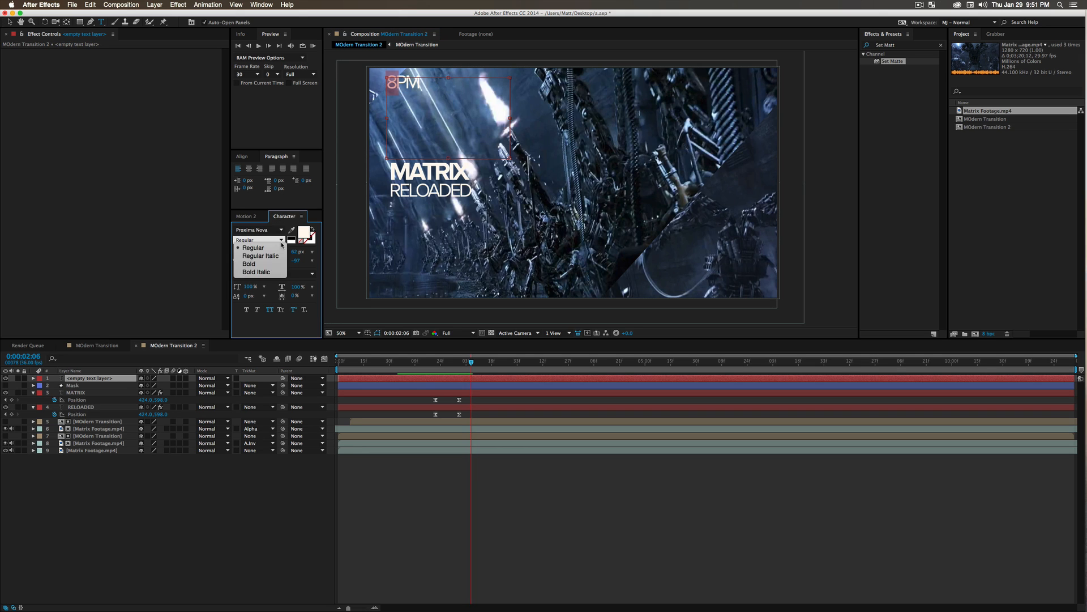
pyautogui.click(279, 267)
pyautogui.moveTo(251, 256); pyautogui.dragTo(472, 231)
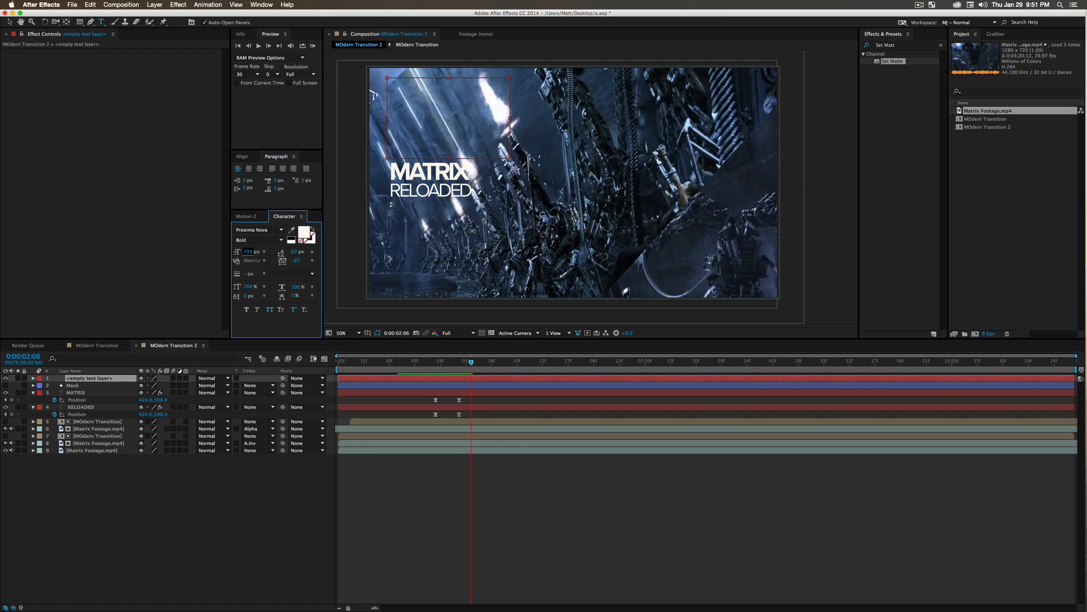
# - Scale the whole 8PM text down to a font size of 213 px and make PM superscript
pyautogui.moveTo(391, 231); pyautogui.dragTo(360, 231)
pyautogui.moveTo(415, 125); pyautogui.dragTo(438, 127)
pyautogui.click(294, 309)
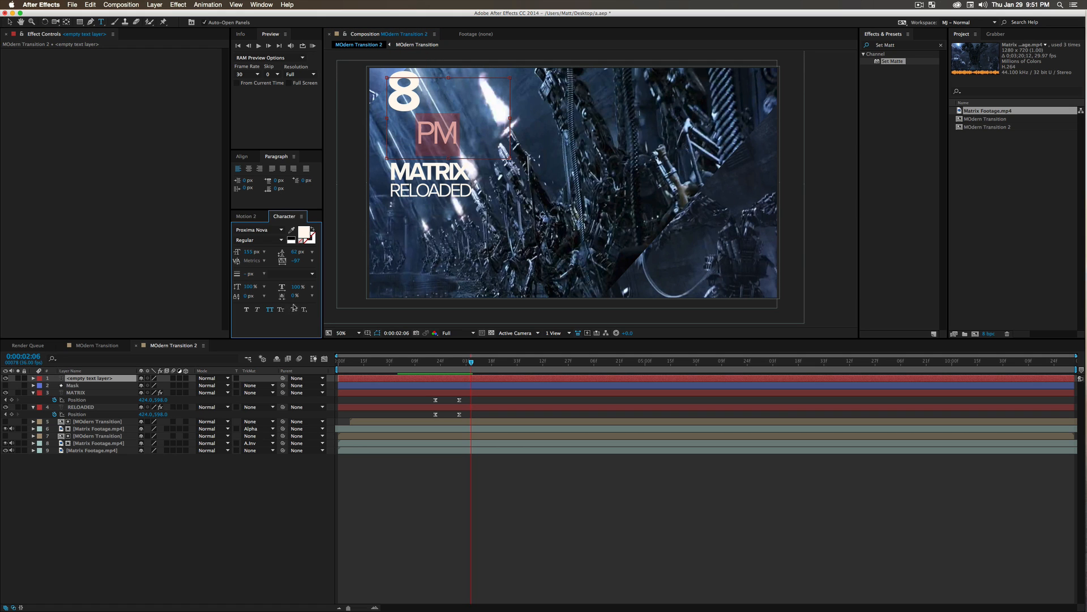
pyautogui.press('super+a')
pyautogui.click(293, 309)
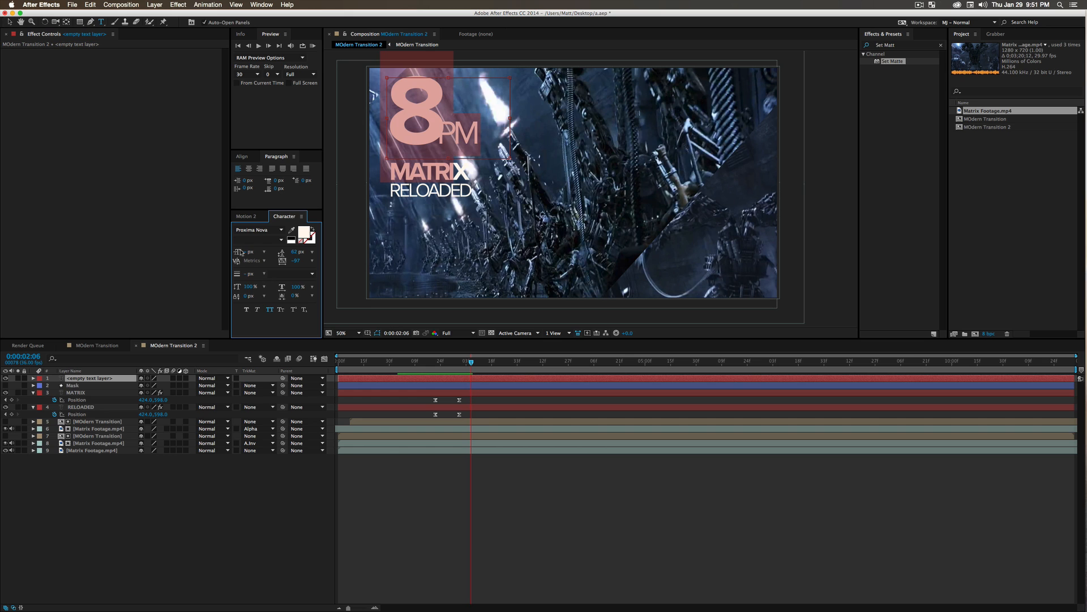
pyautogui.moveTo(245, 252)
pyautogui.mouseDown()
pyautogui.moveTo(322, 239)
pyautogui.moveTo(255, 240)
pyautogui.mouseUp()
pyautogui.moveTo(468, 97); pyautogui.dragTo(421, 97)
pyautogui.click(293, 310)
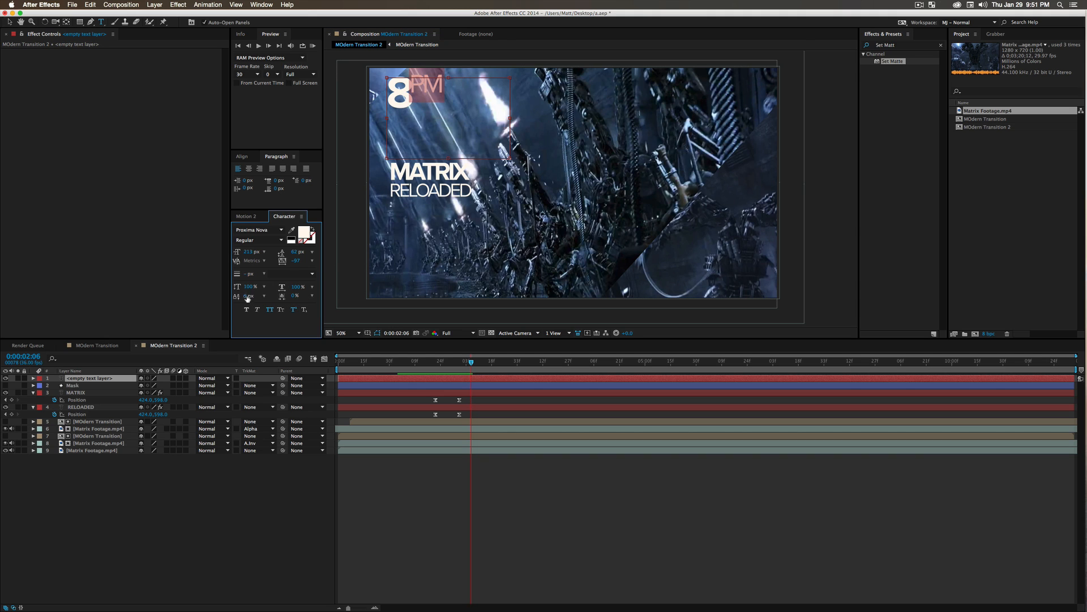
# - Widen the tracking after the 8, set PM's font size to 187 px, and finish editing the text
pyautogui.moveTo(406, 83); pyautogui.dragTo(330, 182)
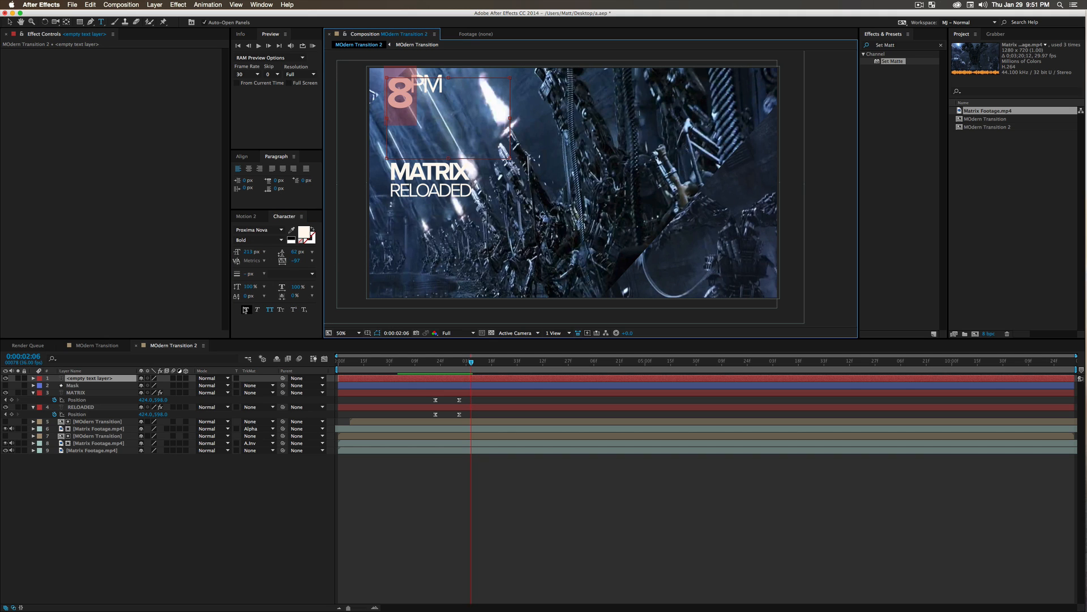
pyautogui.moveTo(295, 261); pyautogui.dragTo(368, 258)
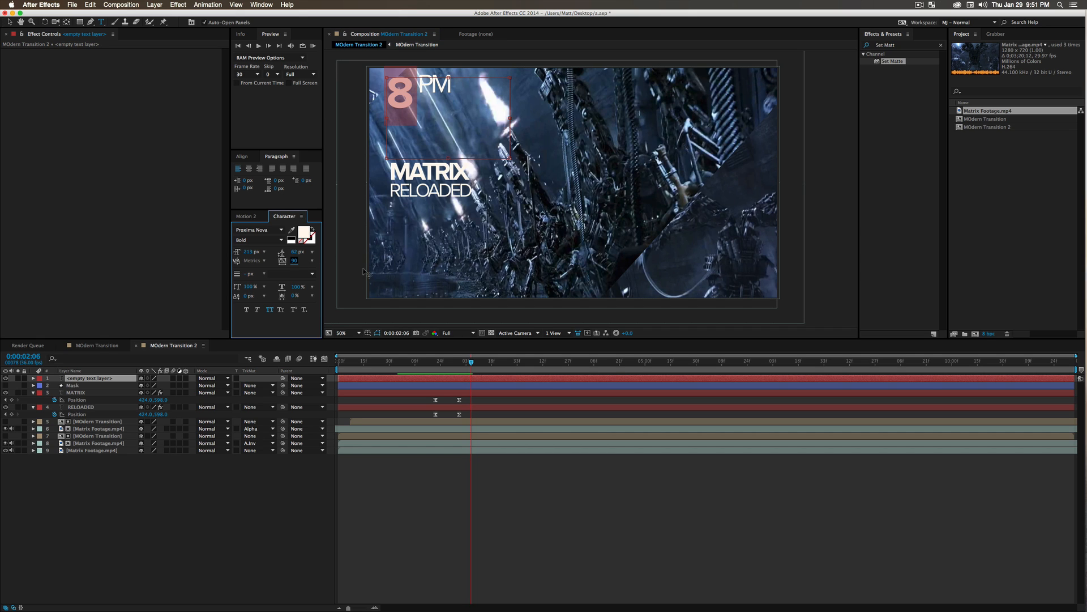
pyautogui.click(422, 84)
pyautogui.moveTo(422, 84); pyautogui.dragTo(446, 89)
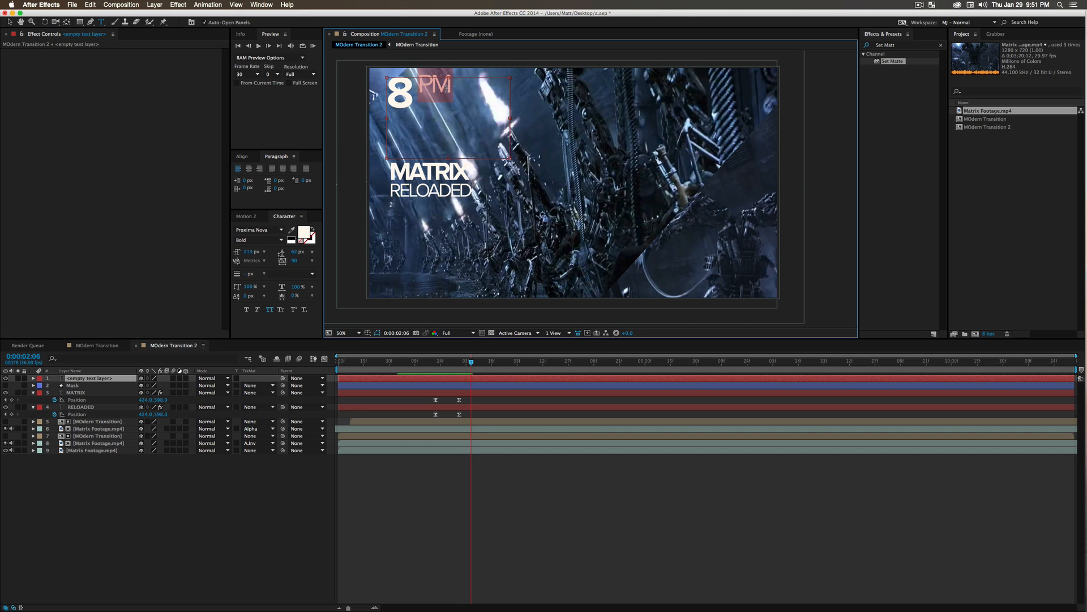
pyautogui.moveTo(249, 251); pyautogui.dragTo(241, 251)
pyautogui.click(256, 450)
pyautogui.click(400, 85)
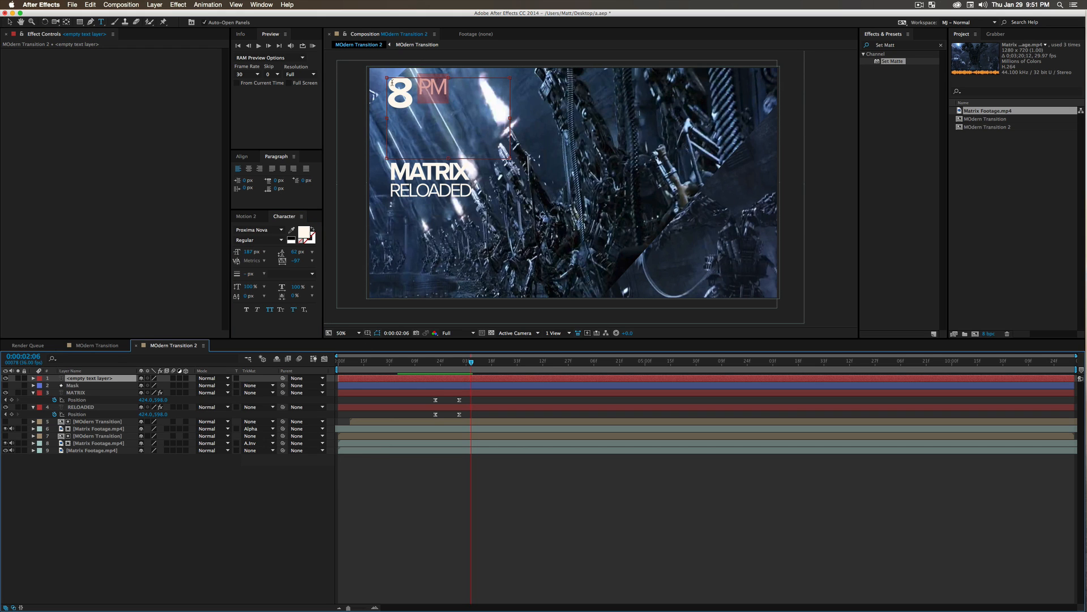
pyautogui.click(9, 22)
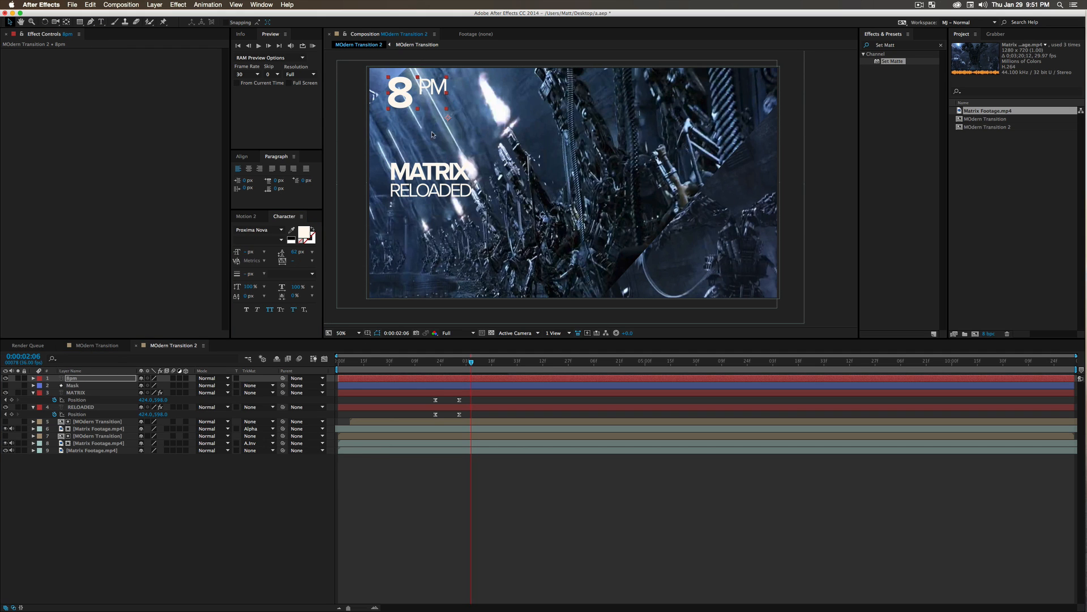
# - Reposition the 8PM layer's anchor point with Motion 2, then enlarge the text and place it just above MATRIX
pyautogui.click(245, 216)
pyautogui.click(293, 242)
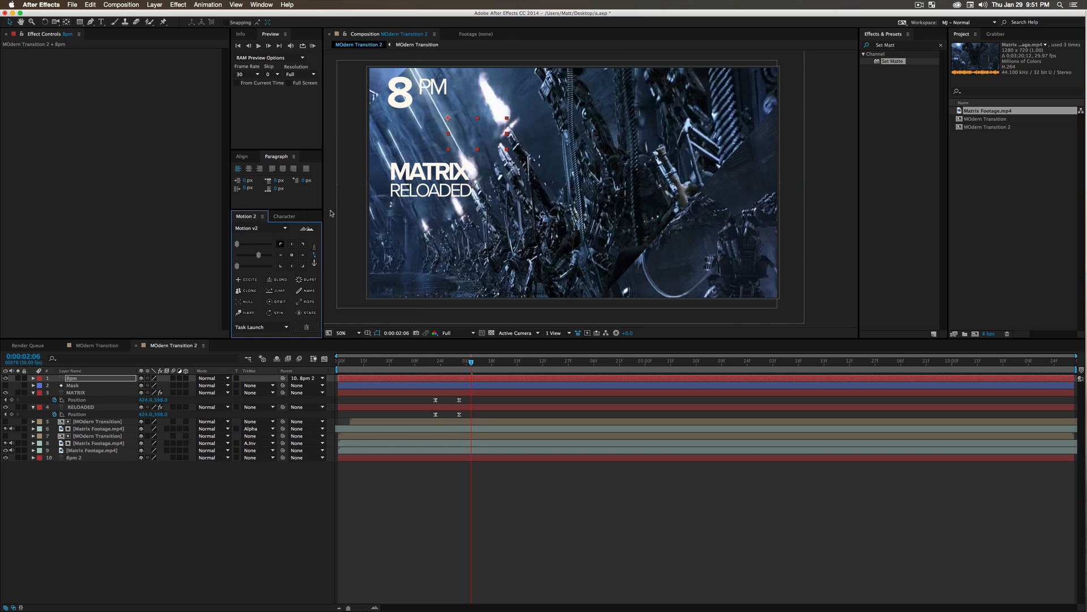
pyautogui.moveTo(447, 107); pyautogui.dragTo(473, 138)
pyautogui.moveTo(438, 97); pyautogui.dragTo(438, 116)
pyautogui.click(220, 359)
# - Change the fill colour of the entire 8PM text to orange
pyautogui.doubleClick(57, 379)
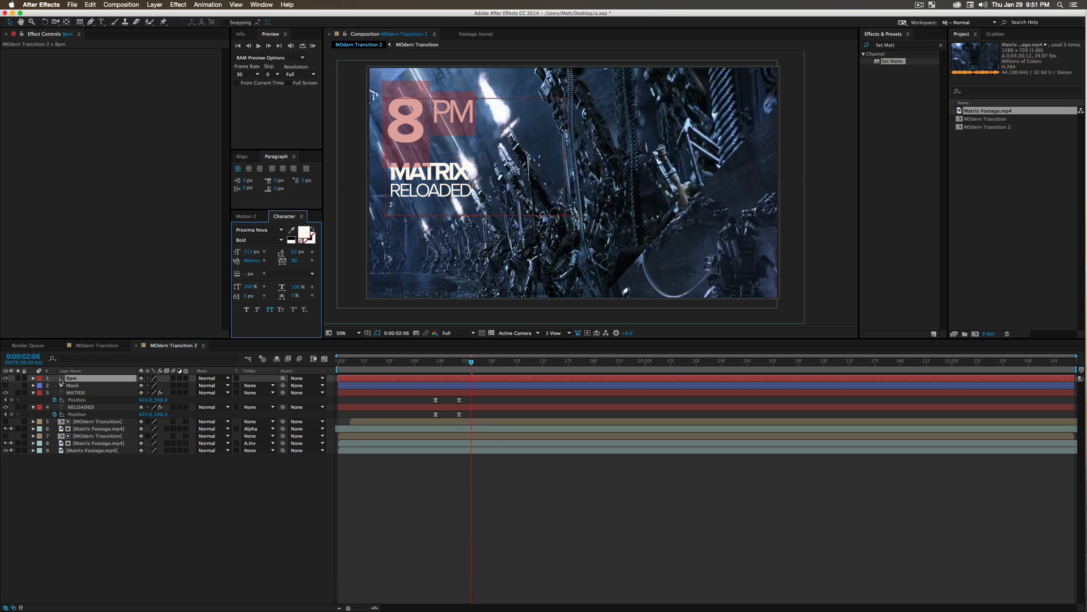
pyautogui.click(305, 231)
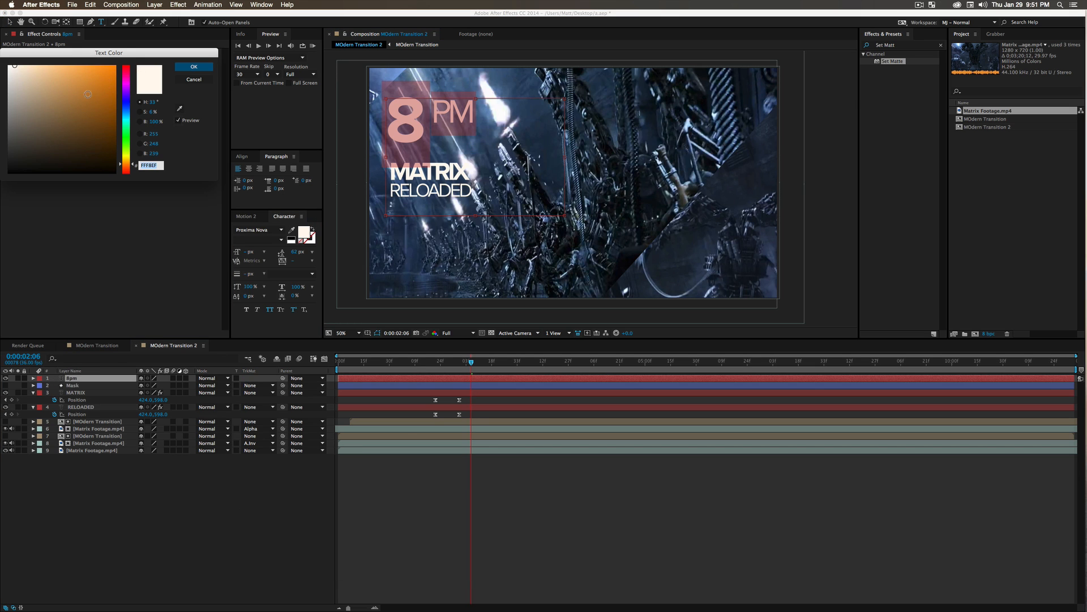
pyautogui.click(78, 71)
pyautogui.moveTo(80, 64); pyautogui.dragTo(94, 60)
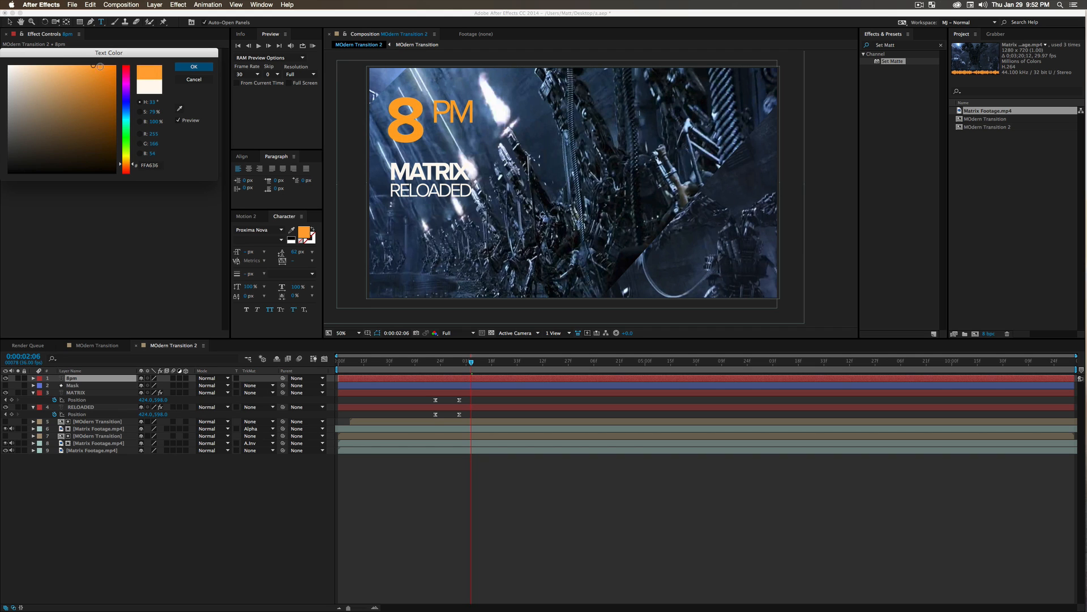
pyautogui.click(87, 72)
pyautogui.click(193, 66)
pyautogui.click(220, 485)
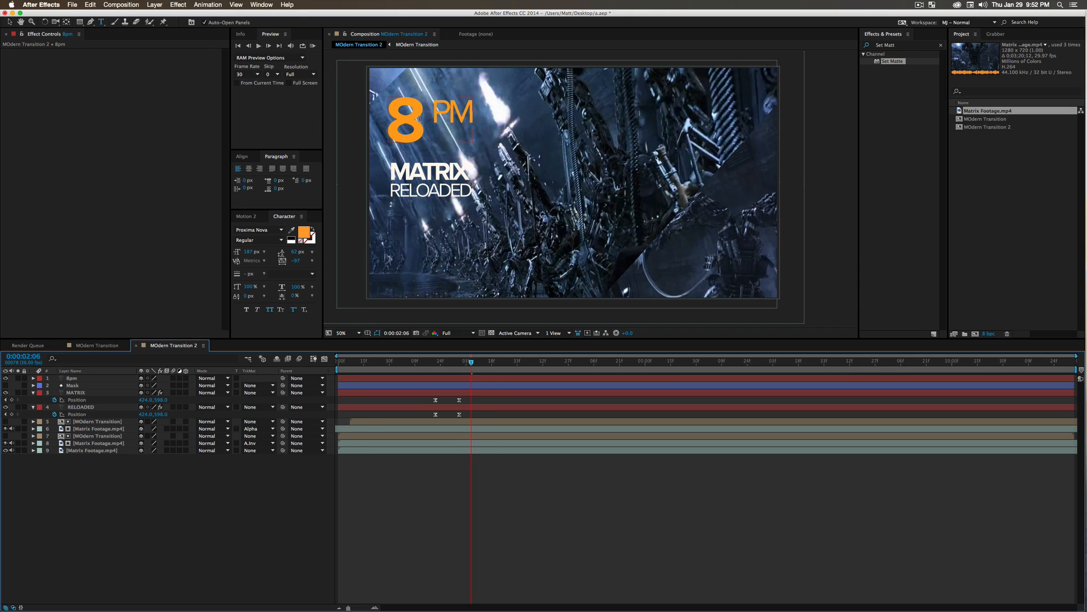
# - Draw a rectangle shape covering the 8 of the 8PM text and rename its layer Matte2
pyautogui.click(80, 21)
pyautogui.moveTo(379, 91); pyautogui.dragTo(431, 157)
pyautogui.click(165, 538)
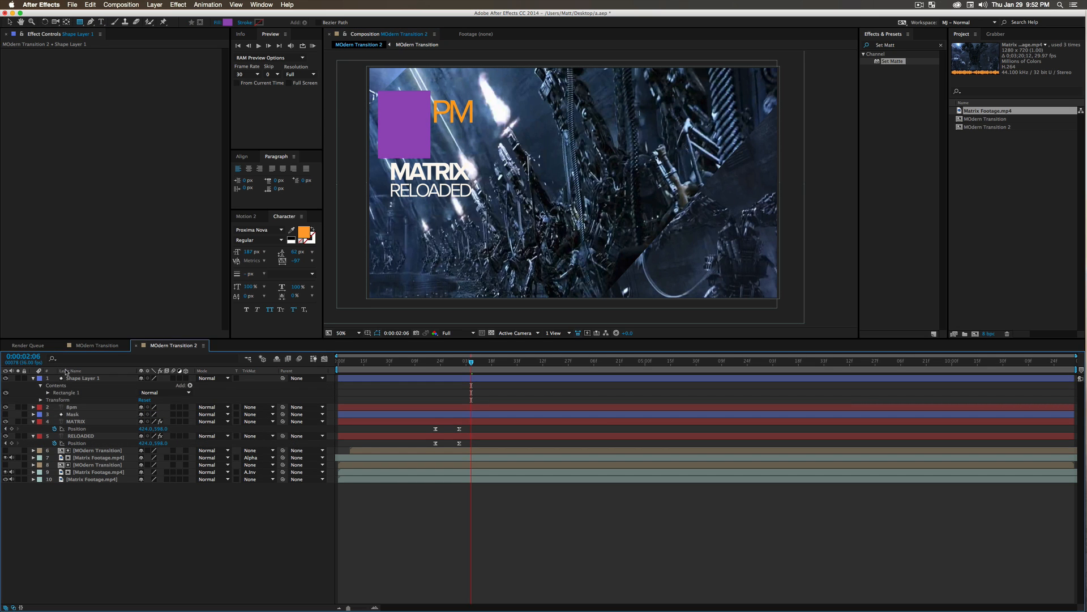
pyautogui.click(85, 380)
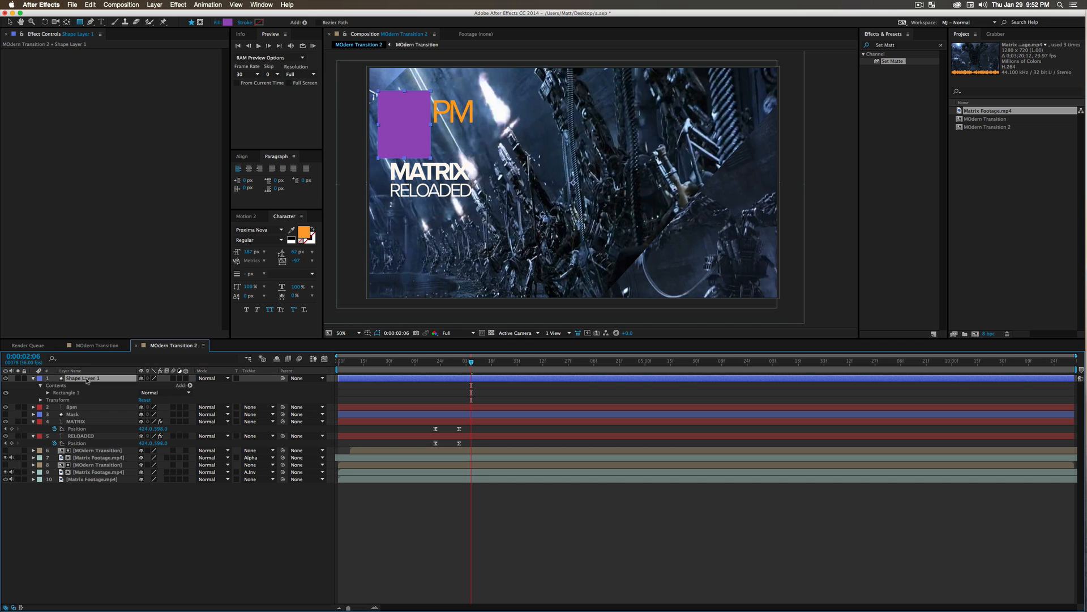
pyautogui.press('Return')
pyautogui.write('Matte2')
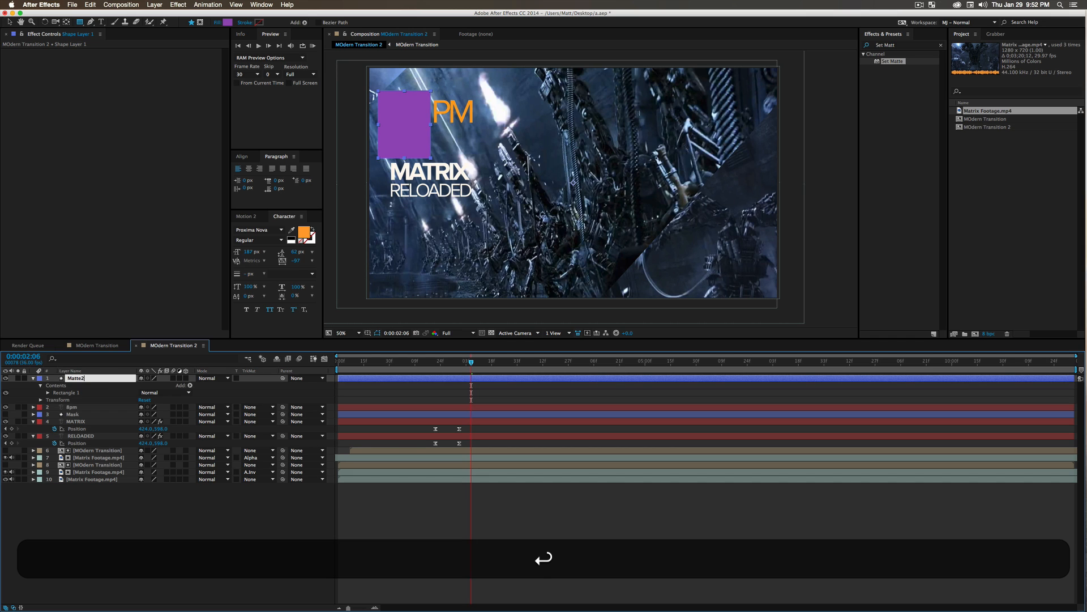
pyautogui.press('Return')
# - Apply Set Matte to the 8pm layer with Matte2 as the matte source, and hide the Matte2 layer
pyautogui.click(79, 408)
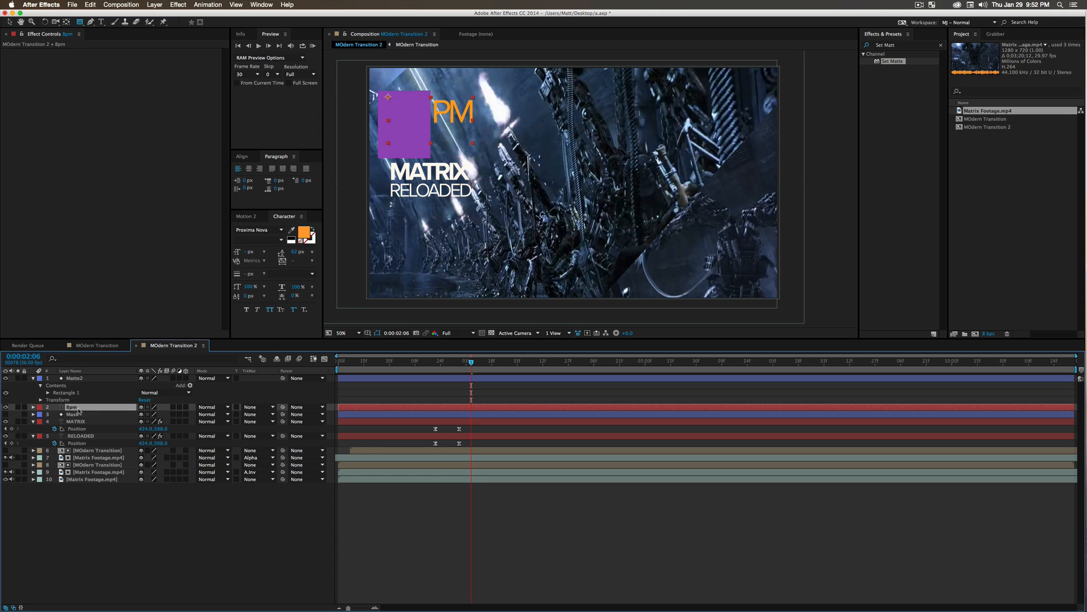
pyautogui.moveTo(889, 62); pyautogui.dragTo(69, 408)
pyautogui.click(170, 59)
pyautogui.click(147, 81)
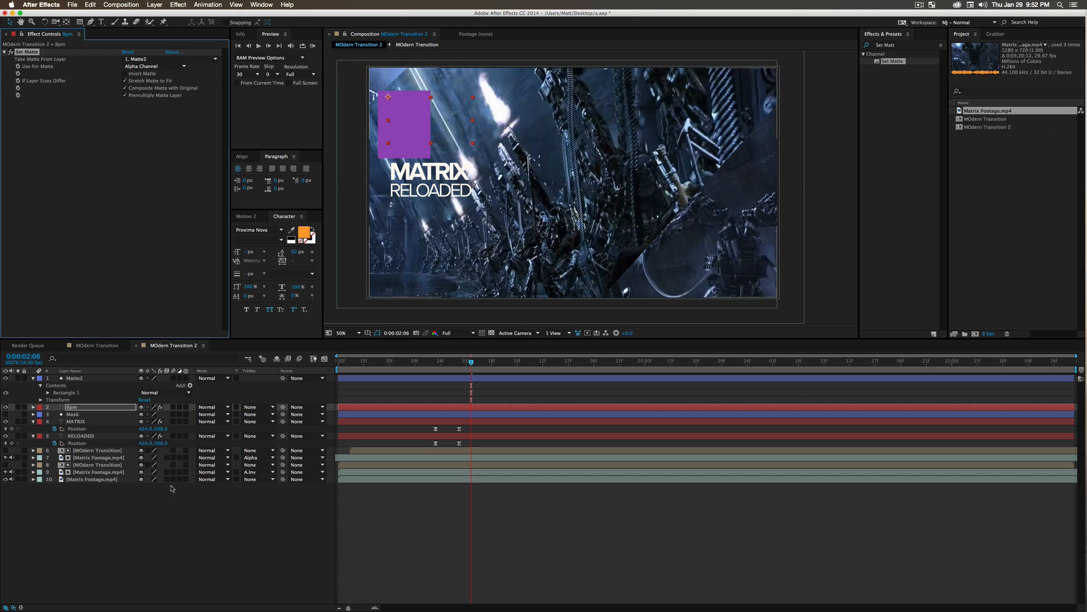
pyautogui.click(5, 378)
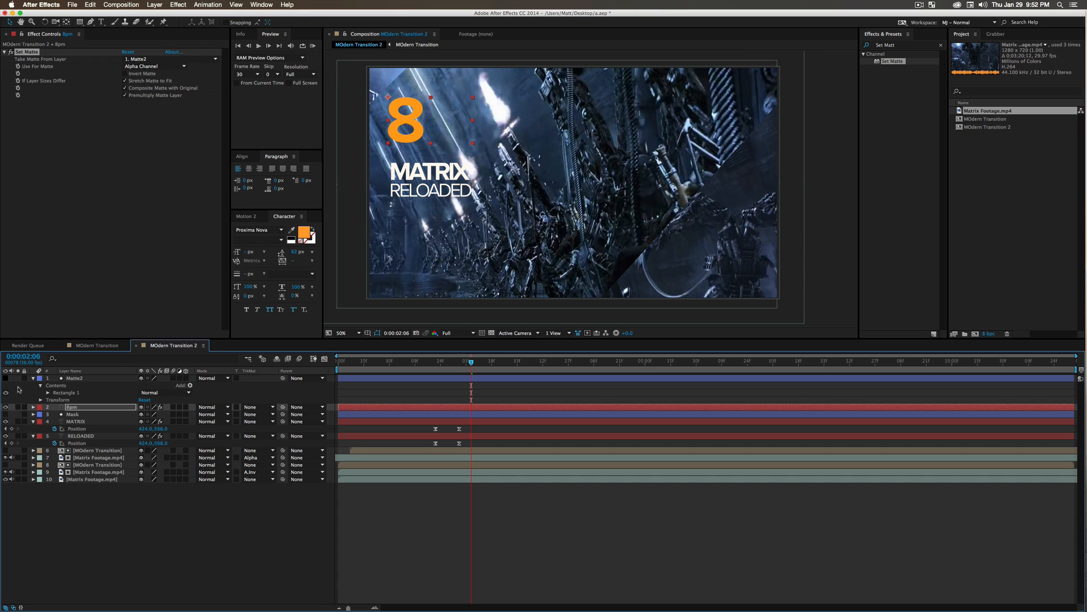
pyautogui.click(225, 569)
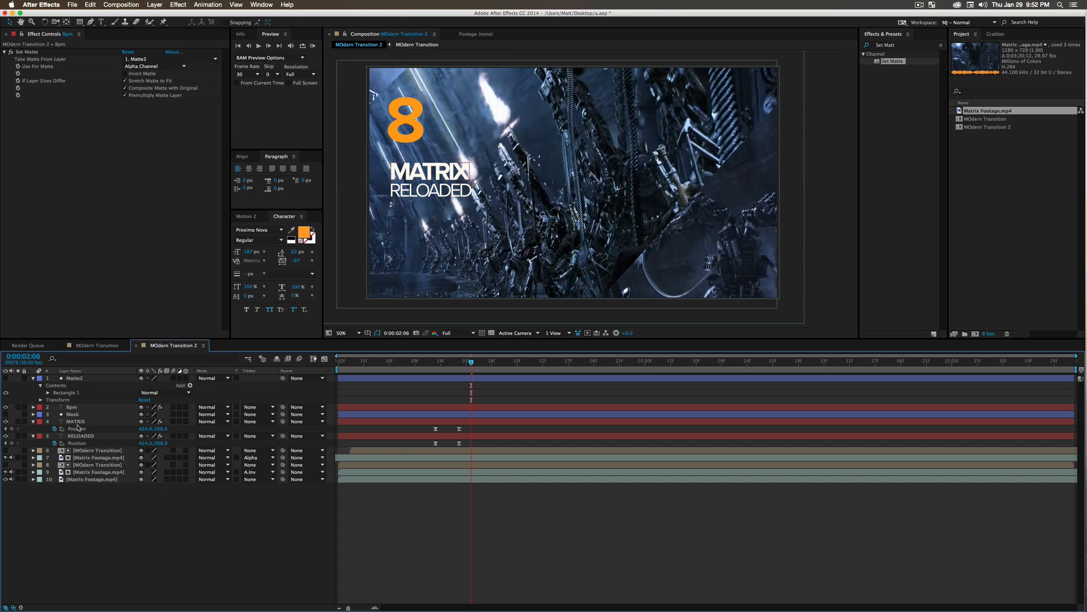
# - Keyframe 8pm's Position at 0:00:02:06, and at 0:00:01:29 shift the text right until it is outside the matte
pyautogui.click(74, 408)
pyautogui.press('p')
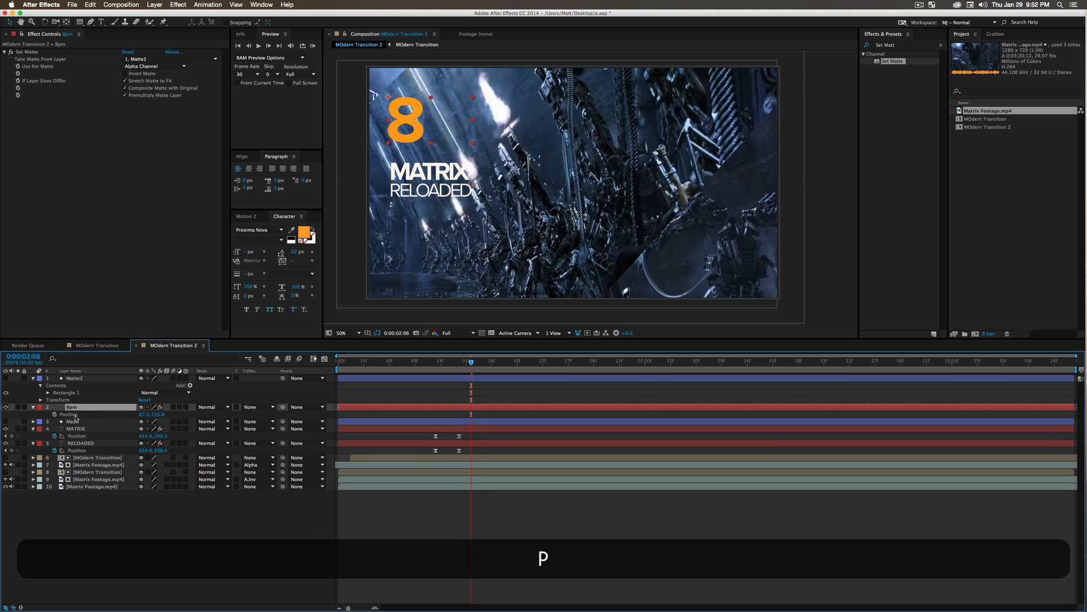
pyautogui.click(55, 414)
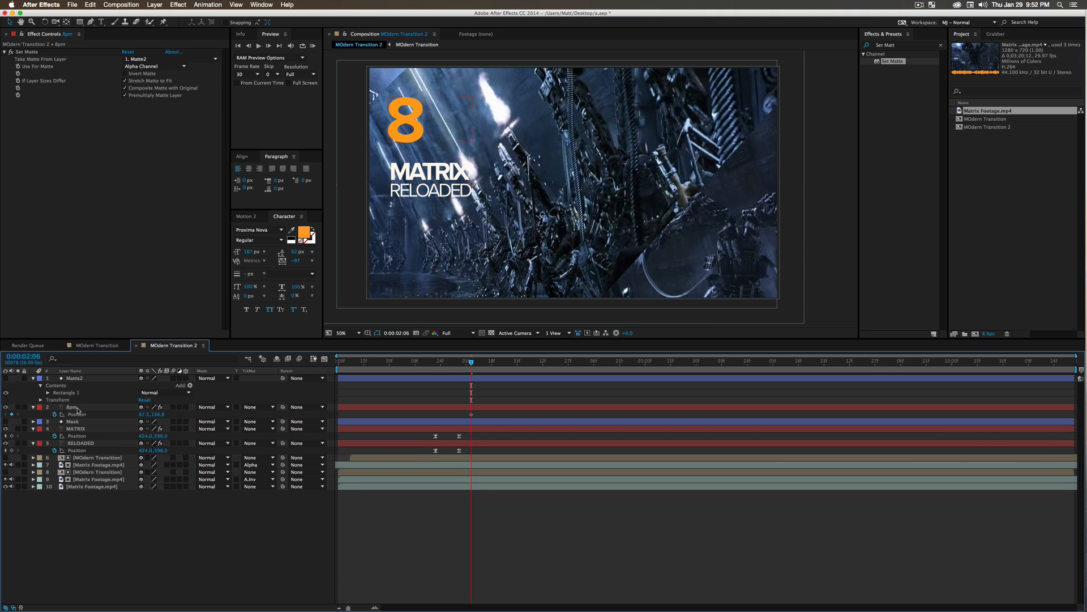
pyautogui.moveTo(458, 364); pyautogui.dragTo(448, 363)
pyautogui.press('v')
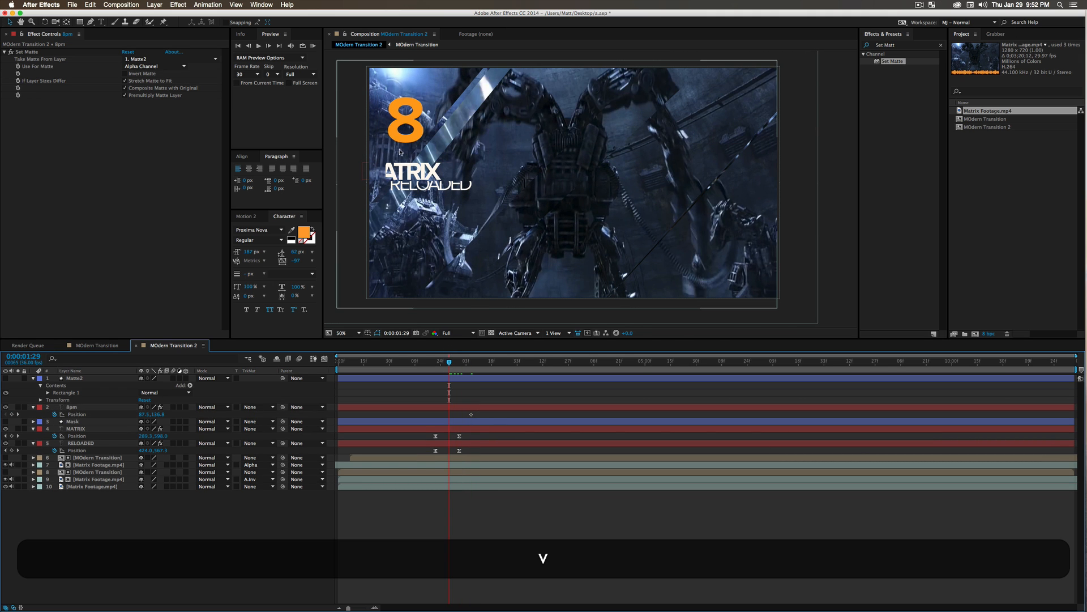
pyautogui.click(84, 407)
pyautogui.press('v')
pyautogui.moveTo(404, 130); pyautogui.dragTo(464, 133)
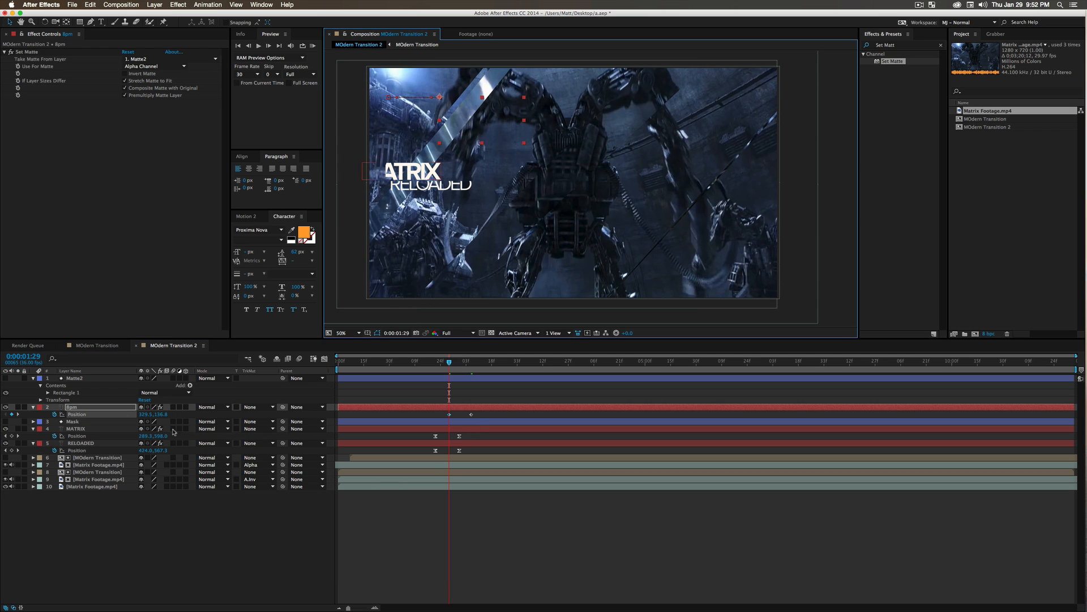
# - Duplicate the 8pm layer and reveal the duplicate's Position keyframes
pyautogui.click(85, 406)
pyautogui.press('shift')
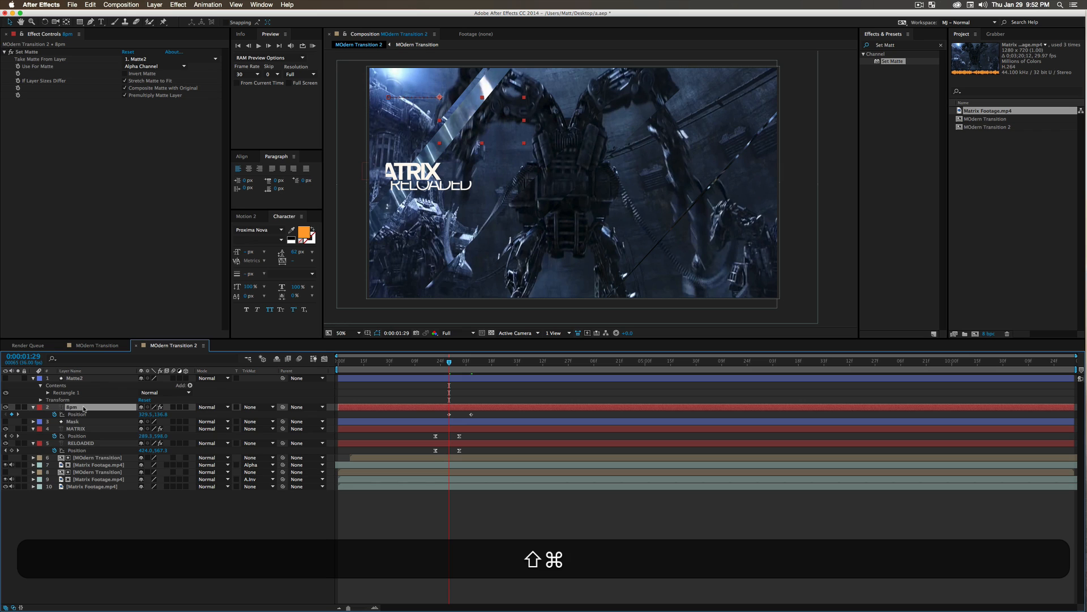
pyautogui.press('super+d')
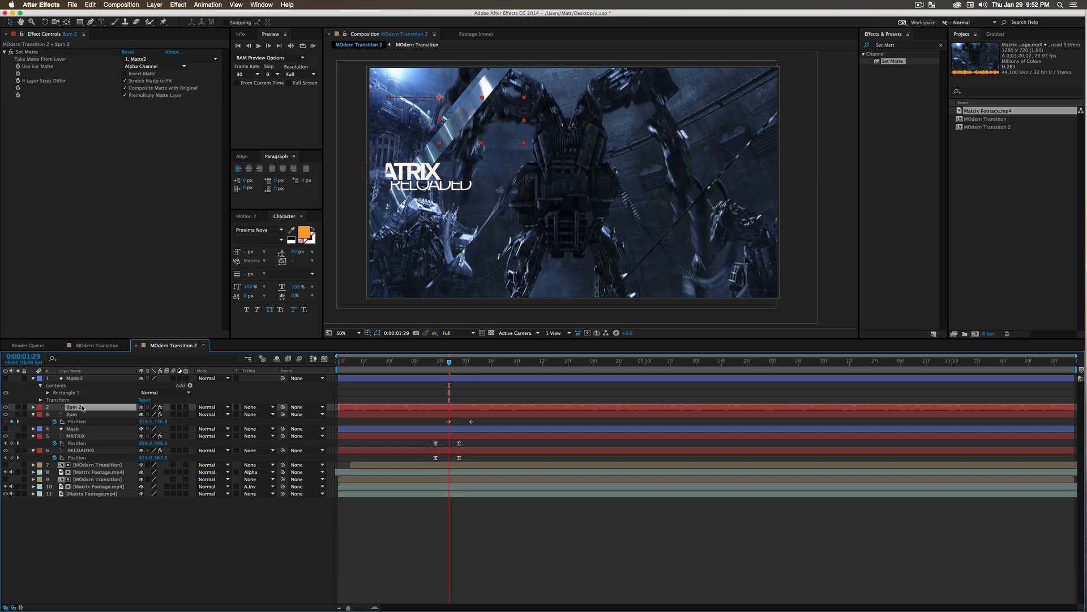
pyautogui.press('u')
pyautogui.click(187, 557)
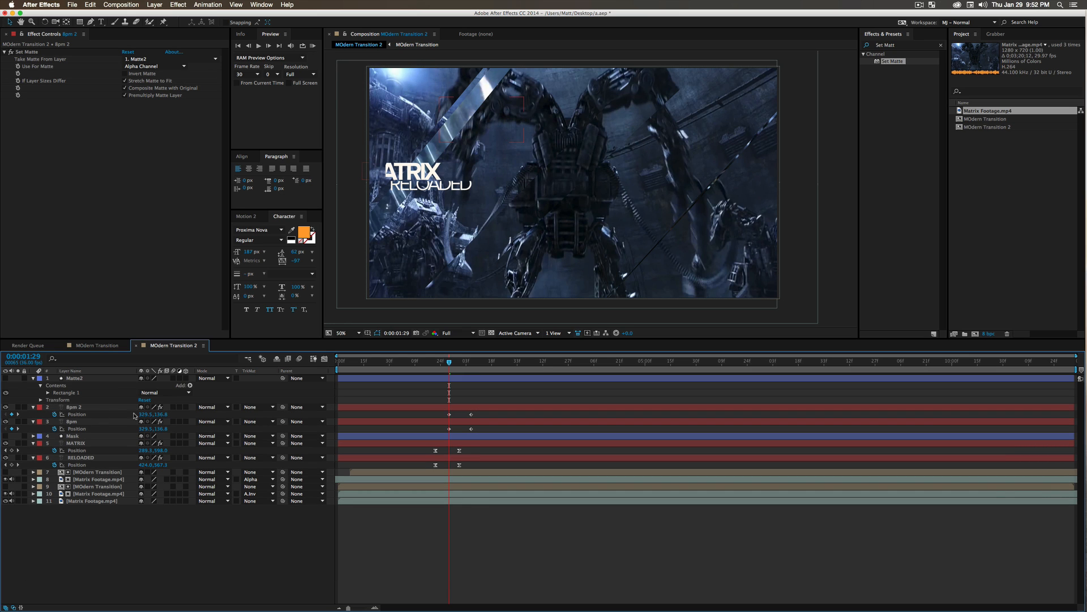
# - Move 8pm 2's starting Position left to x -124.5 and invert its Set Matte
pyautogui.moveTo(146, 418); pyautogui.dragTo(6, 422)
pyautogui.click(131, 418)
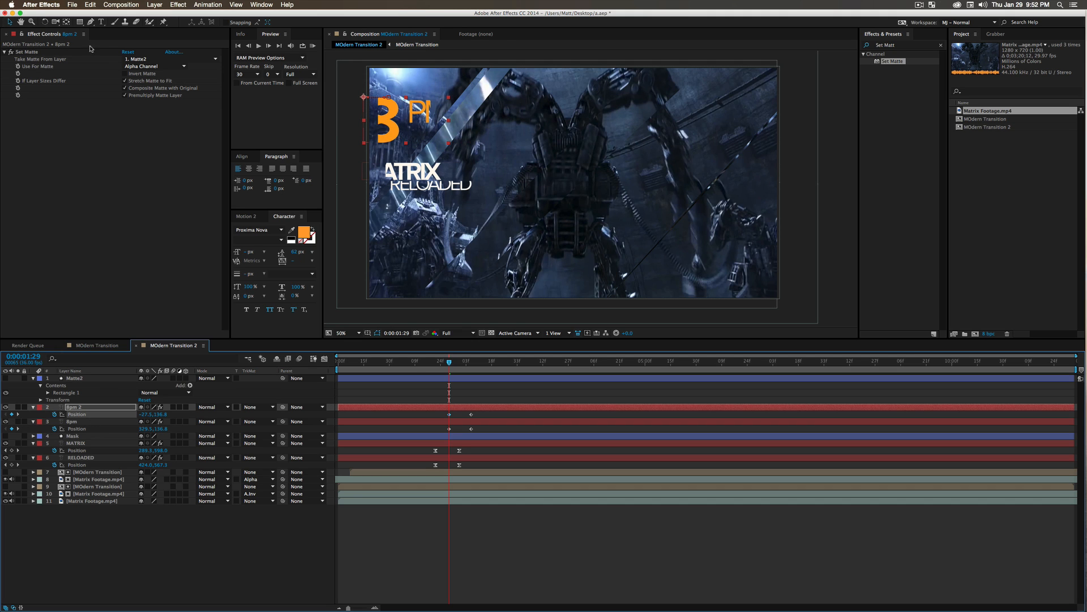
pyautogui.click(142, 77)
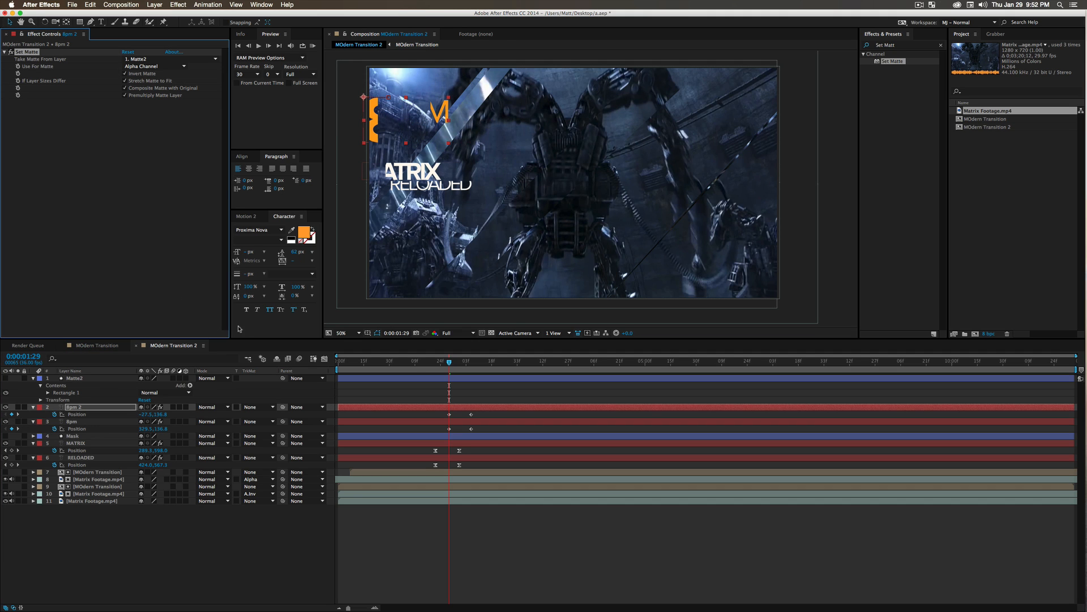
pyautogui.moveTo(145, 418); pyautogui.dragTo(91, 420)
pyautogui.click(229, 575)
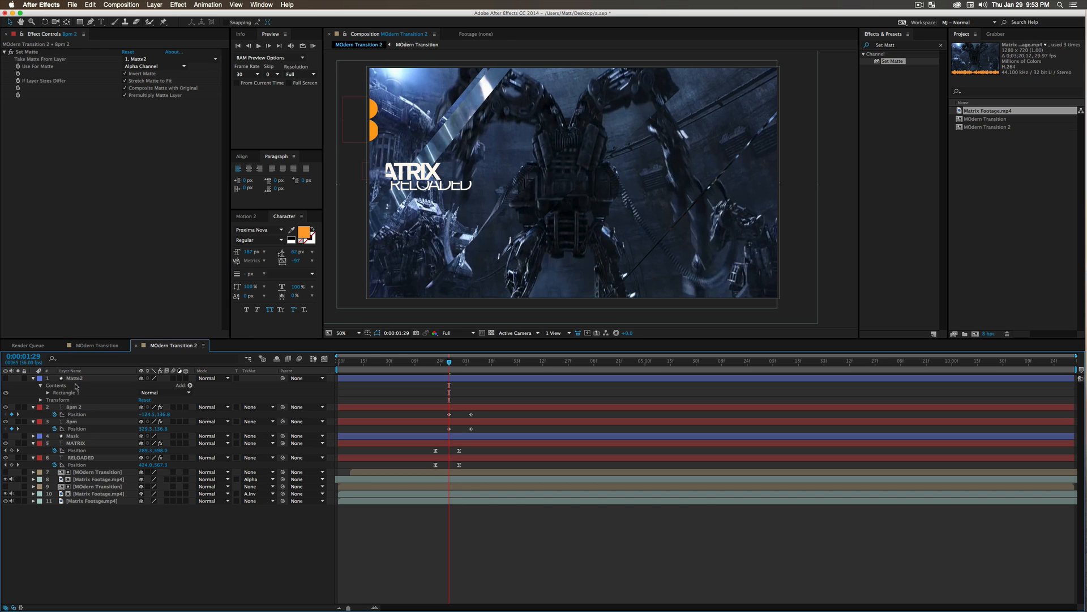
# - Set Matte2's anchor to its right edge with Motion 2, stretch the rectangle left past the frame edge, and hide the layer
pyautogui.click(11, 382)
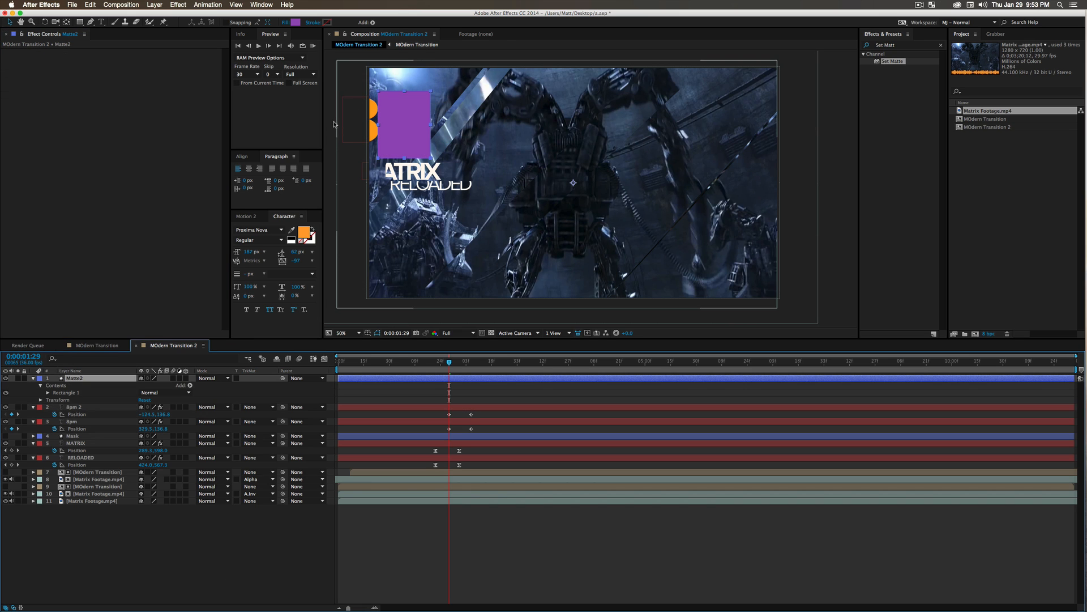
pyautogui.click(246, 216)
pyautogui.click(303, 256)
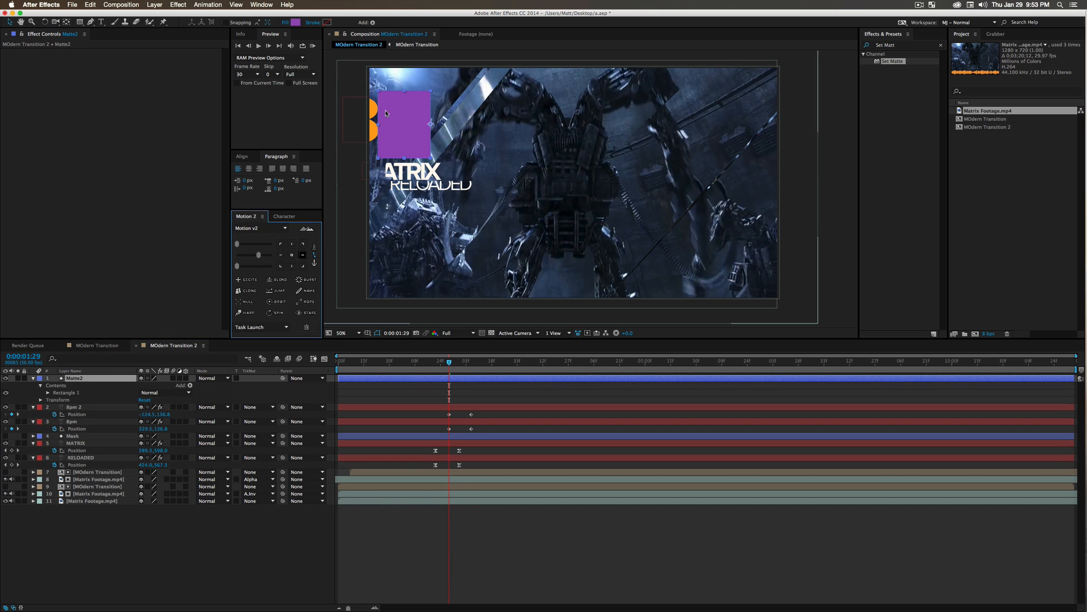
pyautogui.moveTo(378, 127); pyautogui.dragTo(338, 127)
pyautogui.click(221, 533)
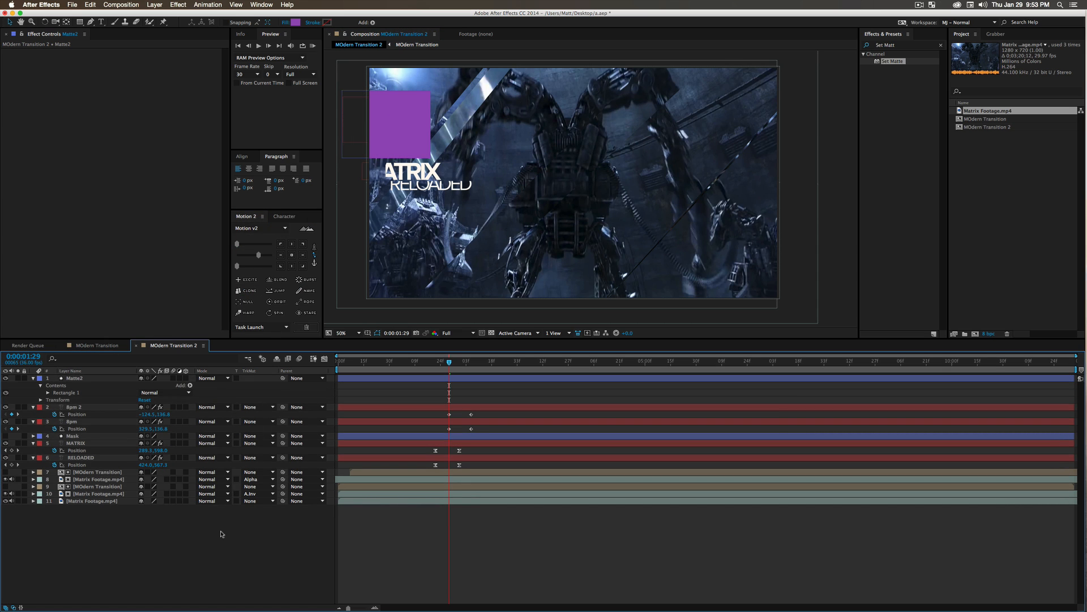
pyautogui.click(7, 378)
# - Ease the Position keyframes of both 8pm layers with Motion 2 and check their speed curve in the graph editor
pyautogui.moveTo(449, 363)
pyautogui.mouseDown()
pyautogui.moveTo(472, 367)
pyautogui.moveTo(446, 373)
pyautogui.mouseUp()
pyautogui.moveTo(440, 412); pyautogui.dragTo(488, 432)
pyautogui.moveTo(259, 256); pyautogui.dragTo(288, 253)
pyautogui.click(293, 531)
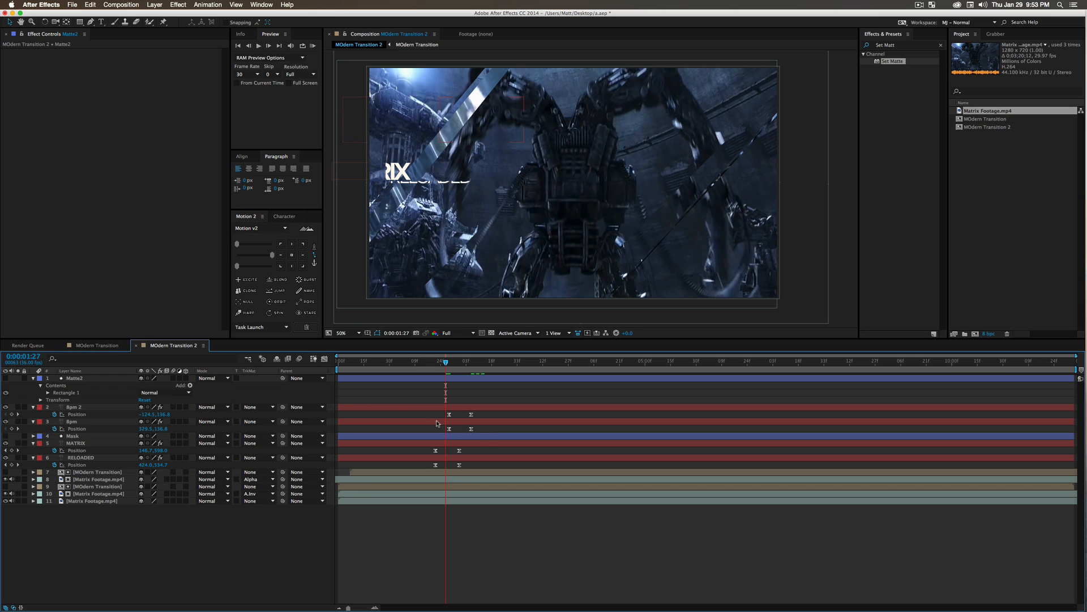
pyautogui.moveTo(492, 435); pyautogui.dragTo(442, 412)
pyautogui.click(324, 359)
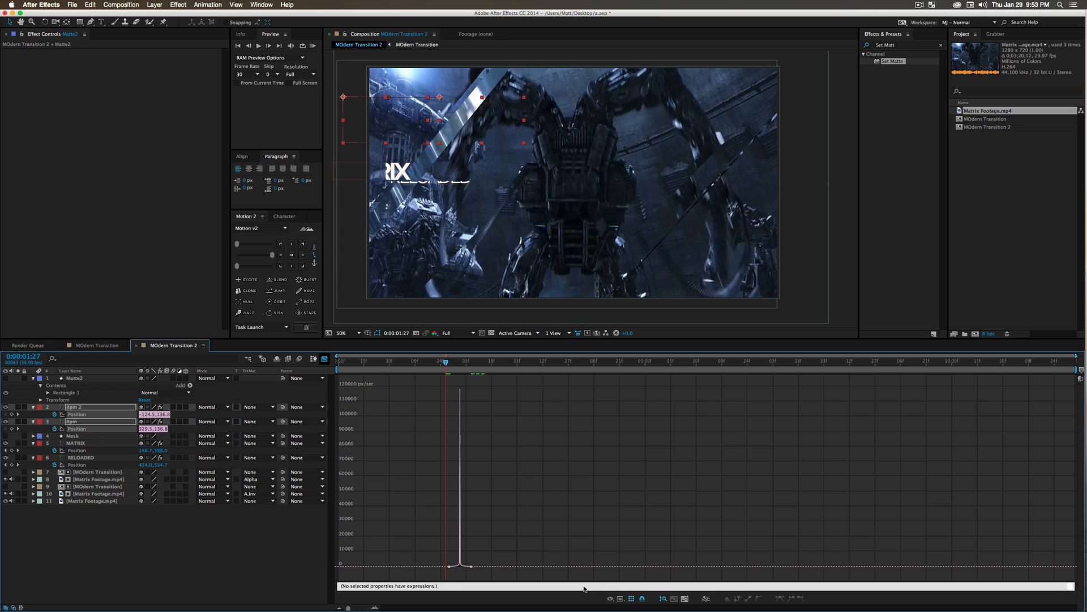
pyautogui.click(686, 600)
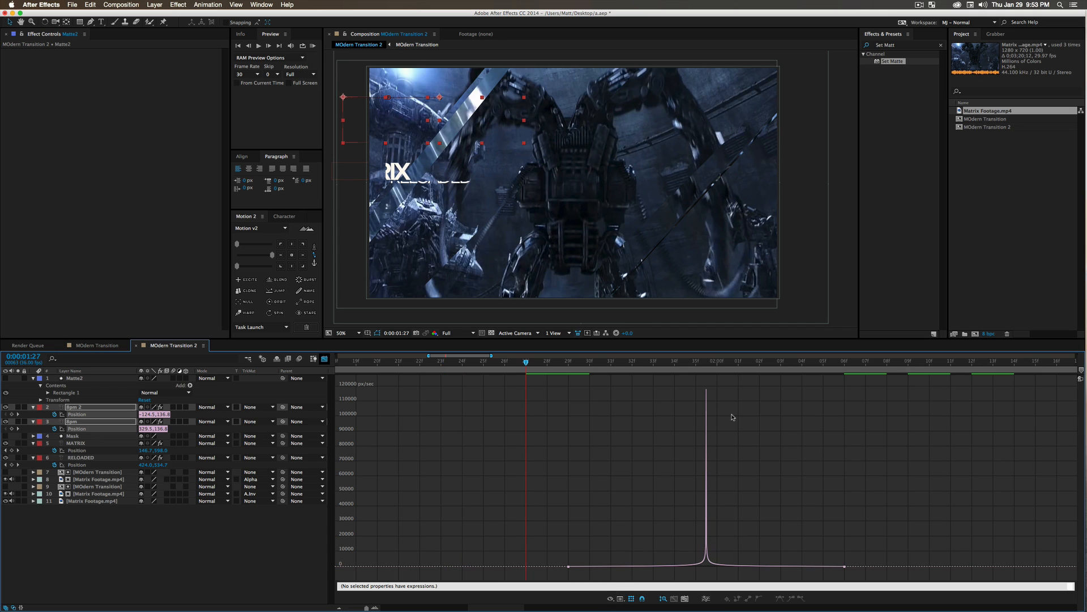
pyautogui.click(325, 359)
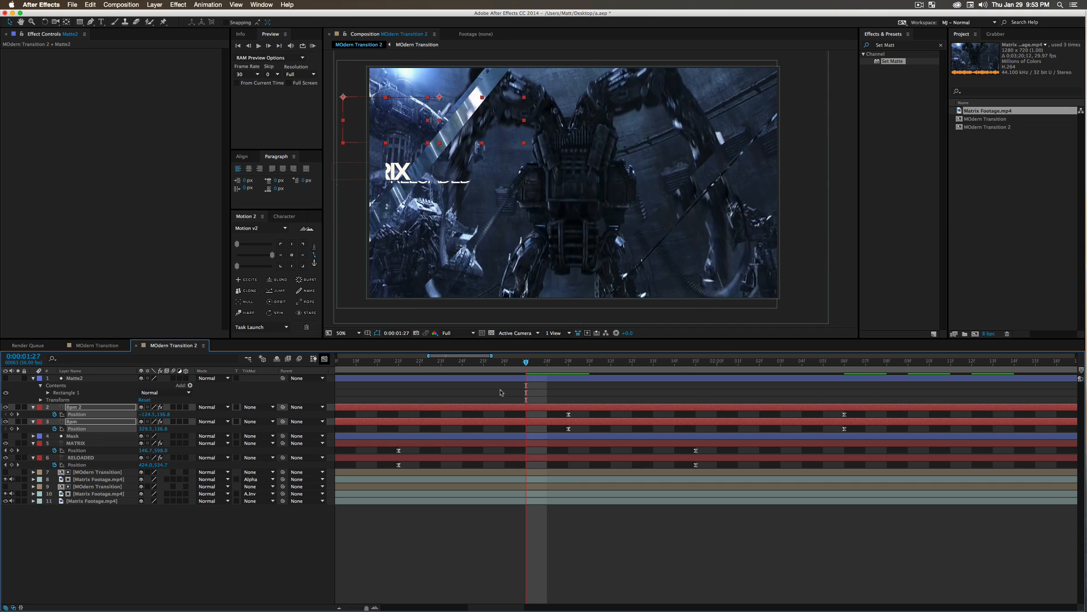
pyautogui.click(454, 534)
# - Preview the title and 8PM animation from MATRIX's first Position keyframe
pyautogui.moveTo(366, 608); pyautogui.dragTo(358, 608)
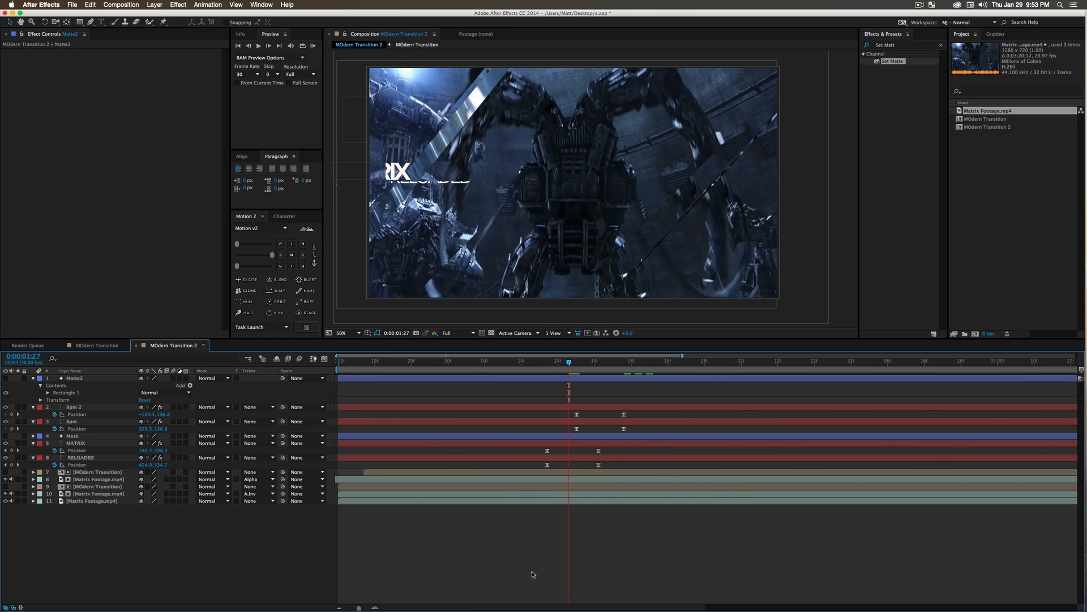
pyautogui.click(548, 362)
pyautogui.press('space')
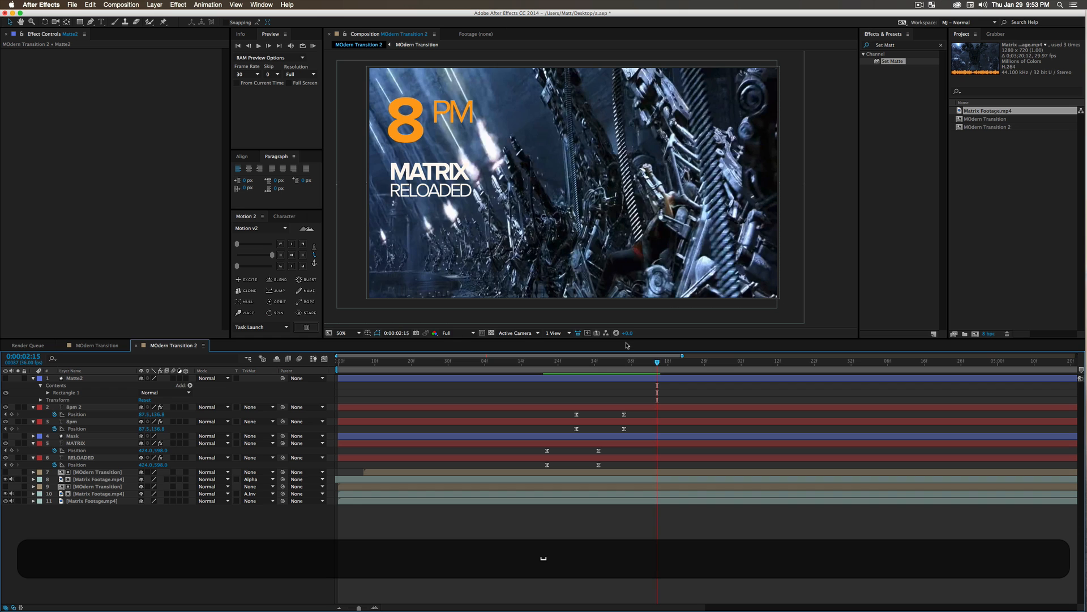
pyautogui.press('v')
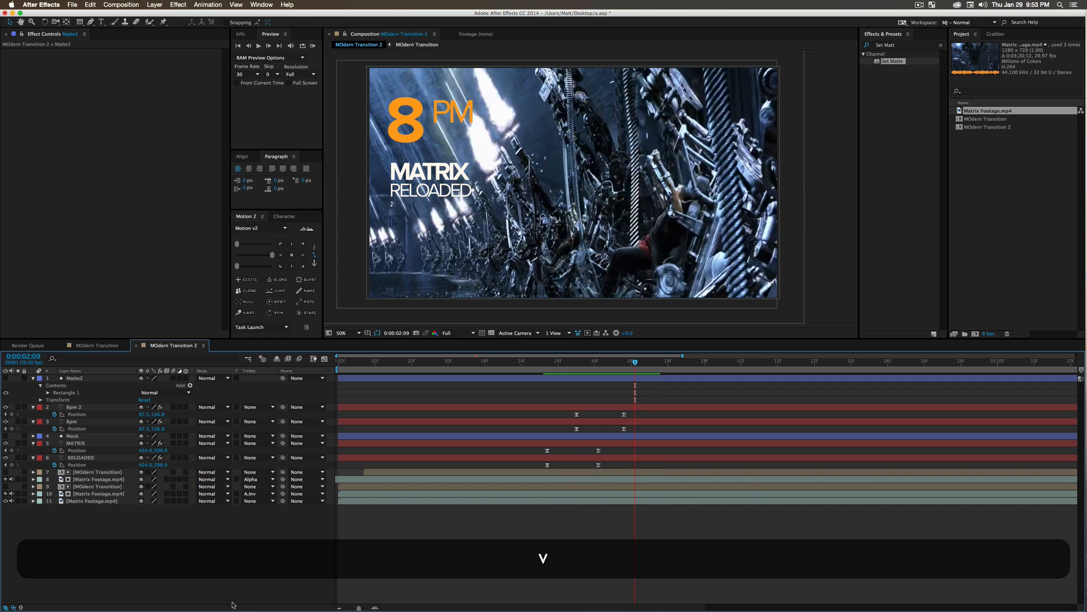
# - Move both 8pm layers down closer to MATRIX with all their Position keyframes selected, and scrub through the animation
pyautogui.click(74, 407)
pyautogui.keyDown('shift'); pyautogui.click(72, 421); pyautogui.keyUp('shift')
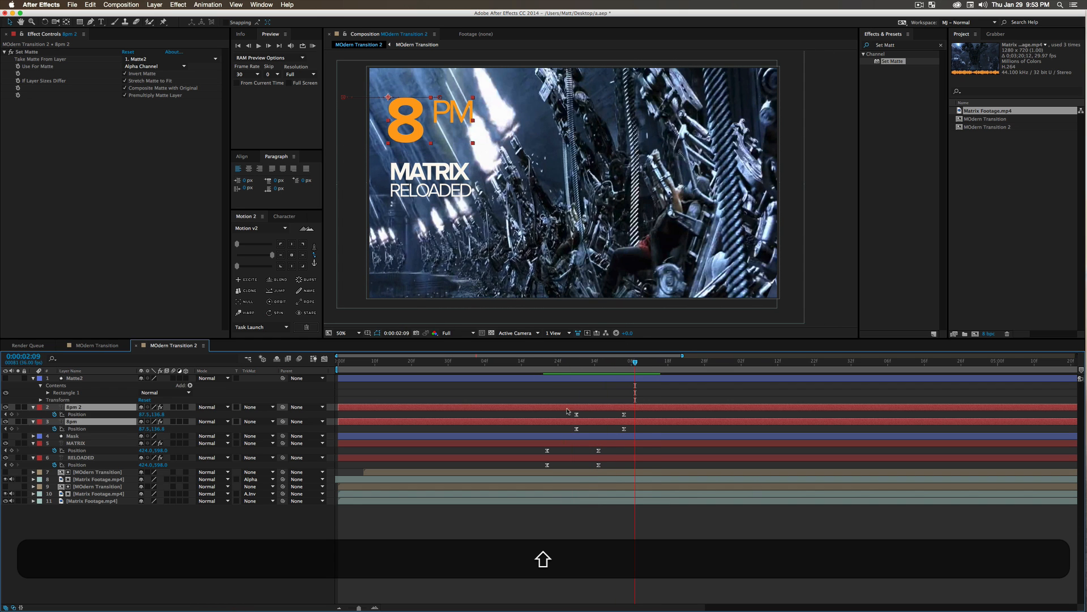
pyautogui.moveTo(572, 417); pyautogui.dragTo(651, 437)
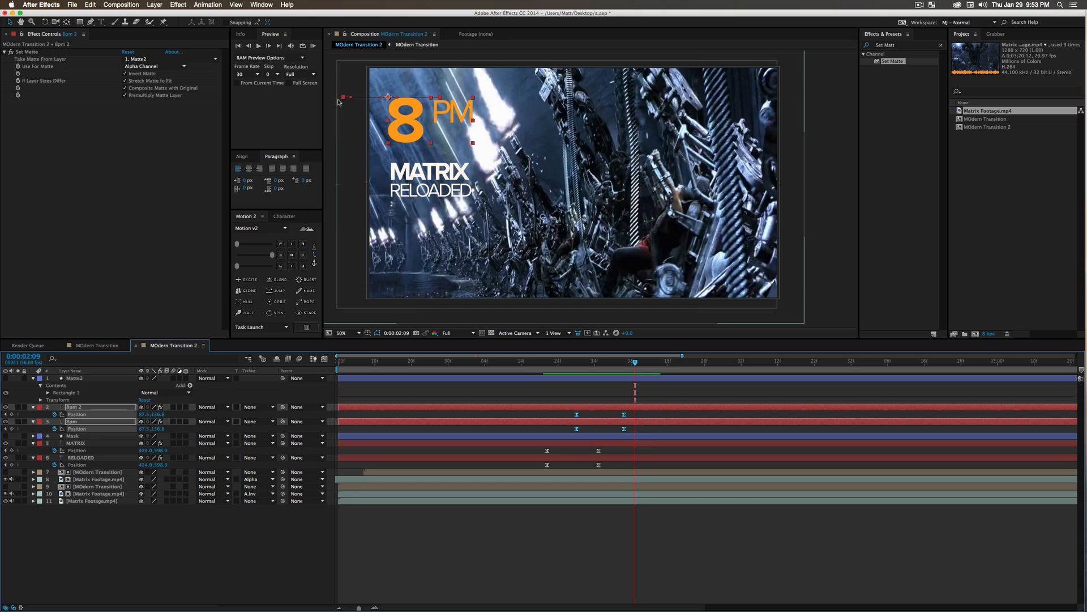
pyautogui.moveTo(346, 98); pyautogui.dragTo(347, 113)
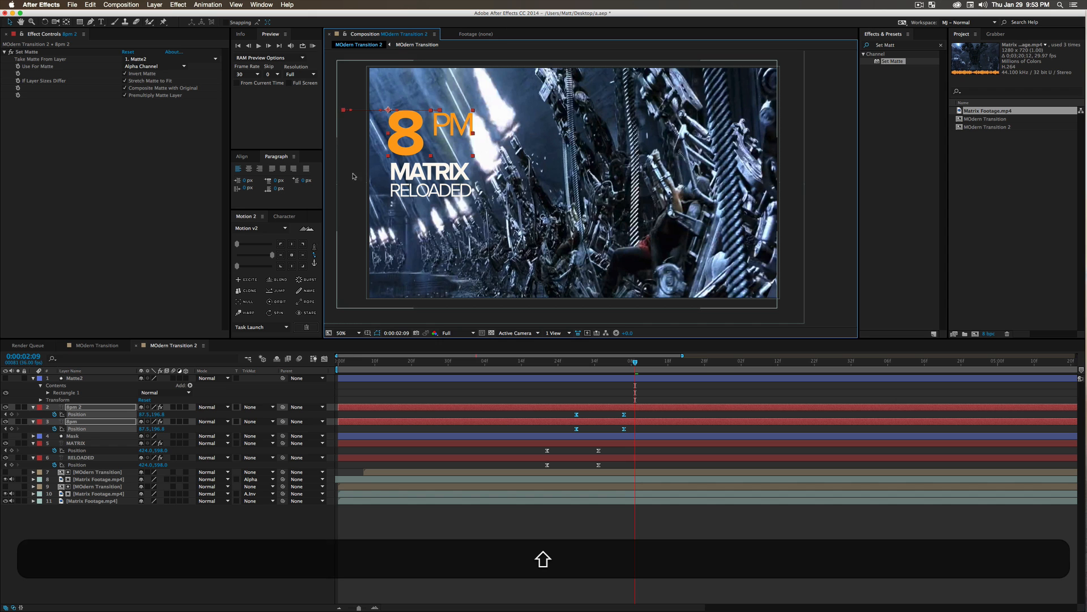
pyautogui.click(334, 537)
pyautogui.moveTo(575, 362); pyautogui.dragTo(625, 381)
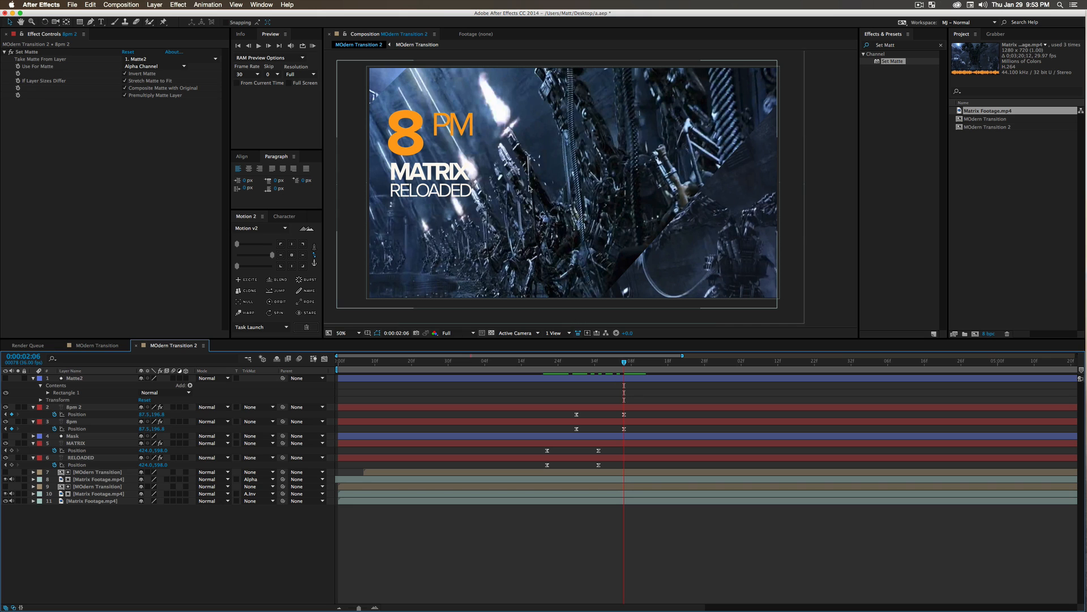
# - Draw a closed four-cornered purple shape with the Pen tool over the frame's upper-left corner, covering the 8PM and MATRIX RELOADED text
pyautogui.press('z')
pyautogui.press('v')
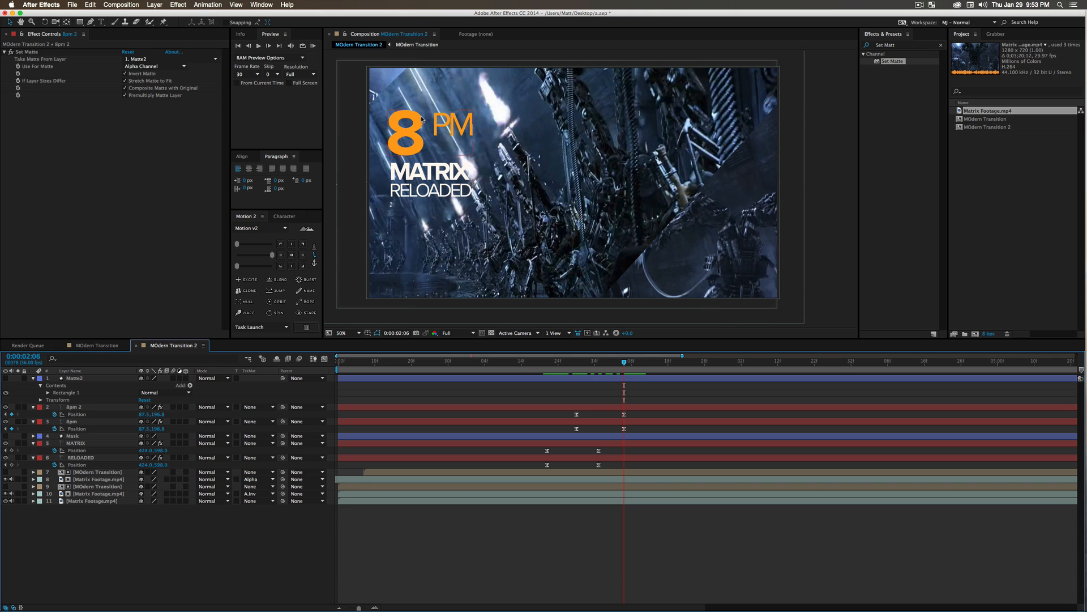
pyautogui.moveTo(616, 365)
pyautogui.mouseDown()
pyautogui.moveTo(570, 365)
pyautogui.moveTo(620, 367)
pyautogui.mouseUp()
pyautogui.press('z')
pyautogui.moveTo(551, 194); pyautogui.dragTo(464, 186)
pyautogui.press('z')
pyautogui.press('super')
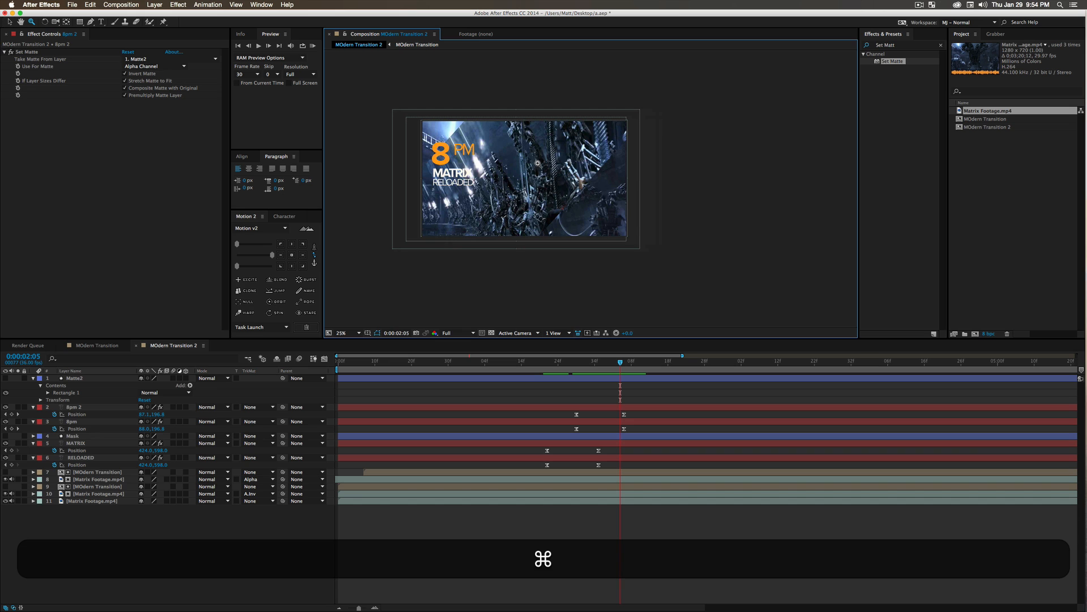
pyautogui.press('v')
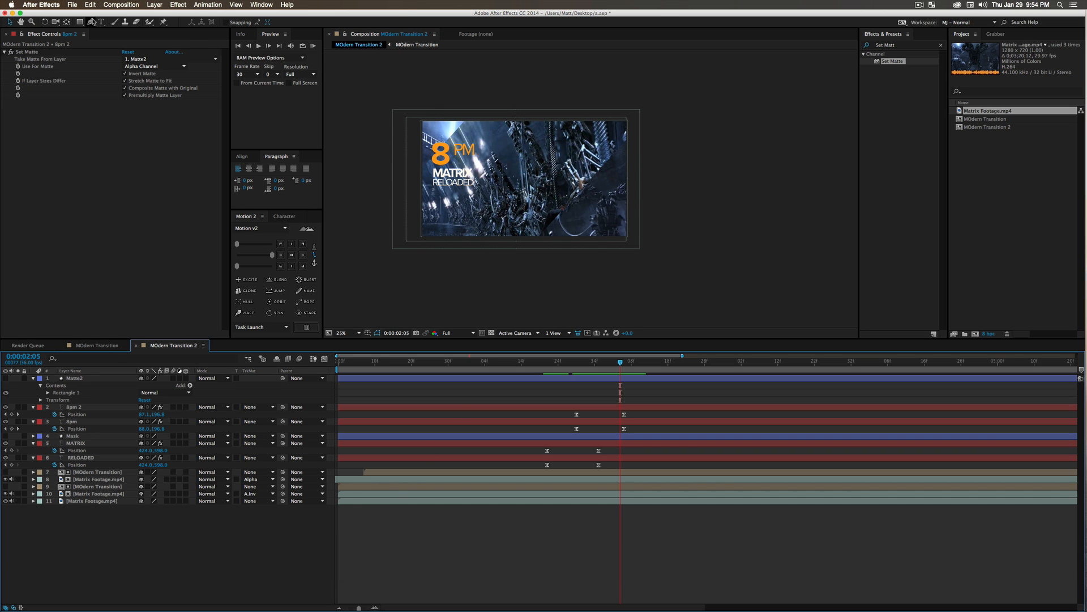
pyautogui.click(91, 22)
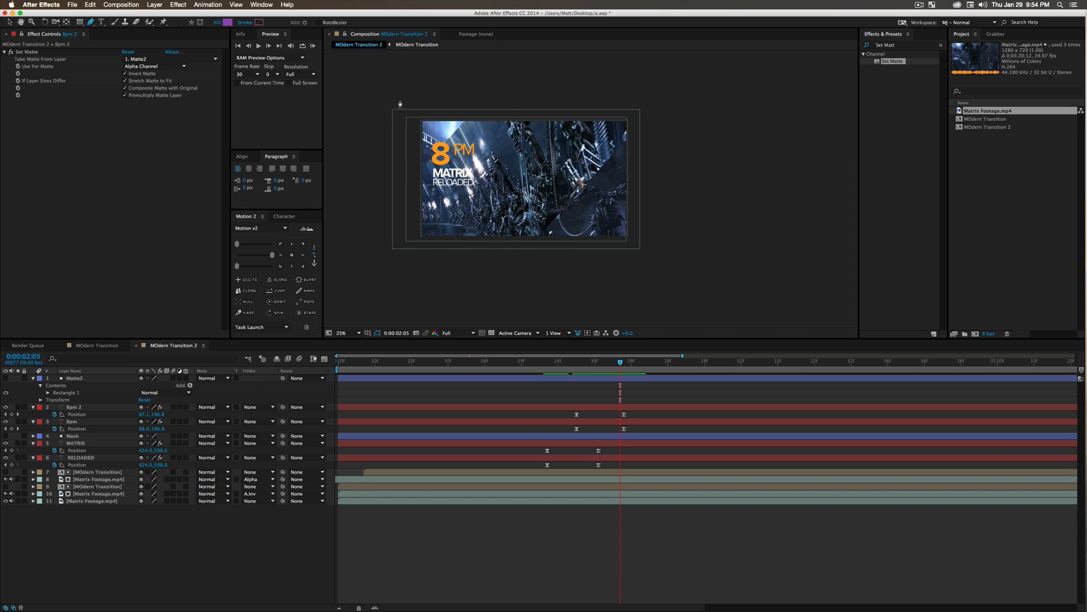
pyautogui.click(400, 101)
pyautogui.click(409, 189)
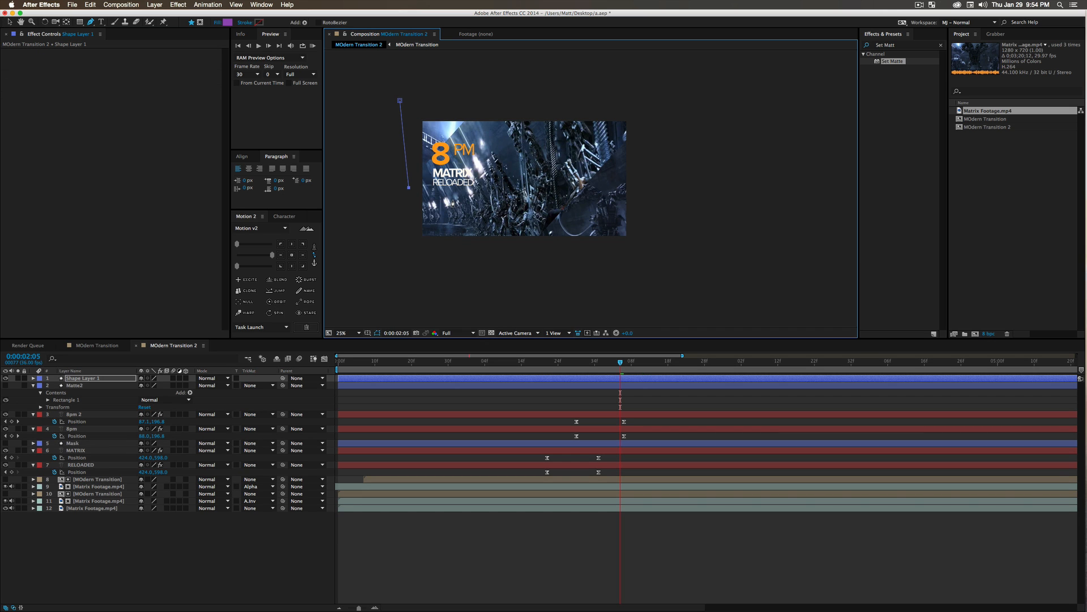
pyautogui.click(482, 199)
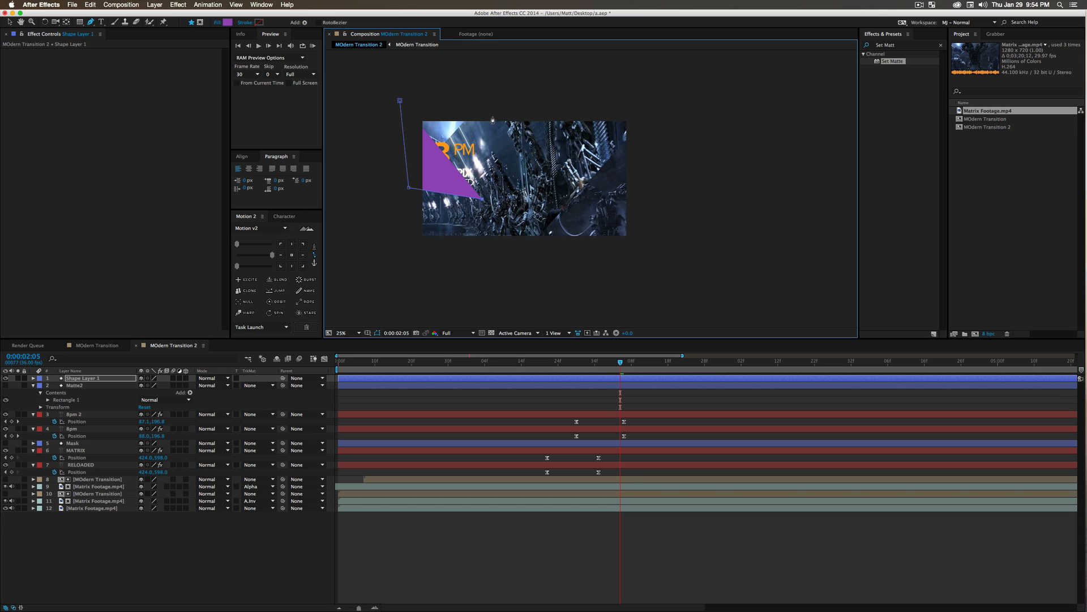
pyautogui.click(484, 109)
pyautogui.click(400, 100)
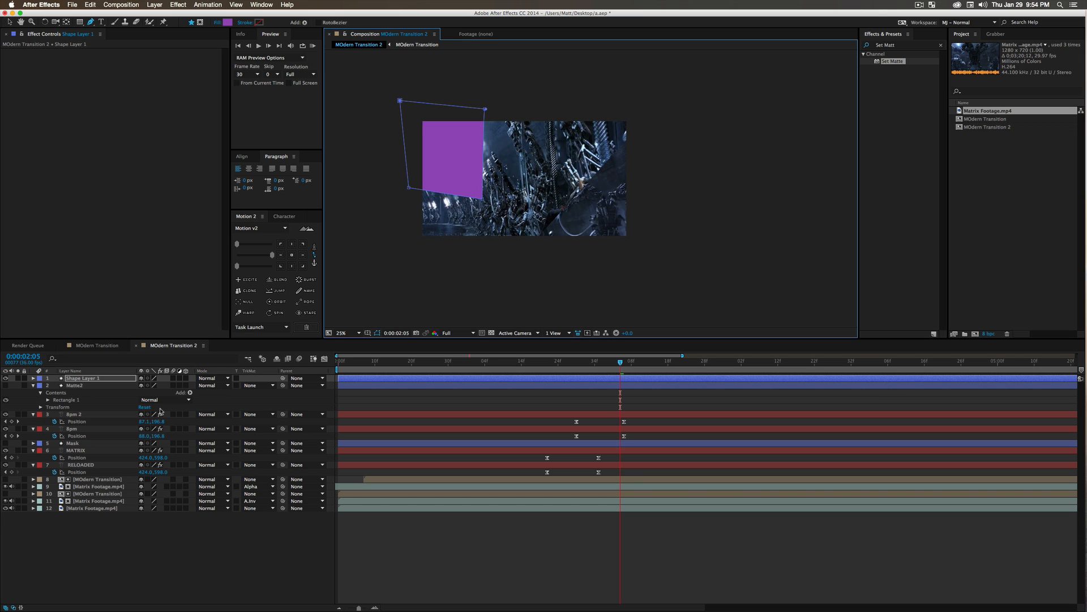
# - Place the new shape layer directly below RELOADED and rename it Exciting BG
pyautogui.moveTo(79, 379); pyautogui.dragTo(88, 476)
pyautogui.press('super+a')
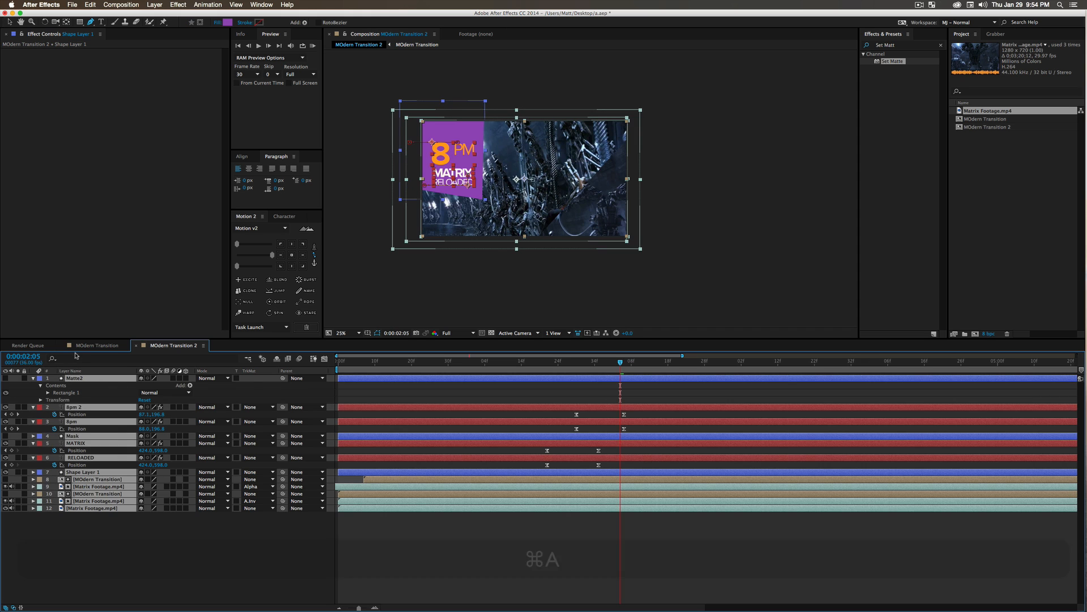
pyautogui.press('u')
pyautogui.click(80, 422)
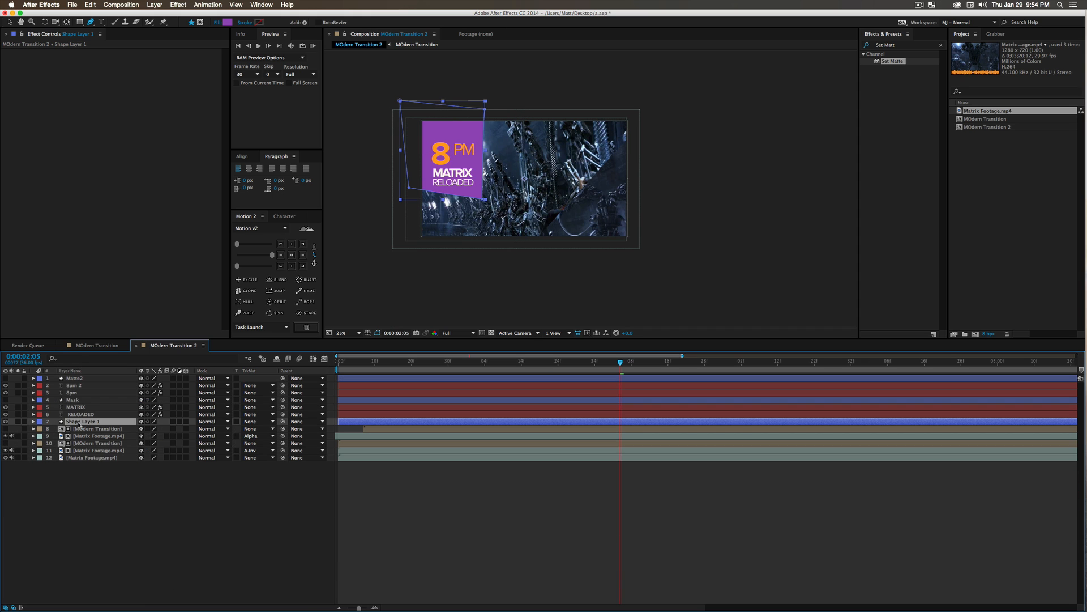
pyautogui.press('Return')
pyautogui.write('Exciting BG')
pyautogui.press('Return')
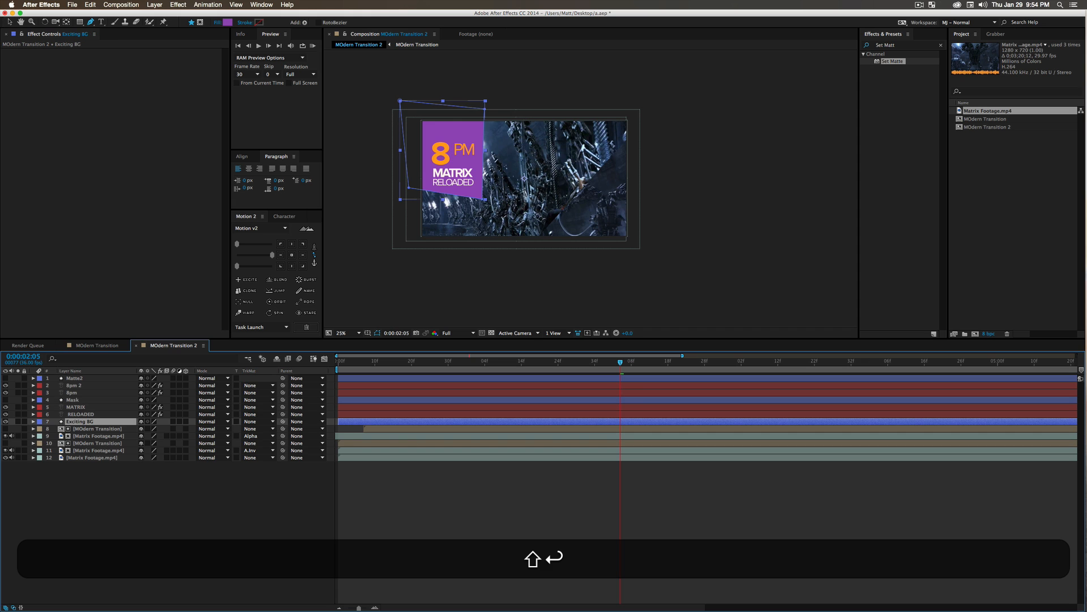
# - Start keyframing Exciting BG's Path at 0:00:02:05 and reveal the keyframes of all layers
pyautogui.keyDown('super'); pyautogui.click(34, 421); pyautogui.keyUp('super')
pyautogui.click(69, 407)
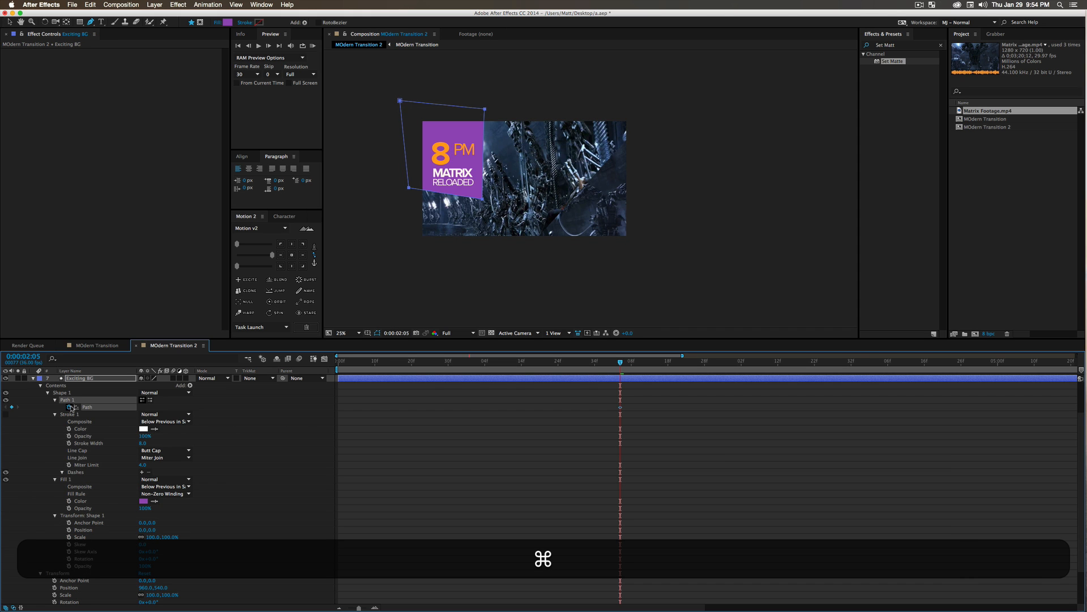
pyautogui.press('u')
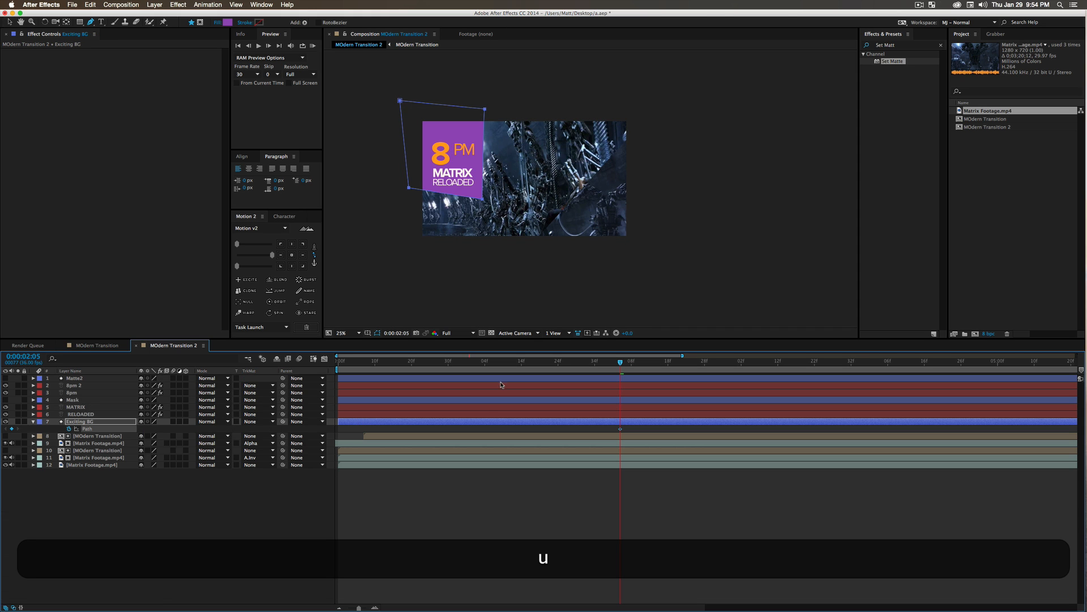
pyautogui.click(78, 407)
pyautogui.press('super+a')
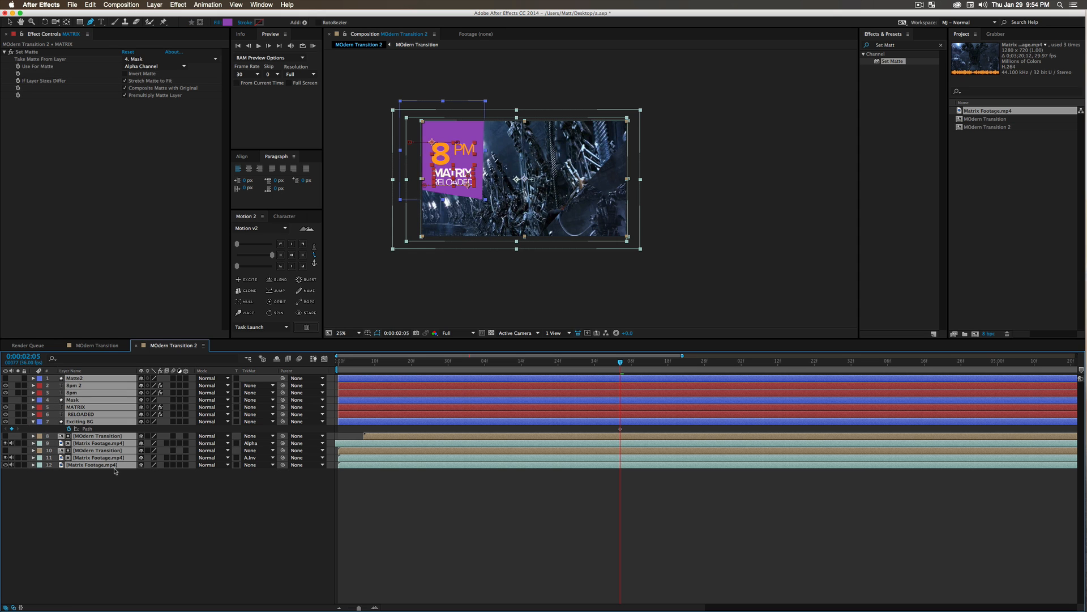
pyautogui.press('u')
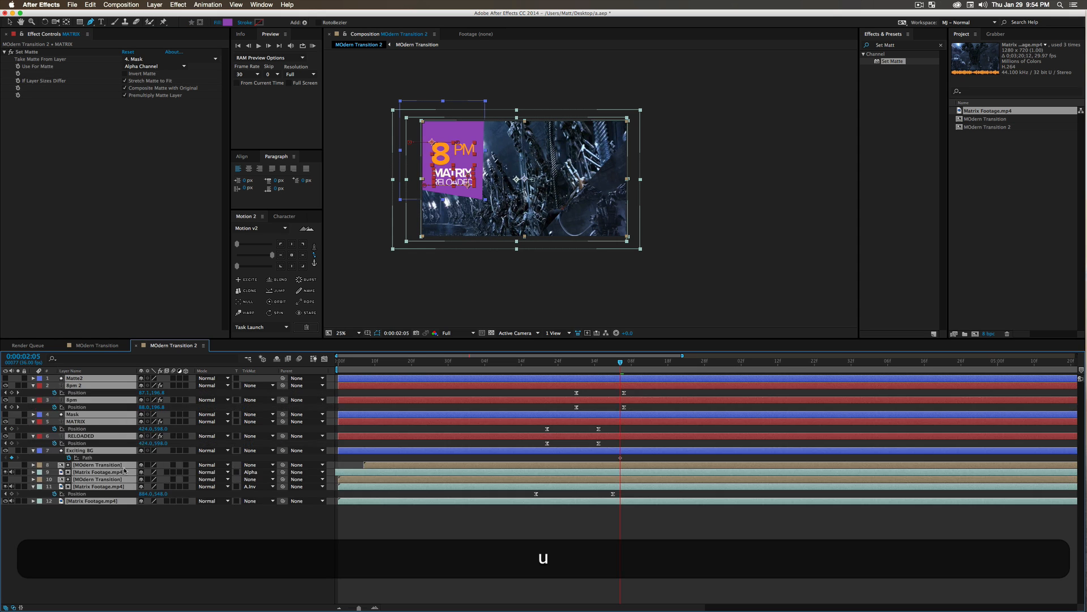
pyautogui.press('super+shift+a')
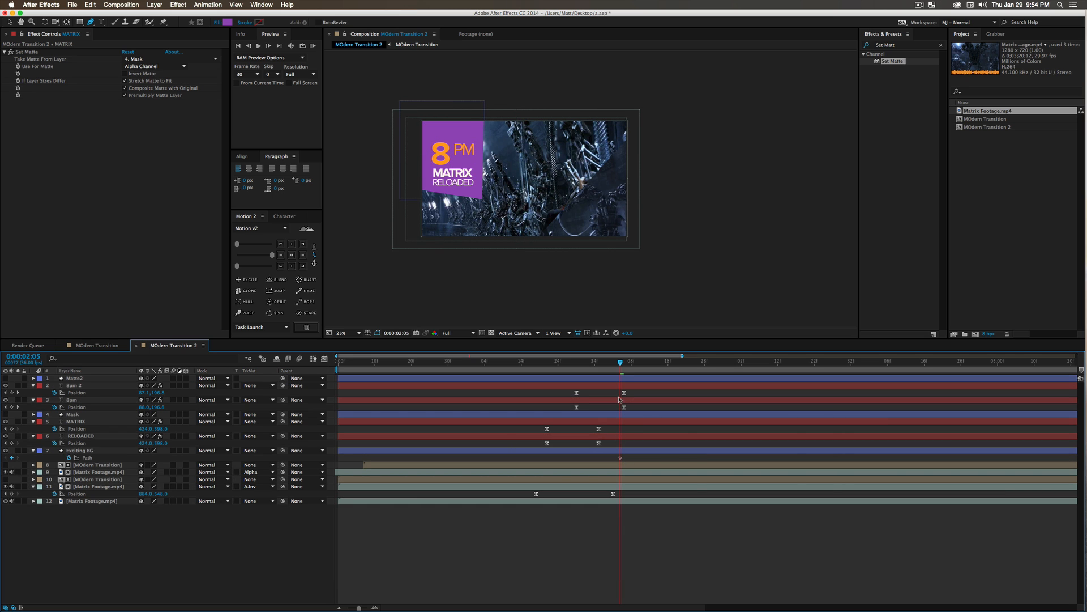
# - Move Exciting BG's Path keyframe to 0:00:02:02, and at 0:00:01:25 pull the shape's lower-right corner outside the frame's upper-left corner
pyautogui.moveTo(616, 364); pyautogui.dragTo(592, 370)
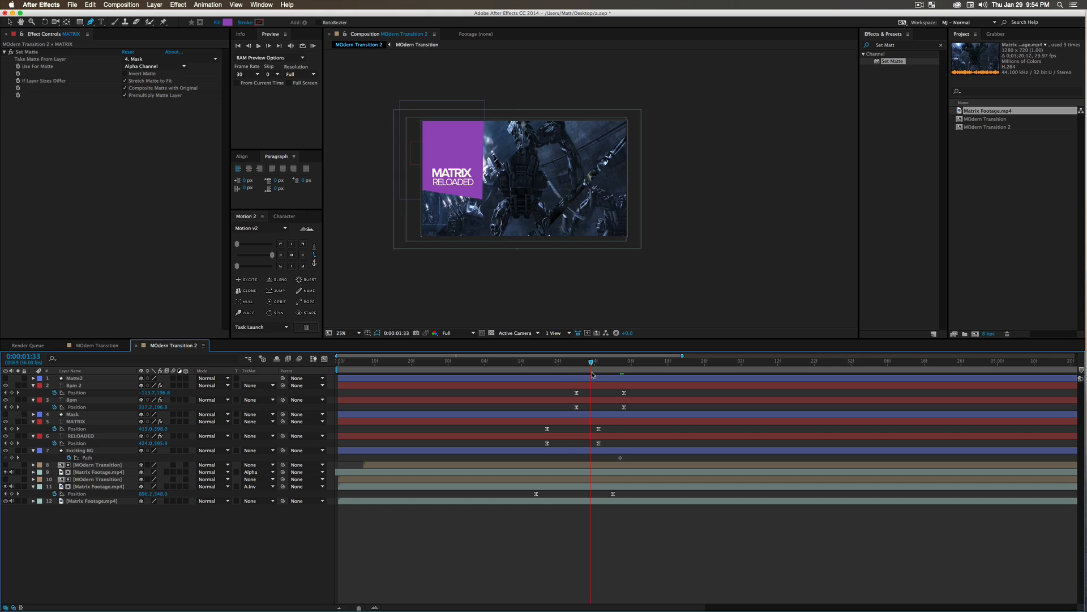
pyautogui.click(403, 451)
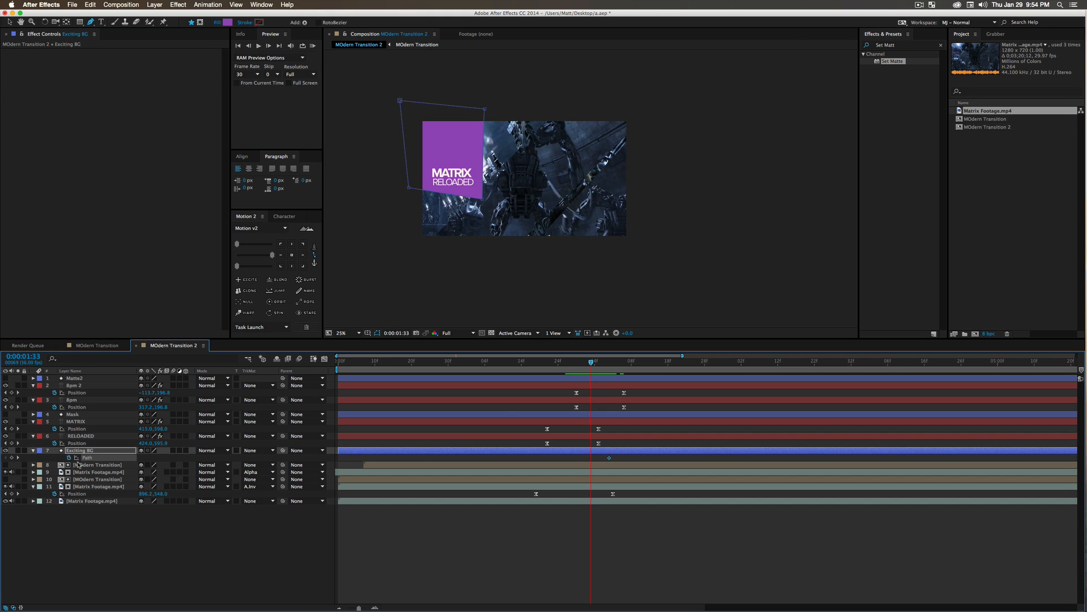
pyautogui.moveTo(591, 365); pyautogui.dragTo(564, 370)
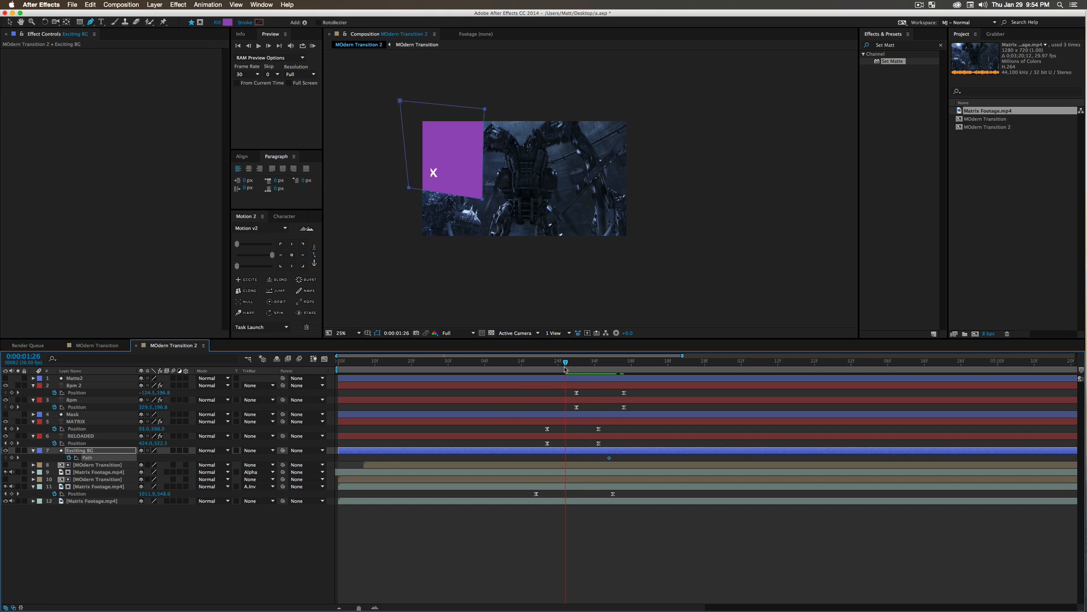
pyautogui.click(215, 567)
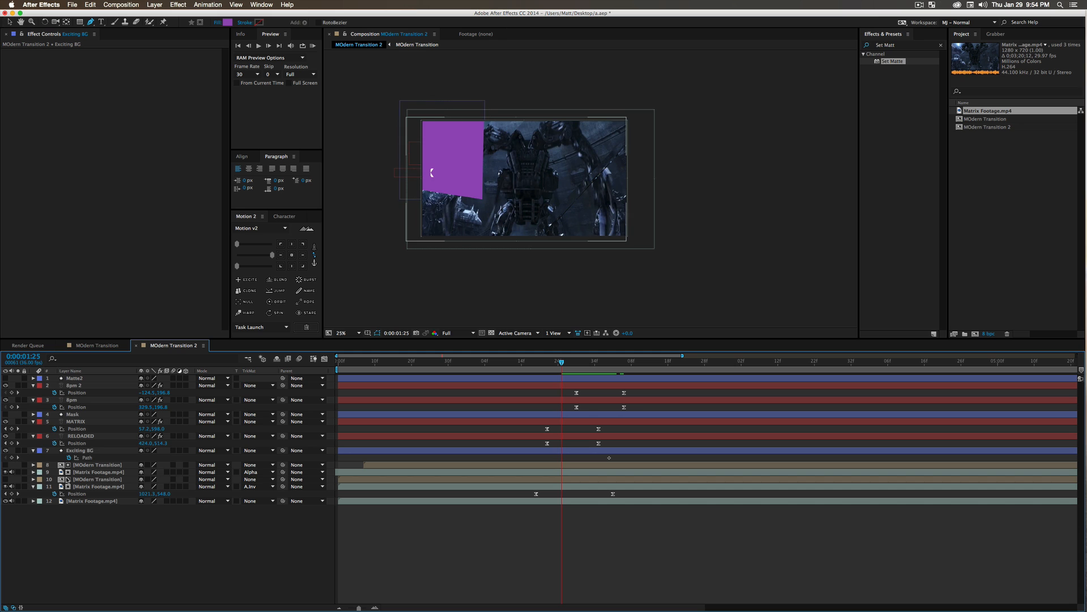
pyautogui.click(101, 458)
pyautogui.press('v')
pyautogui.moveTo(483, 198); pyautogui.dragTo(417, 116)
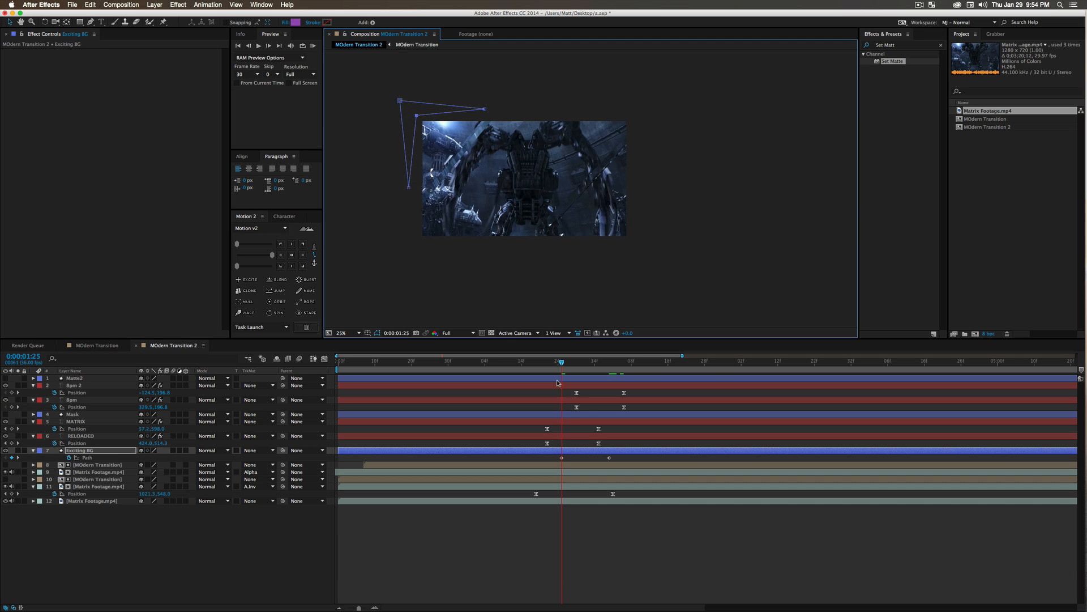
# - Scrub through the shape animation and ease both Exciting BG Path keyframes with Motion 2
pyautogui.moveTo(565, 371); pyautogui.dragTo(616, 383)
pyautogui.moveTo(625, 453); pyautogui.dragTo(518, 479)
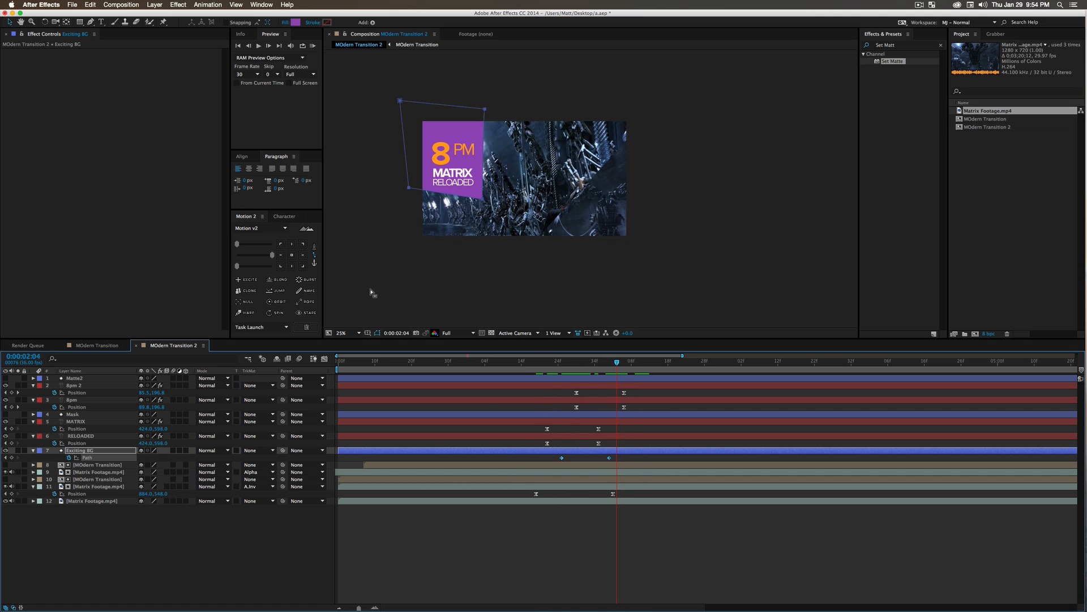
pyautogui.moveTo(262, 255); pyautogui.dragTo(256, 254)
# - Duplicate Exciting BG and shift the copy's Path keyframes two frames later, ending at 0:00:02:04
pyautogui.click(89, 450)
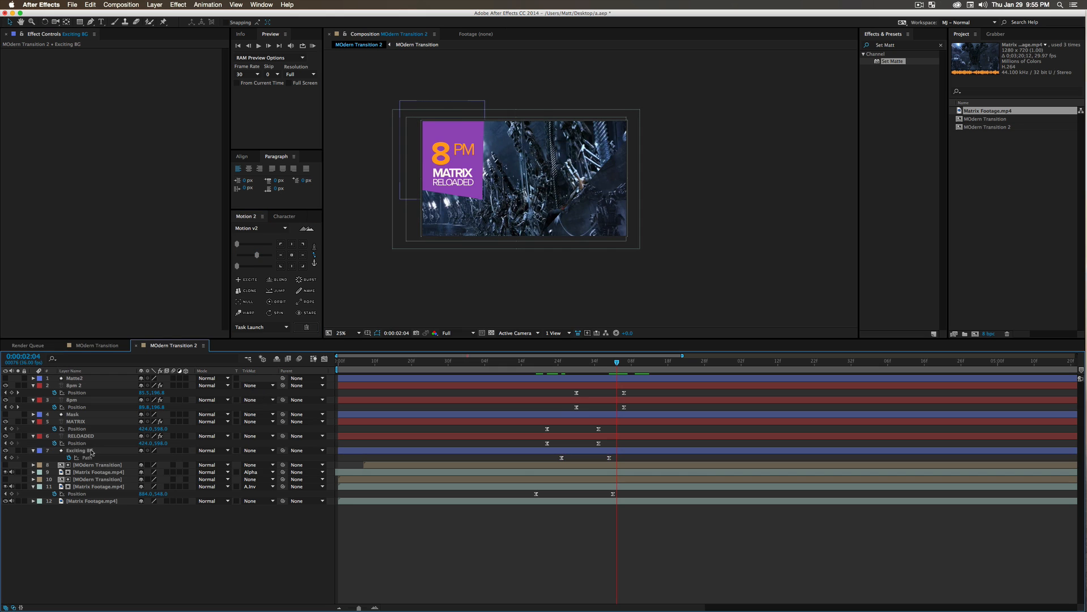
pyautogui.hotkey('ctrl', 'd')
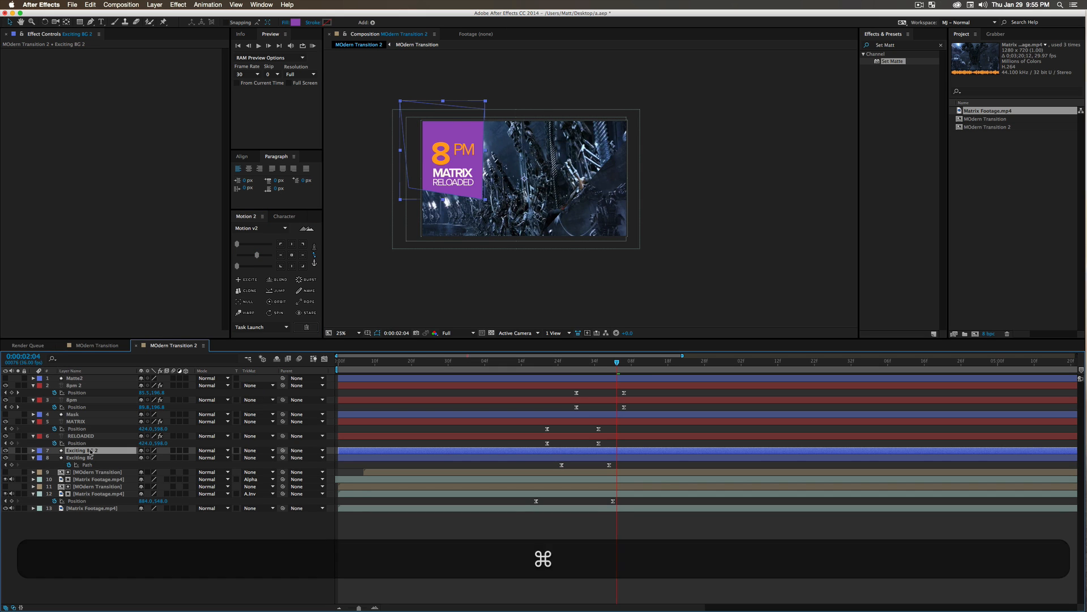
pyautogui.press('u')
pyautogui.moveTo(557, 455); pyautogui.dragTo(611, 460)
# - Pull the lower-right corner of Exciting BG 2's path slightly inward at 0:00:02:04
pyautogui.click(627, 460)
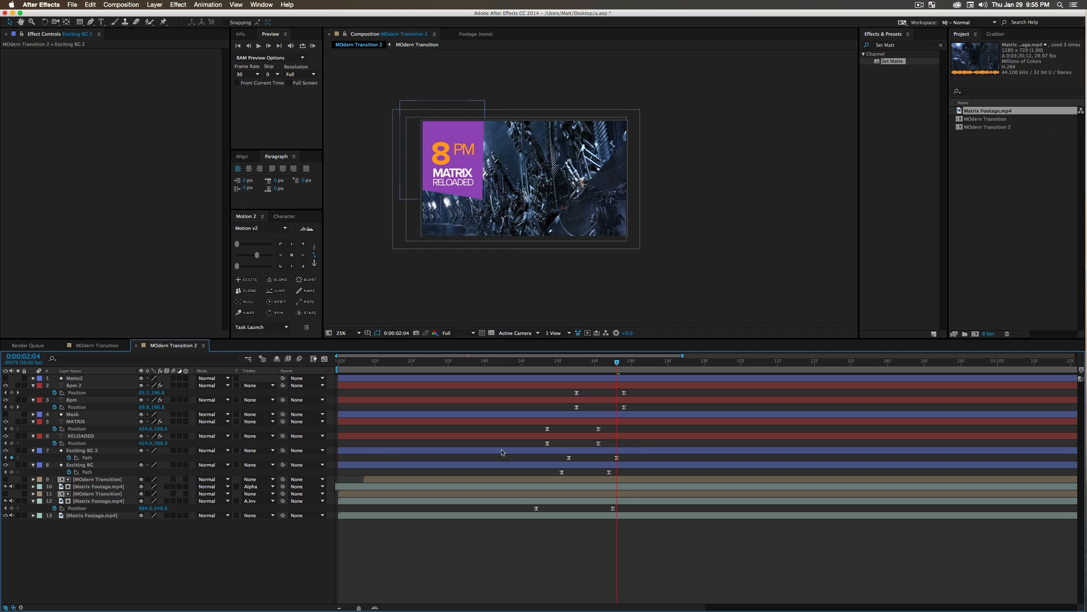
pyautogui.click(88, 458)
pyautogui.click(476, 195)
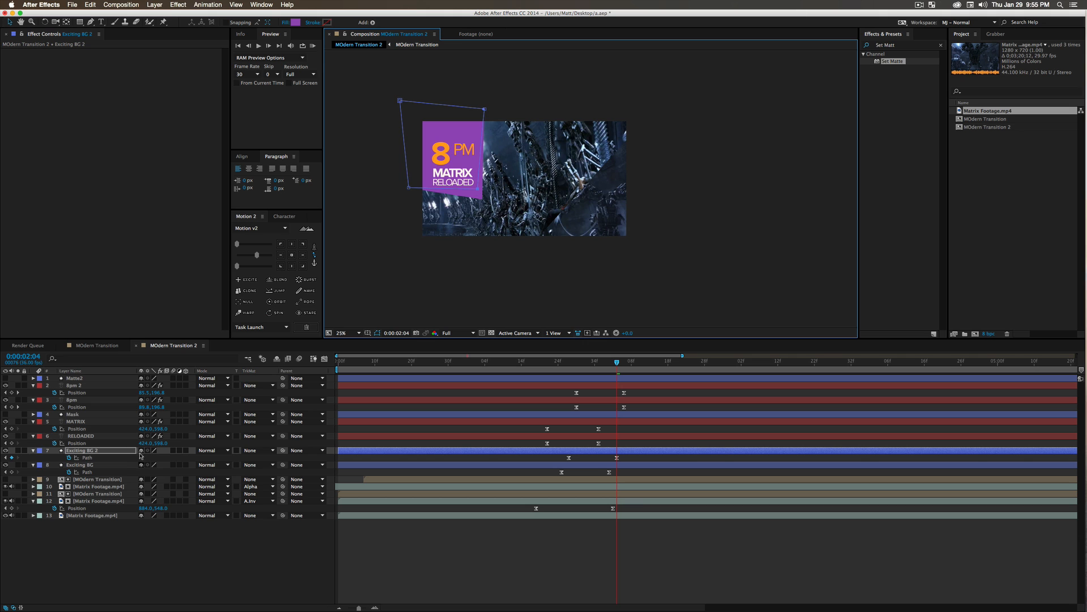
# - Set Exciting BG's blending mode to Multiply and its opacity to 50%
pyautogui.click(106, 464)
pyautogui.click(210, 465)
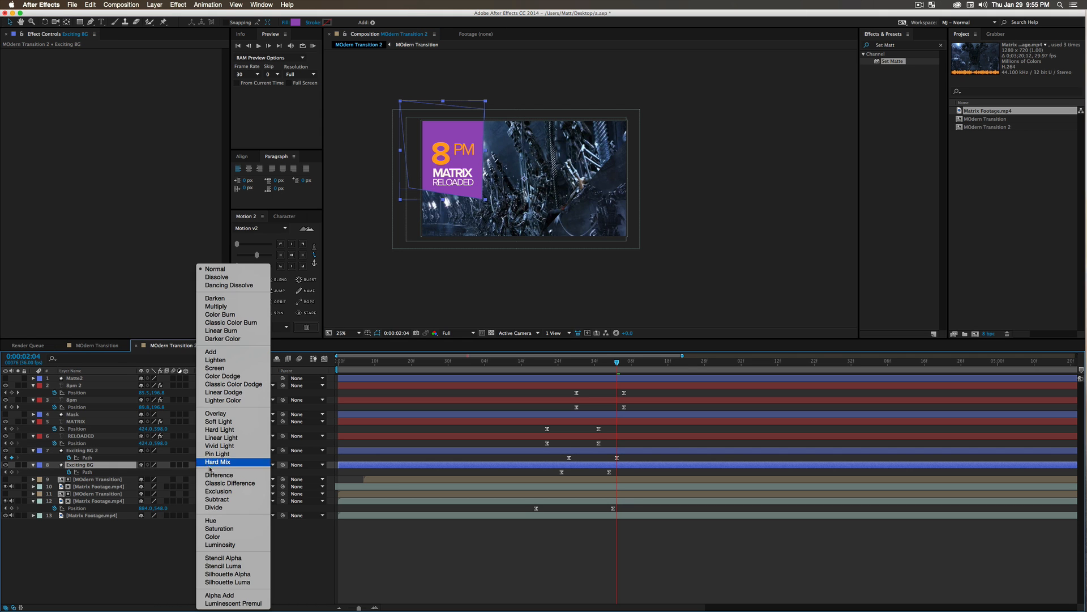
pyautogui.click(103, 467)
pyautogui.click(210, 464)
pyautogui.click(225, 307)
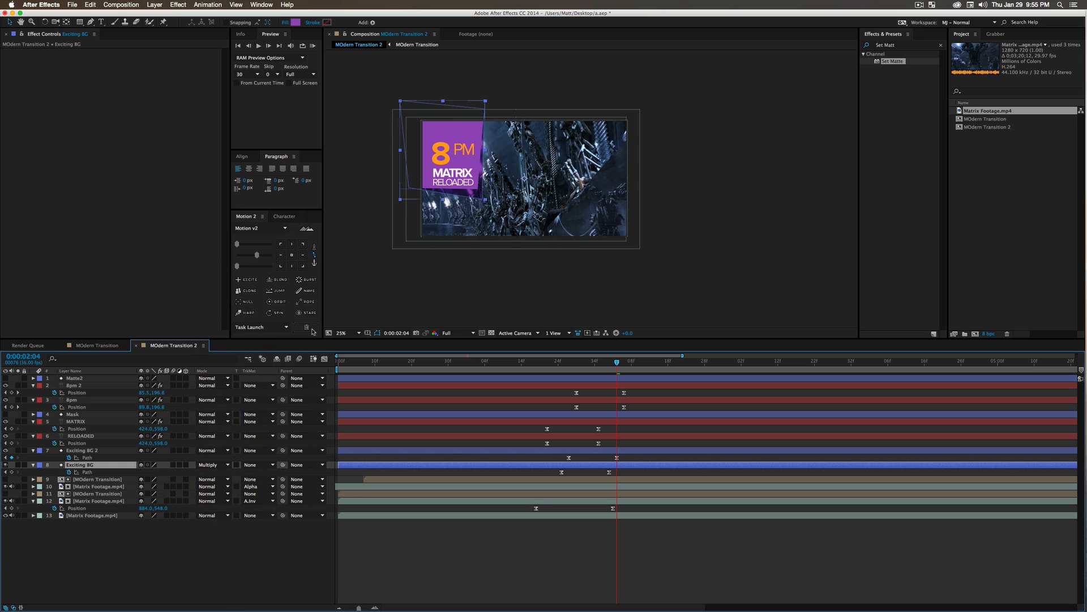
pyautogui.press('t')
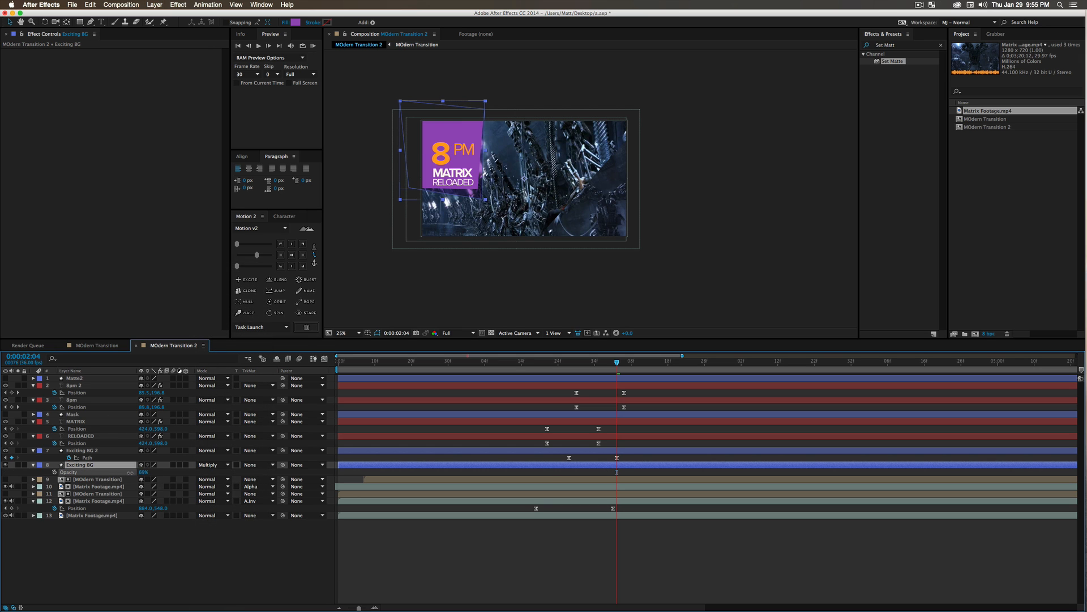
pyautogui.moveTo(121, 472); pyautogui.dragTo(121, 472)
pyautogui.click(139, 529)
# - Set Exciting BG 2's blending mode to Classic Color Dodge and its opacity to 33%
pyautogui.click(83, 452)
pyautogui.click(213, 452)
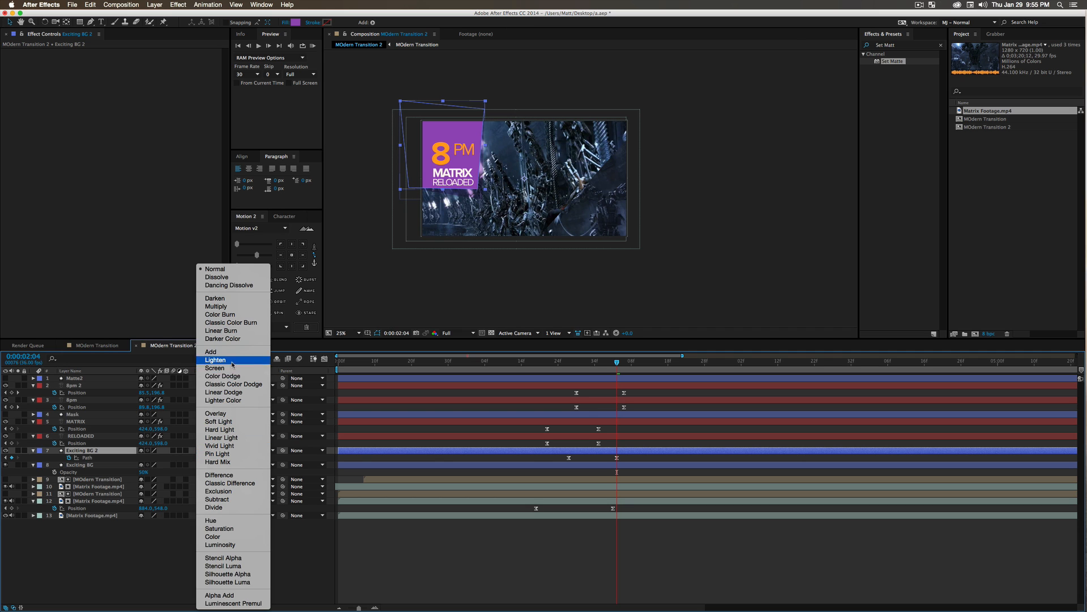
pyautogui.click(234, 385)
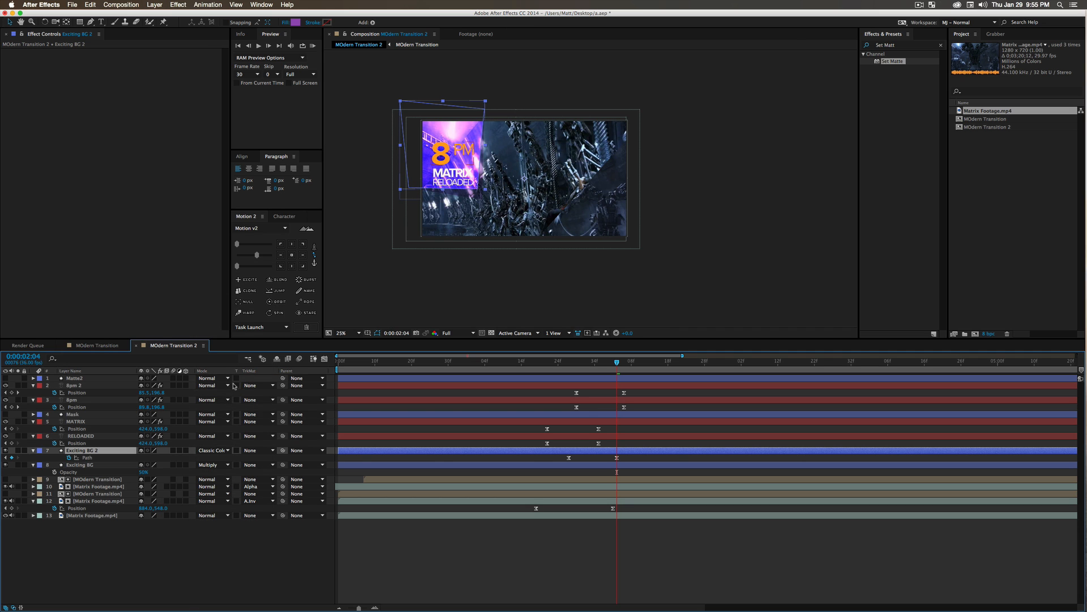
pyautogui.press('t')
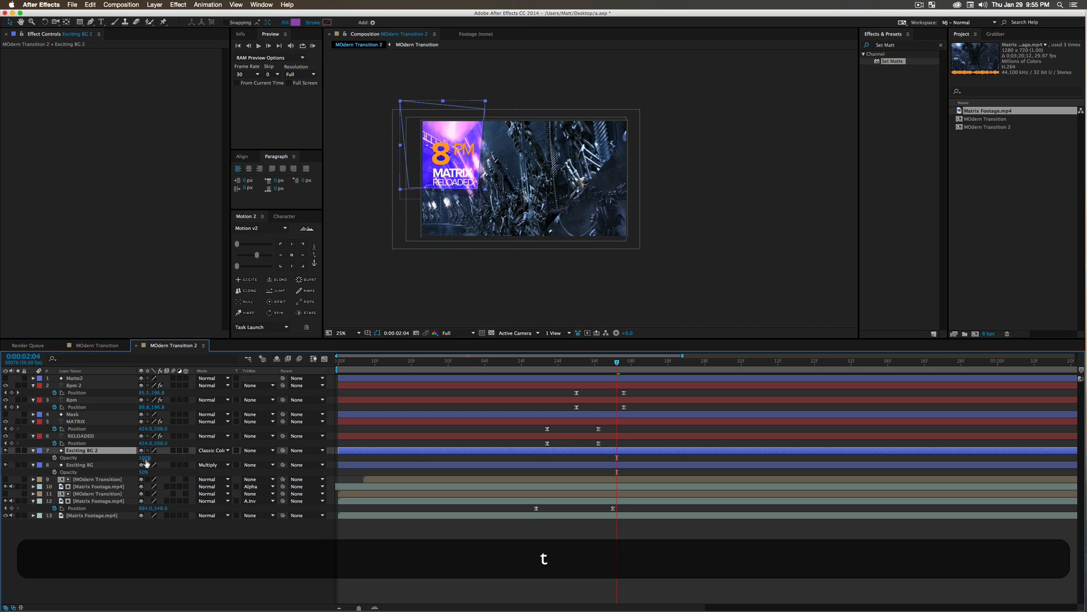
pyautogui.moveTo(143, 457)
pyautogui.mouseDown()
pyautogui.moveTo(116, 460)
pyautogui.moveTo(130, 460)
pyautogui.mouseUp()
pyautogui.click(173, 554)
# - Check the blended background shapes at a larger size and preview the animation from 0:00:01:16
pyautogui.hotkey('shift', '/')
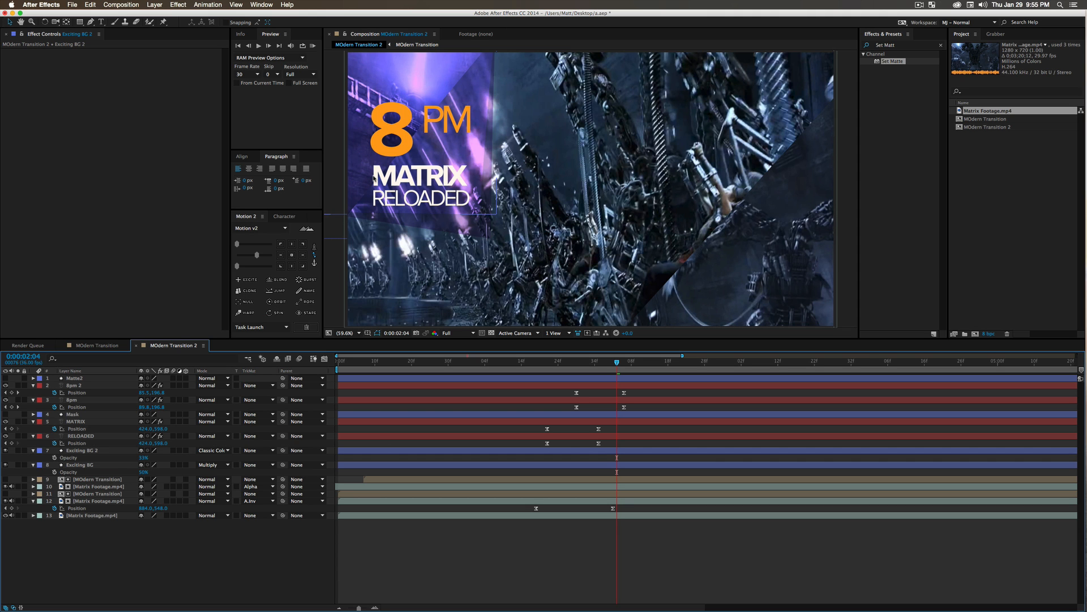
pyautogui.moveTo(613, 363); pyautogui.dragTo(610, 388)
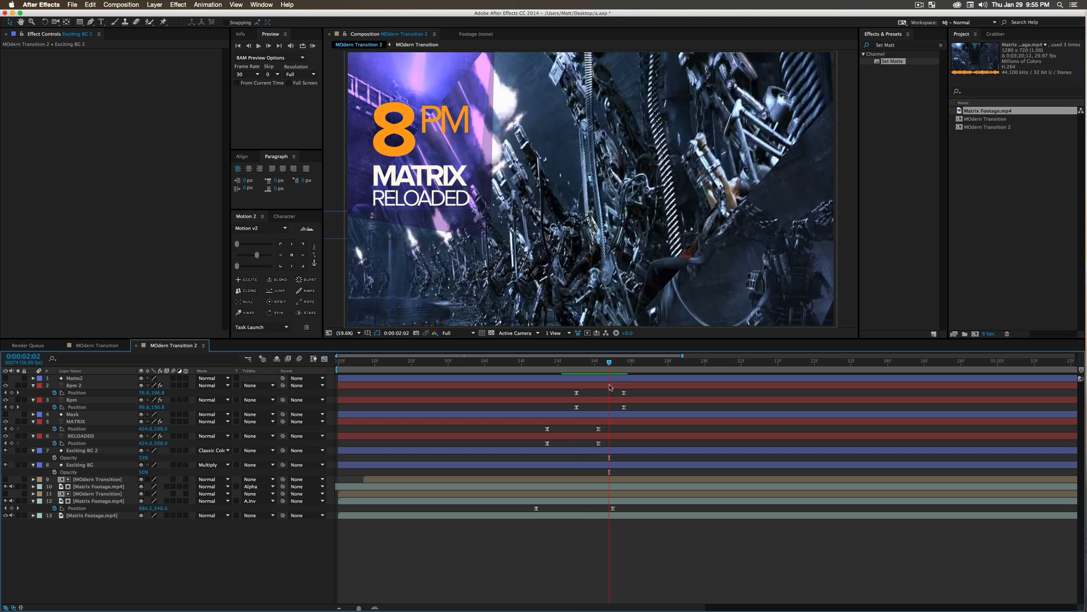
pyautogui.hotkey('shift', '/')
pyautogui.hotkey('shift', 'z')
pyautogui.keyDown('alt'); pyautogui.keyDown('shift'); pyautogui.click(655, 220); pyautogui.keyUp('shift'); pyautogui.keyUp('alt')
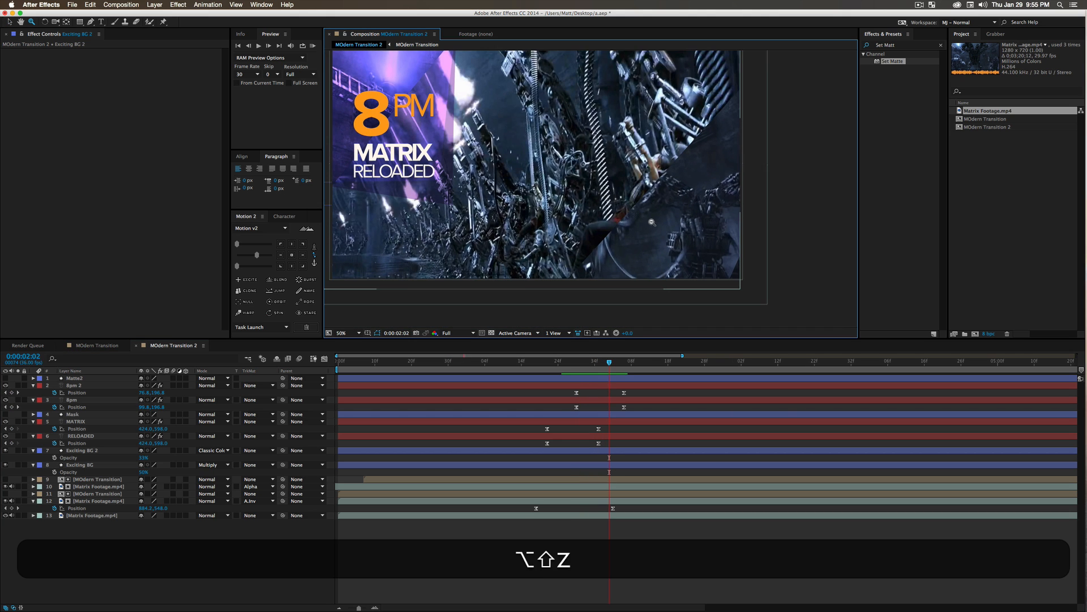
pyautogui.press('v')
pyautogui.moveTo(593, 363); pyautogui.dragTo(529, 369)
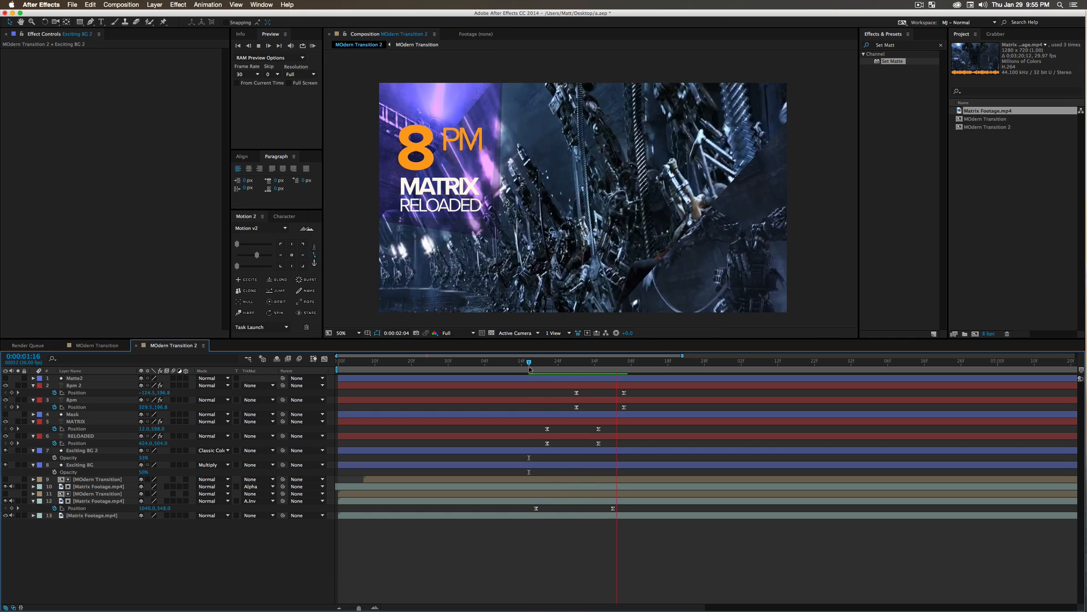
# - Stop the preview and apply the Glow effect to the RELOADED text layer
pyautogui.press('space')
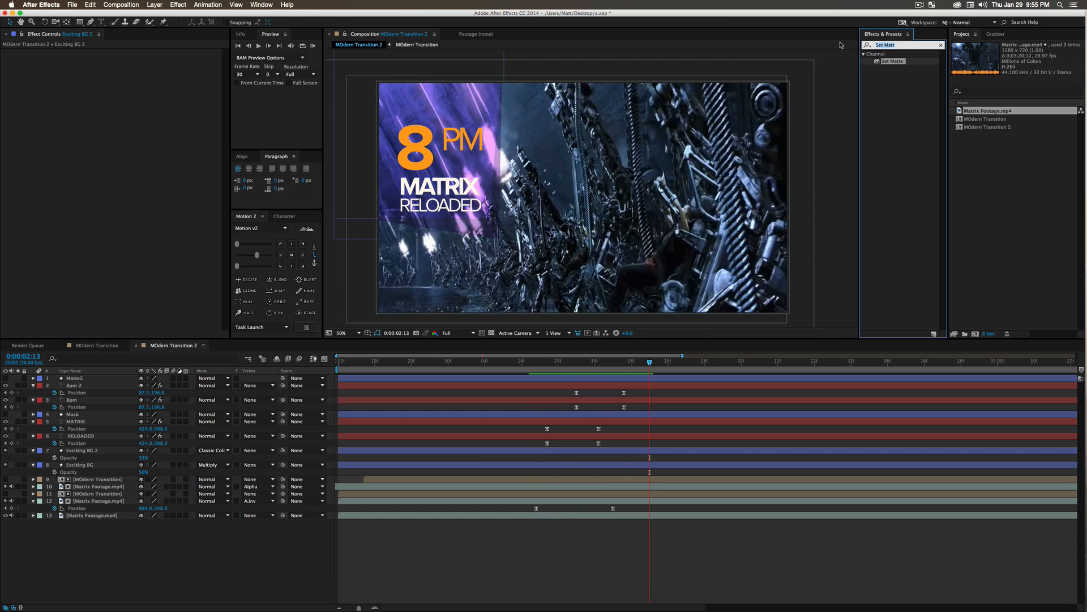
pyautogui.write('glow')
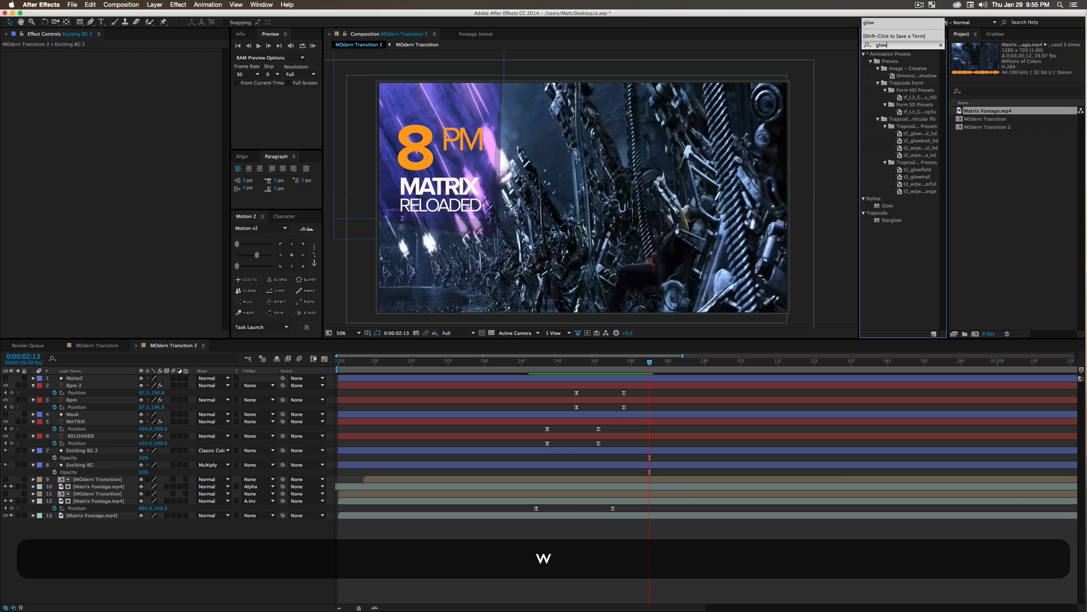
pyautogui.moveTo(886, 206); pyautogui.dragTo(85, 439)
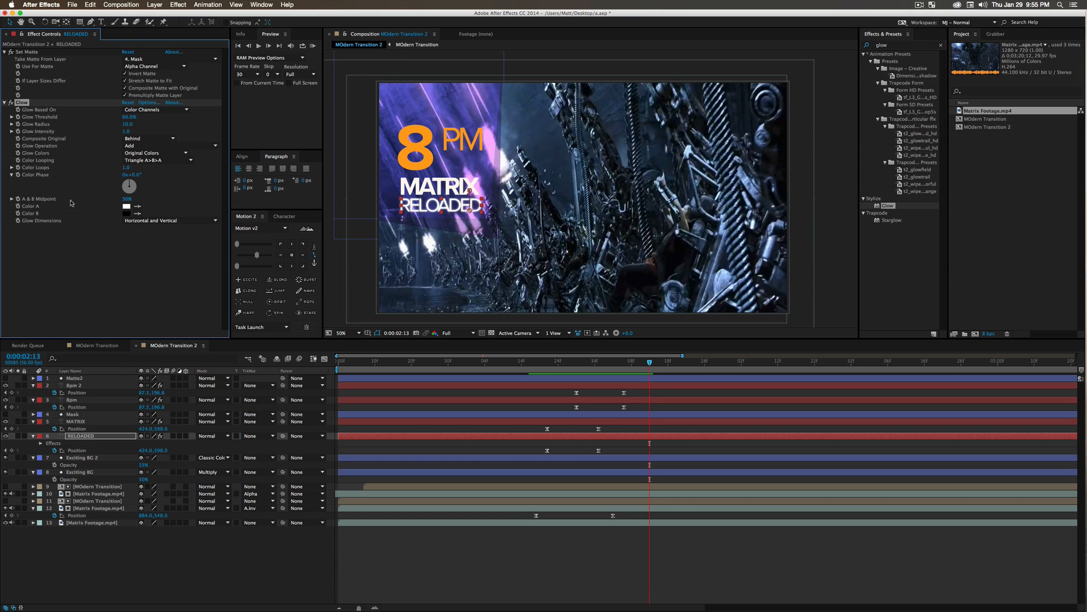
# - Copy the Glow effect from RELOADED onto the MATRIX, 8pm and 8pm 2 text layers
pyautogui.press('super+c')
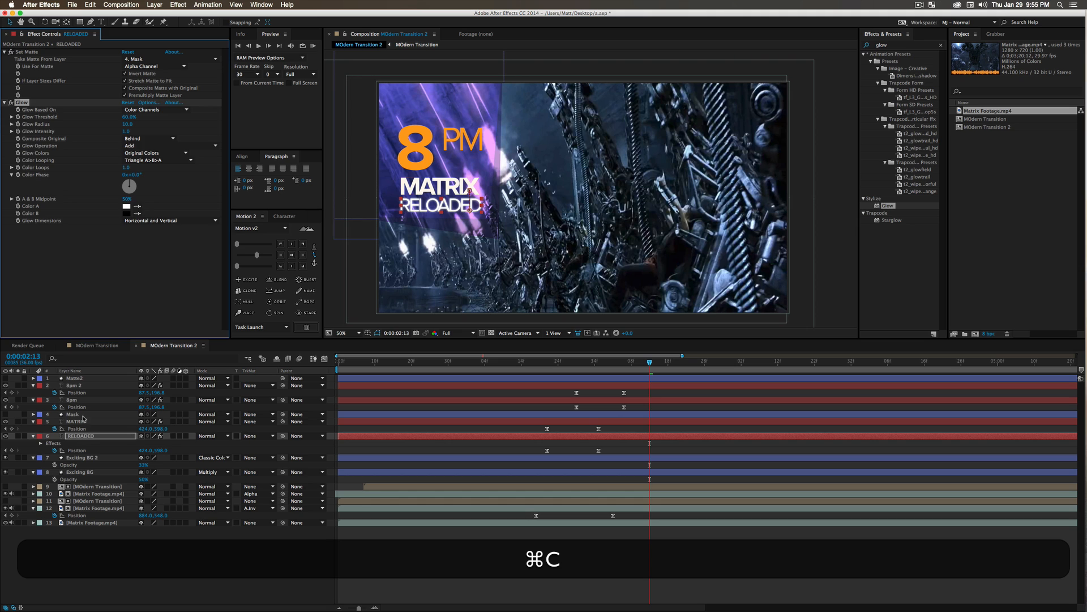
pyautogui.click(84, 421)
pyautogui.press('super+v')
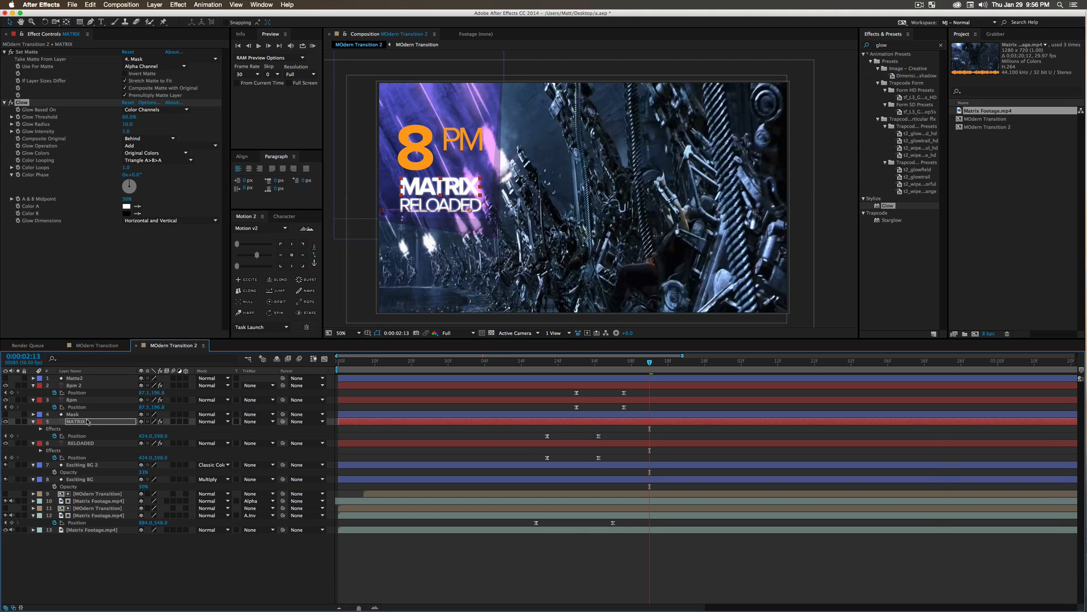
pyautogui.click(71, 399)
pyautogui.press('super+v')
pyautogui.click(74, 385)
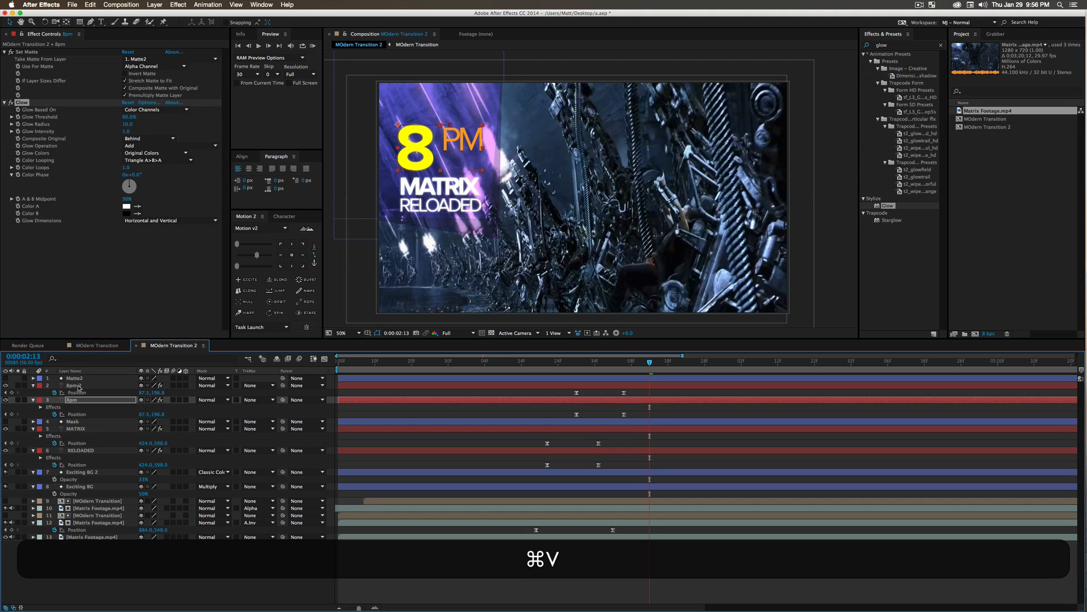
pyautogui.press('super+v')
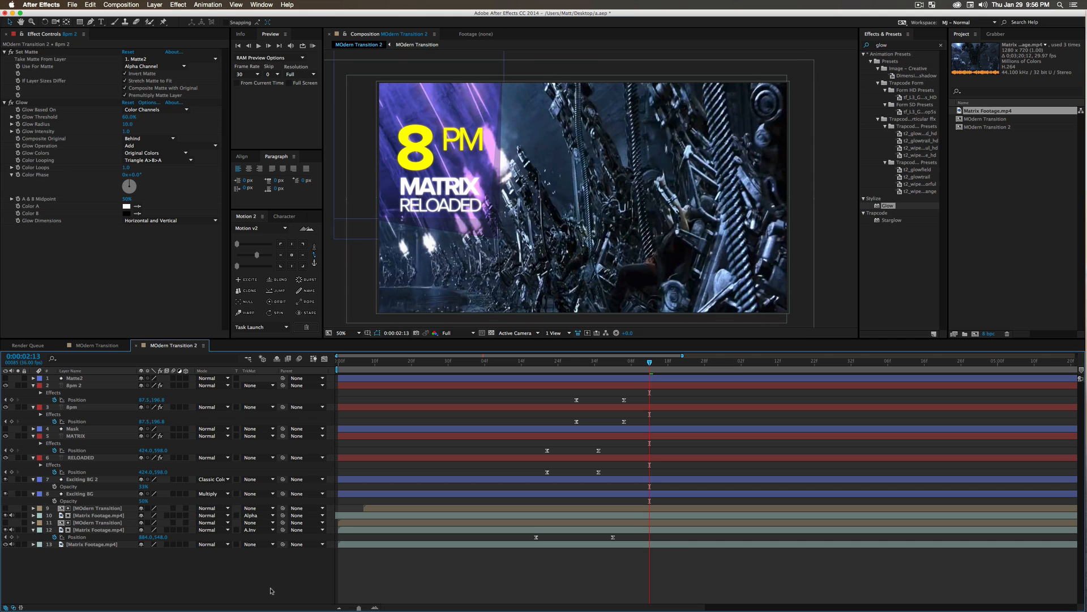
# - Inspect the glowing texts up close, end the work area at 0:00:02:30 and preview the transition
pyautogui.hotkey('shift', '/')
pyautogui.hotkey('alt', 'shift', 'z')
pyautogui.keyDown('alt'); pyautogui.click(594, 265); pyautogui.keyUp('alt')
pyautogui.keyDown('alt'); pyautogui.click(595, 262); pyautogui.keyUp('alt')
pyautogui.moveTo(570, 135); pyautogui.dragTo(533, 221)
pyautogui.click(561, 204)
pyautogui.press('v')
pyautogui.moveTo(702, 366); pyautogui.dragTo(713, 367)
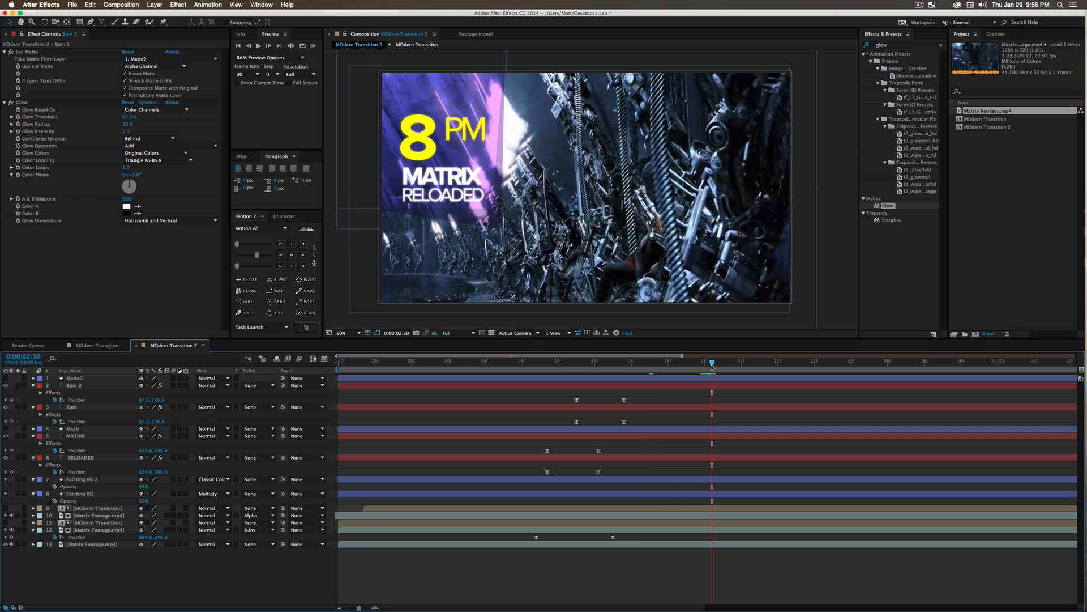
pyautogui.press('n')
pyautogui.press('0')
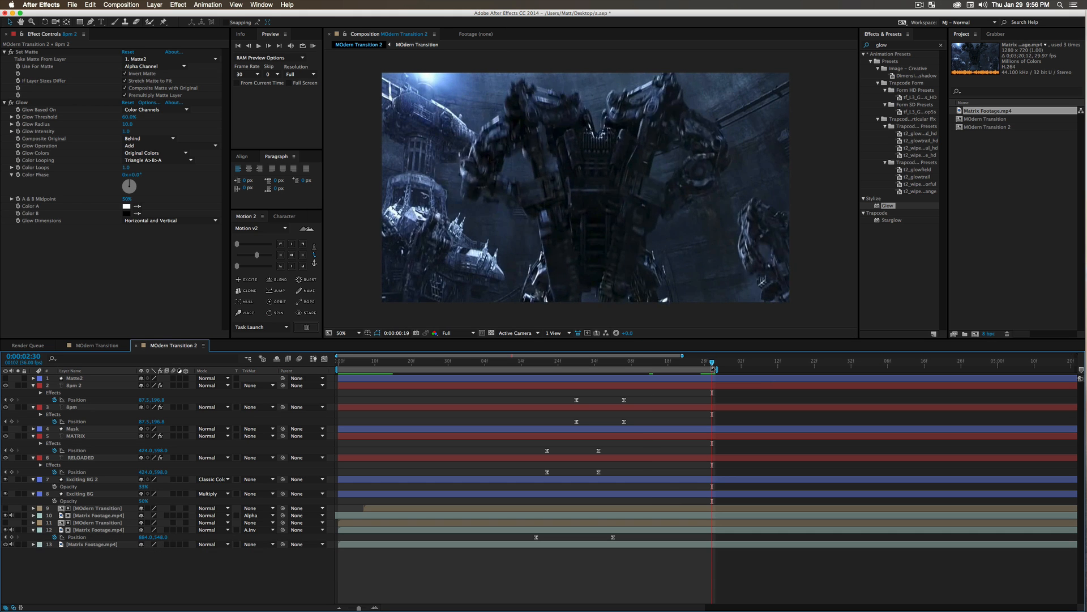